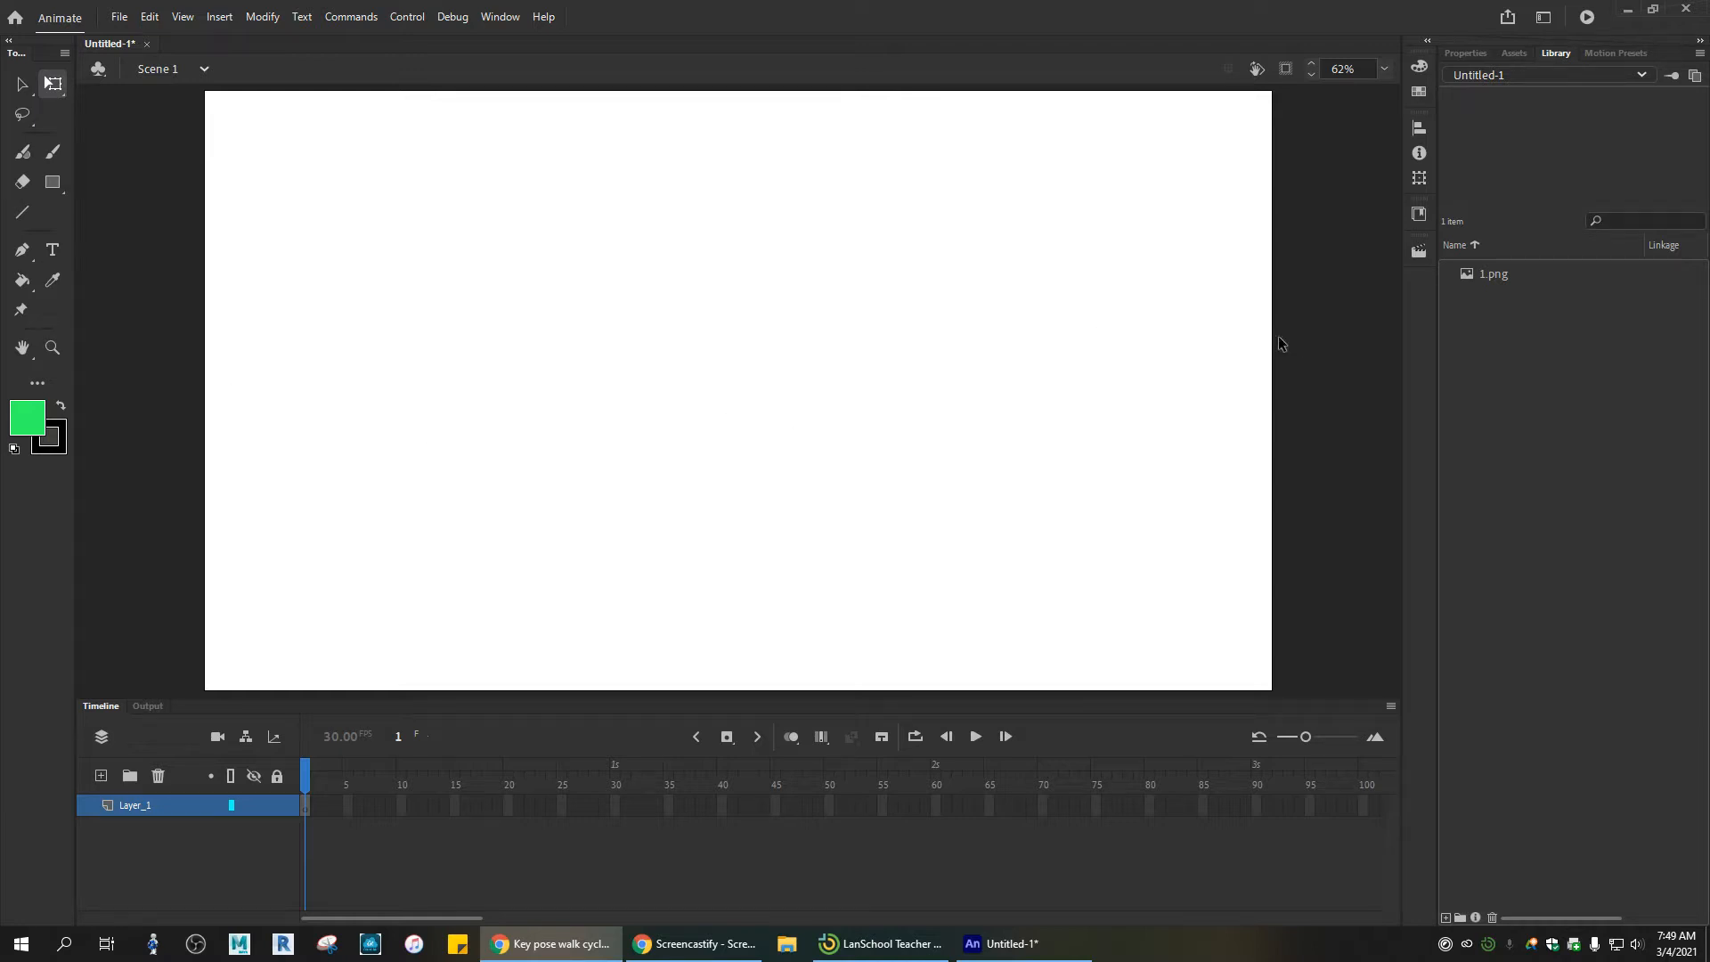
Step: Set the document's frame rate to 24 FPS
click(1468, 53)
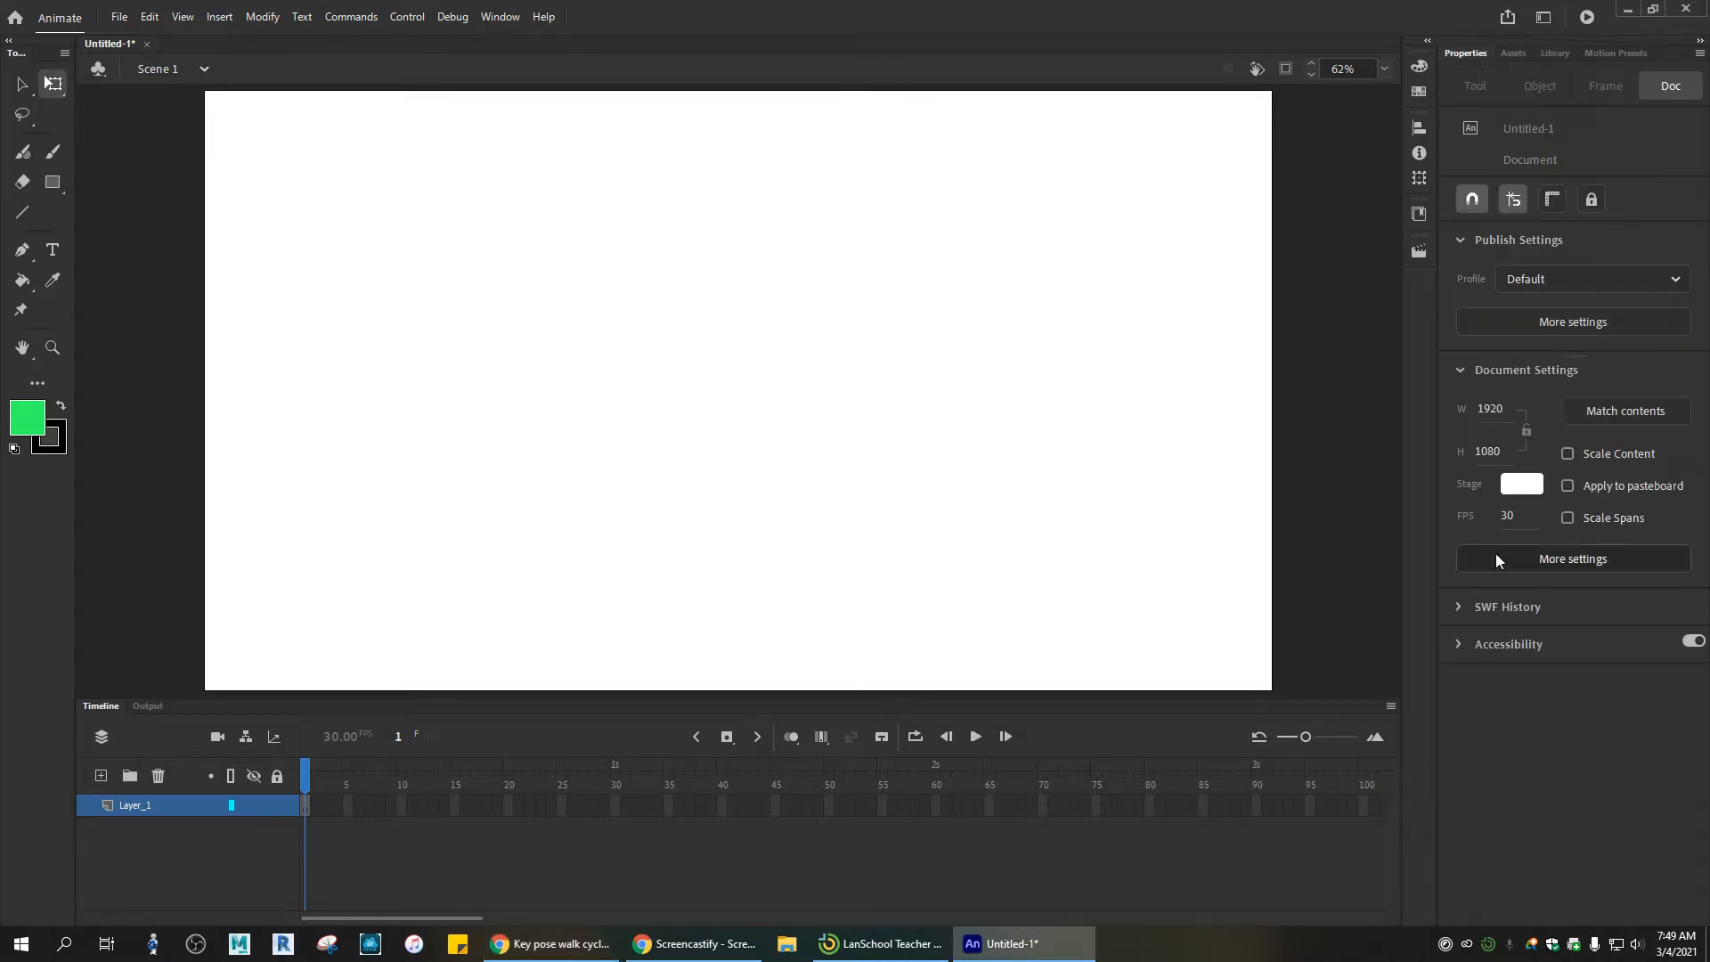
click(1511, 524)
text(24)
Step: Rename the only layer in the timeline to "guidelines"
double_click(139, 807)
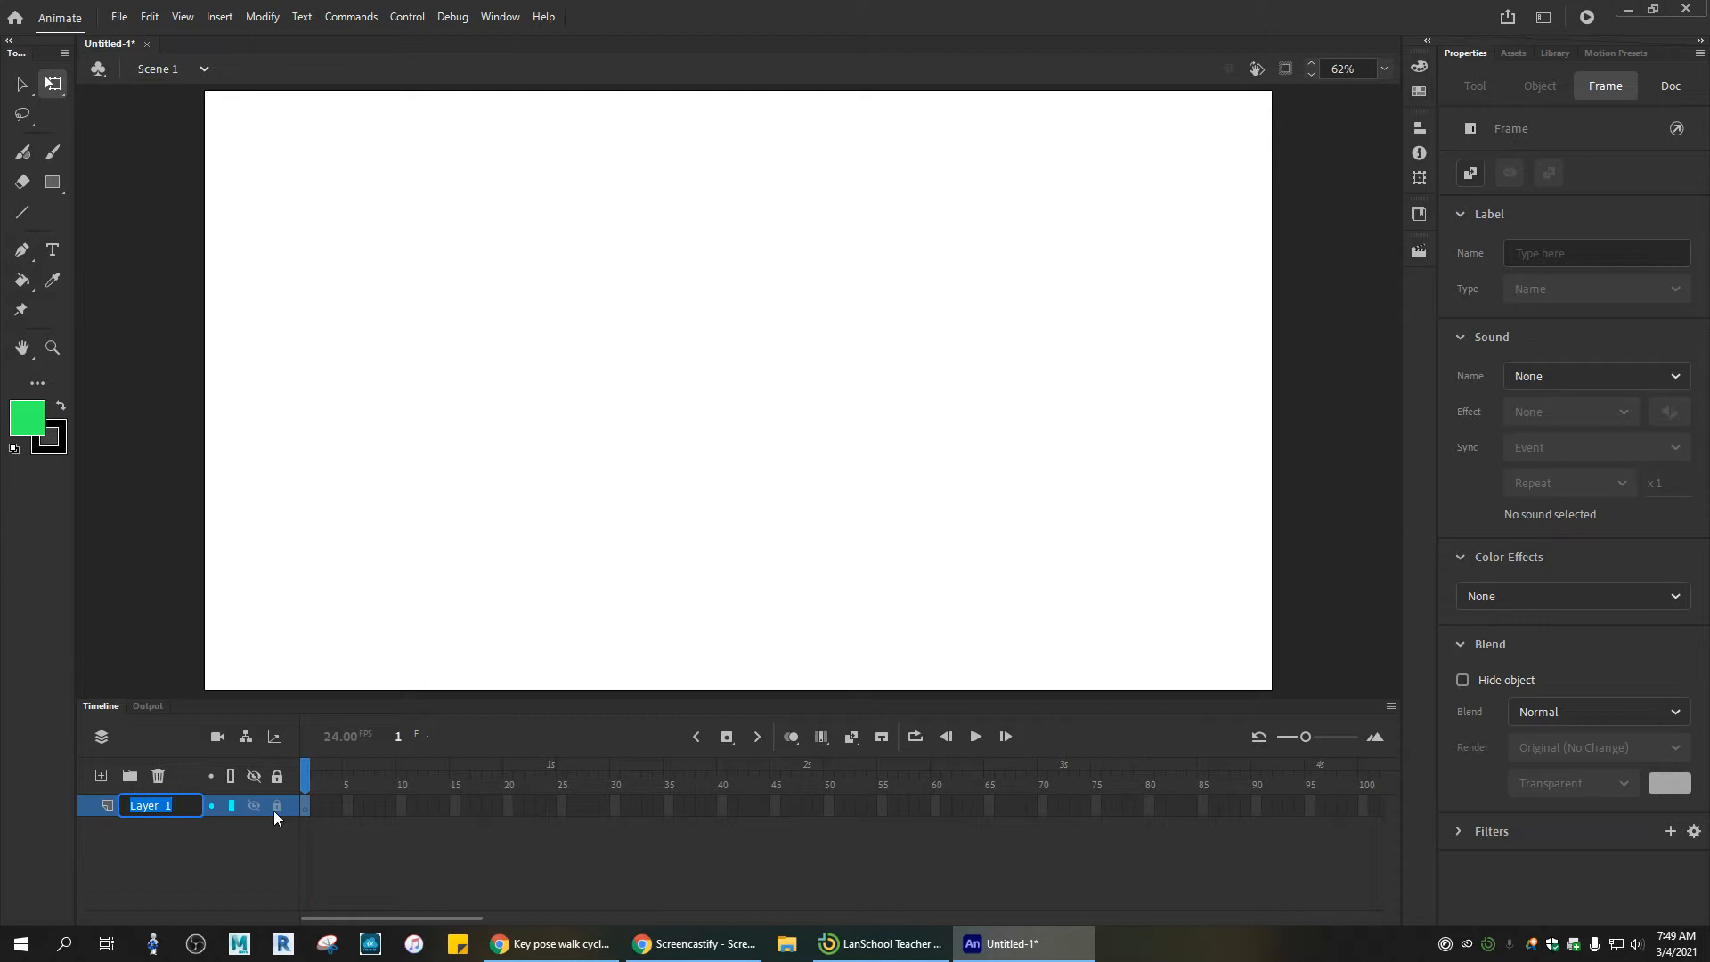
text(guidelines)
click(134, 858)
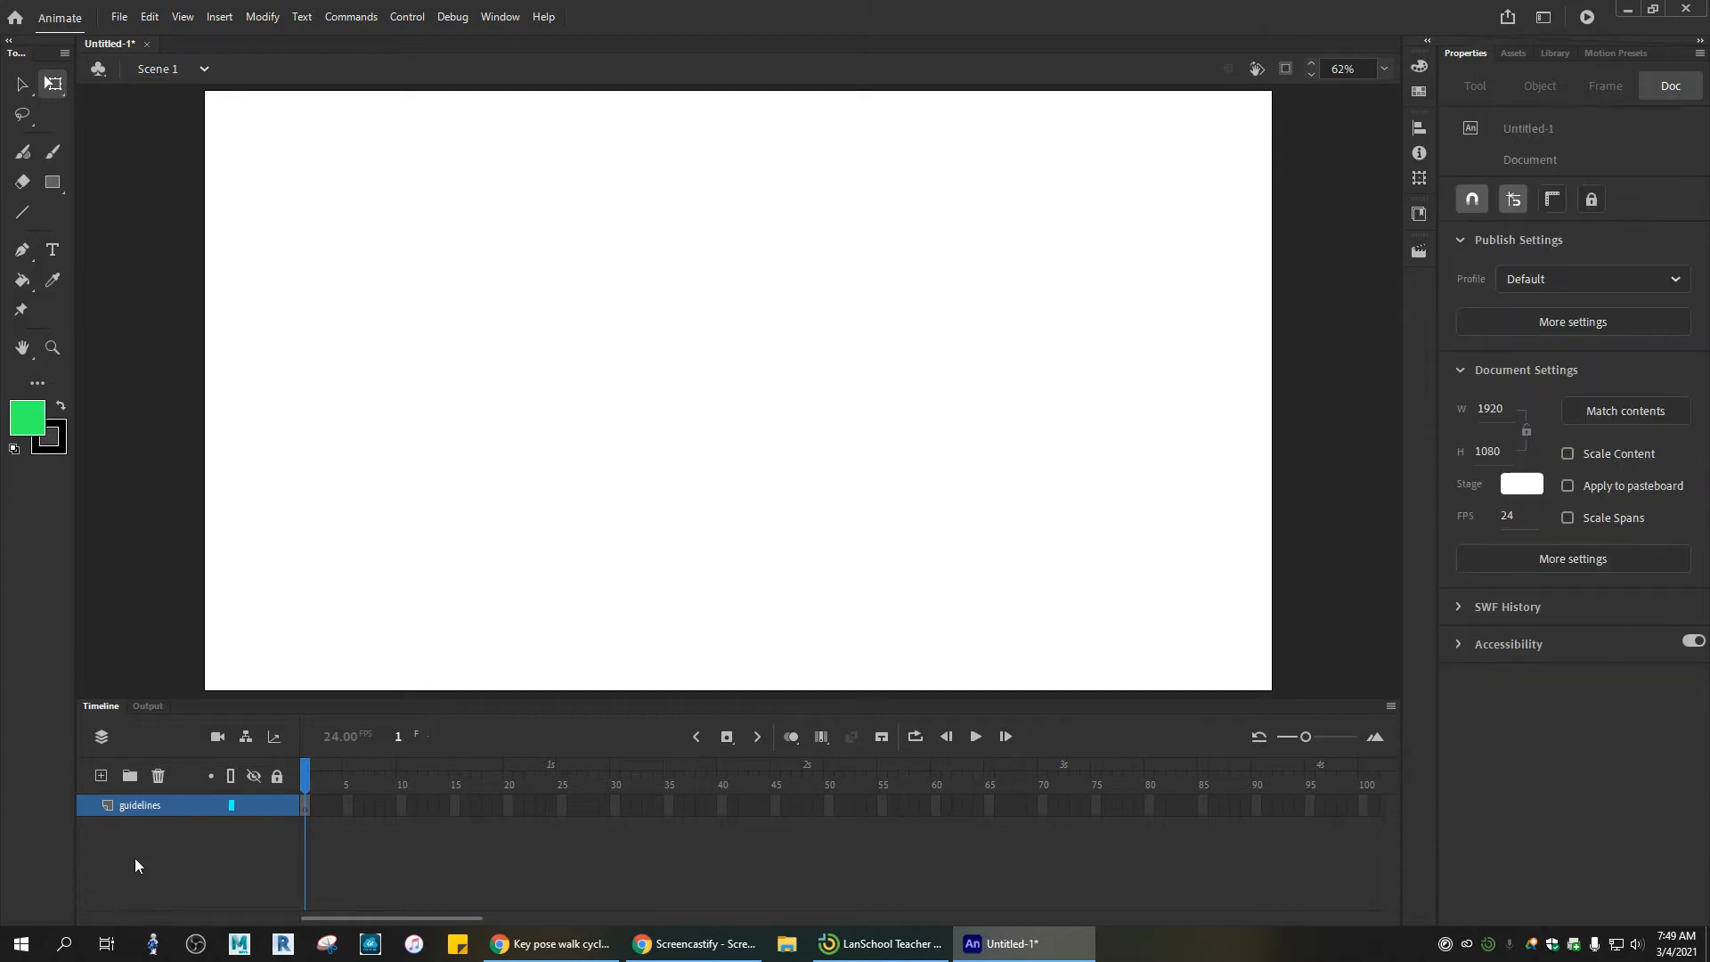
Step: Add two layers above guidelines, naming the first "template" and the topmost one "character"
click(101, 776)
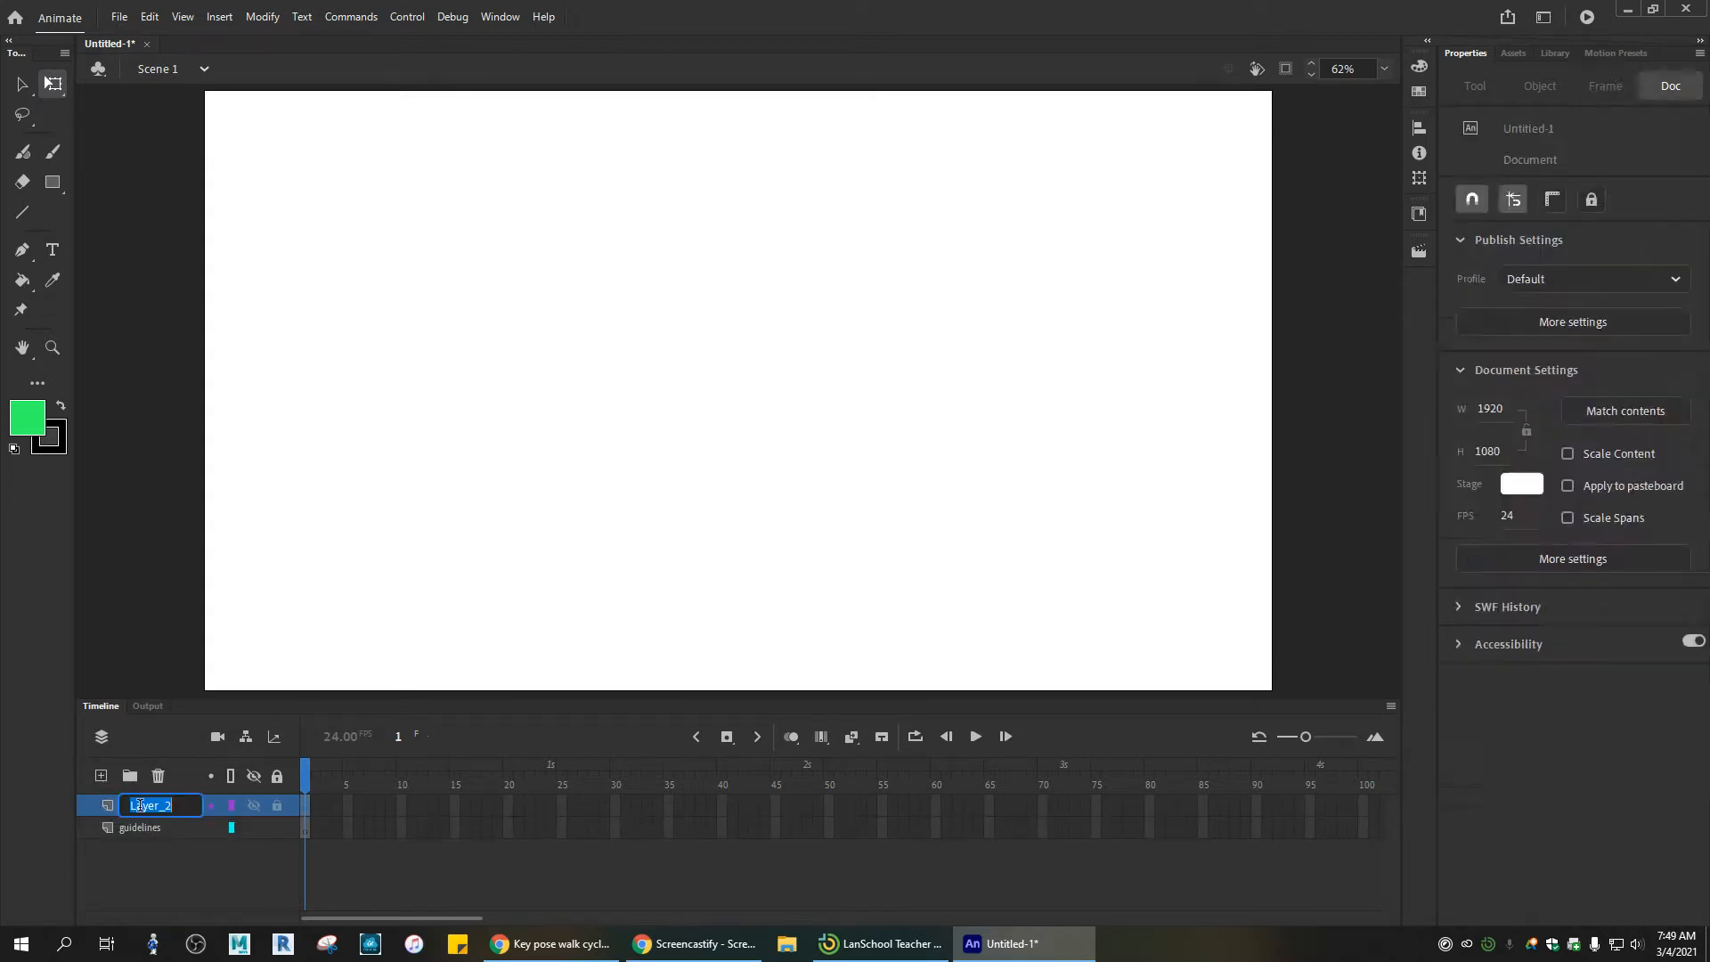
double_click(141, 807)
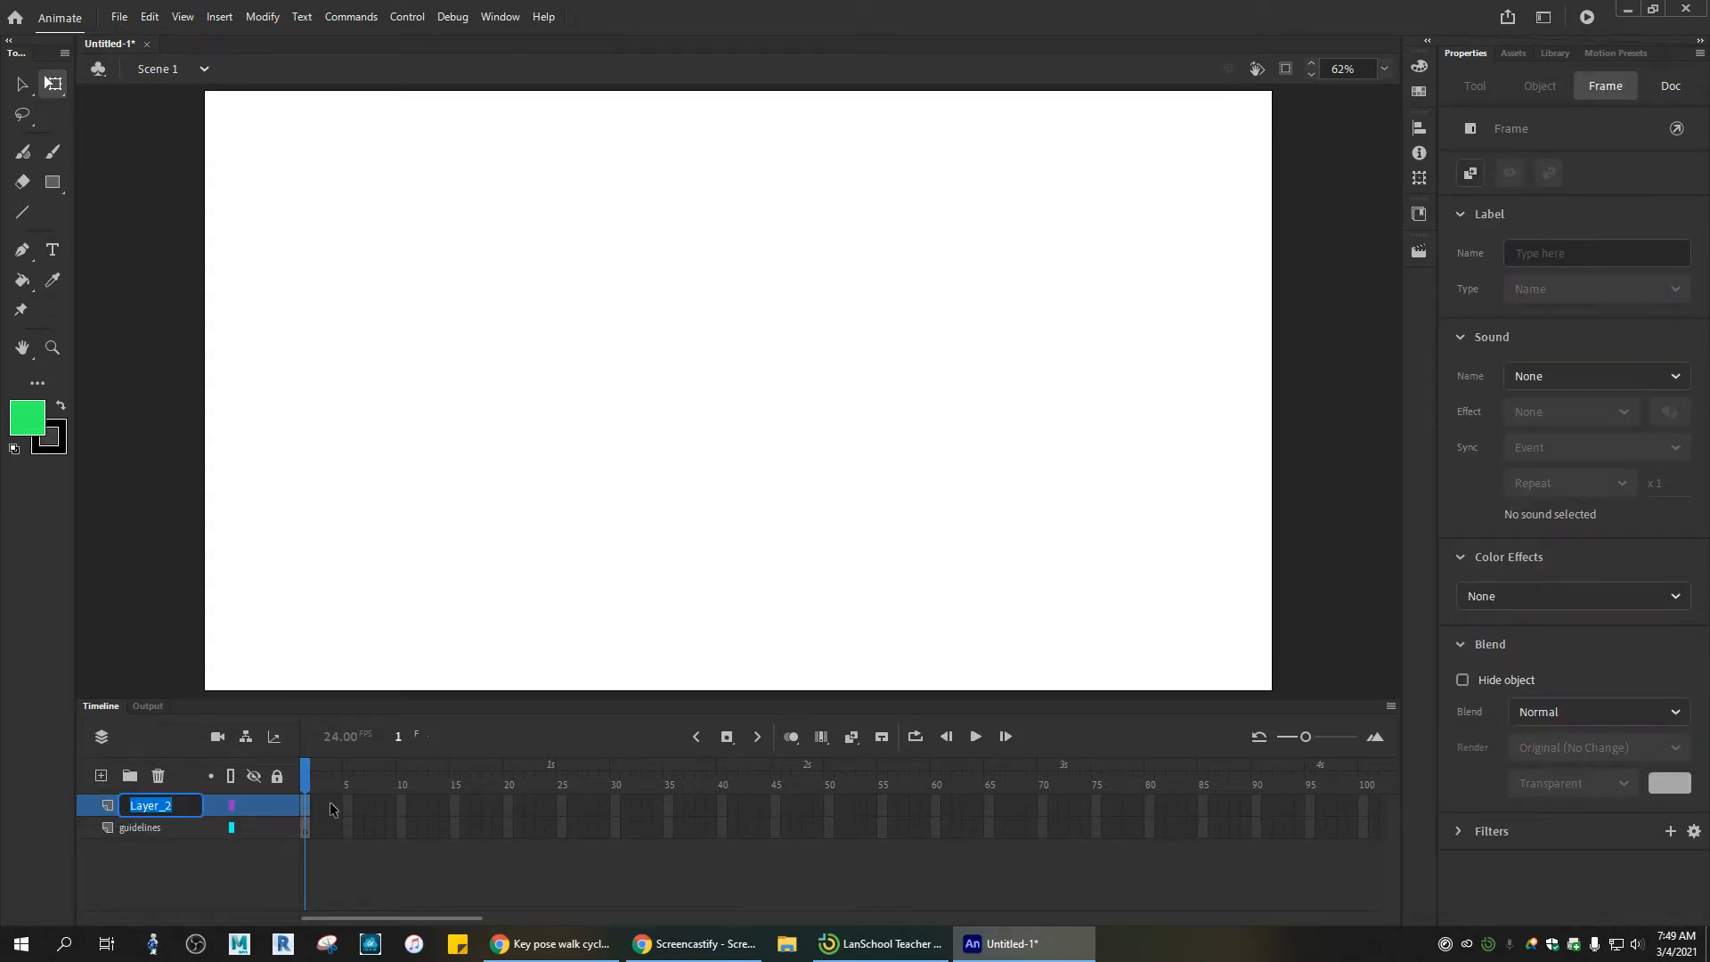
text(template)
click(249, 901)
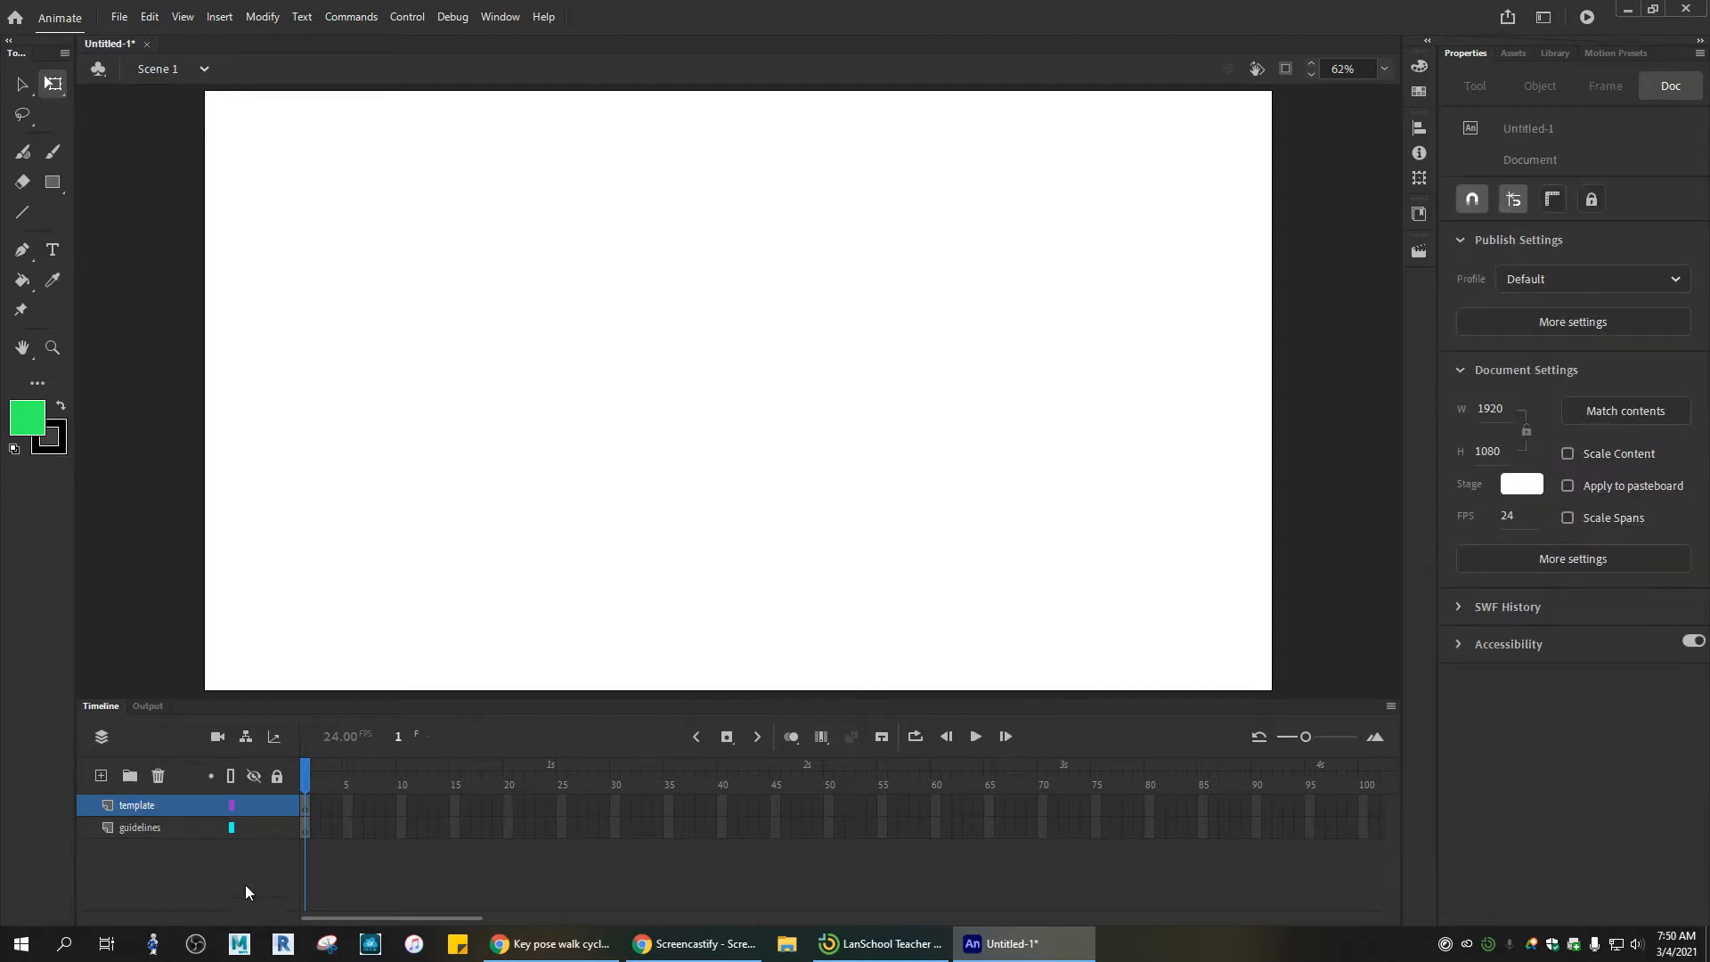
click(102, 777)
double_click(133, 804)
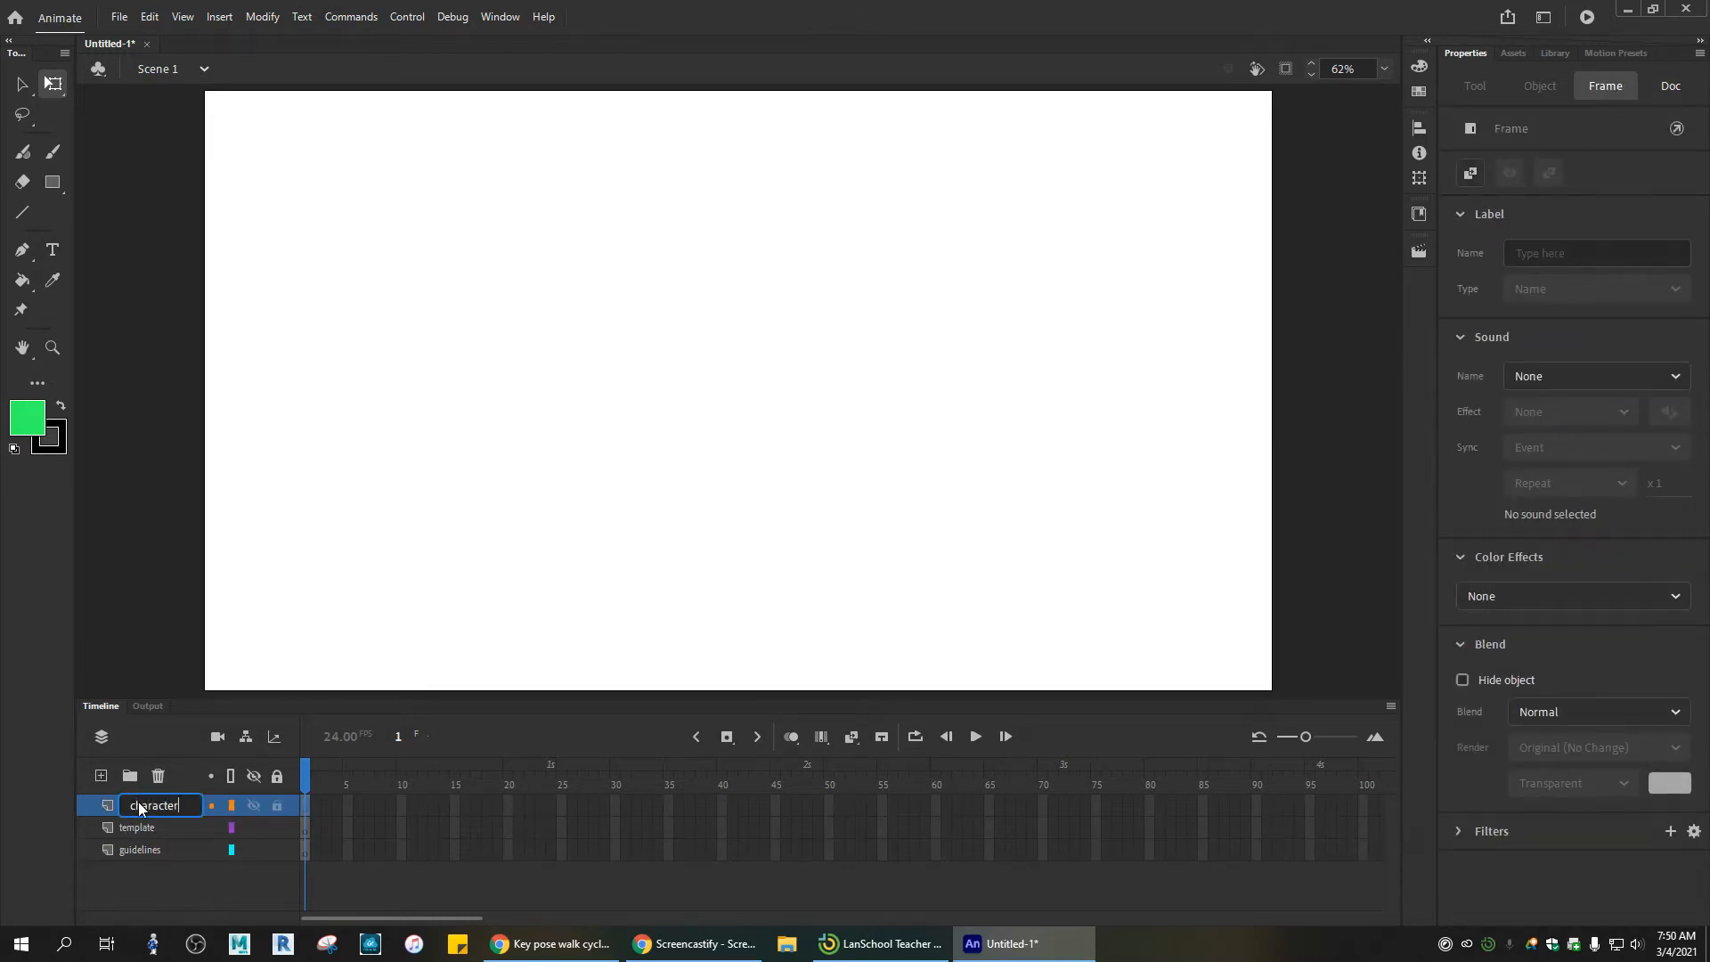
click(163, 890)
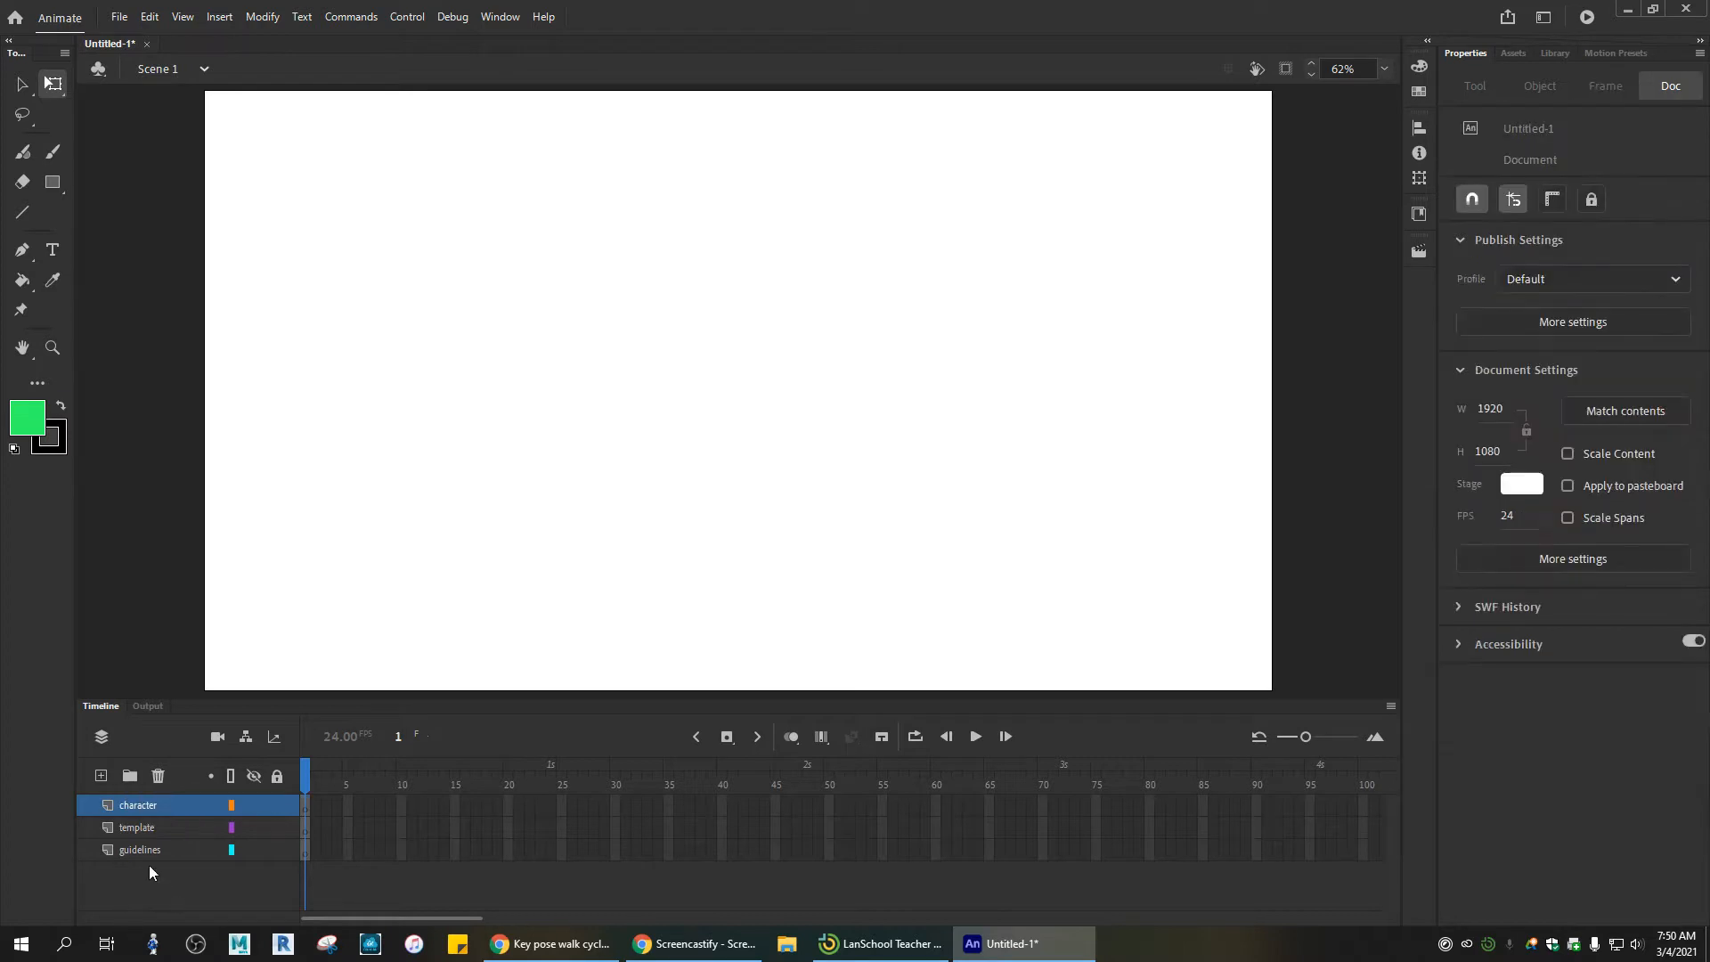
Step: Import only 1.png from the walk cycle folder to the stage on the template layer, replacing the existing library item
click(131, 828)
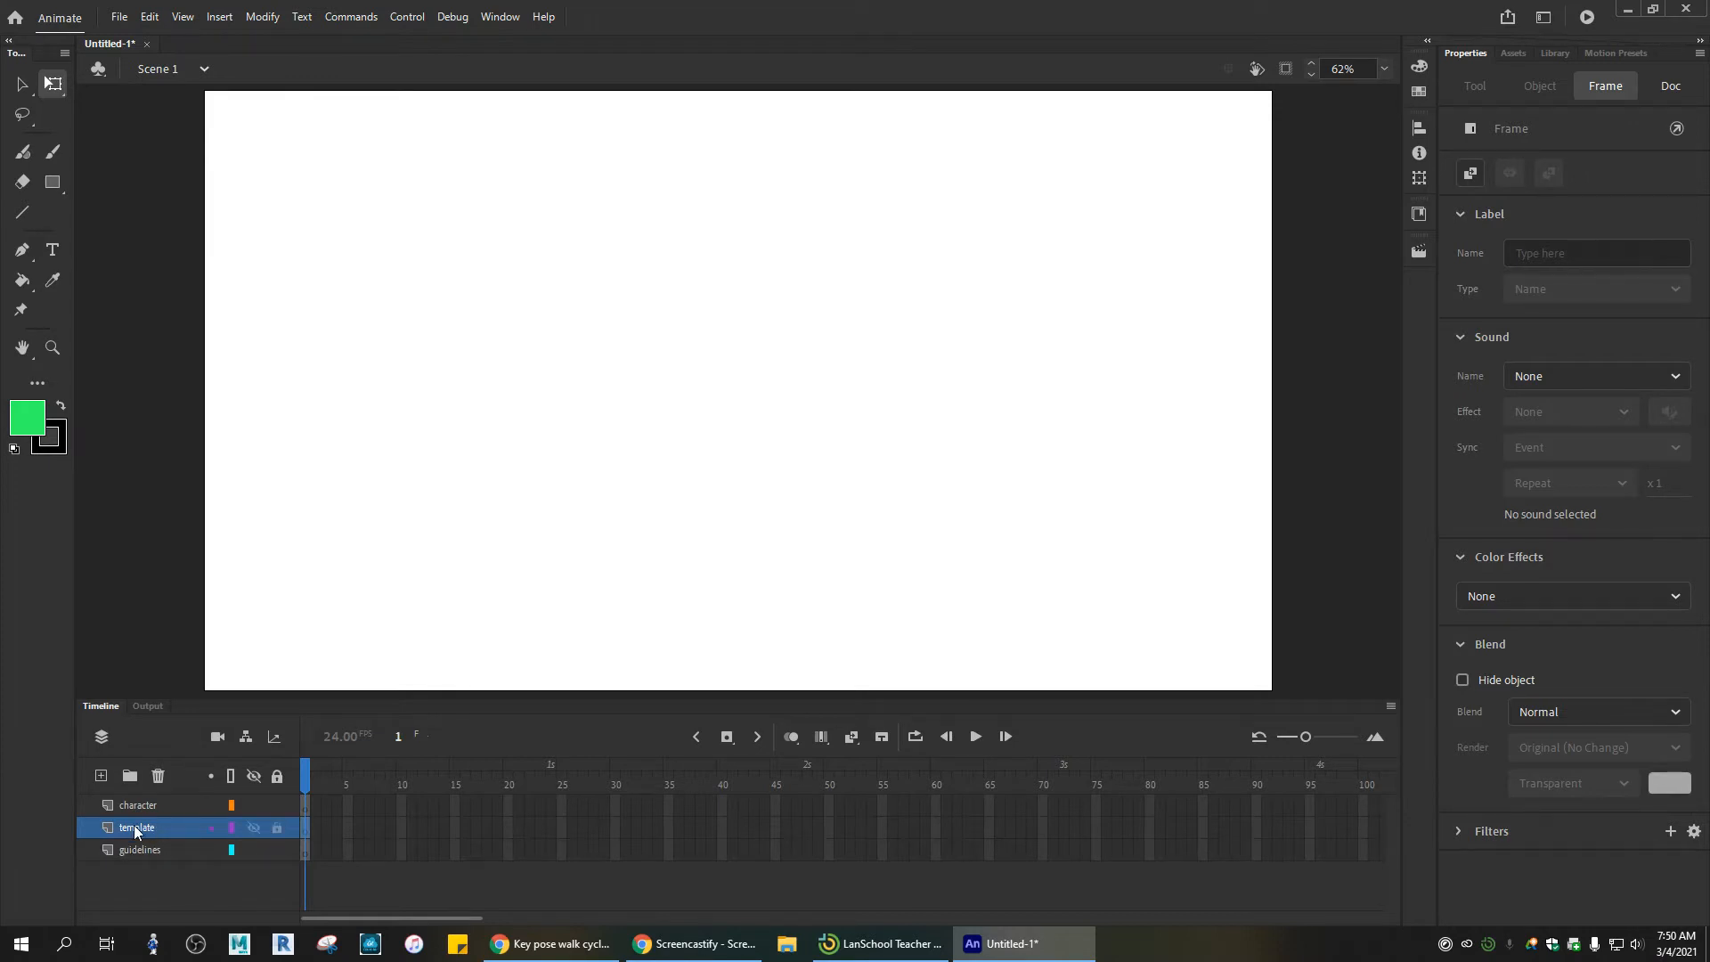
click(120, 19)
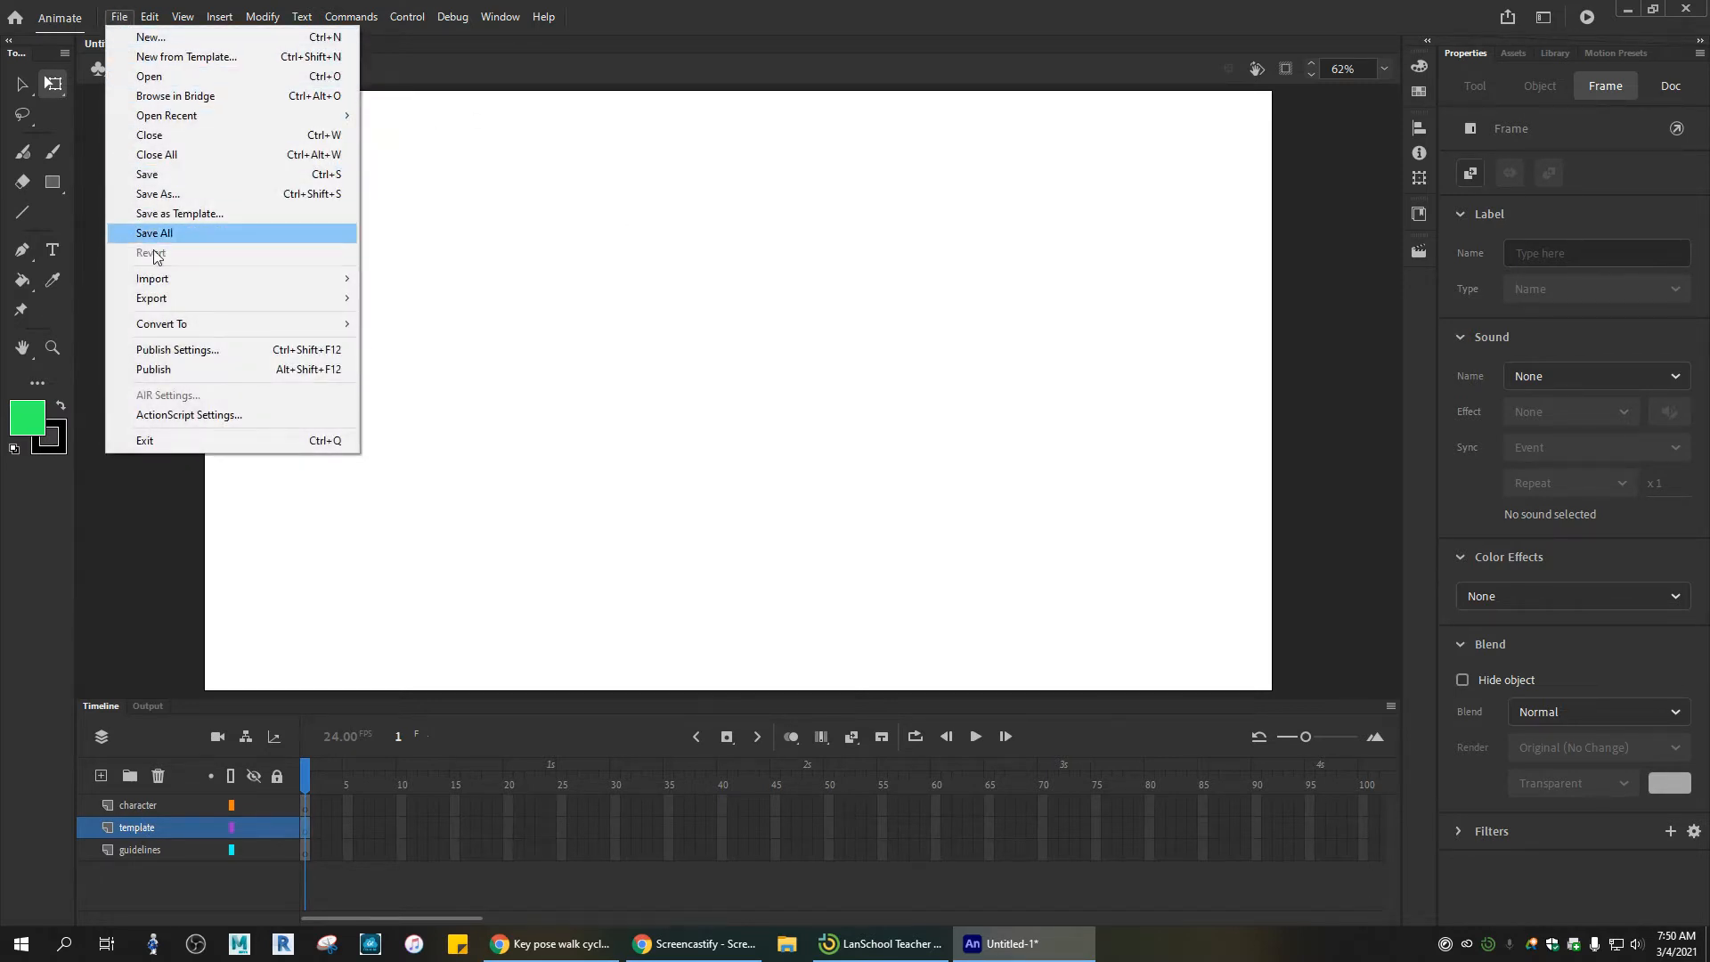
mouse_move(169, 280)
click(408, 280)
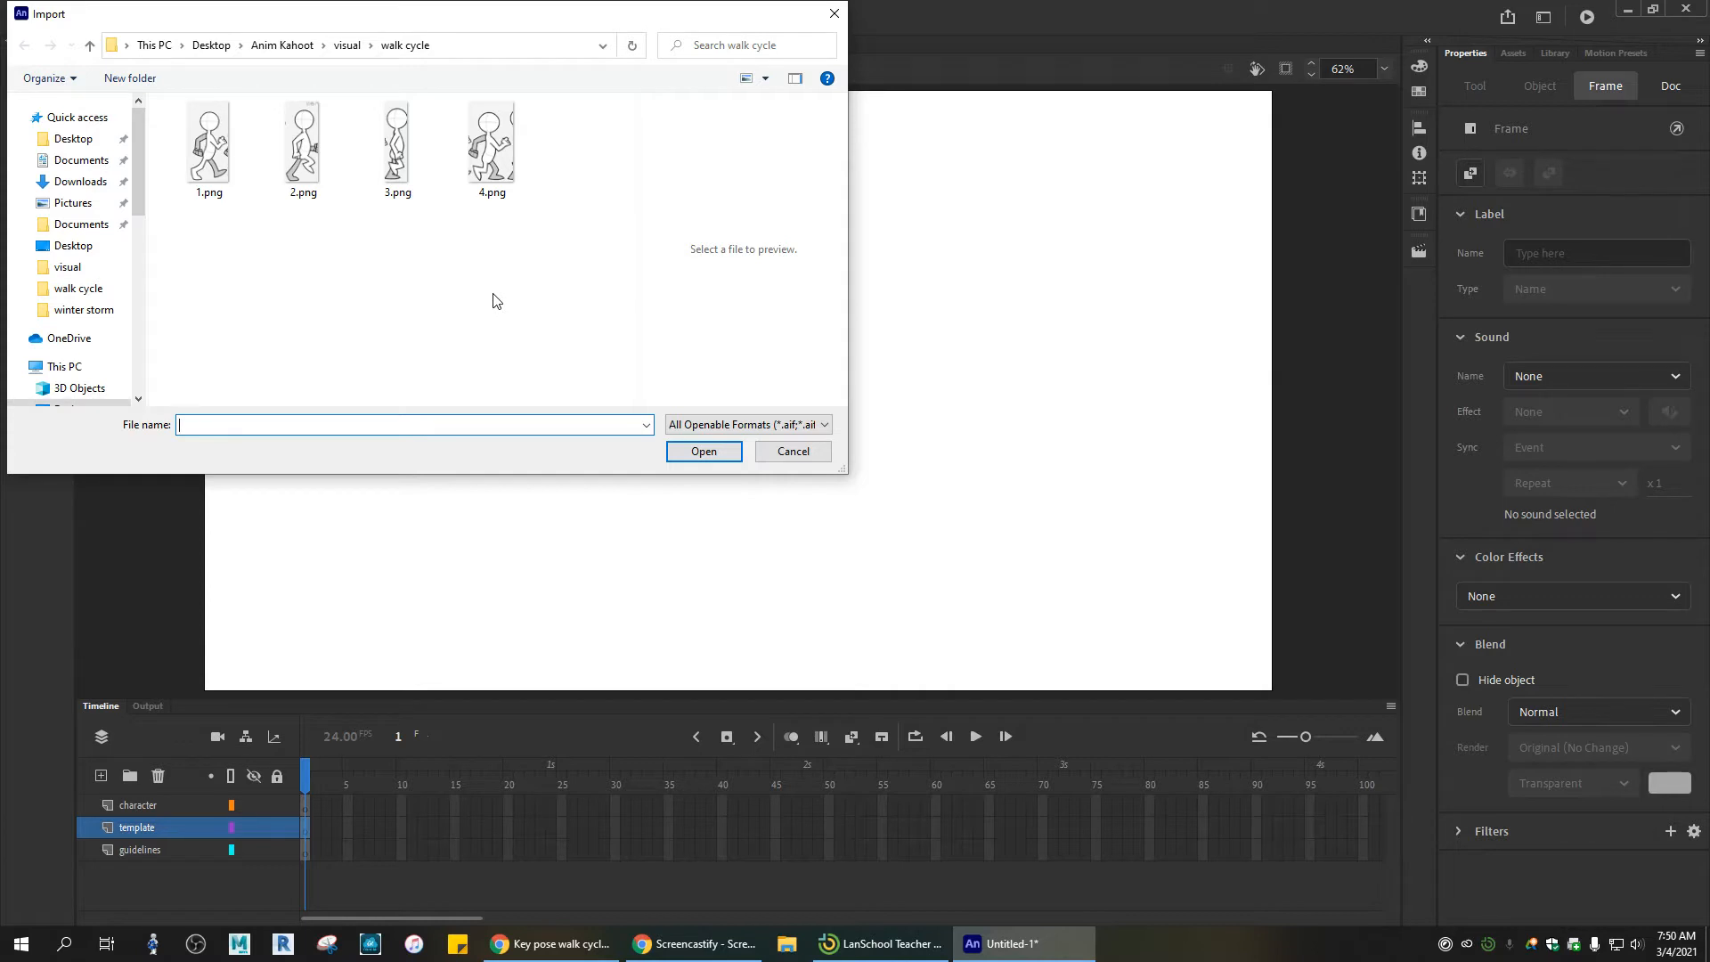
click(224, 162)
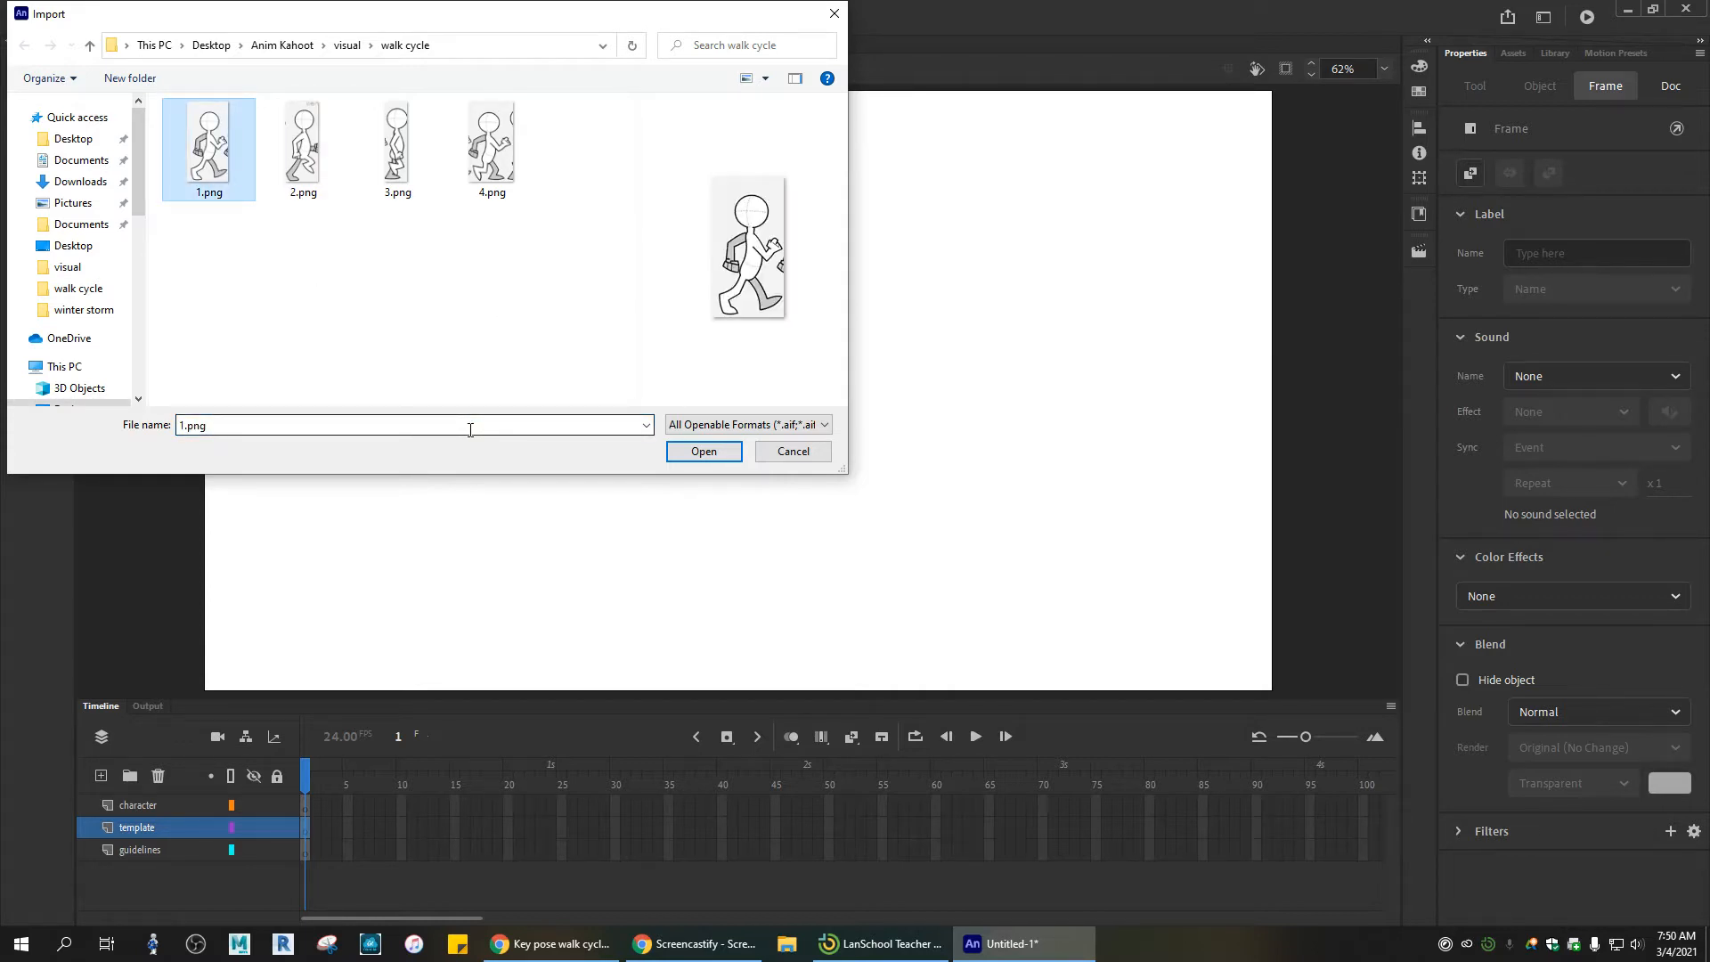
click(704, 451)
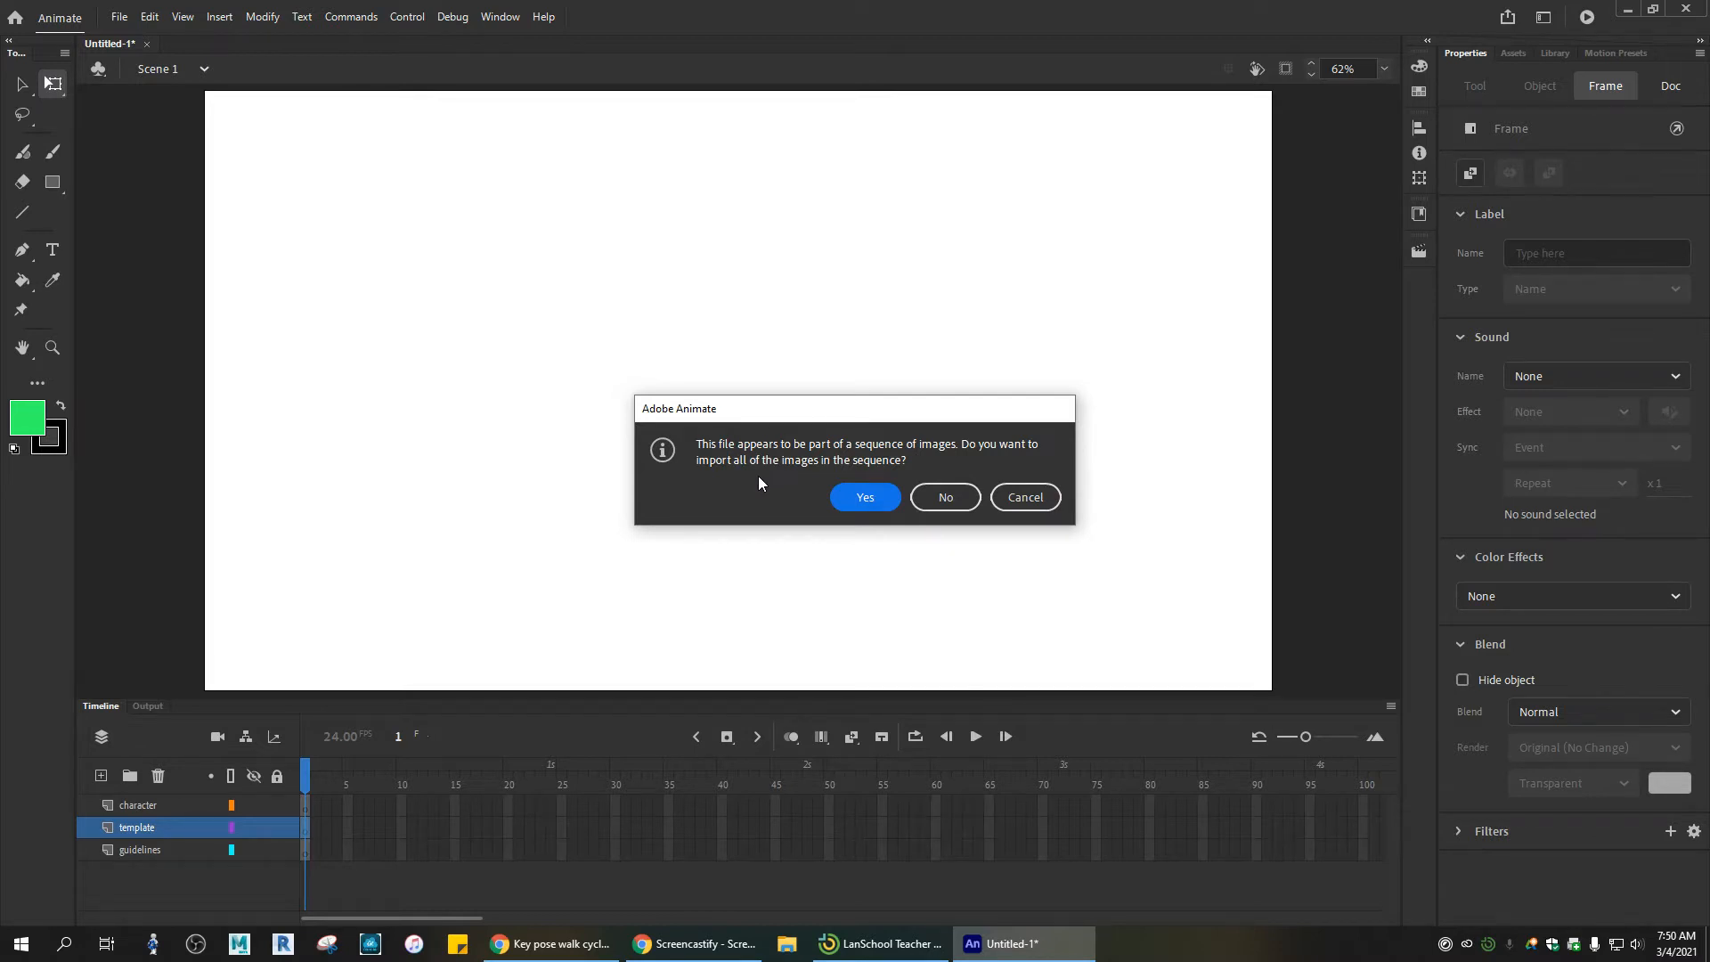
click(946, 499)
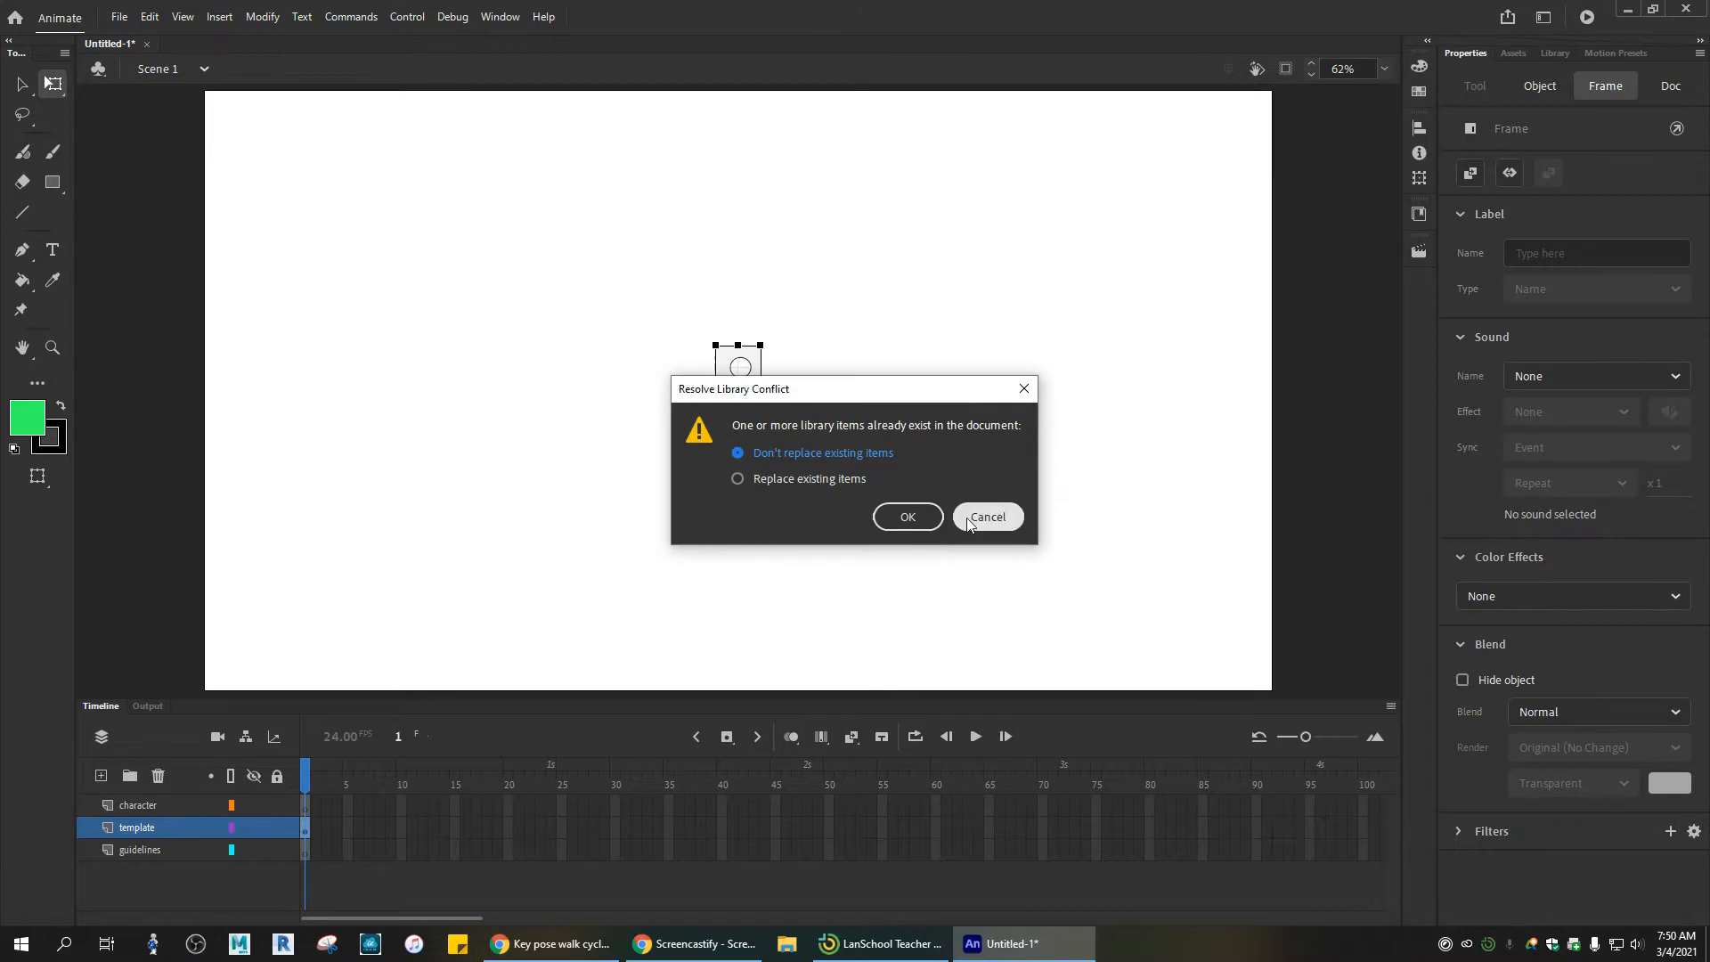
click(788, 482)
click(908, 517)
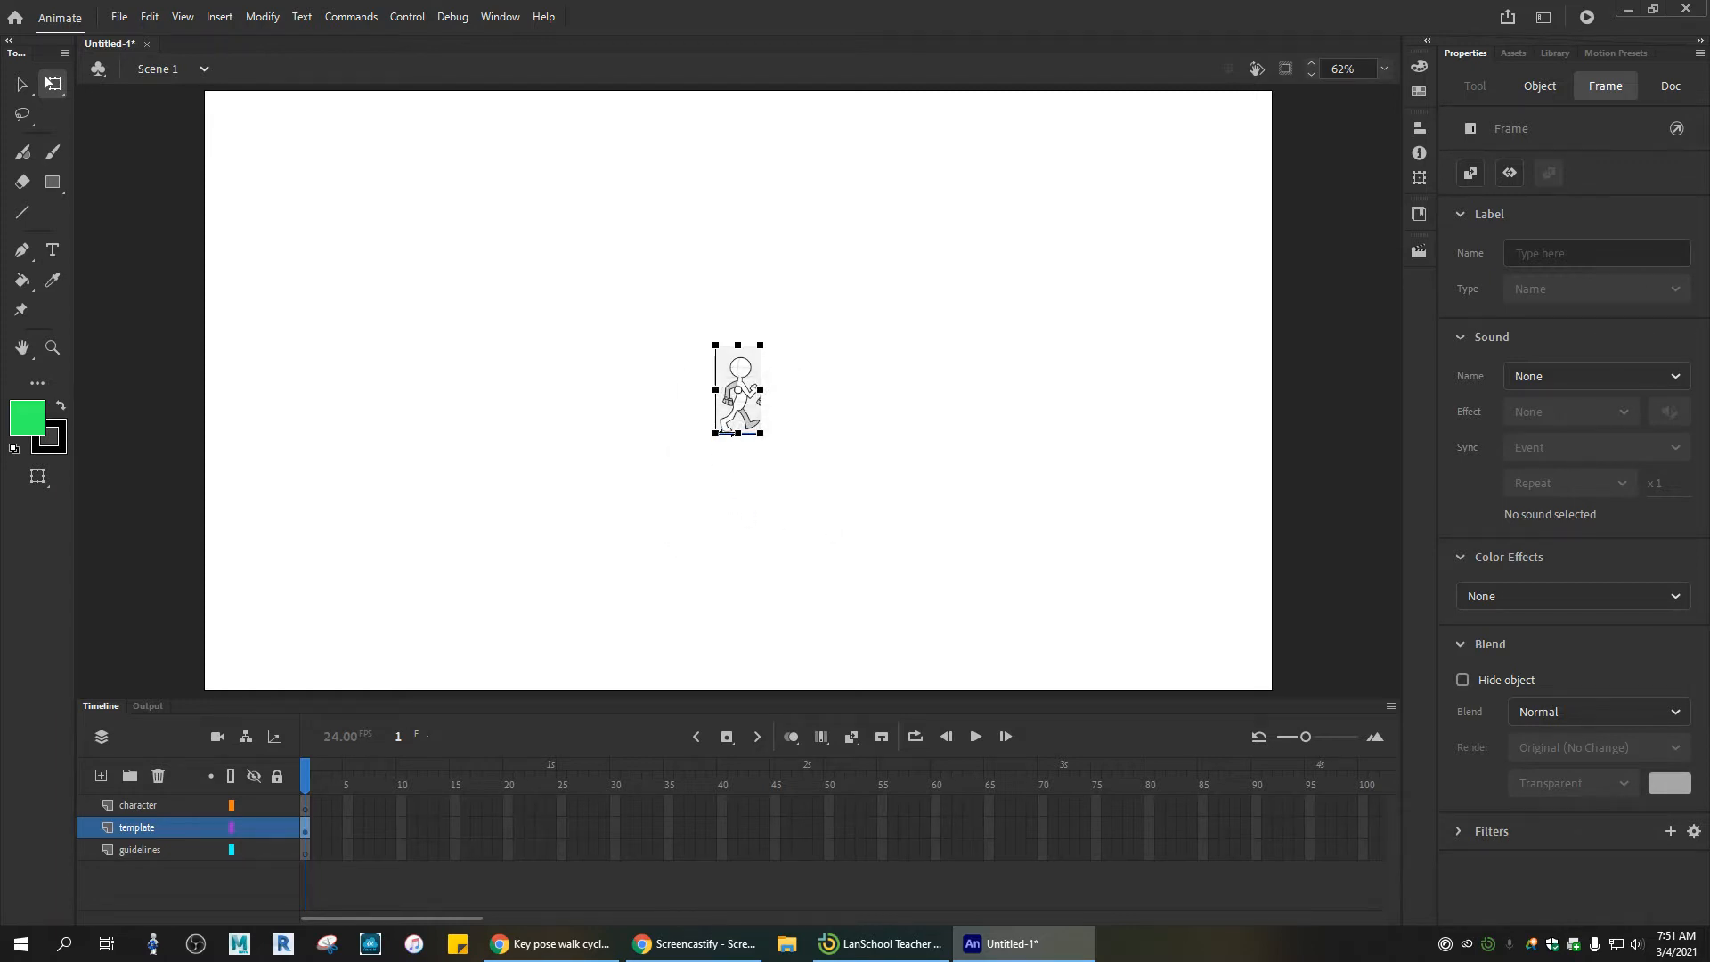
Step: Enlarge the walking figure image to about 283 by 552 px and place it left of the stage centre, at about X 624, Y 362
click(23, 84)
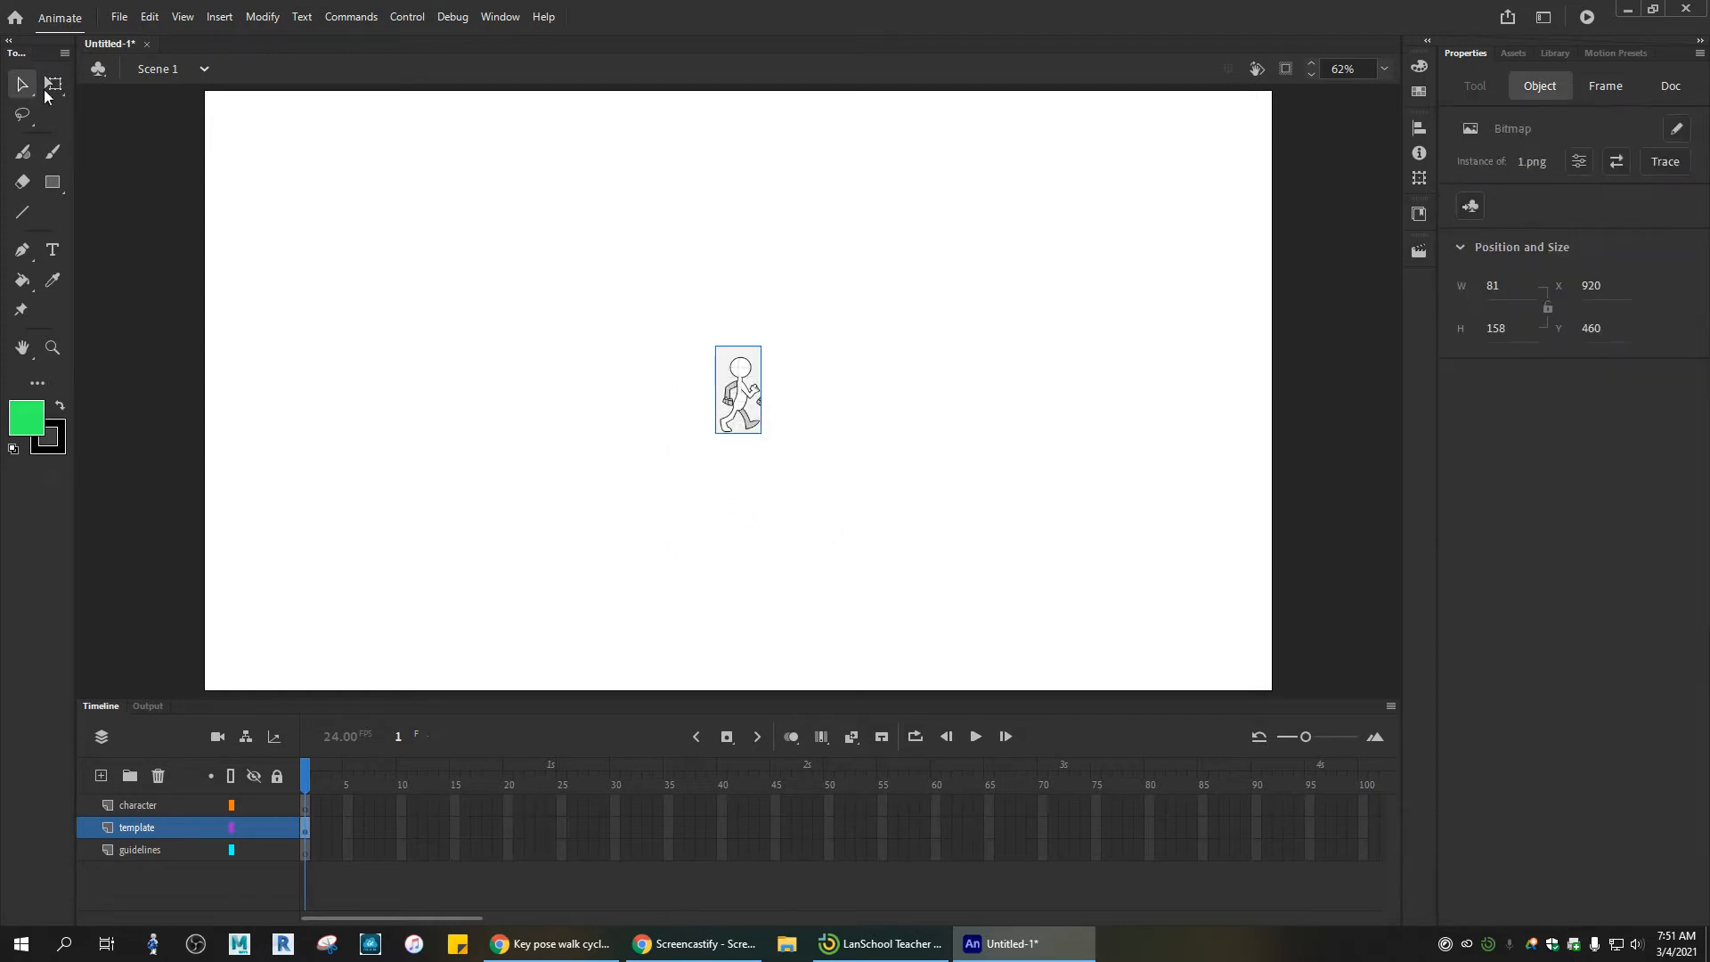
drag(753, 361, 726, 459)
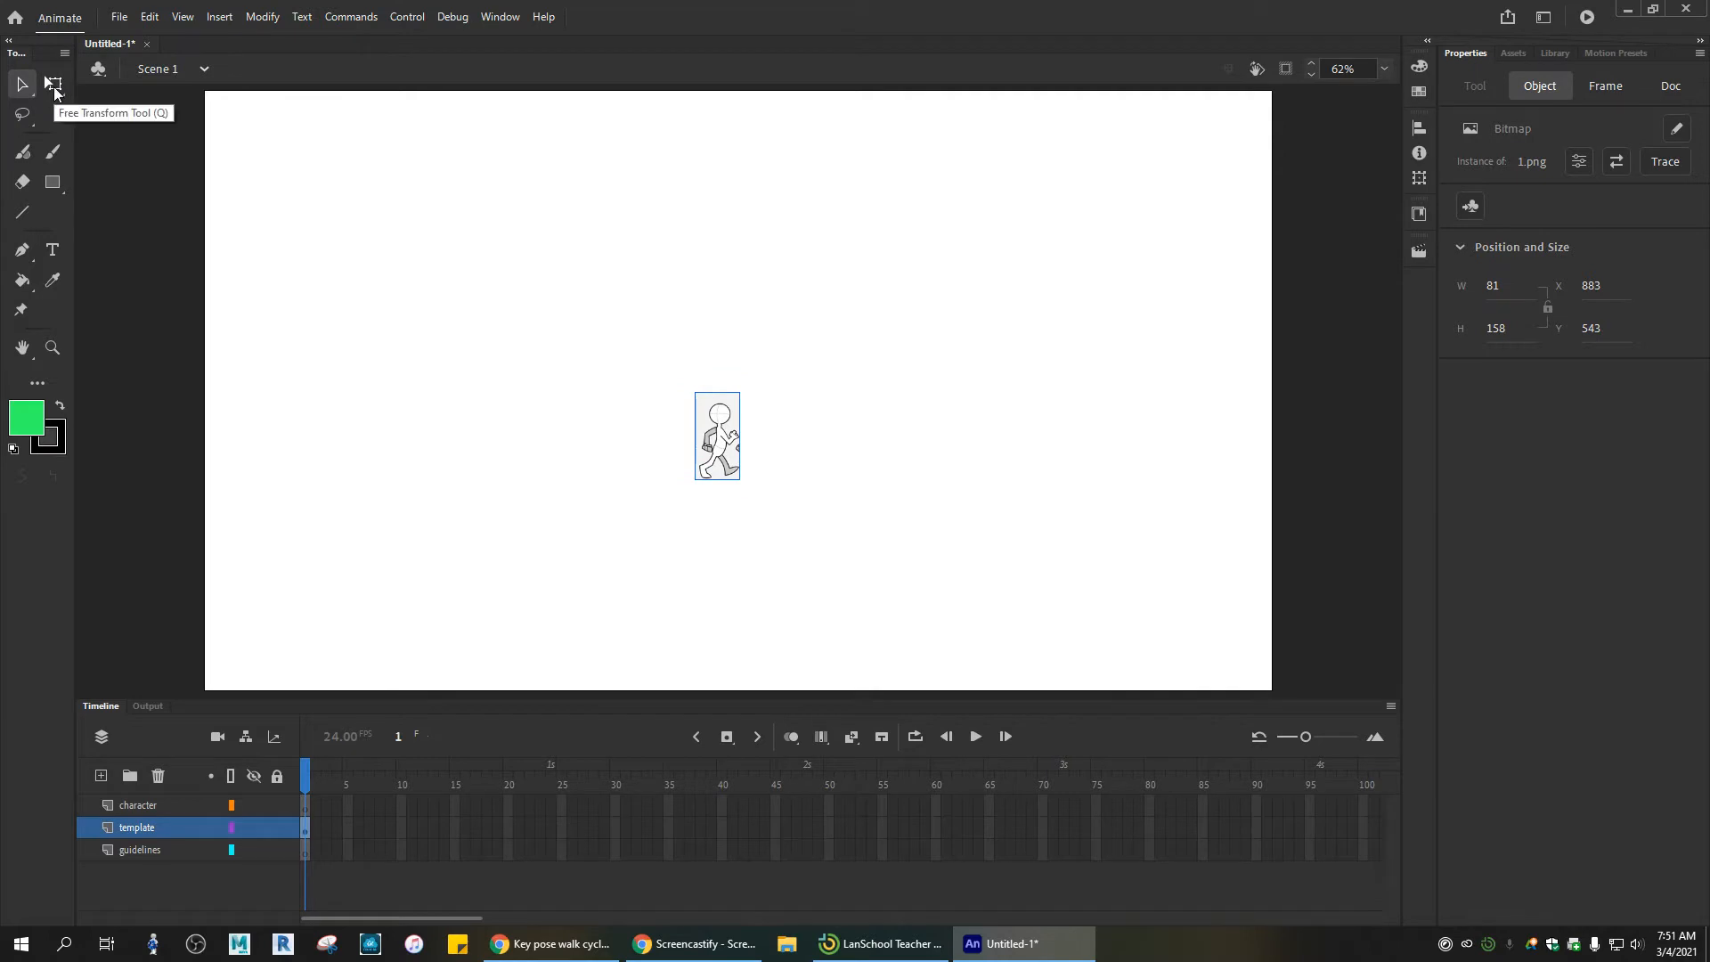
click(54, 85)
drag(693, 480, 639, 589)
drag(722, 537, 633, 495)
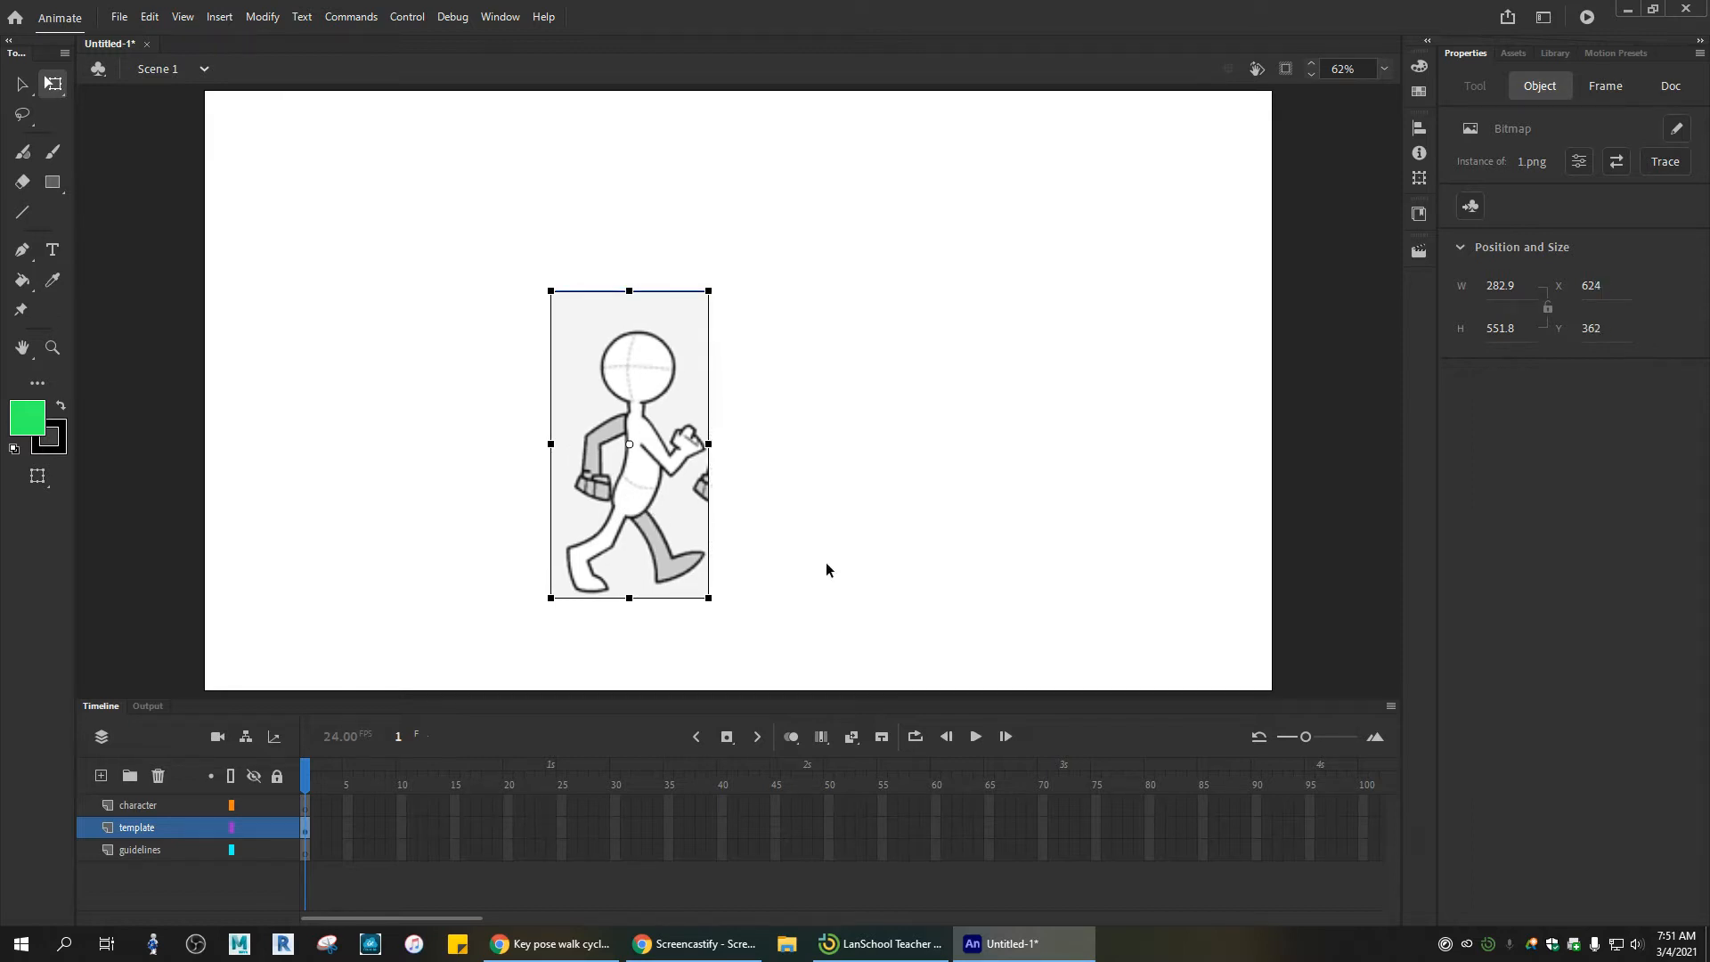
click(851, 603)
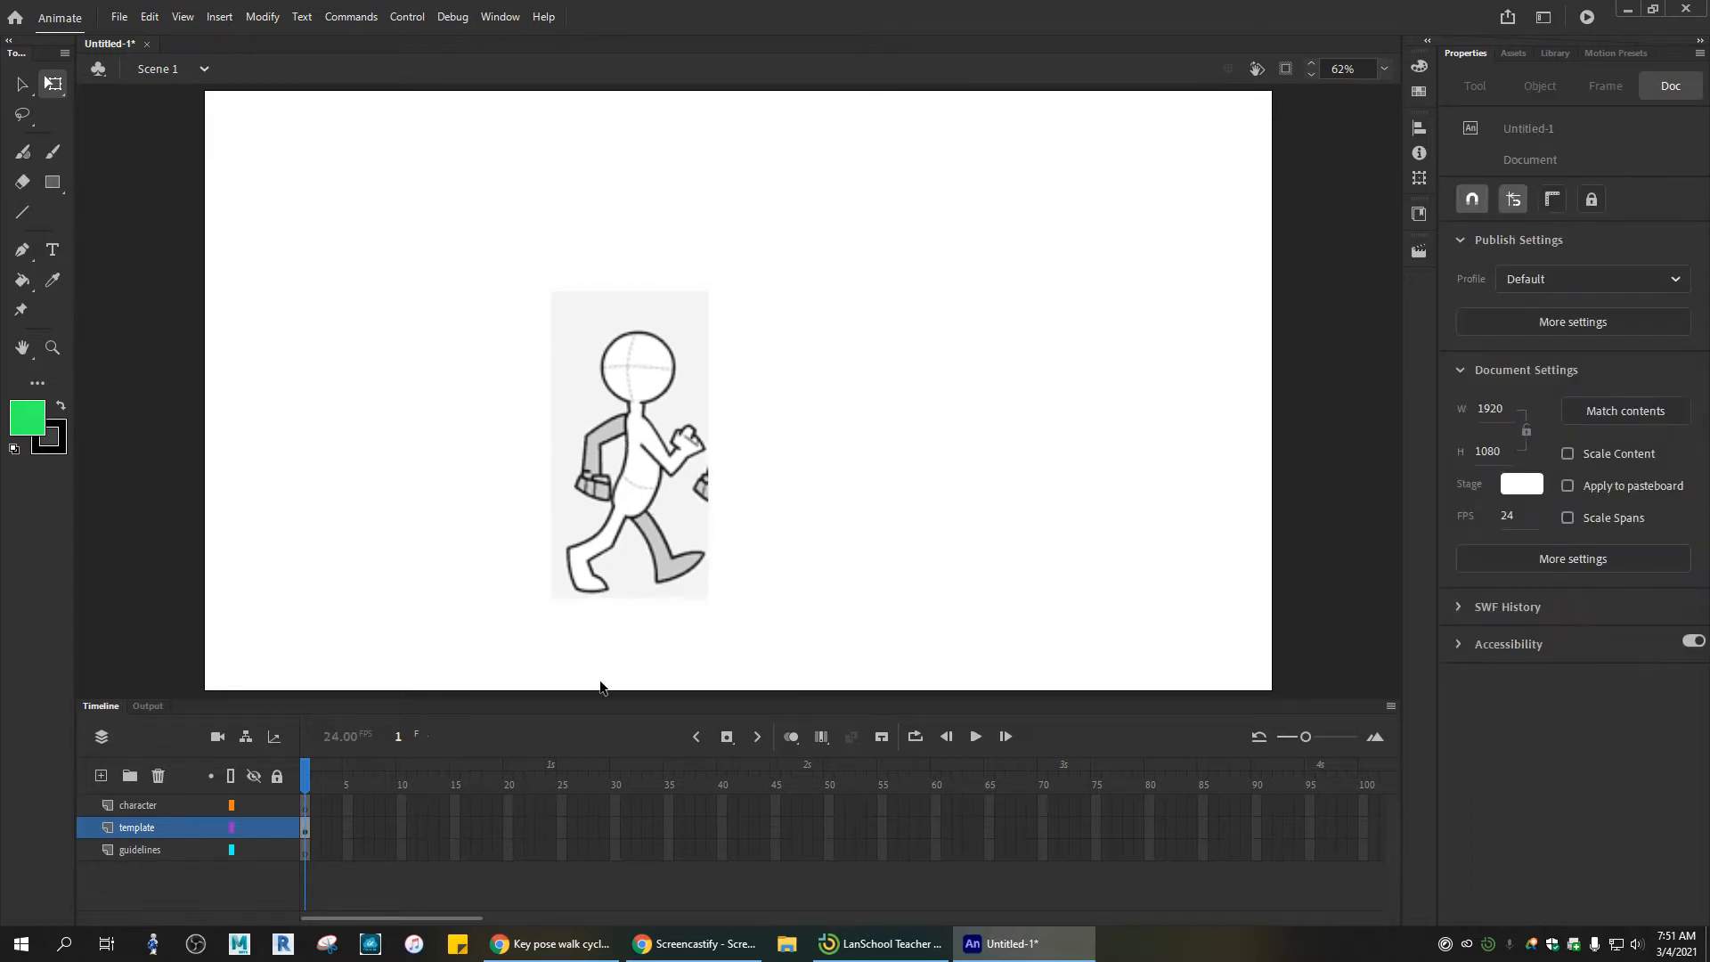
Step: Toggle the template layer's visibility off and back on
click(254, 829)
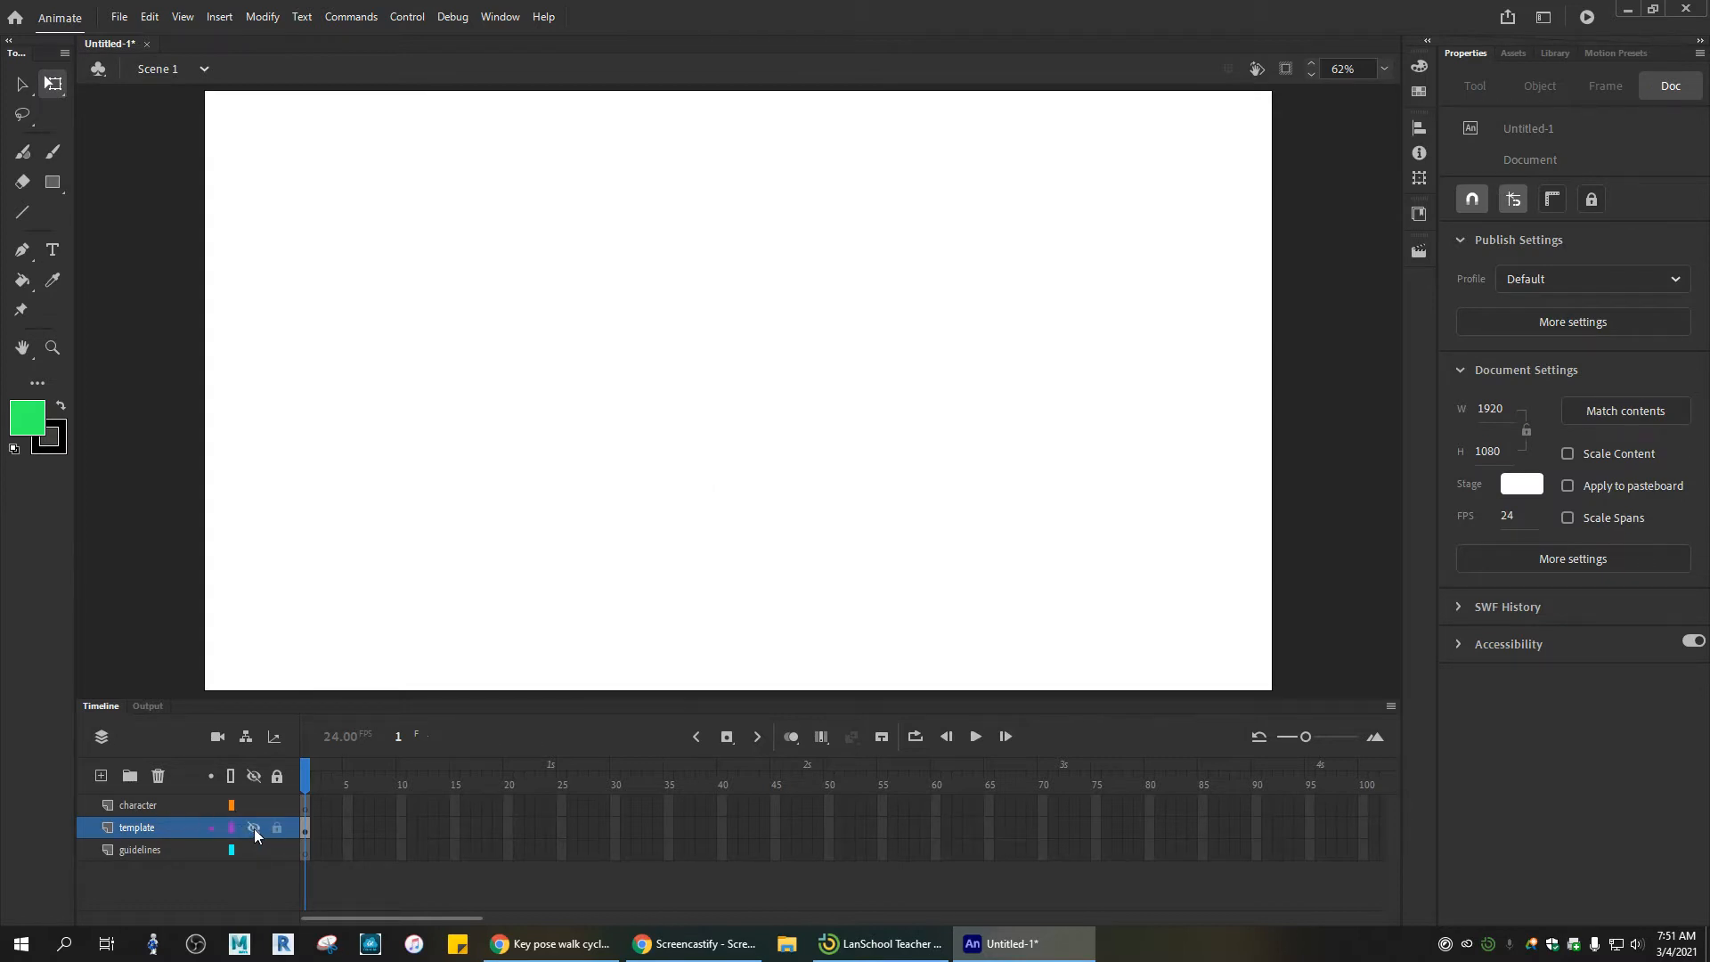
click(254, 828)
click(254, 829)
click(254, 828)
Step: Draw a horizontal ground line about 1975 px long across the stage at the figure's feet on the guidelines layer
click(163, 806)
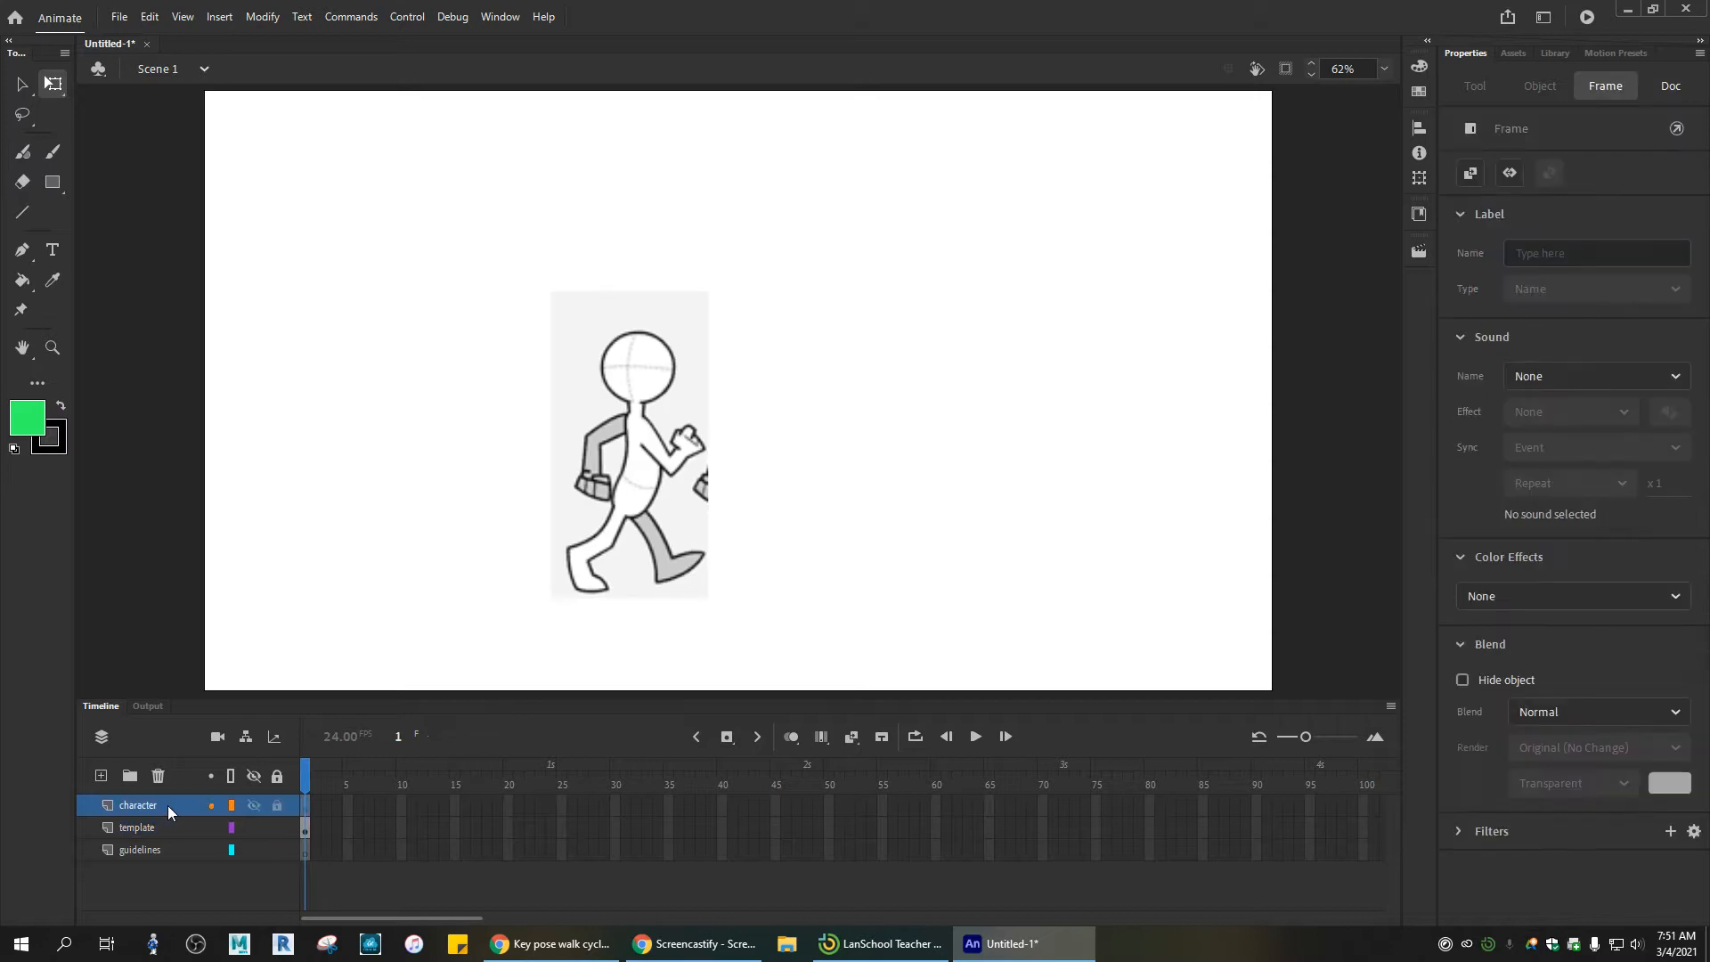
click(186, 851)
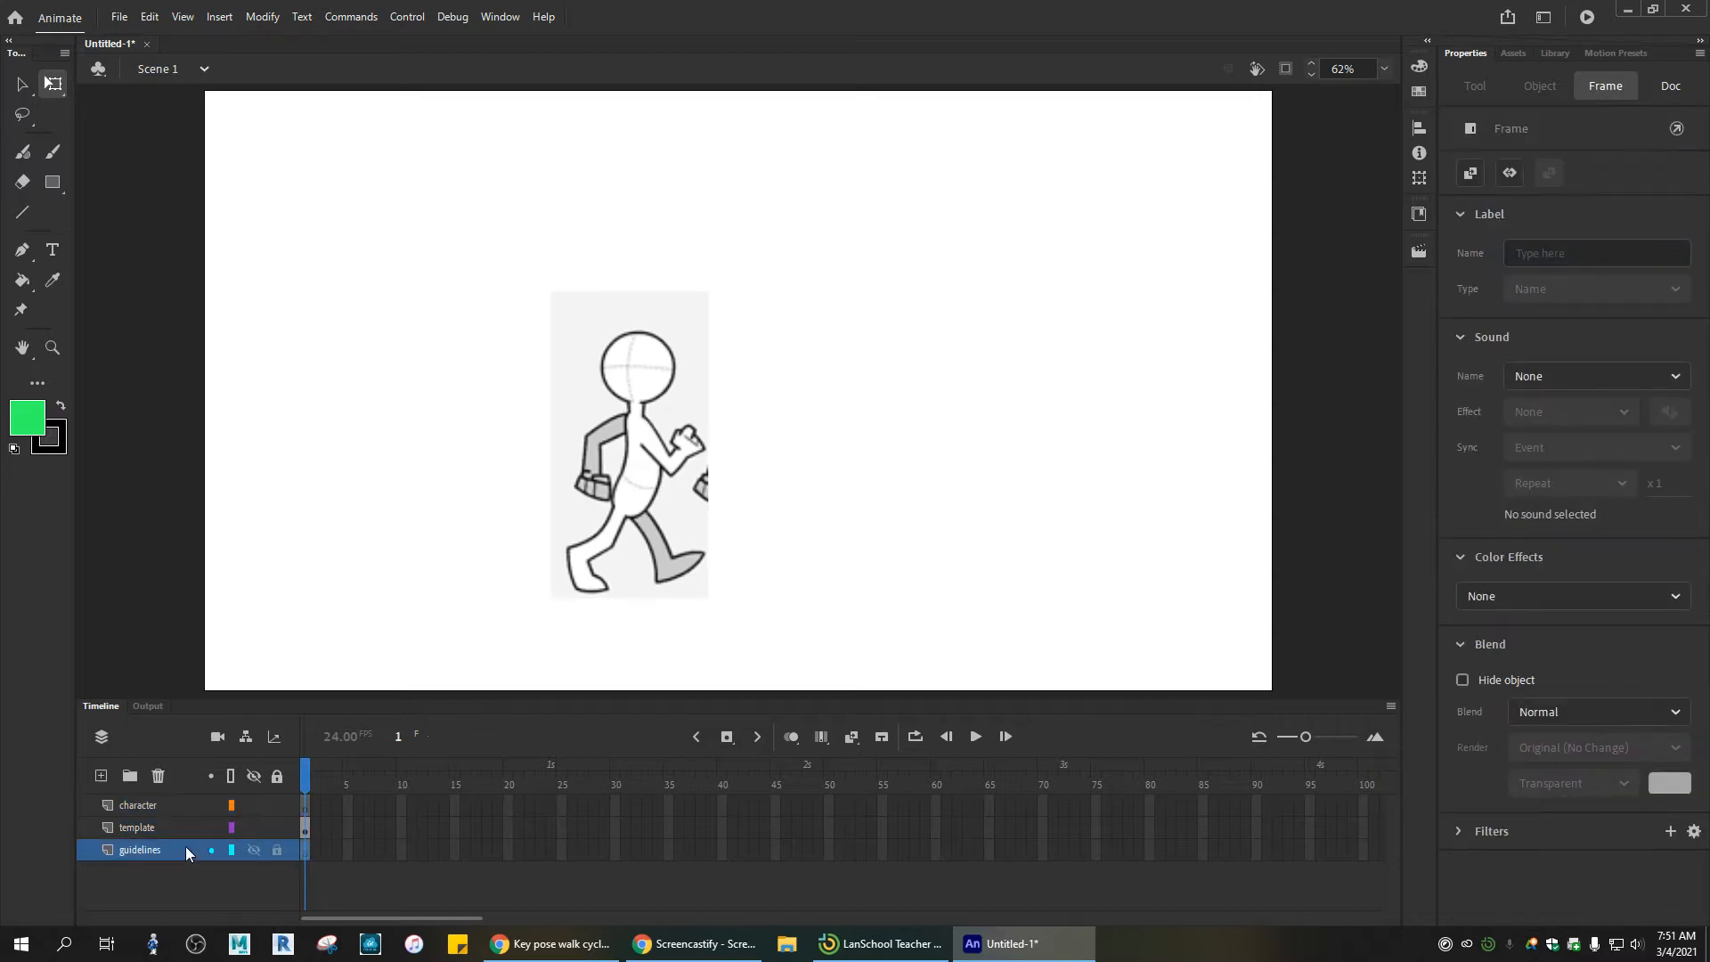
click(20, 219)
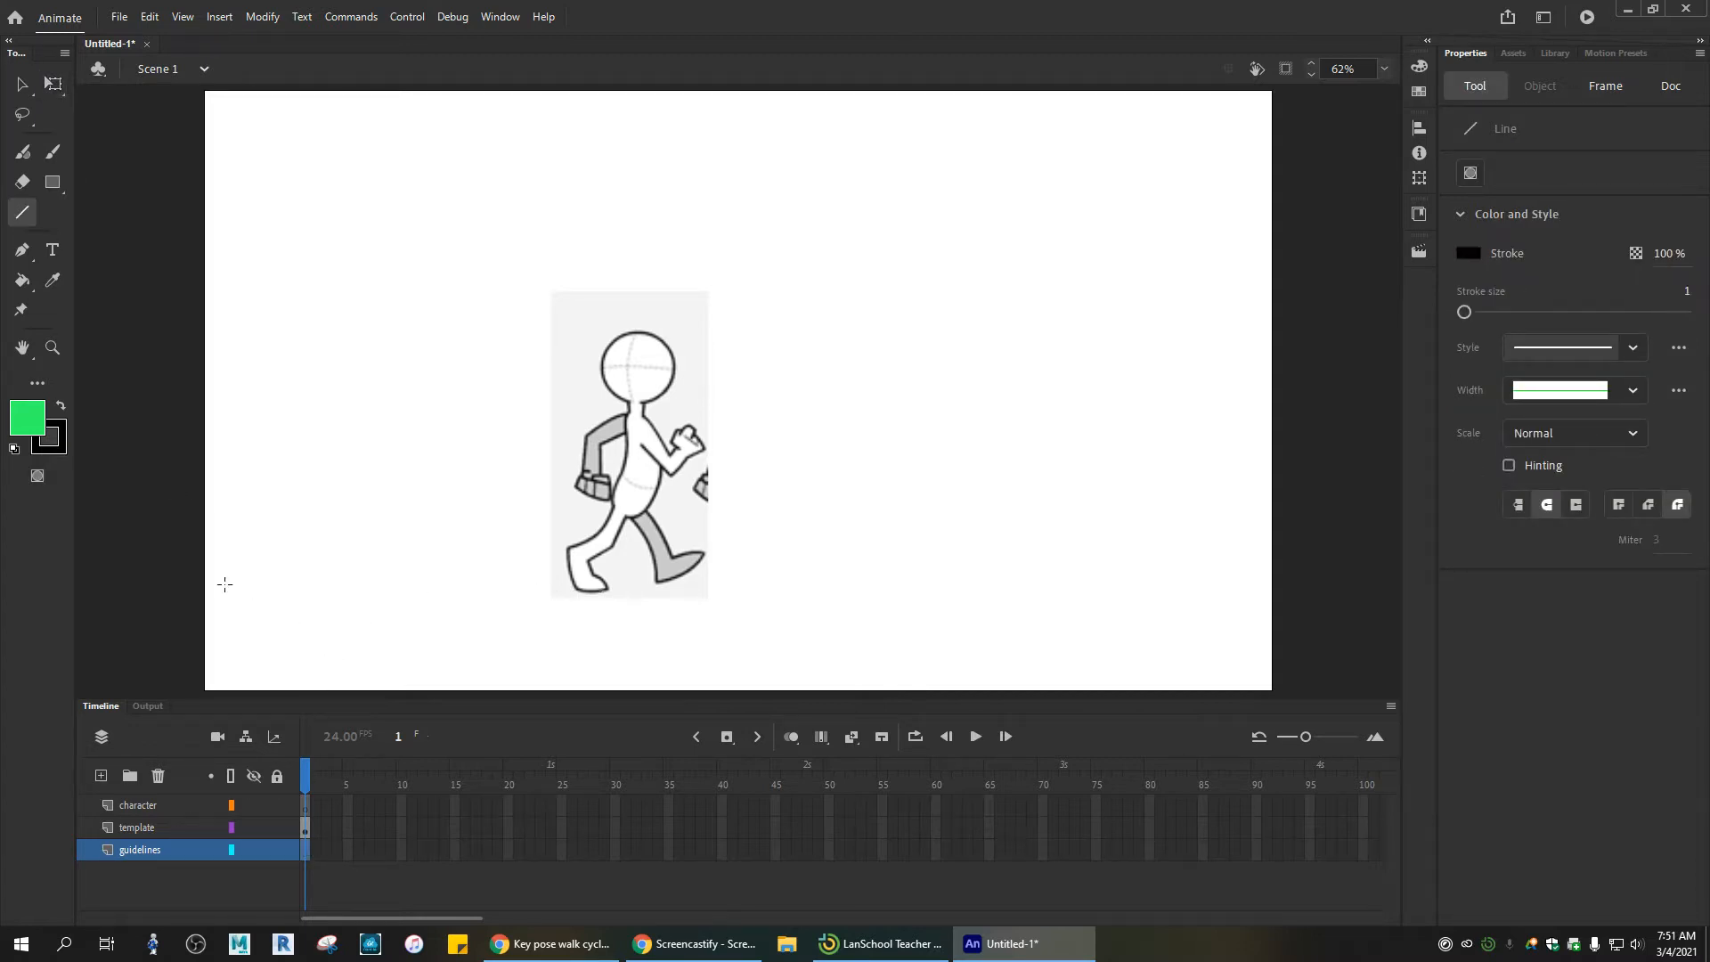
drag(200, 584, 1299, 598)
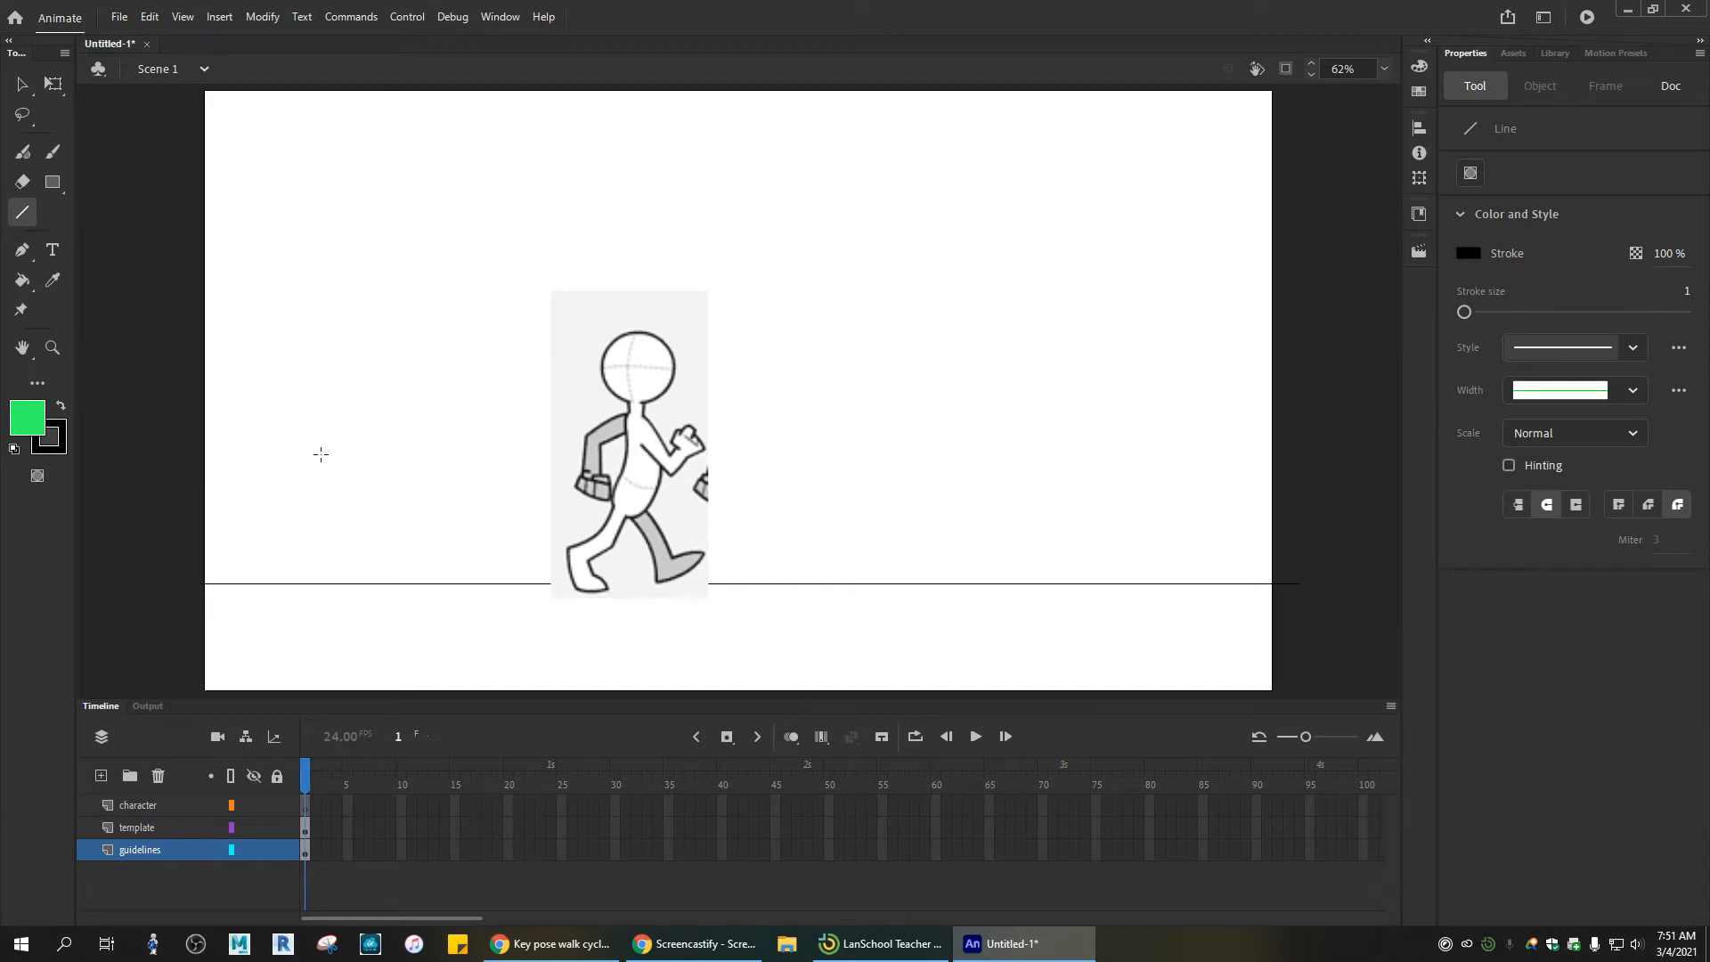
Step: Shift the figure image vertically to about Y 370 so its feet rest on the ground line
click(55, 85)
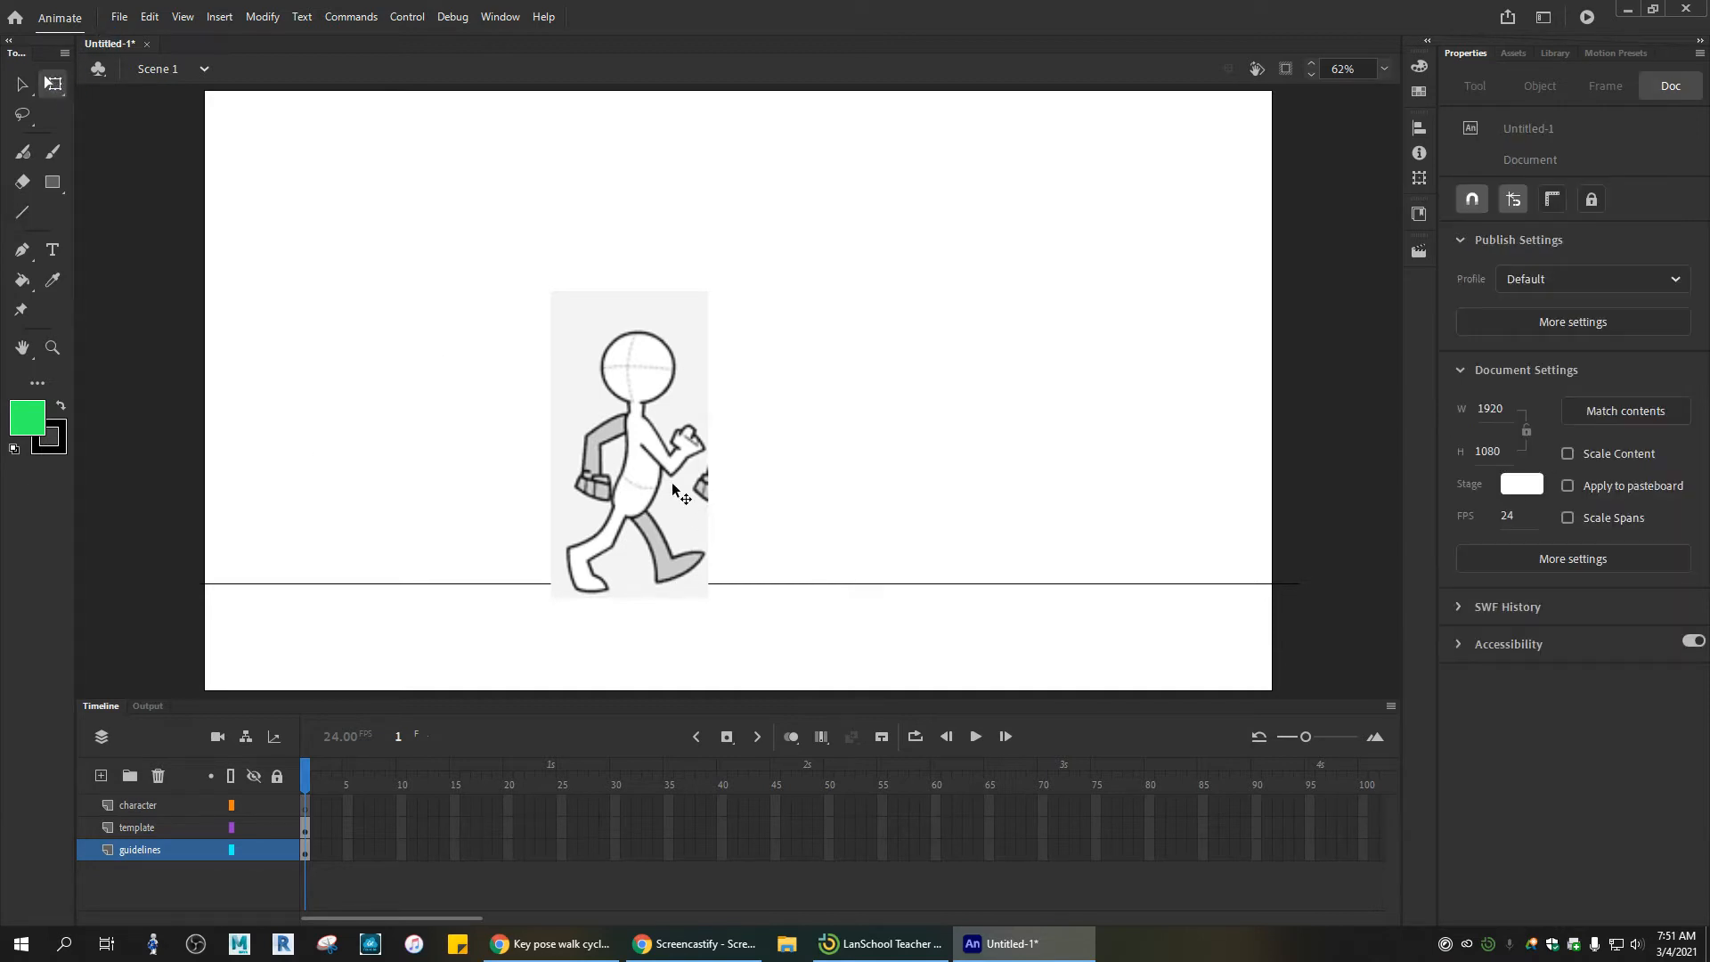
drag(673, 486, 672, 492)
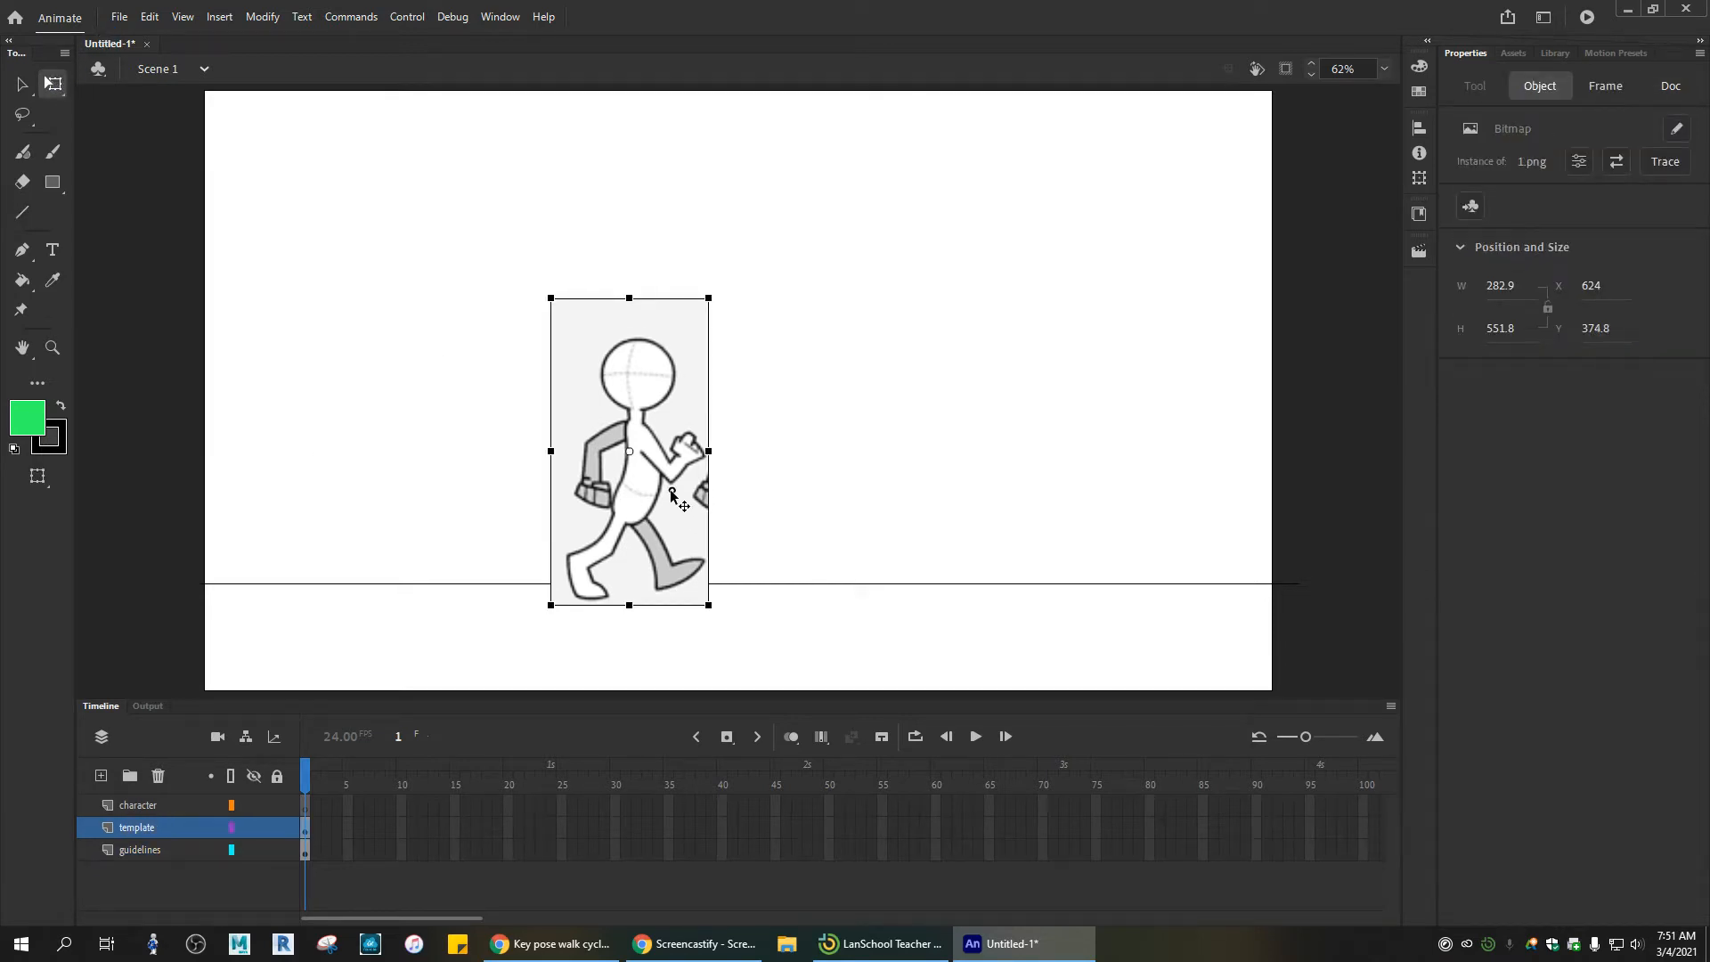
key(Up)
key(Up)
key(Up)
key(Up)
key(Up)
key(Up)
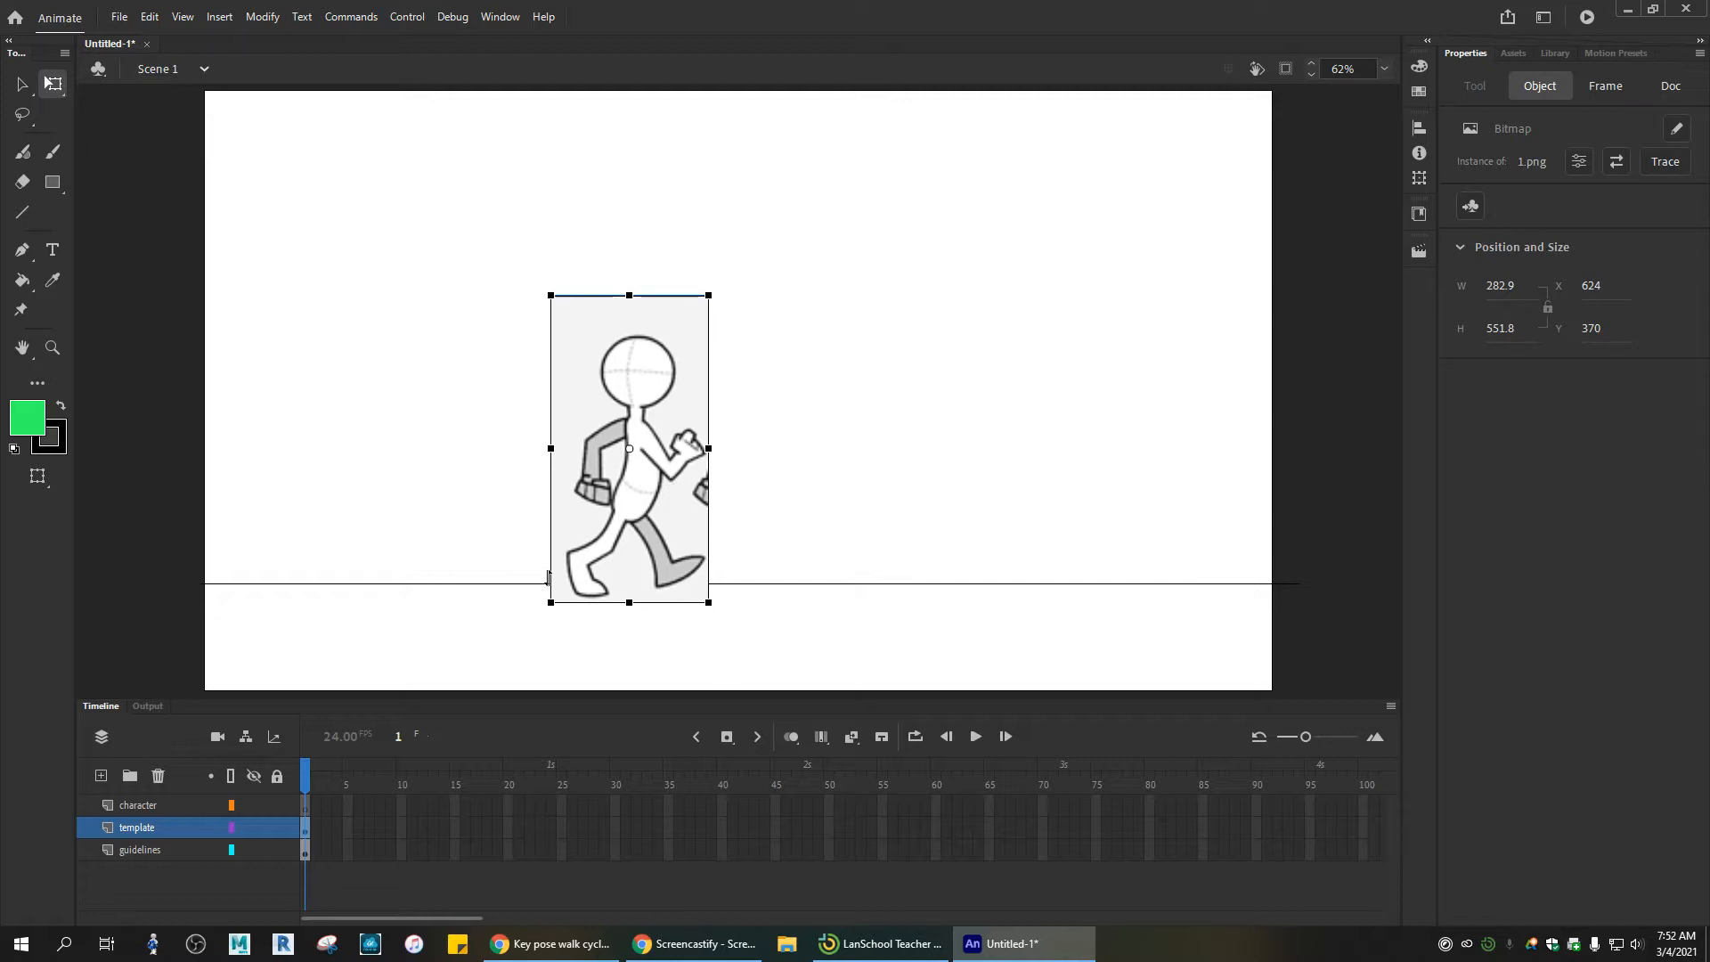
click(640, 664)
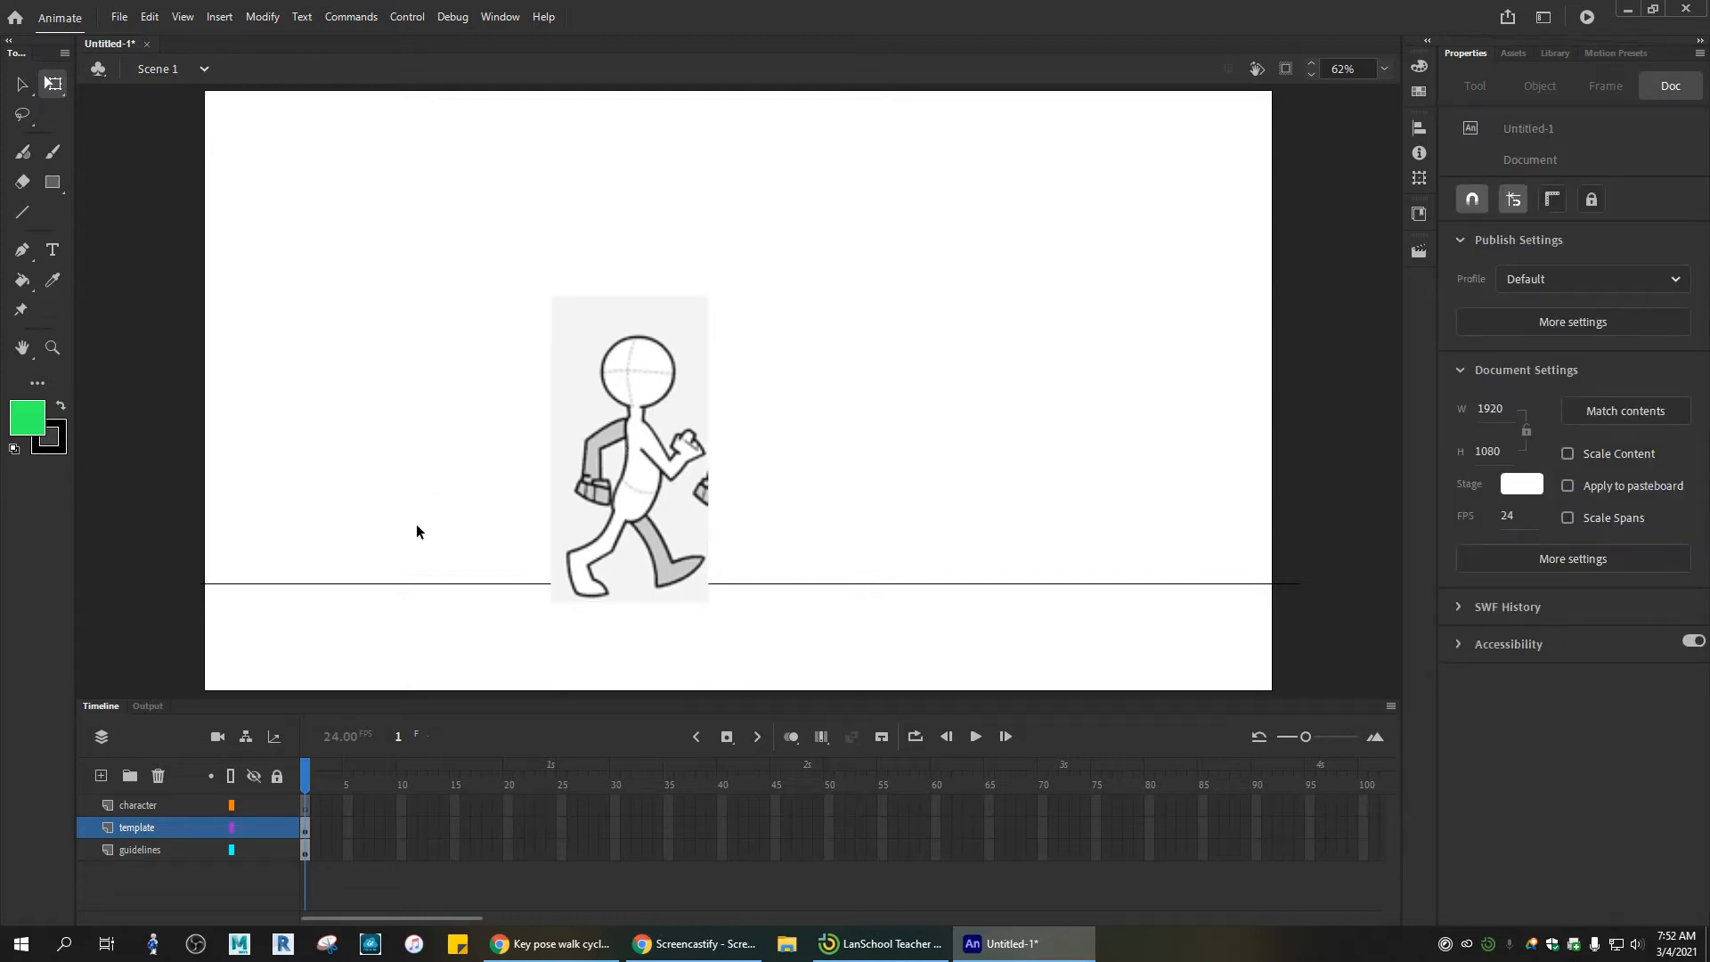
Step: Duplicate the ground line on the guidelines layer and move the copy up to the top of the head, at about Y 450
click(437, 584)
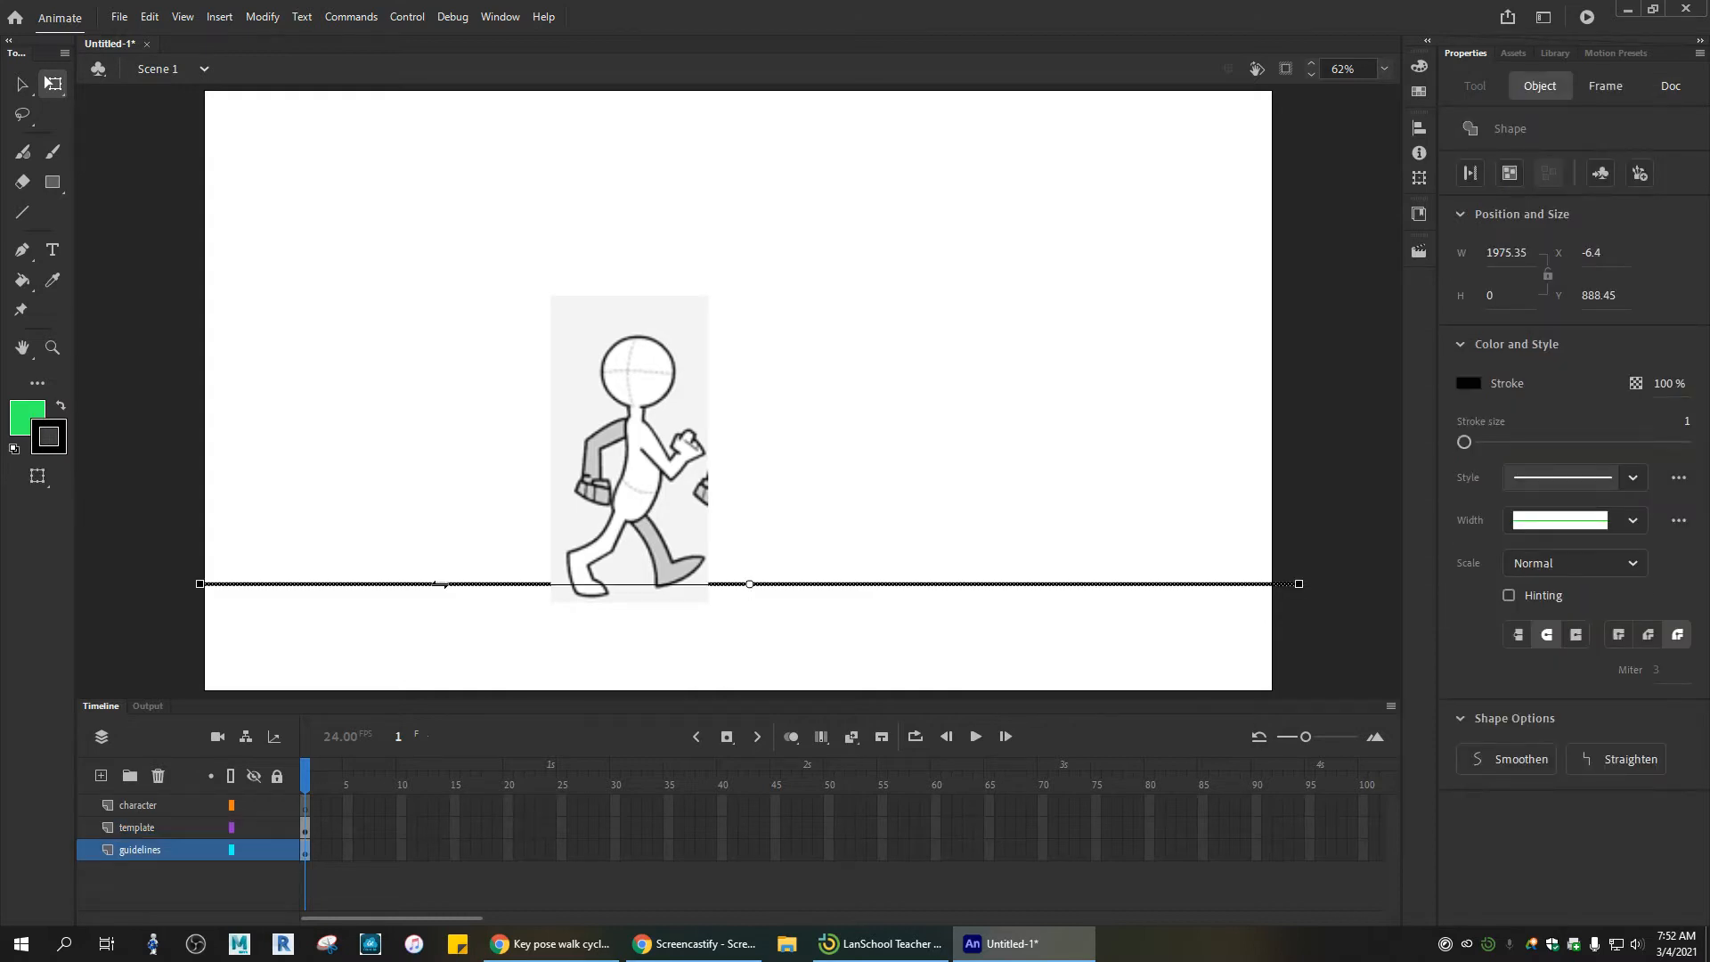
right_click(441, 585)
click(493, 221)
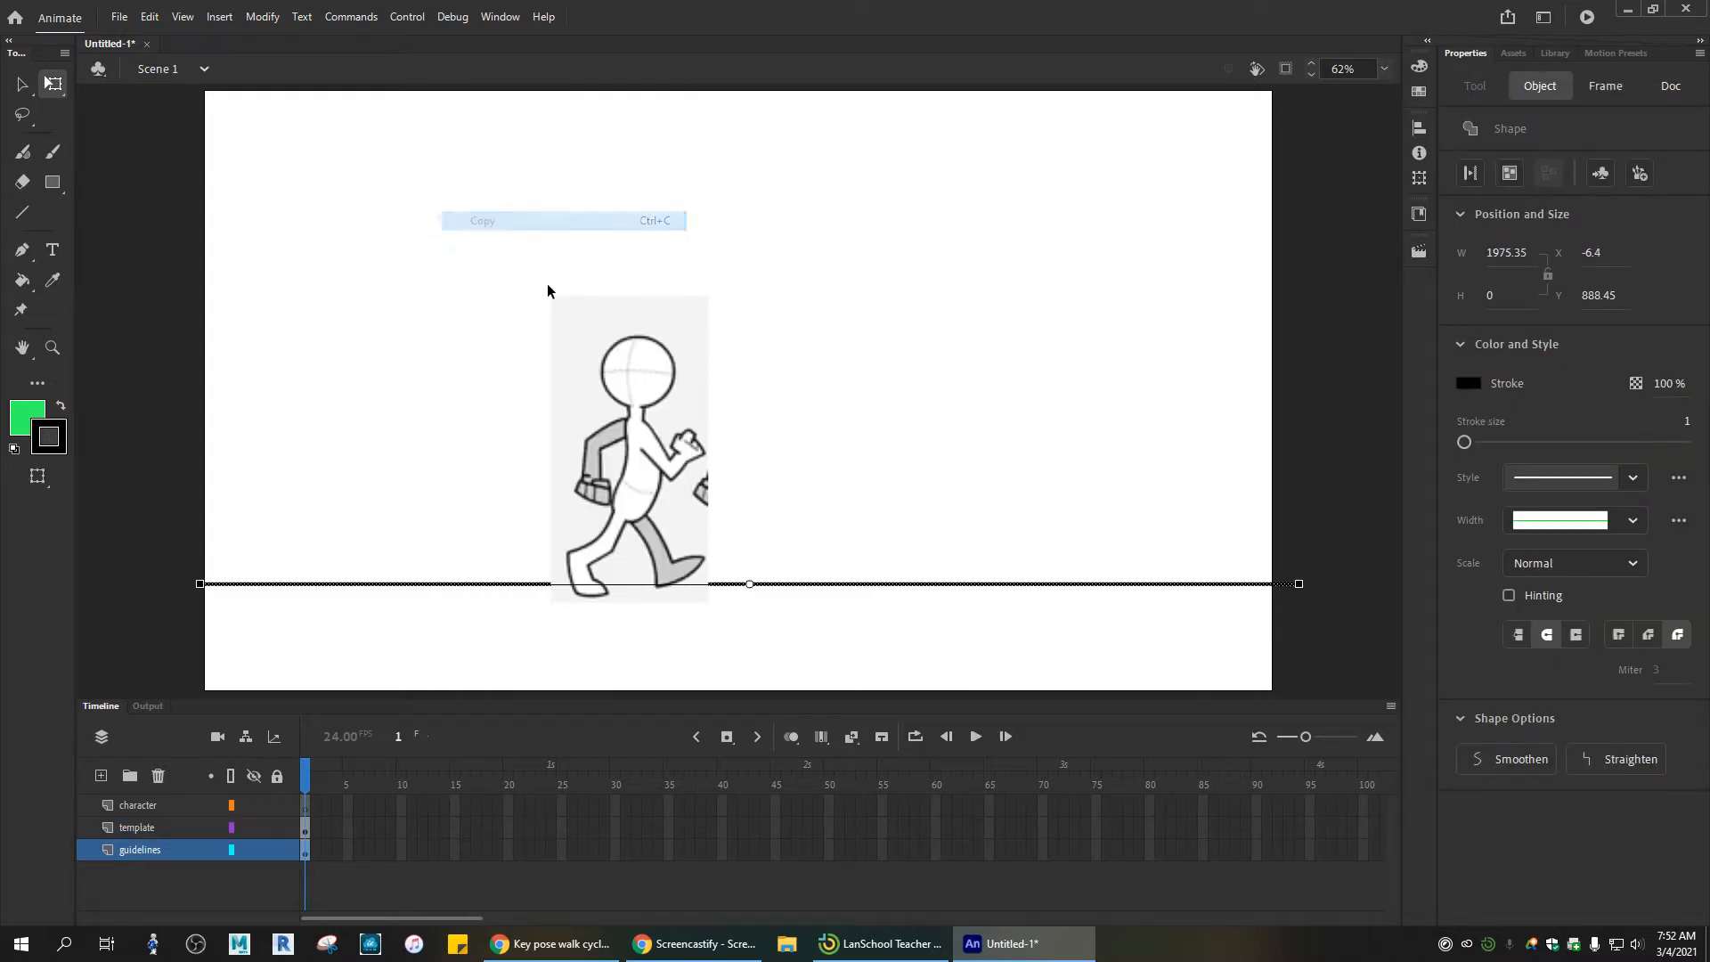
right_click(525, 330)
click(533, 386)
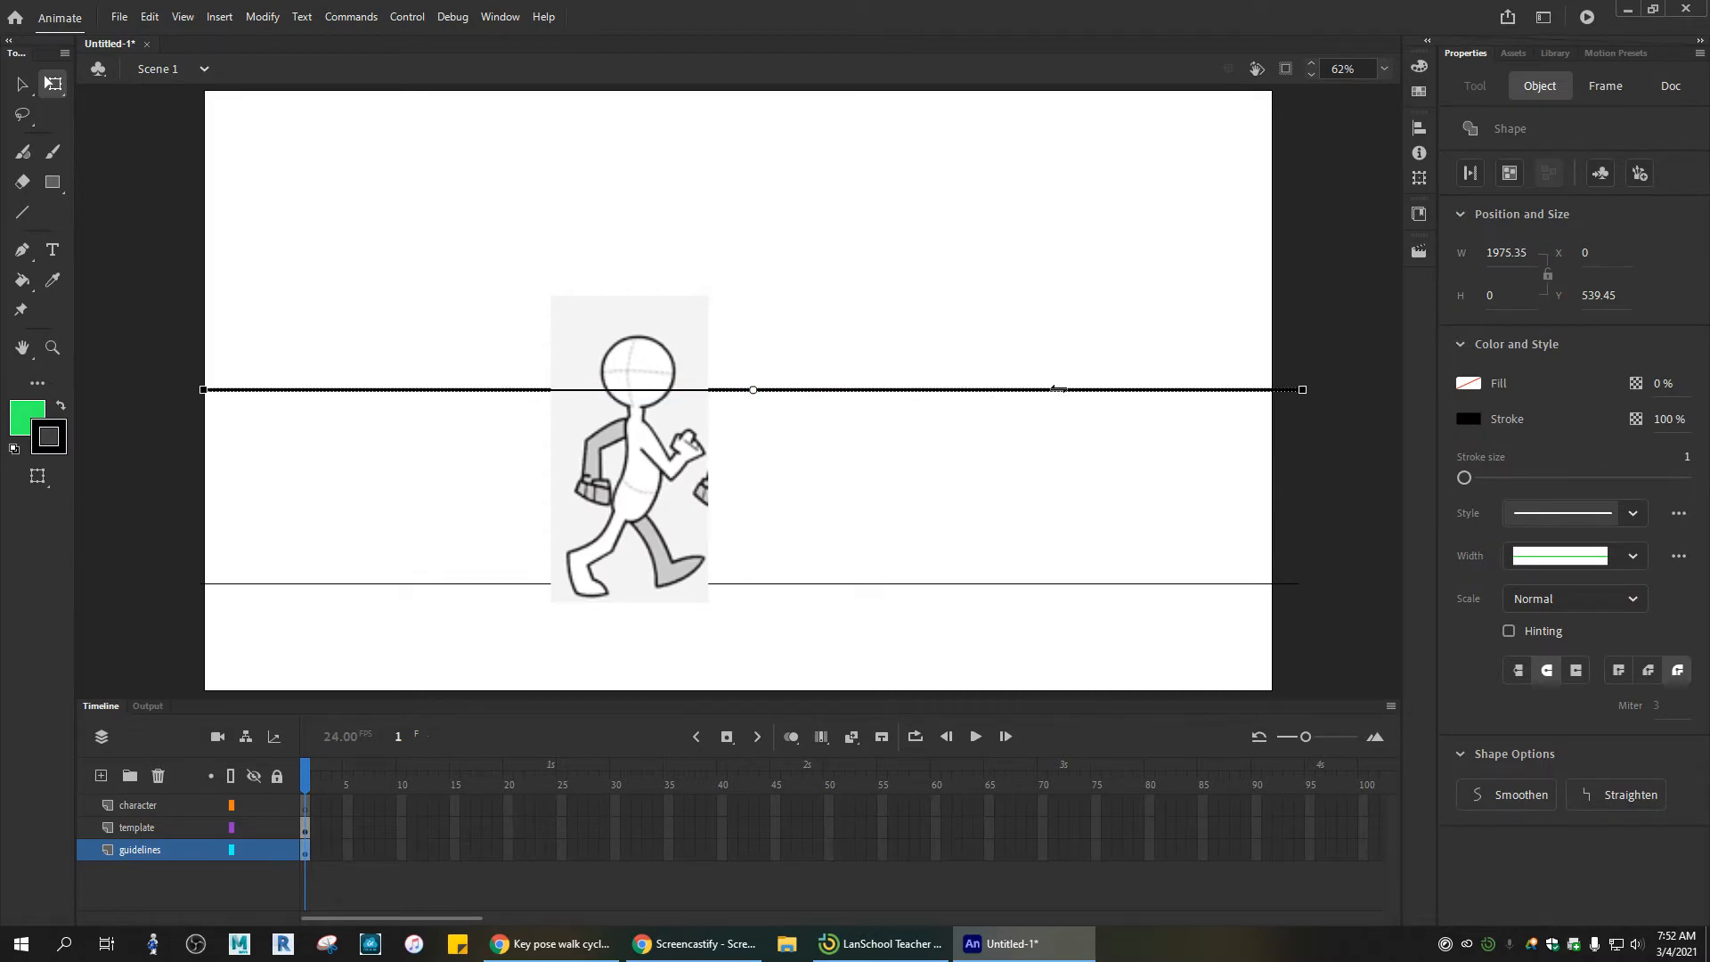
click(23, 86)
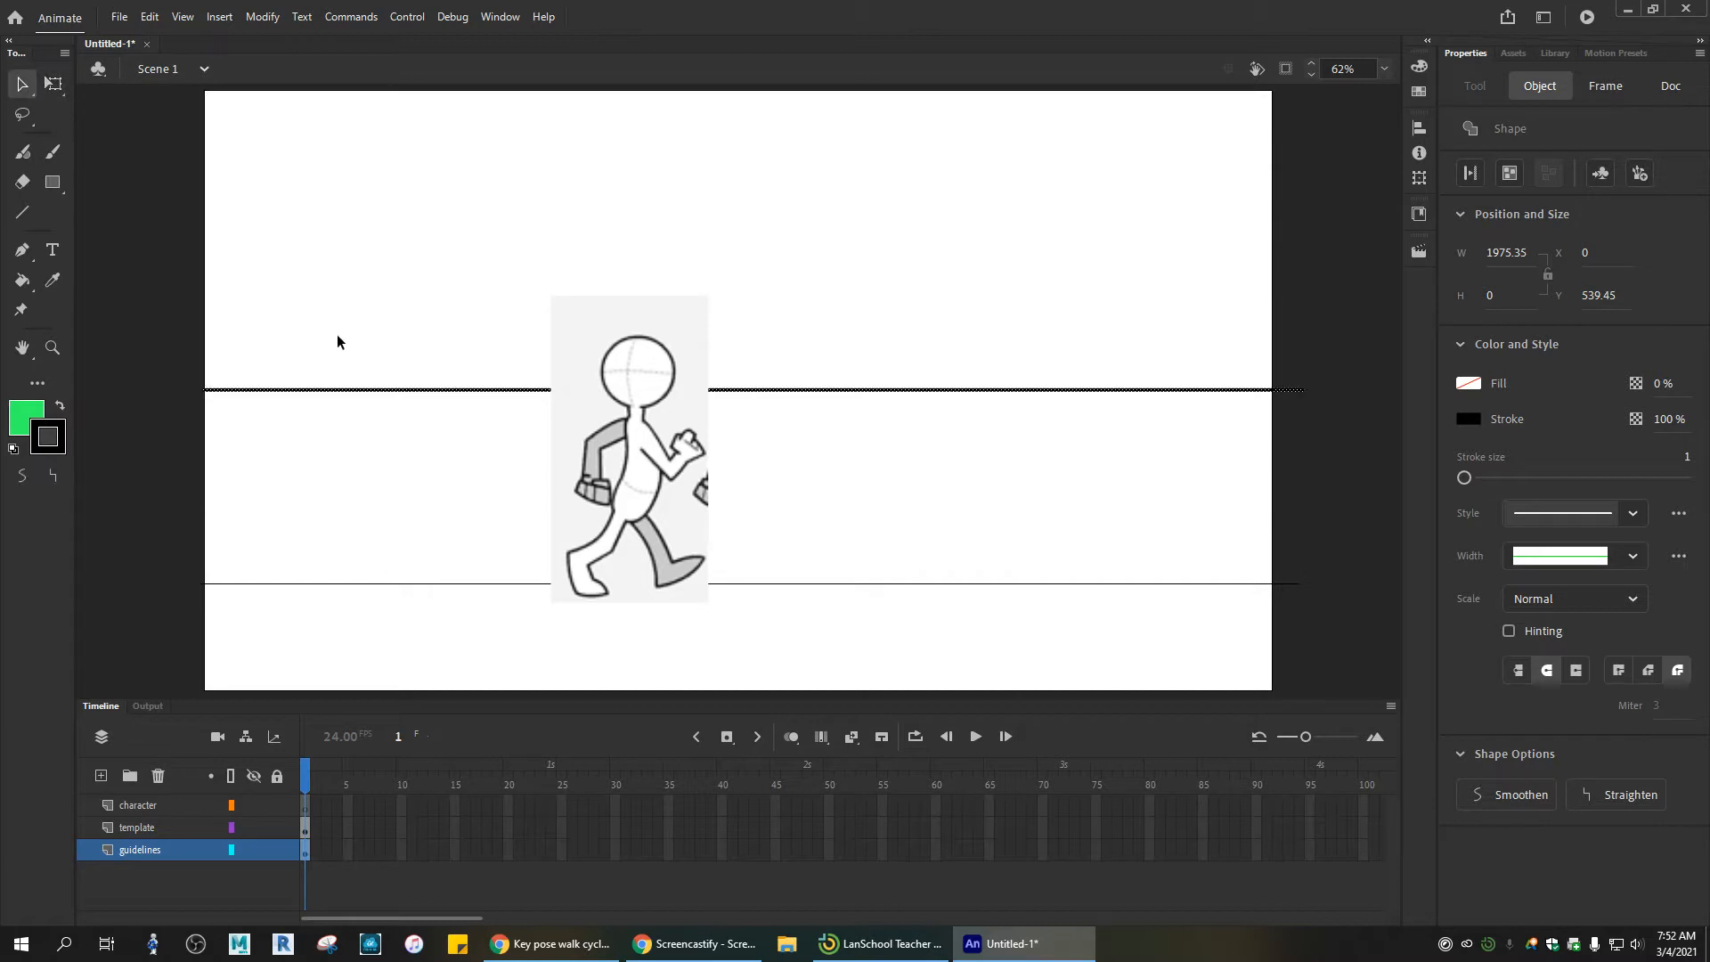
drag(365, 390, 365, 340)
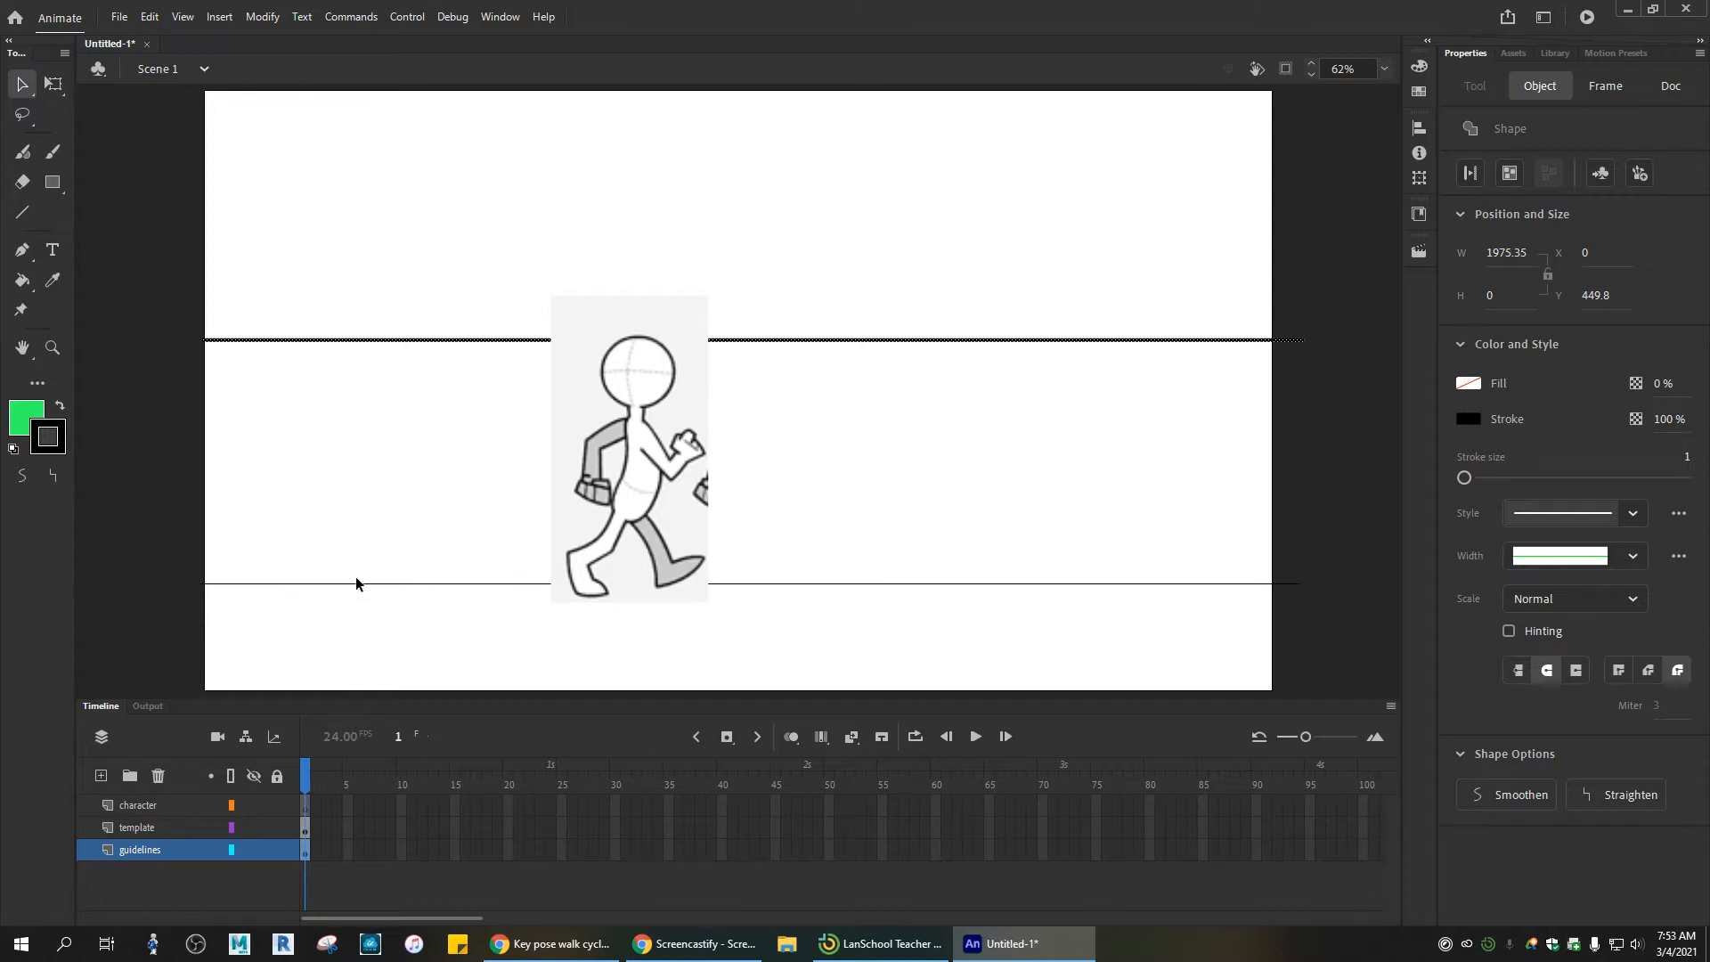
Step: Trace the outline of the template figure on the character layer with the green Fluid Brush at size 9, then hide the template layer
click(169, 807)
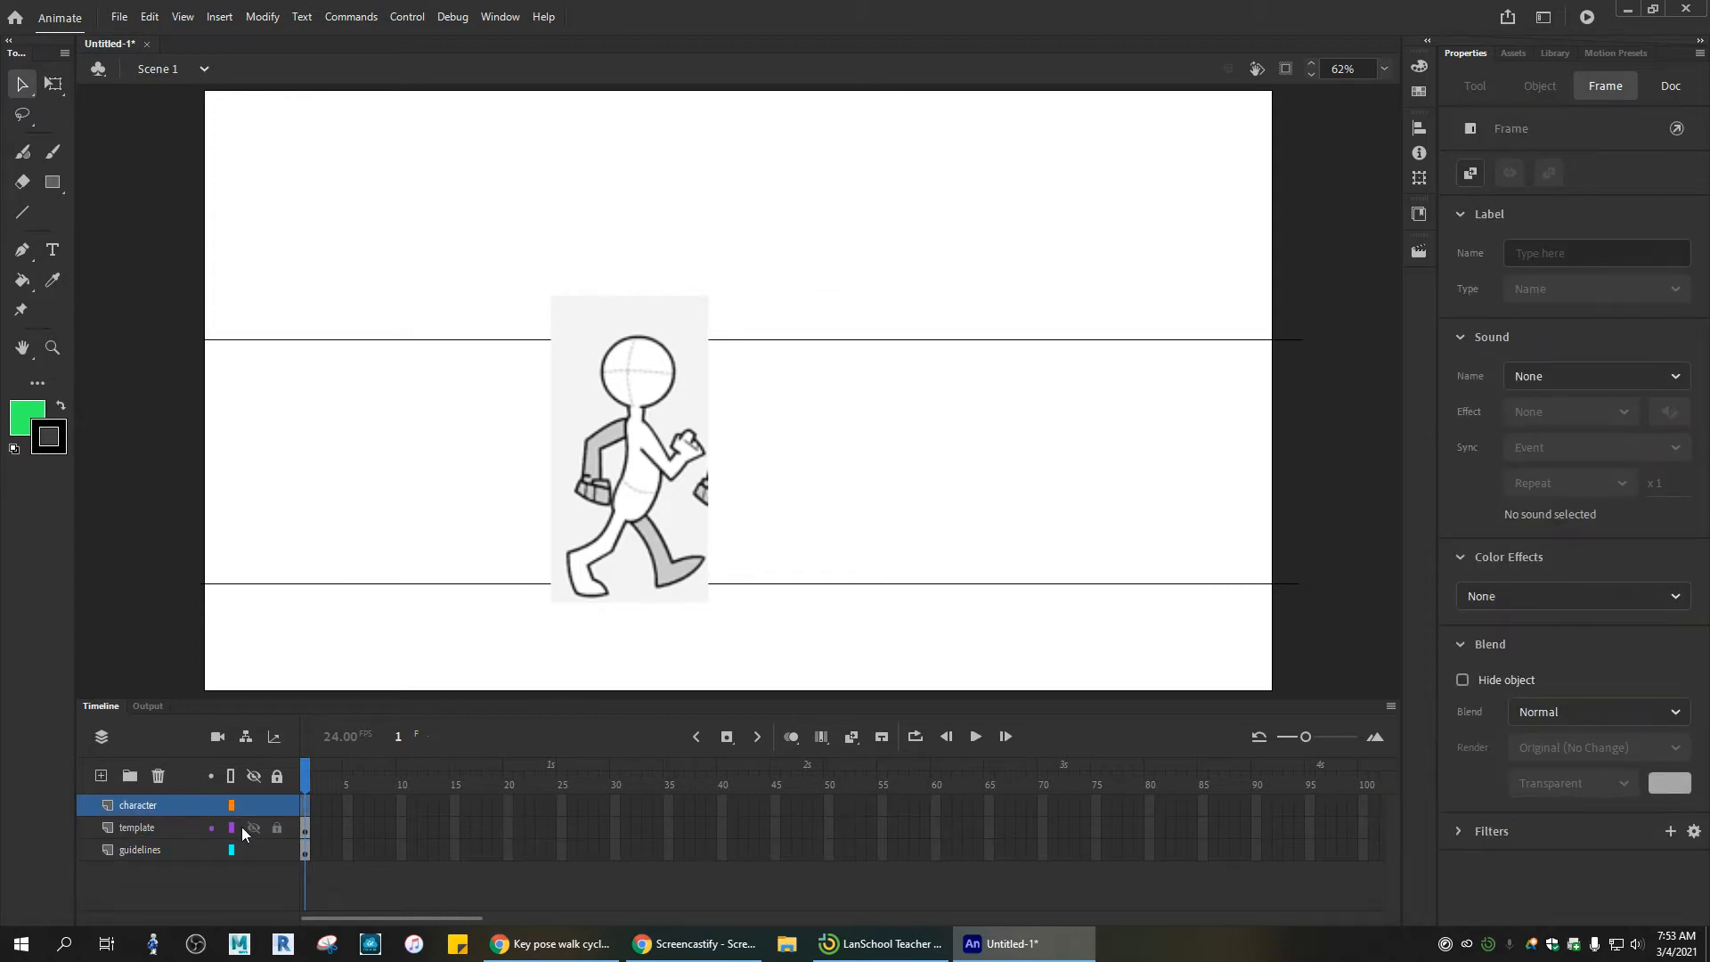
click(22, 152)
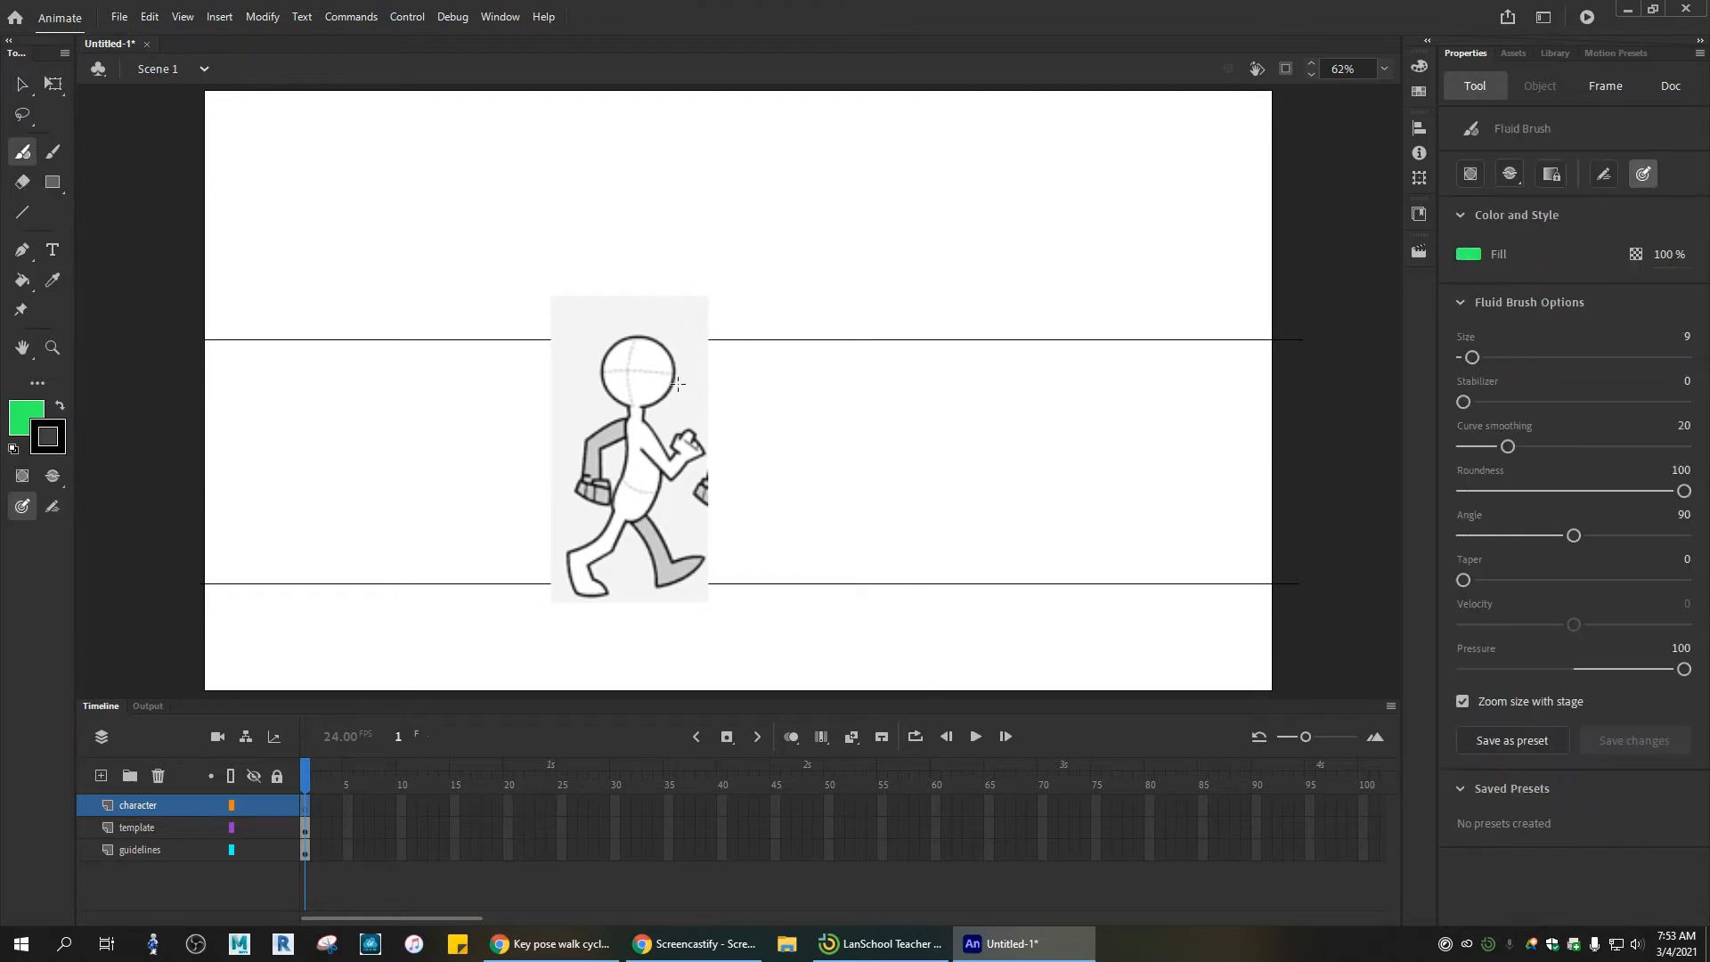
mouse_move(640, 337)
mouse_down()
mouse_move(599, 353)
mouse_move(595, 382)
mouse_move(629, 418)
mouse_up()
mouse_move(646, 336)
mouse_down()
mouse_move(674, 382)
mouse_move(644, 417)
mouse_move(665, 458)
mouse_move(688, 432)
mouse_move(705, 453)
mouse_move(673, 481)
mouse_move(643, 455)
mouse_move(657, 488)
mouse_move(668, 479)
mouse_move(622, 524)
mouse_up()
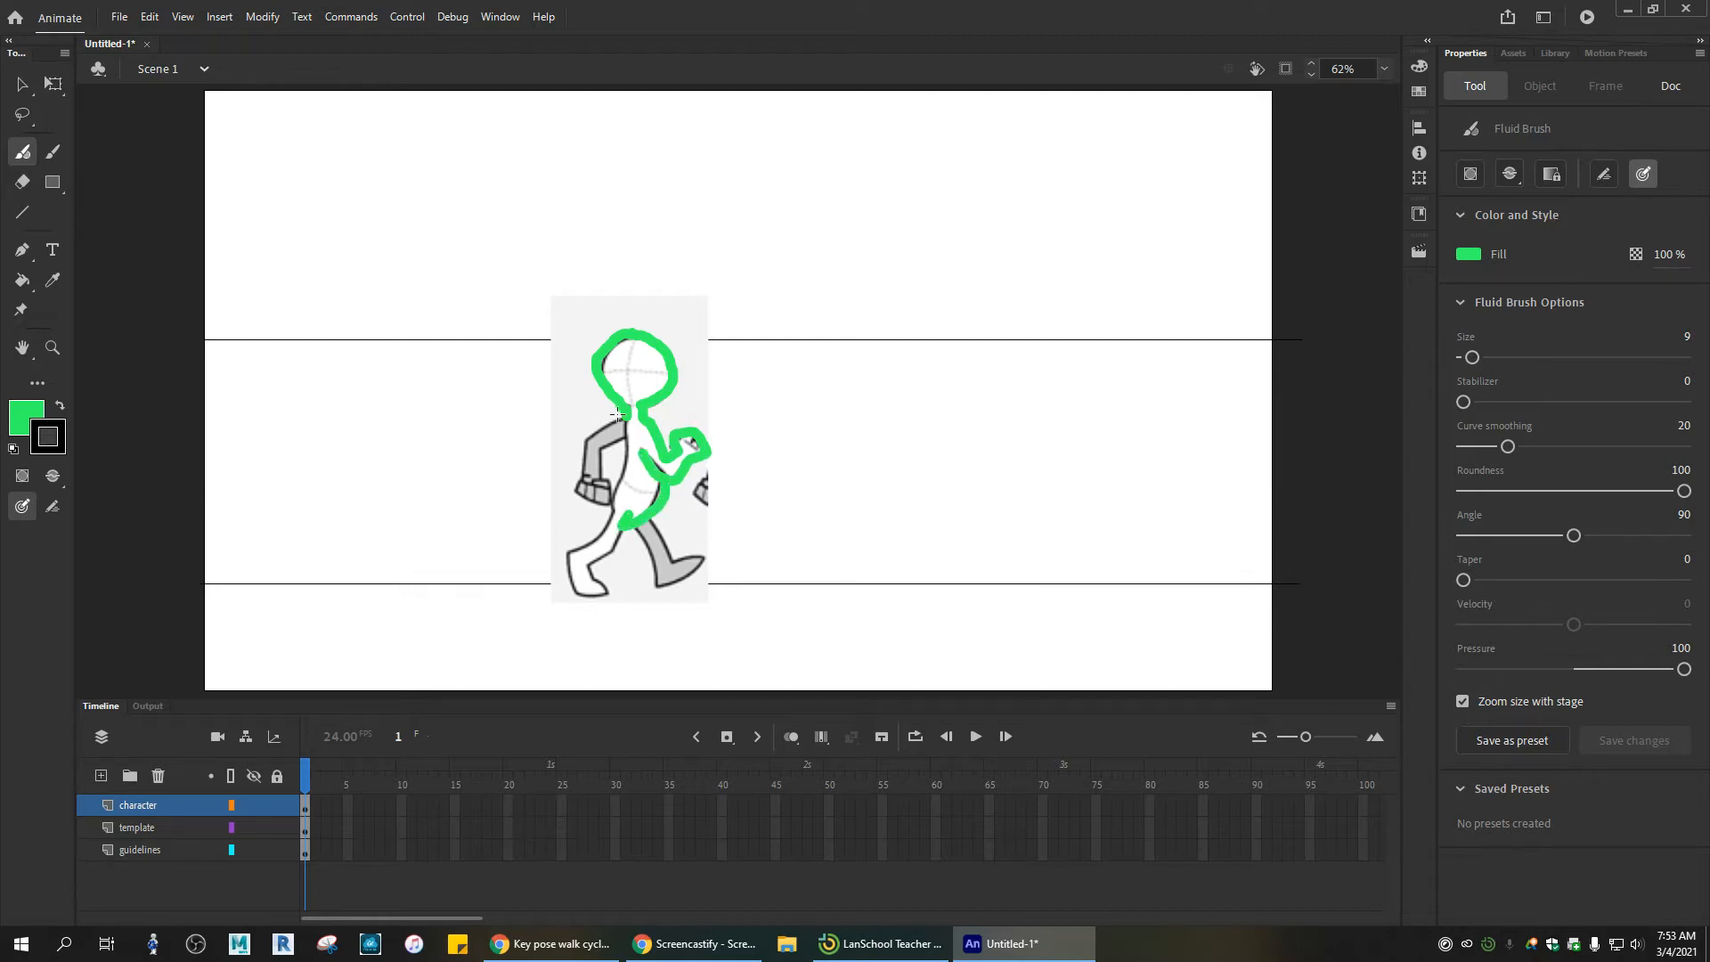
mouse_move(622, 419)
mouse_down()
mouse_move(582, 449)
mouse_move(590, 506)
mouse_move(608, 488)
mouse_move(602, 449)
mouse_move(627, 437)
mouse_move(627, 481)
mouse_move(616, 522)
mouse_move(562, 570)
mouse_move(564, 599)
mouse_move(611, 583)
mouse_move(581, 577)
mouse_move(625, 532)
mouse_up()
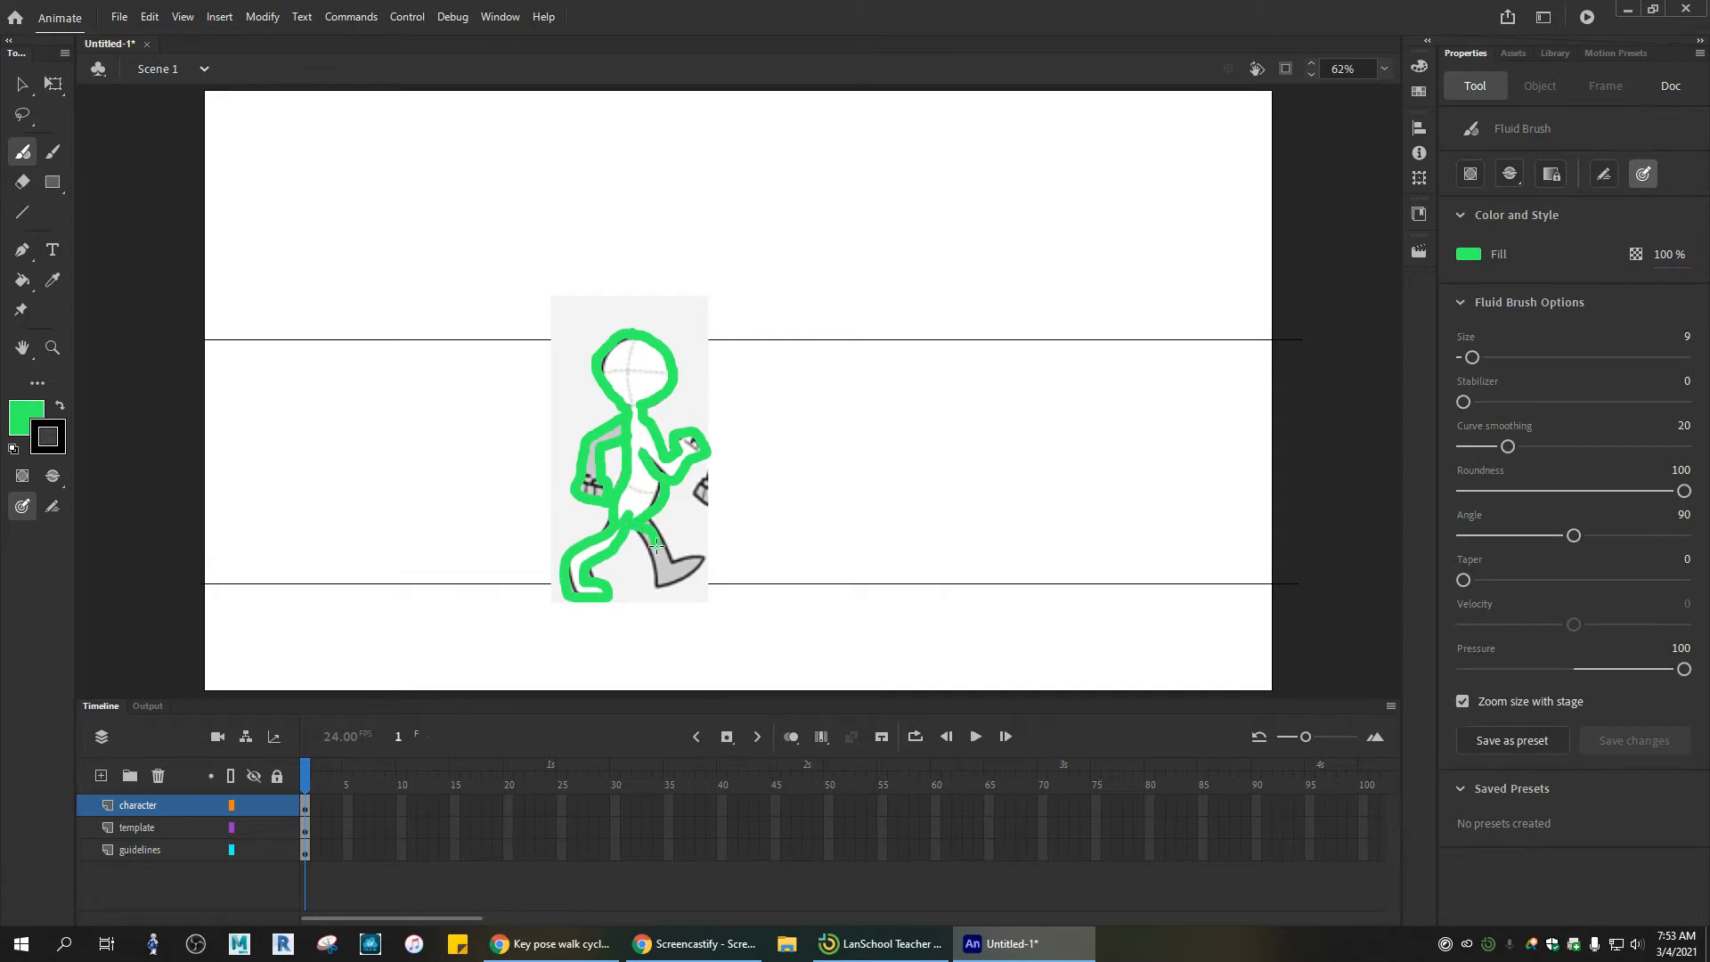
mouse_move(623, 526)
mouse_down()
mouse_move(655, 588)
mouse_move(705, 560)
mouse_move(674, 560)
mouse_move(654, 523)
mouse_up()
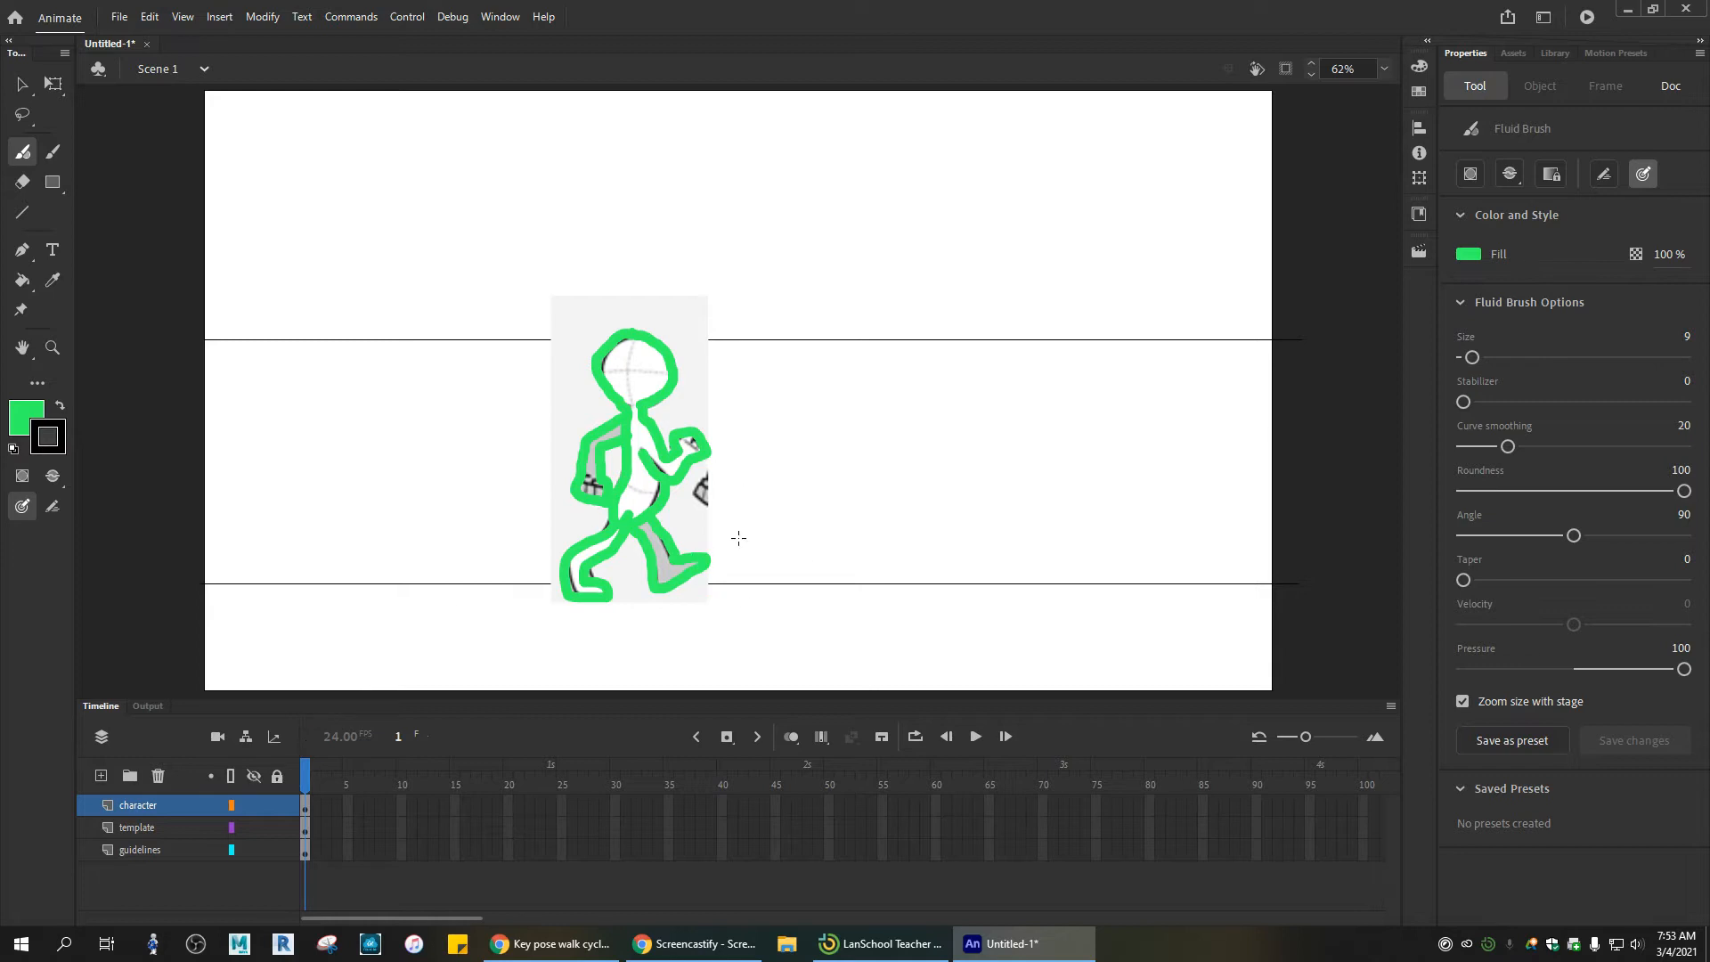
click(255, 828)
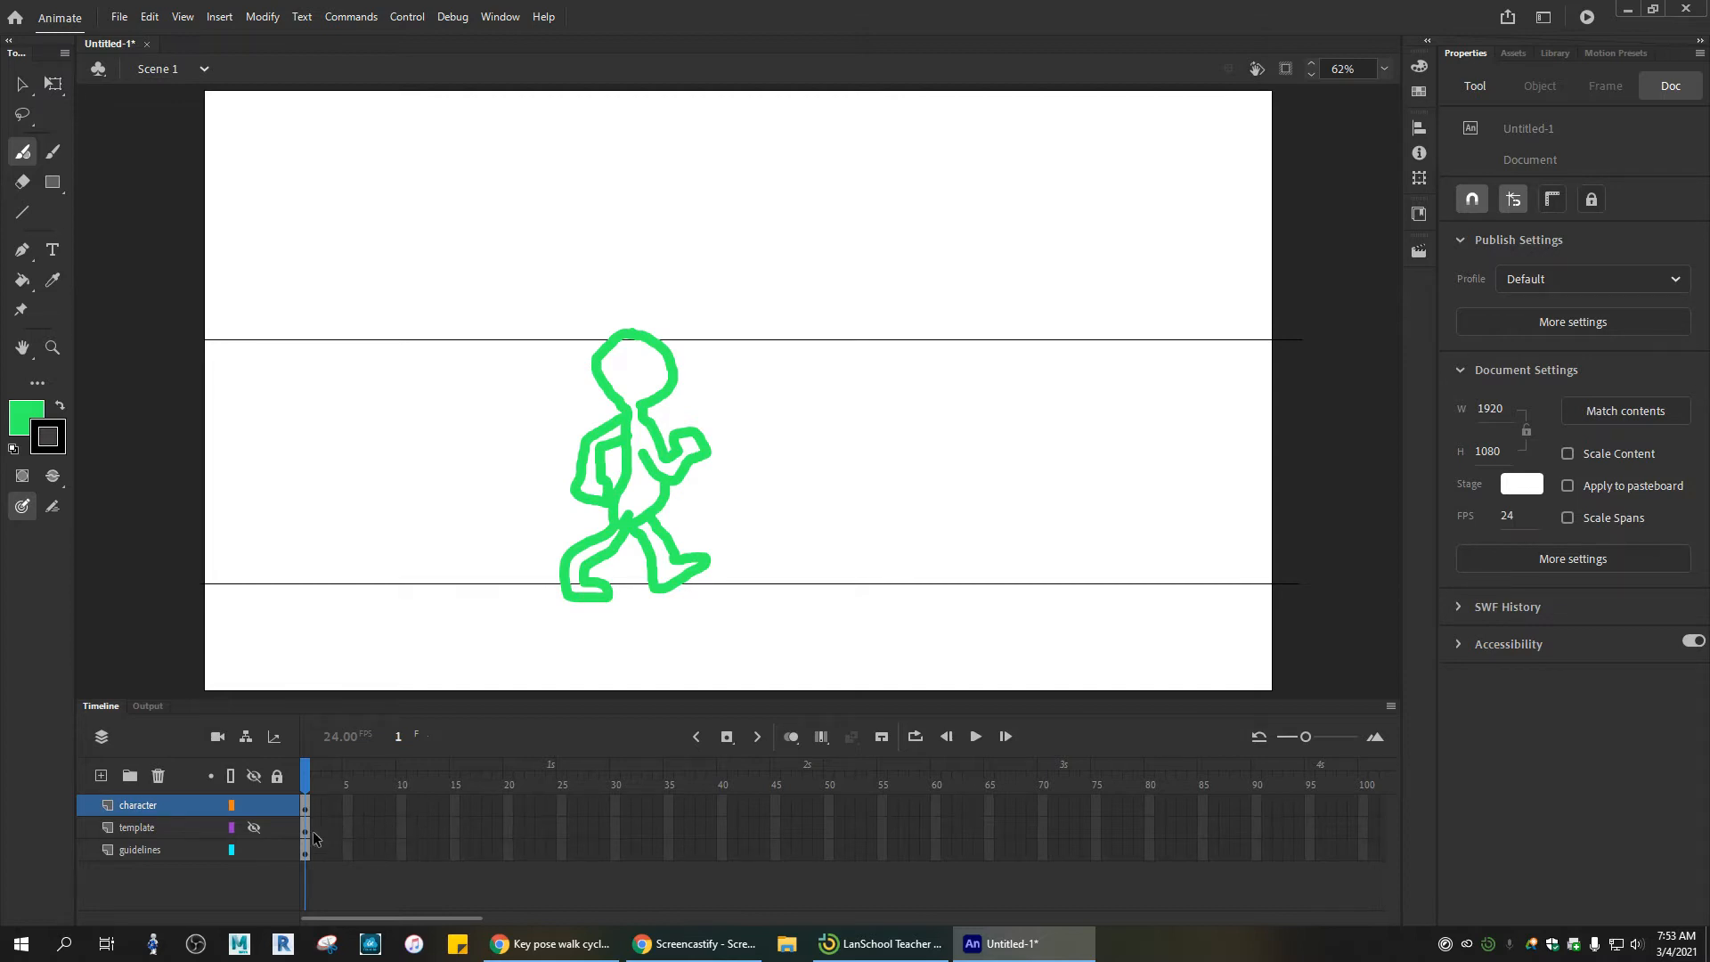
Step: Insert a blank keyframe at frame 5 of the character layer and enable onion skinning to cover frame 1
click(347, 805)
key(F6)
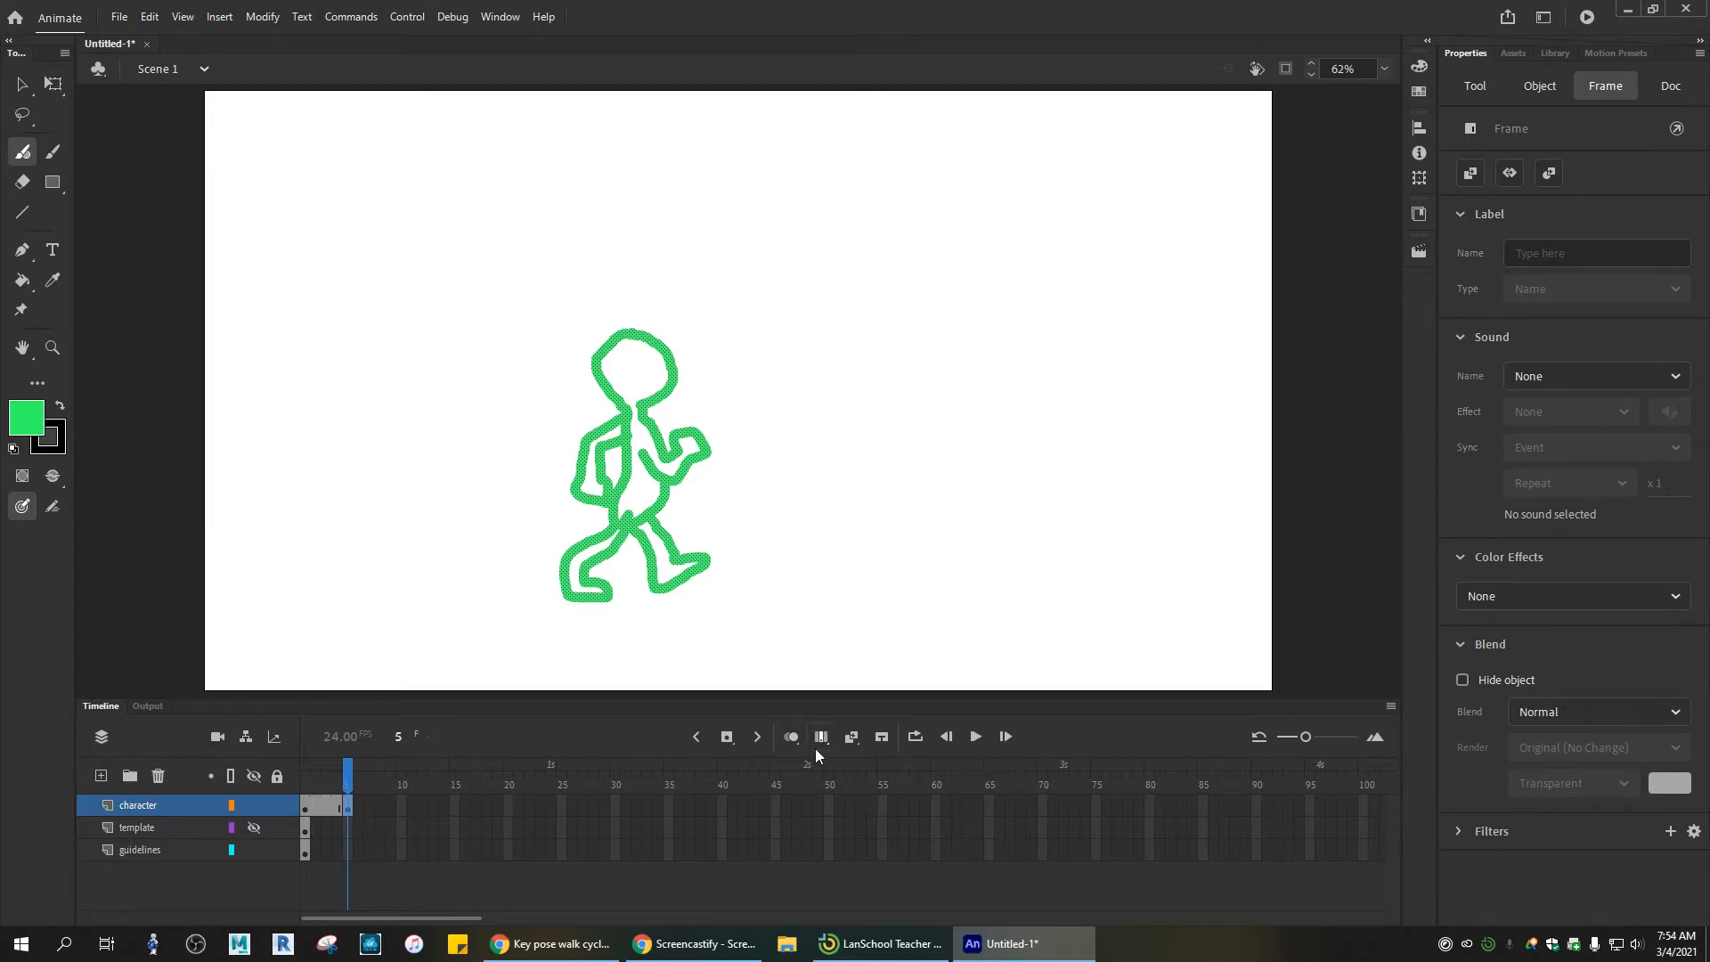
click(790, 740)
drag(326, 780, 310, 781)
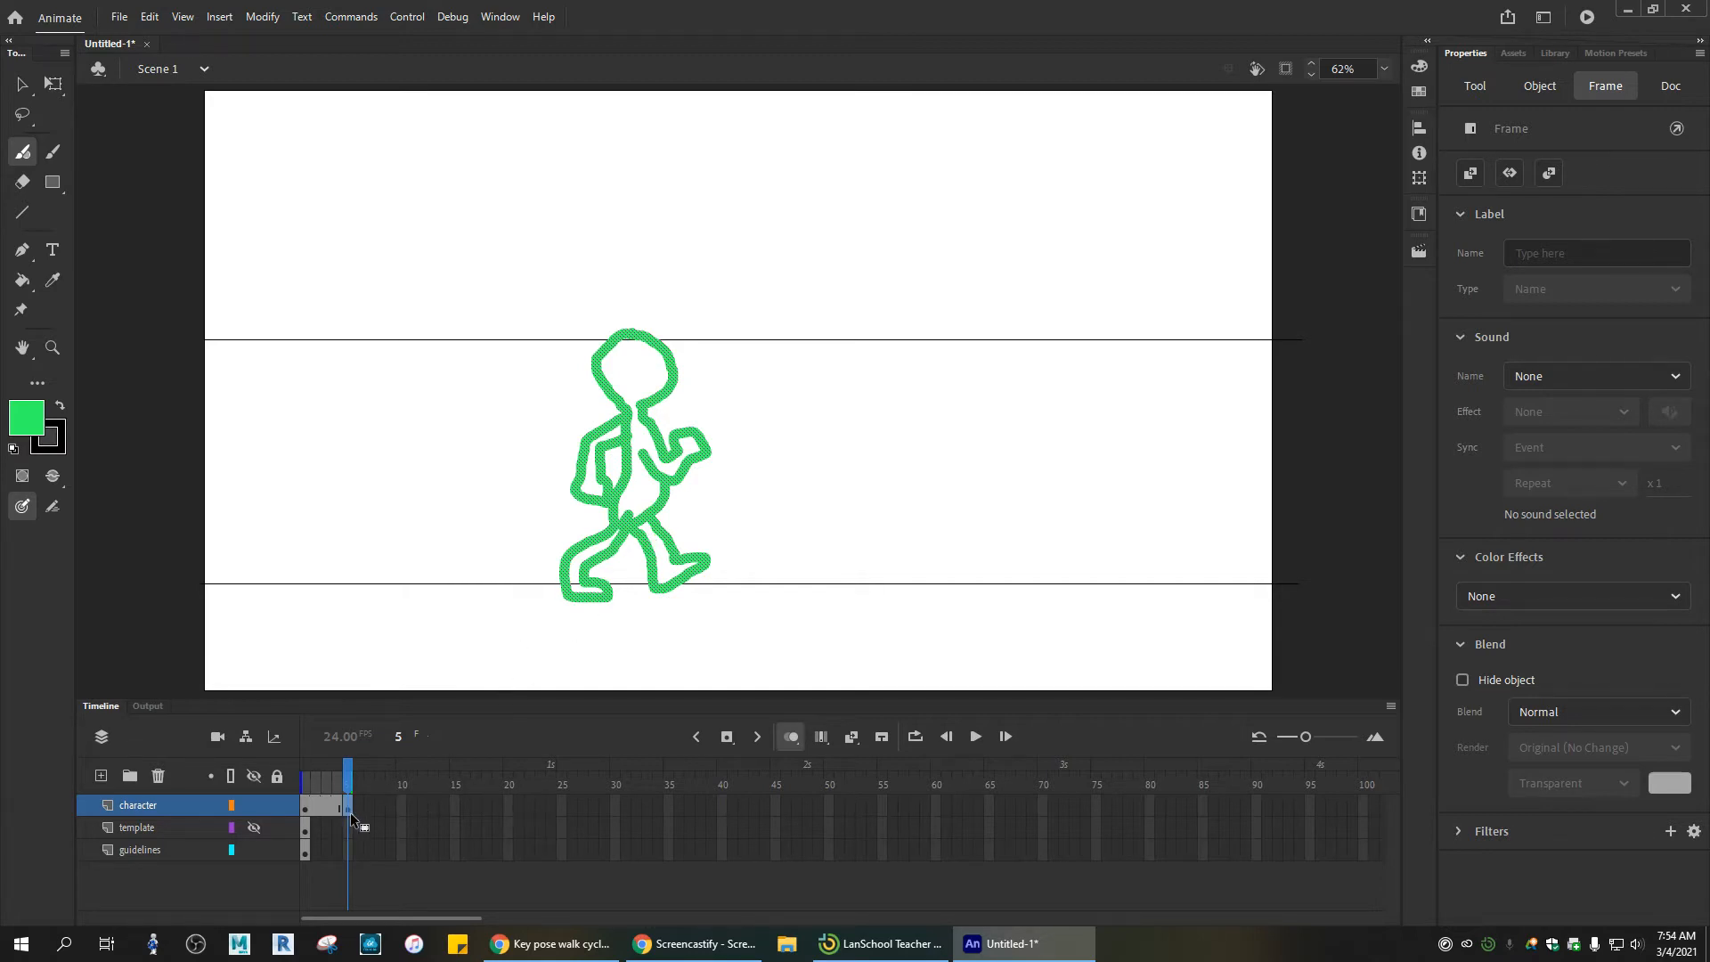
key(F7)
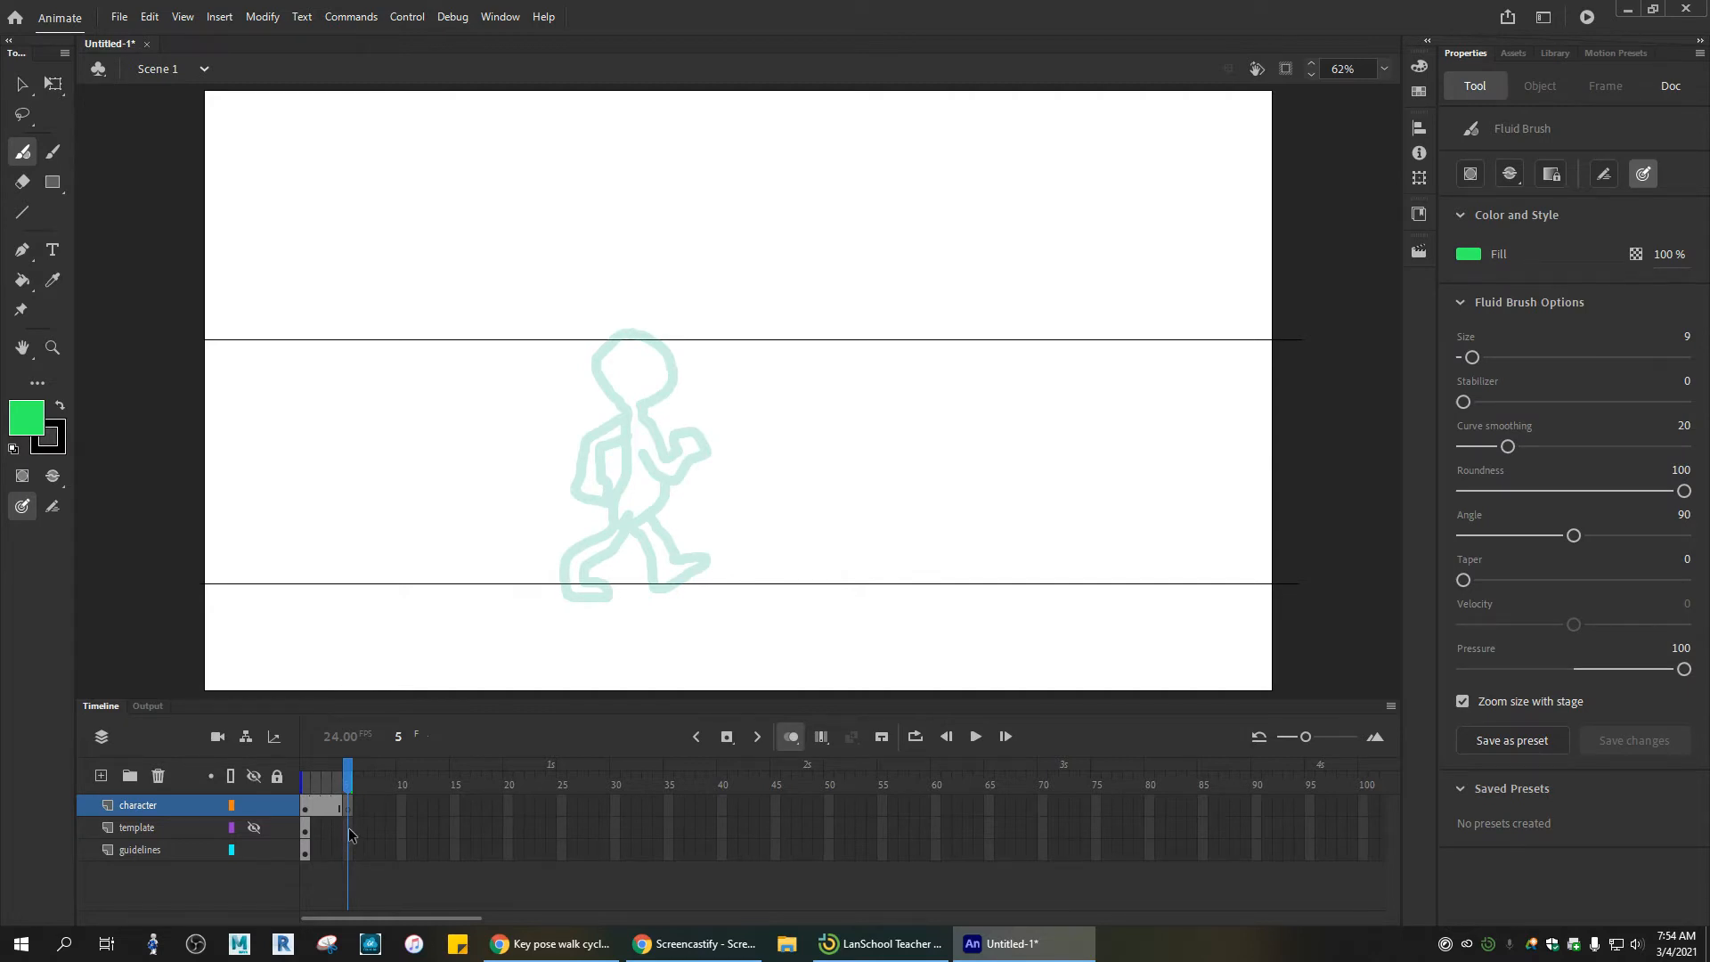
Step: Show the template layer again and delete its pose image from frame 1
click(253, 829)
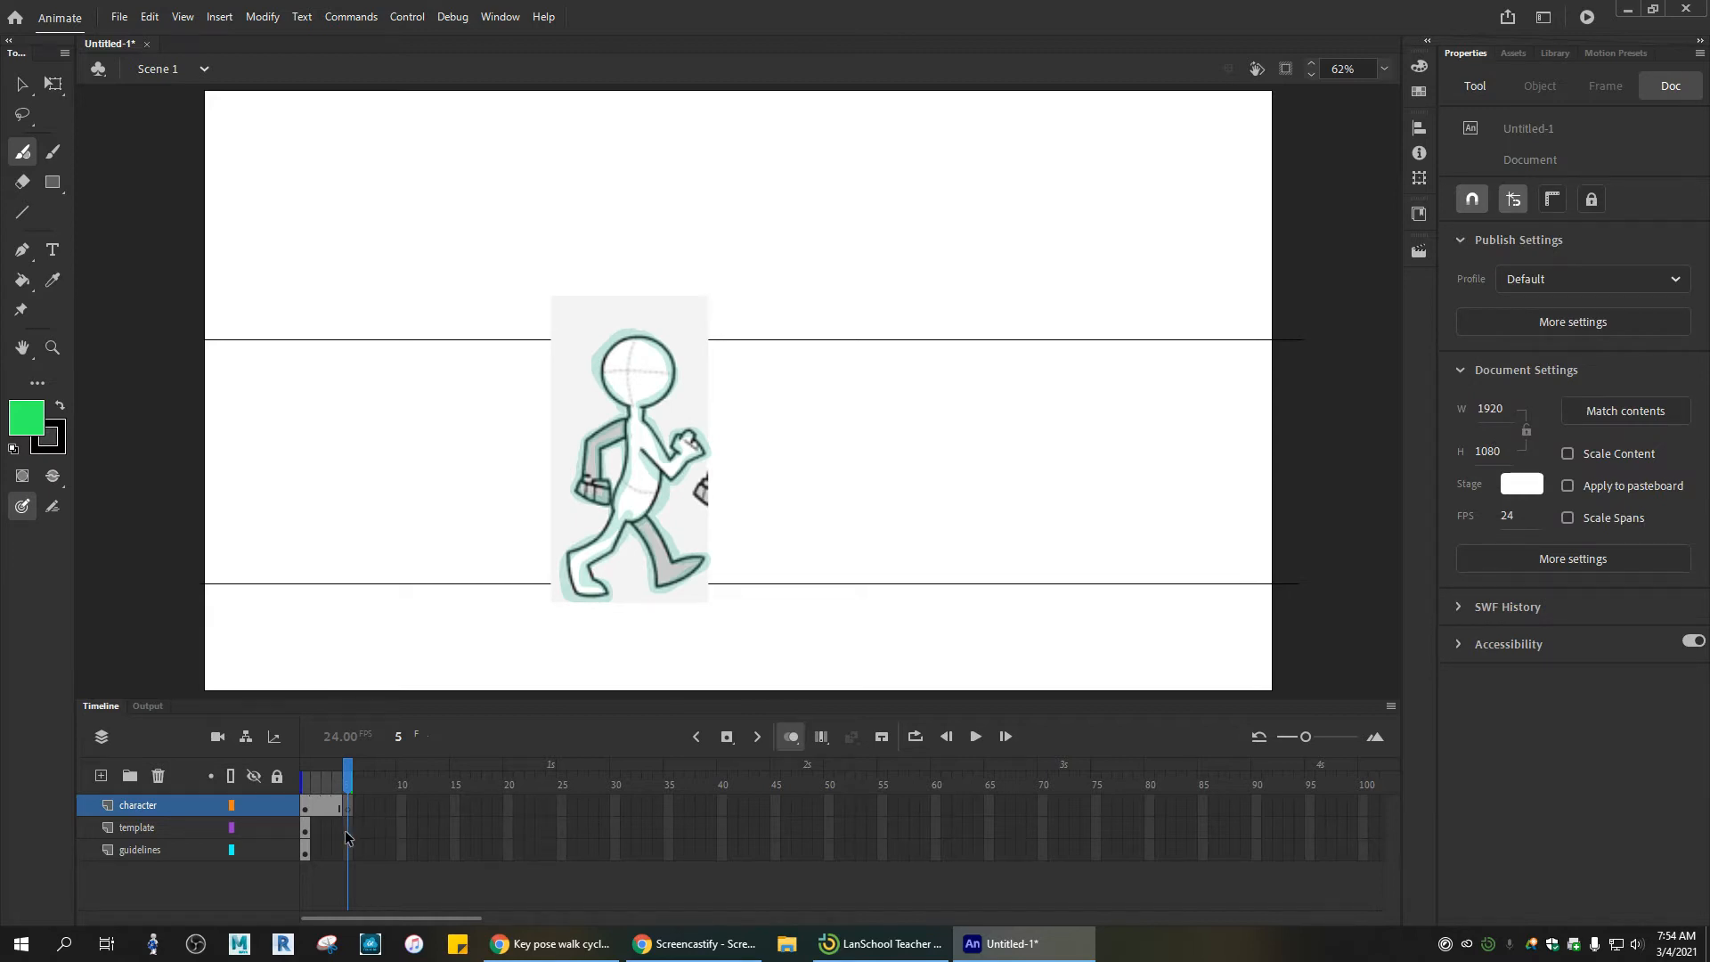
click(347, 830)
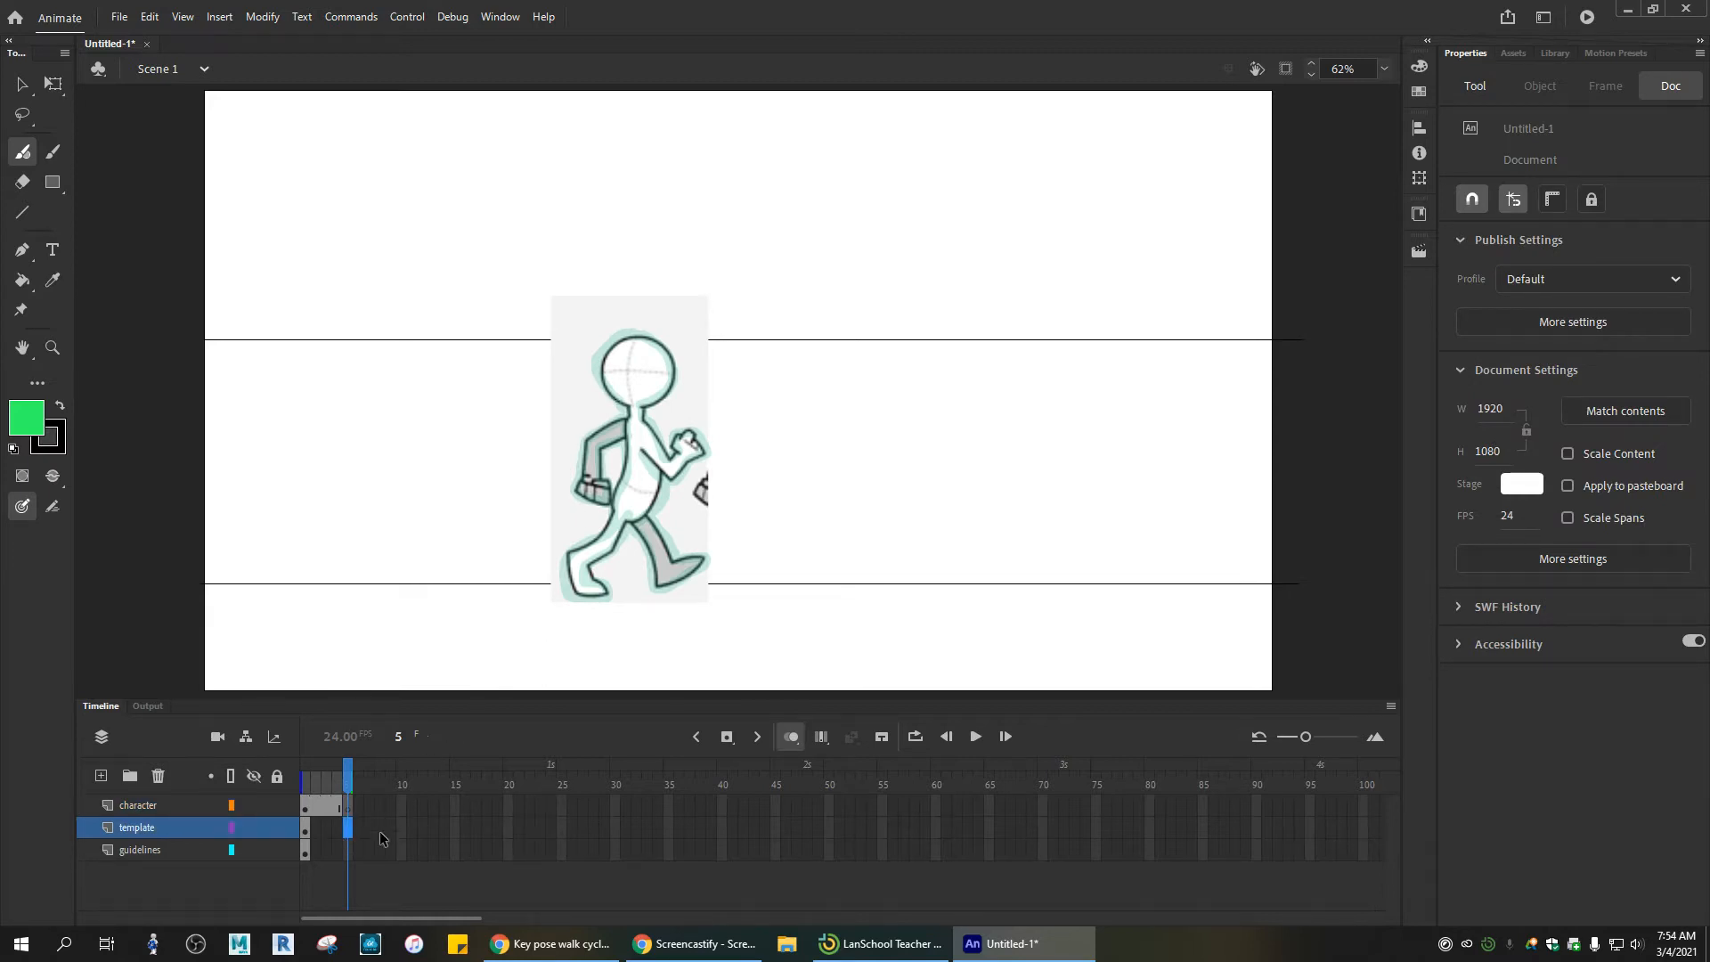
click(308, 832)
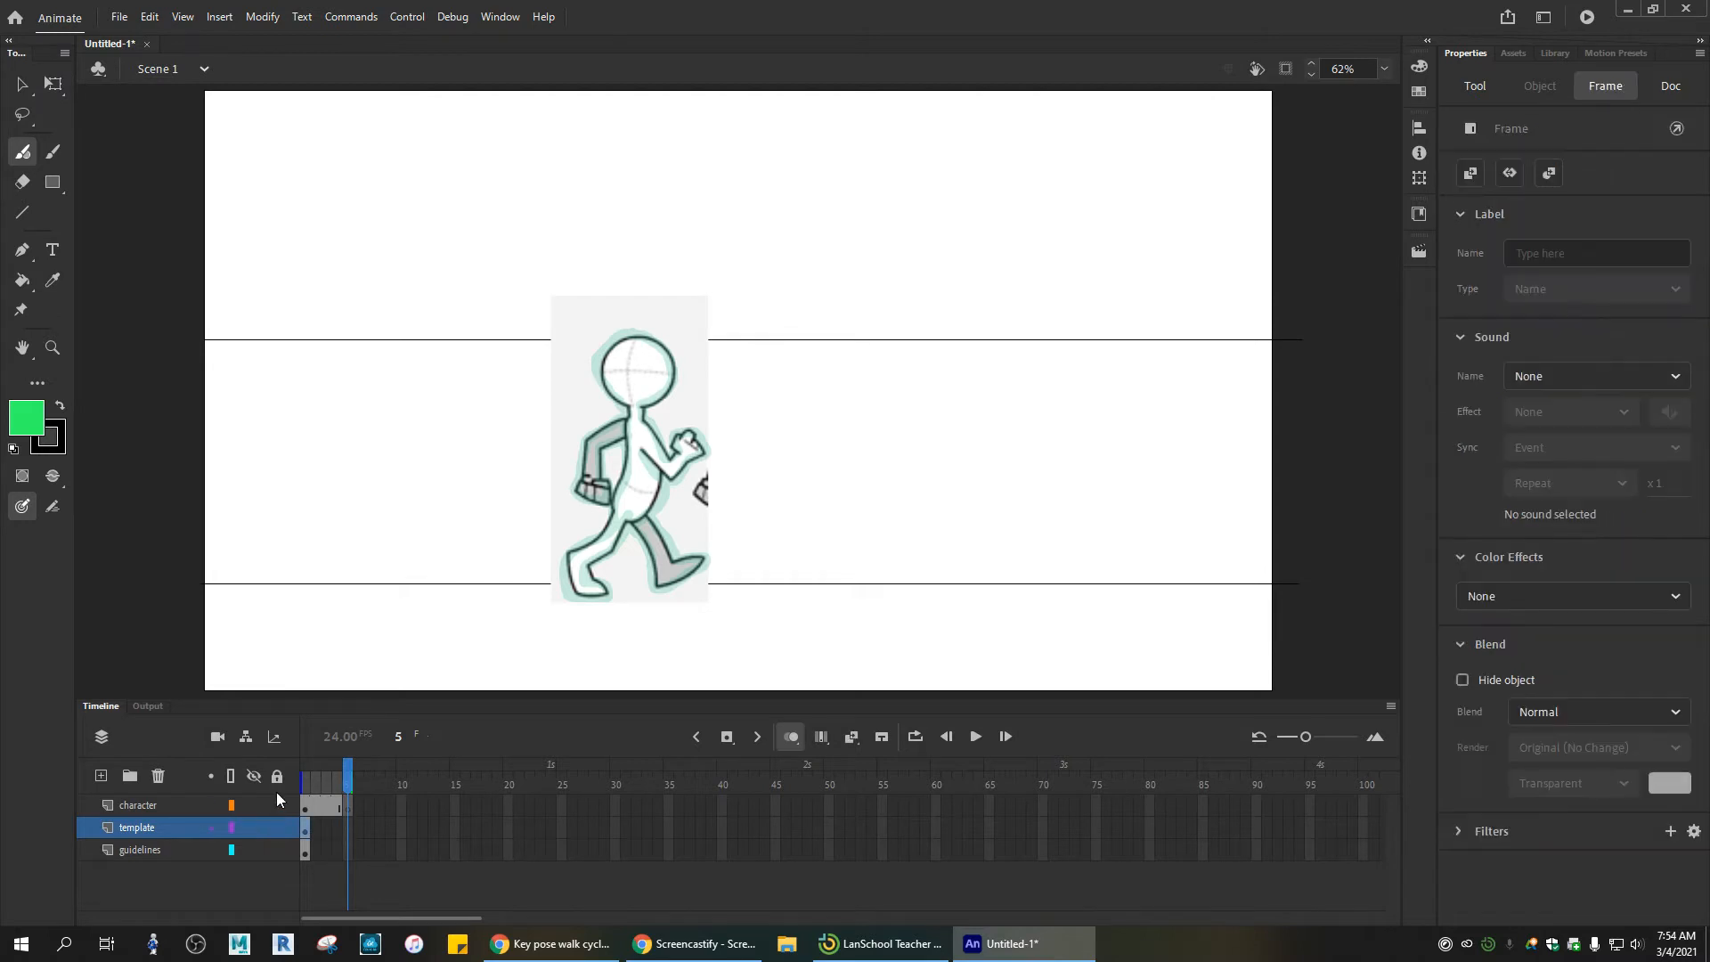
click(575, 495)
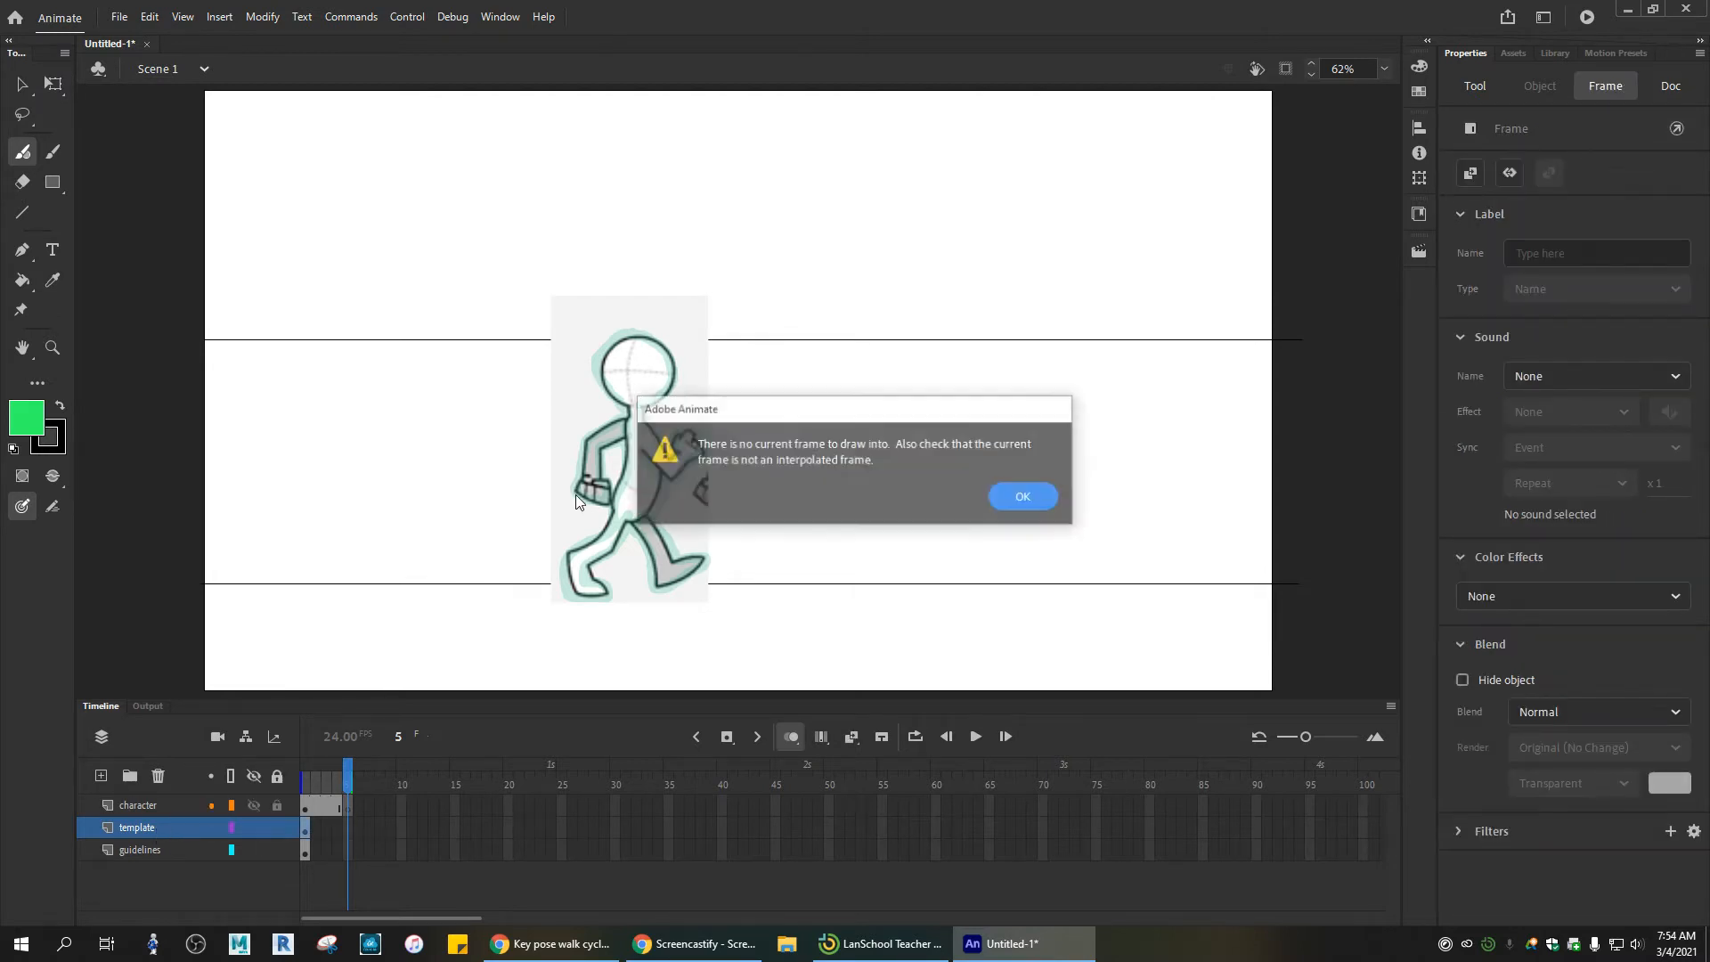
click(1022, 504)
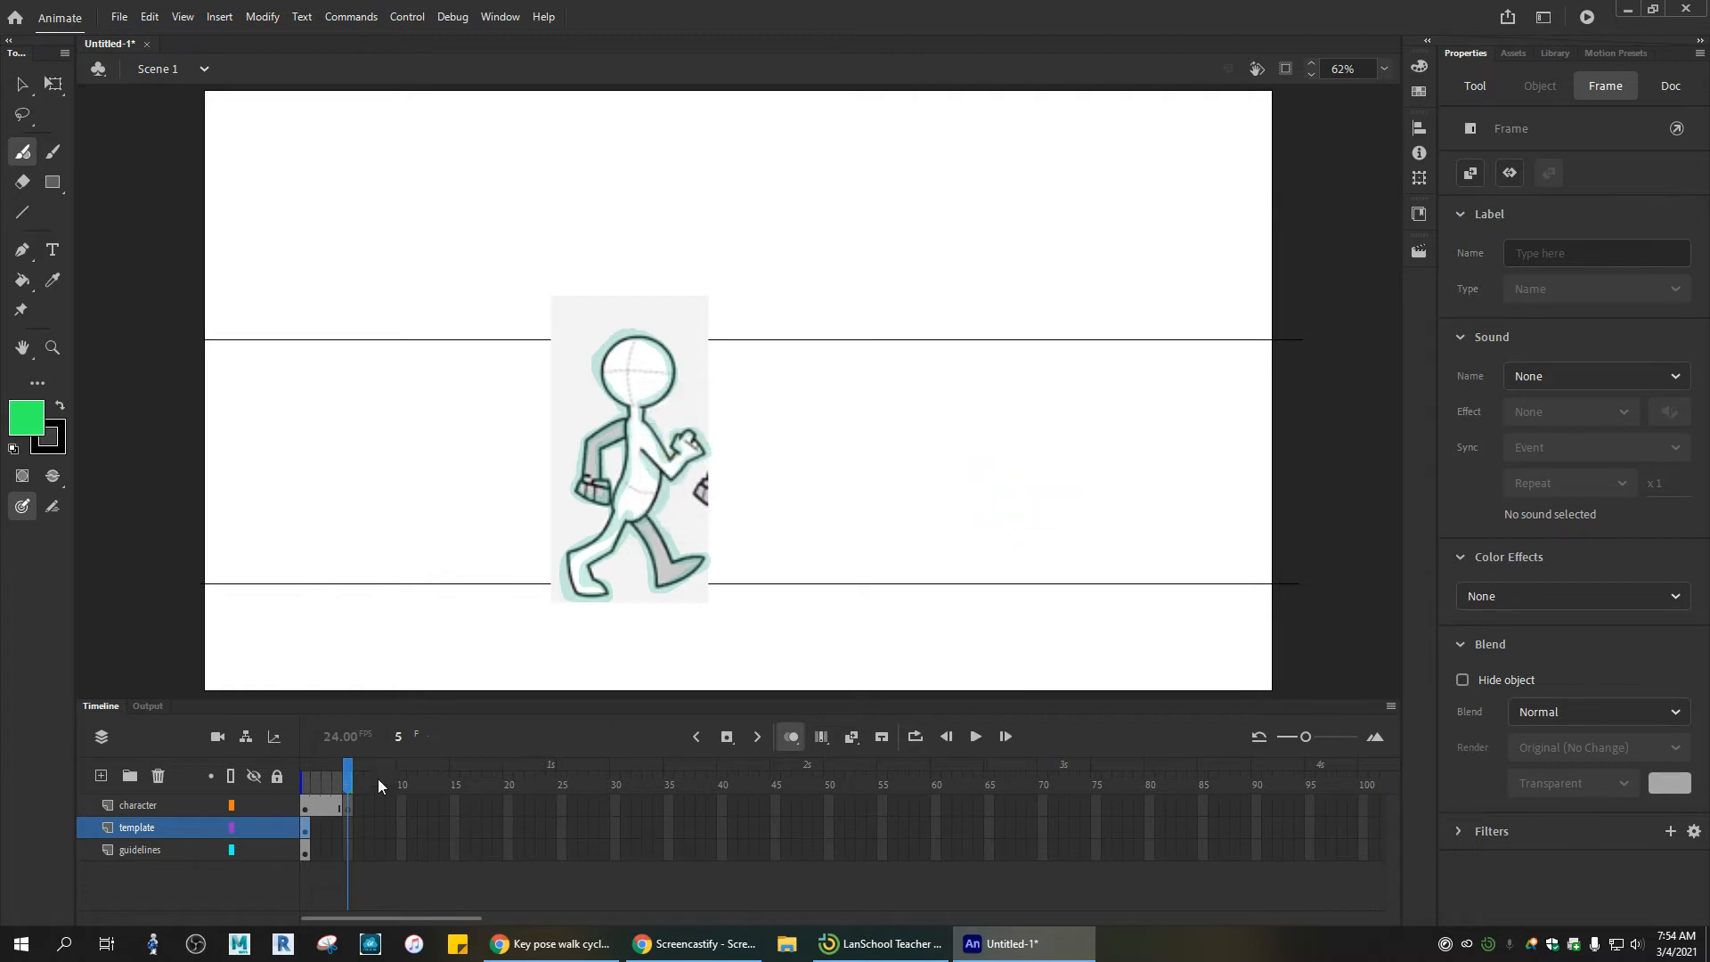
click(326, 828)
click(309, 831)
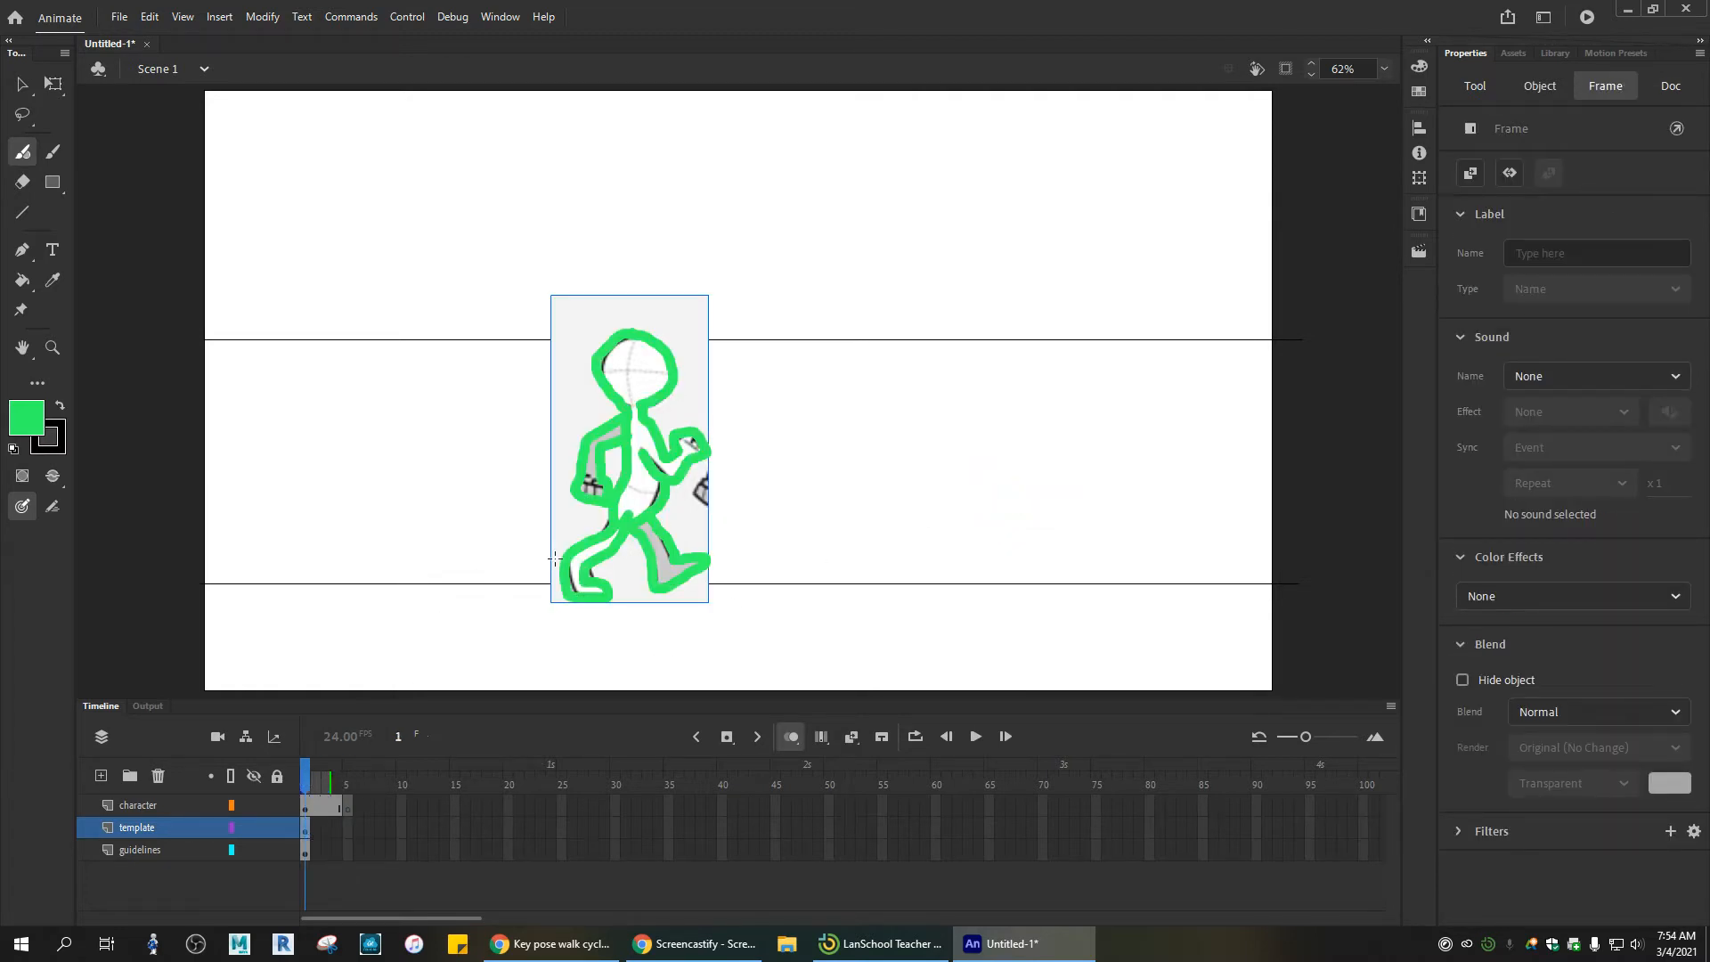
key(Delete)
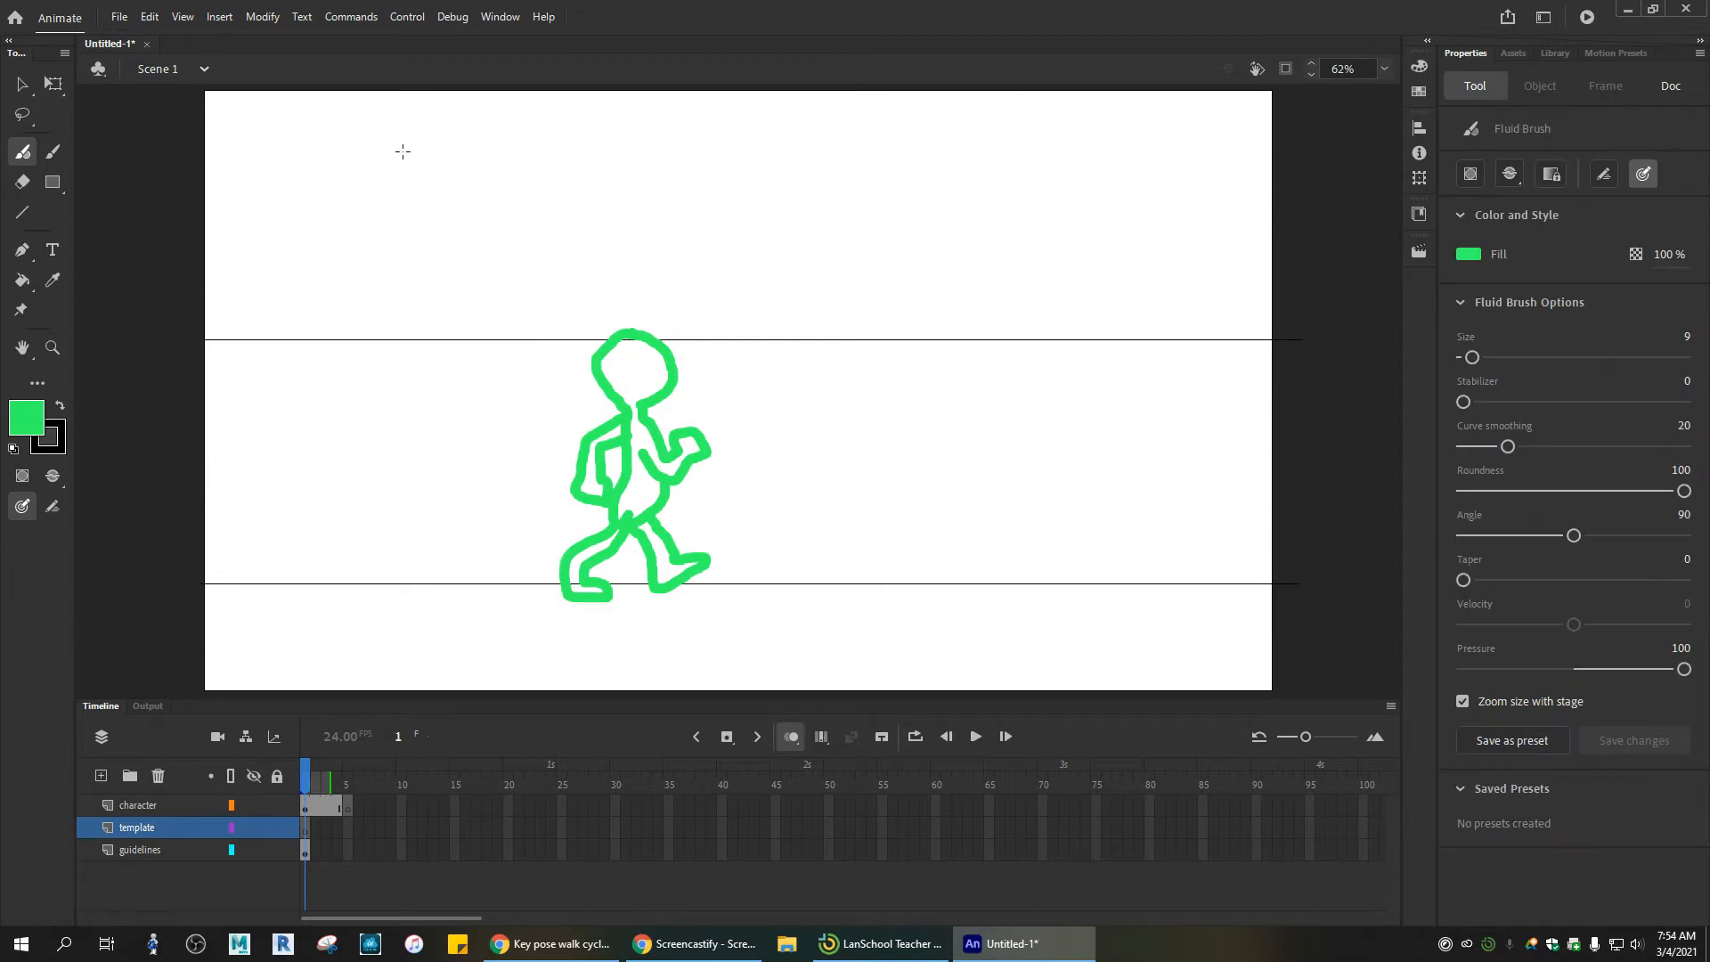
Step: Import the pose image 4.png from the walk cycle folder to the stage on the template layer
click(121, 21)
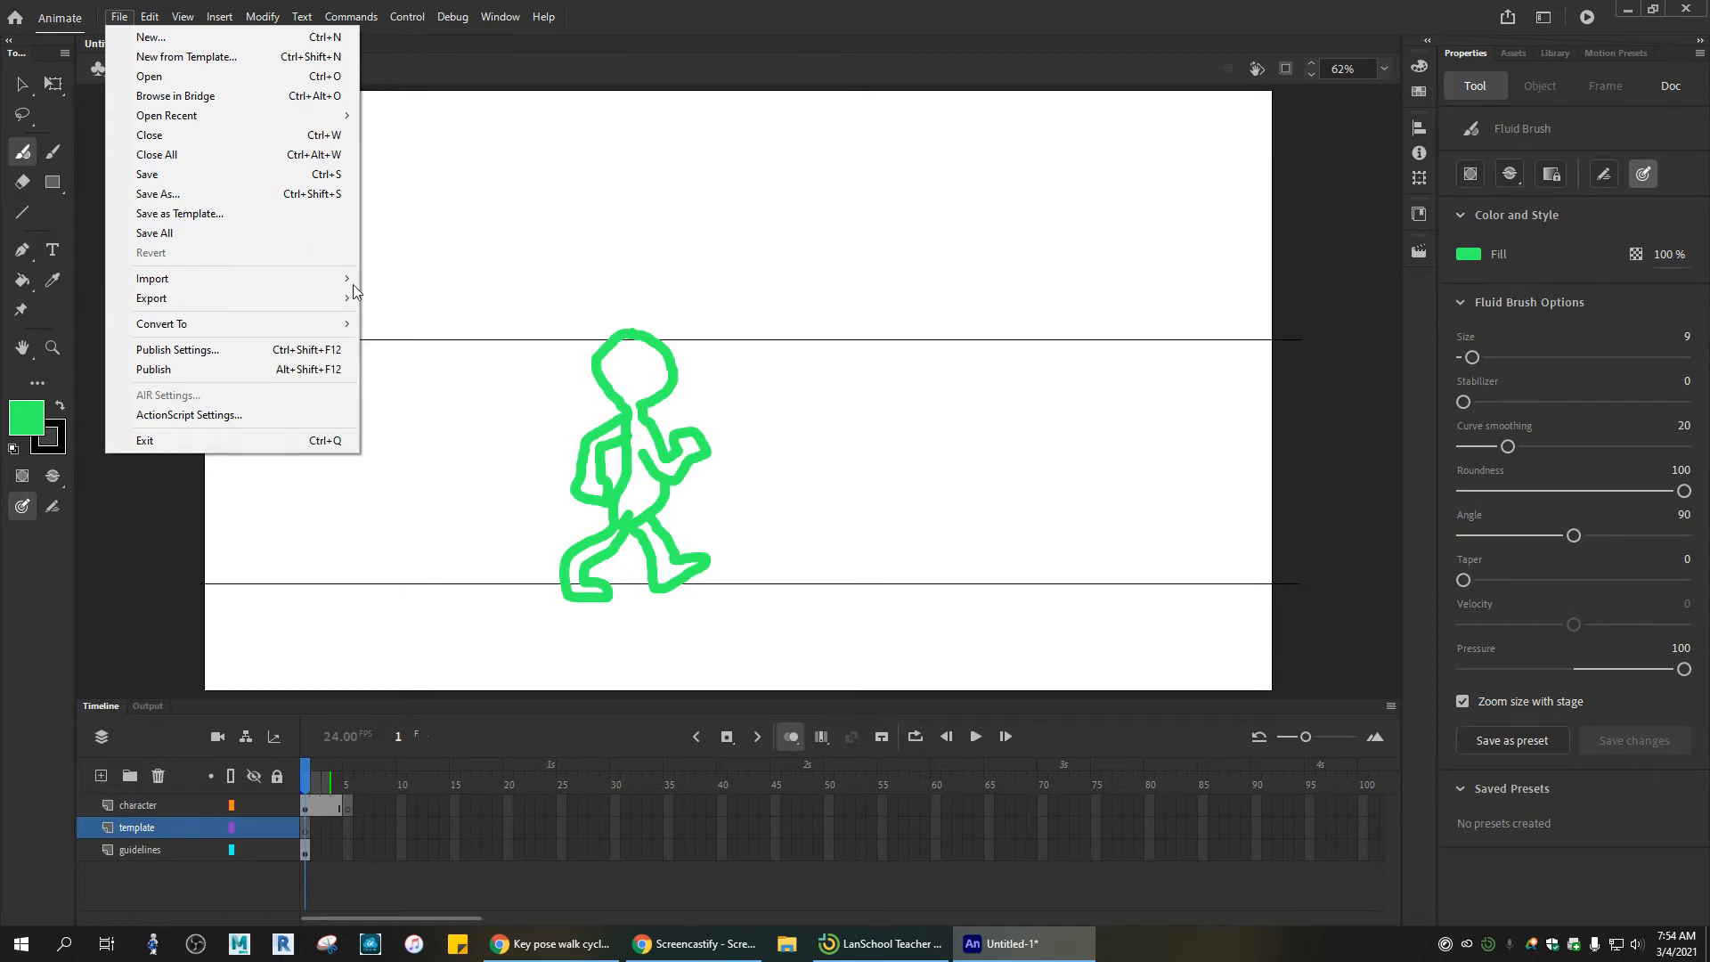
mouse_move(332, 280)
click(401, 281)
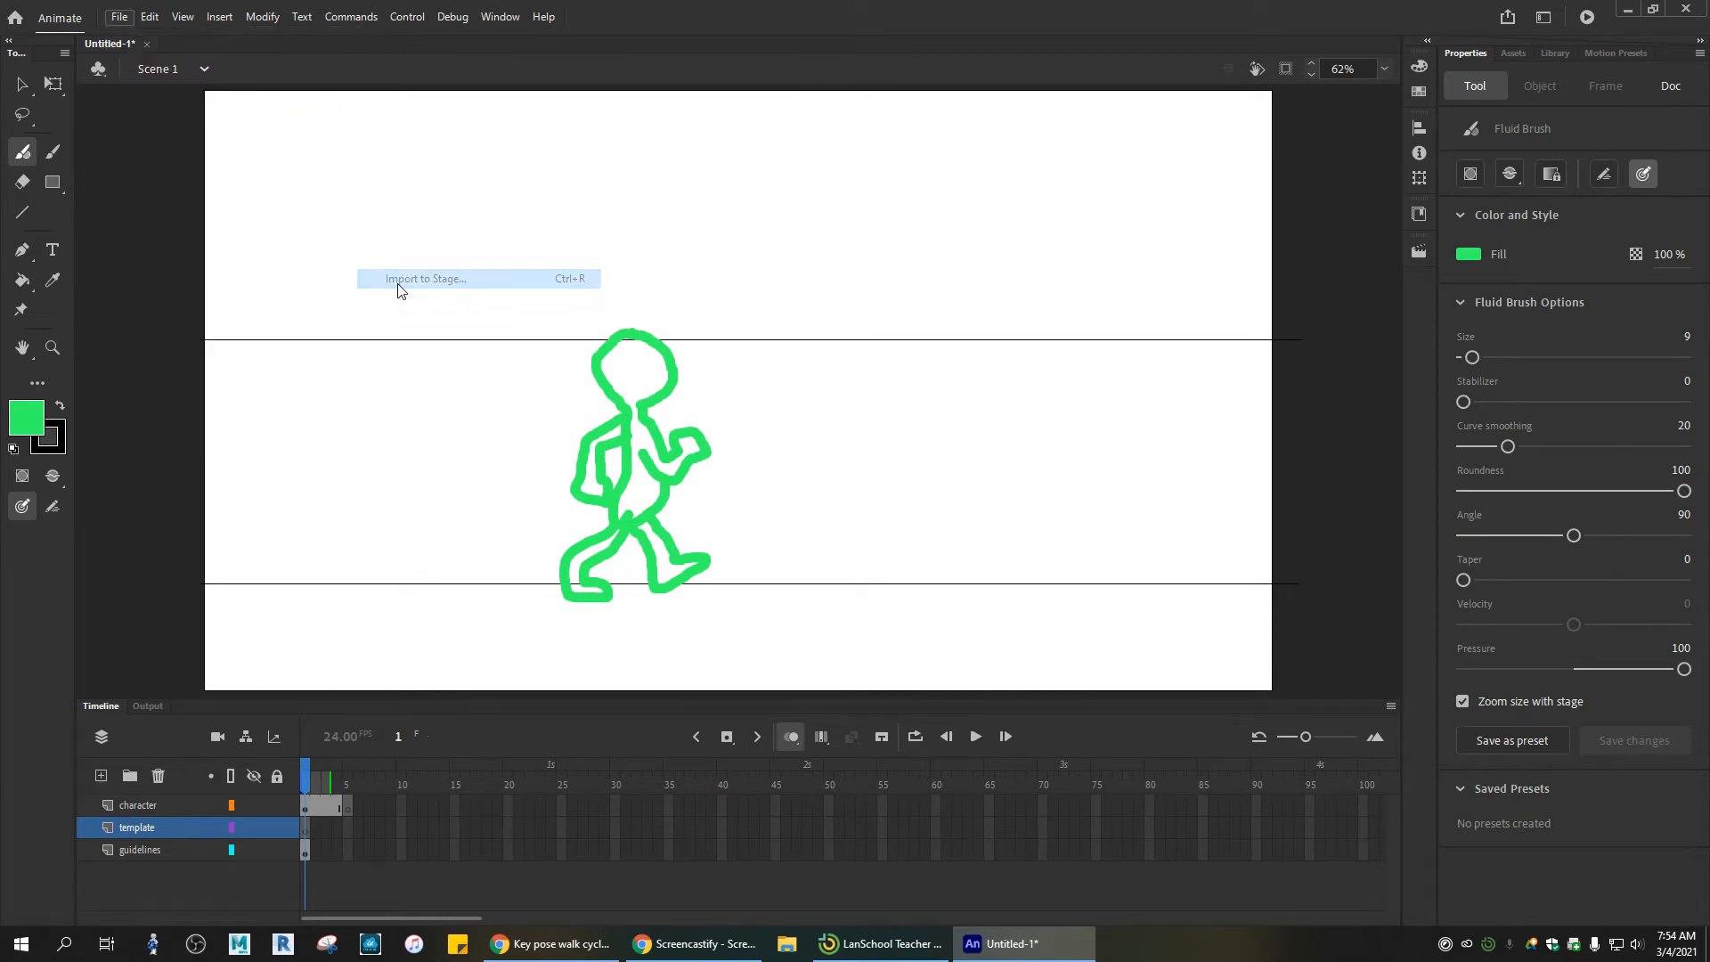
click(309, 166)
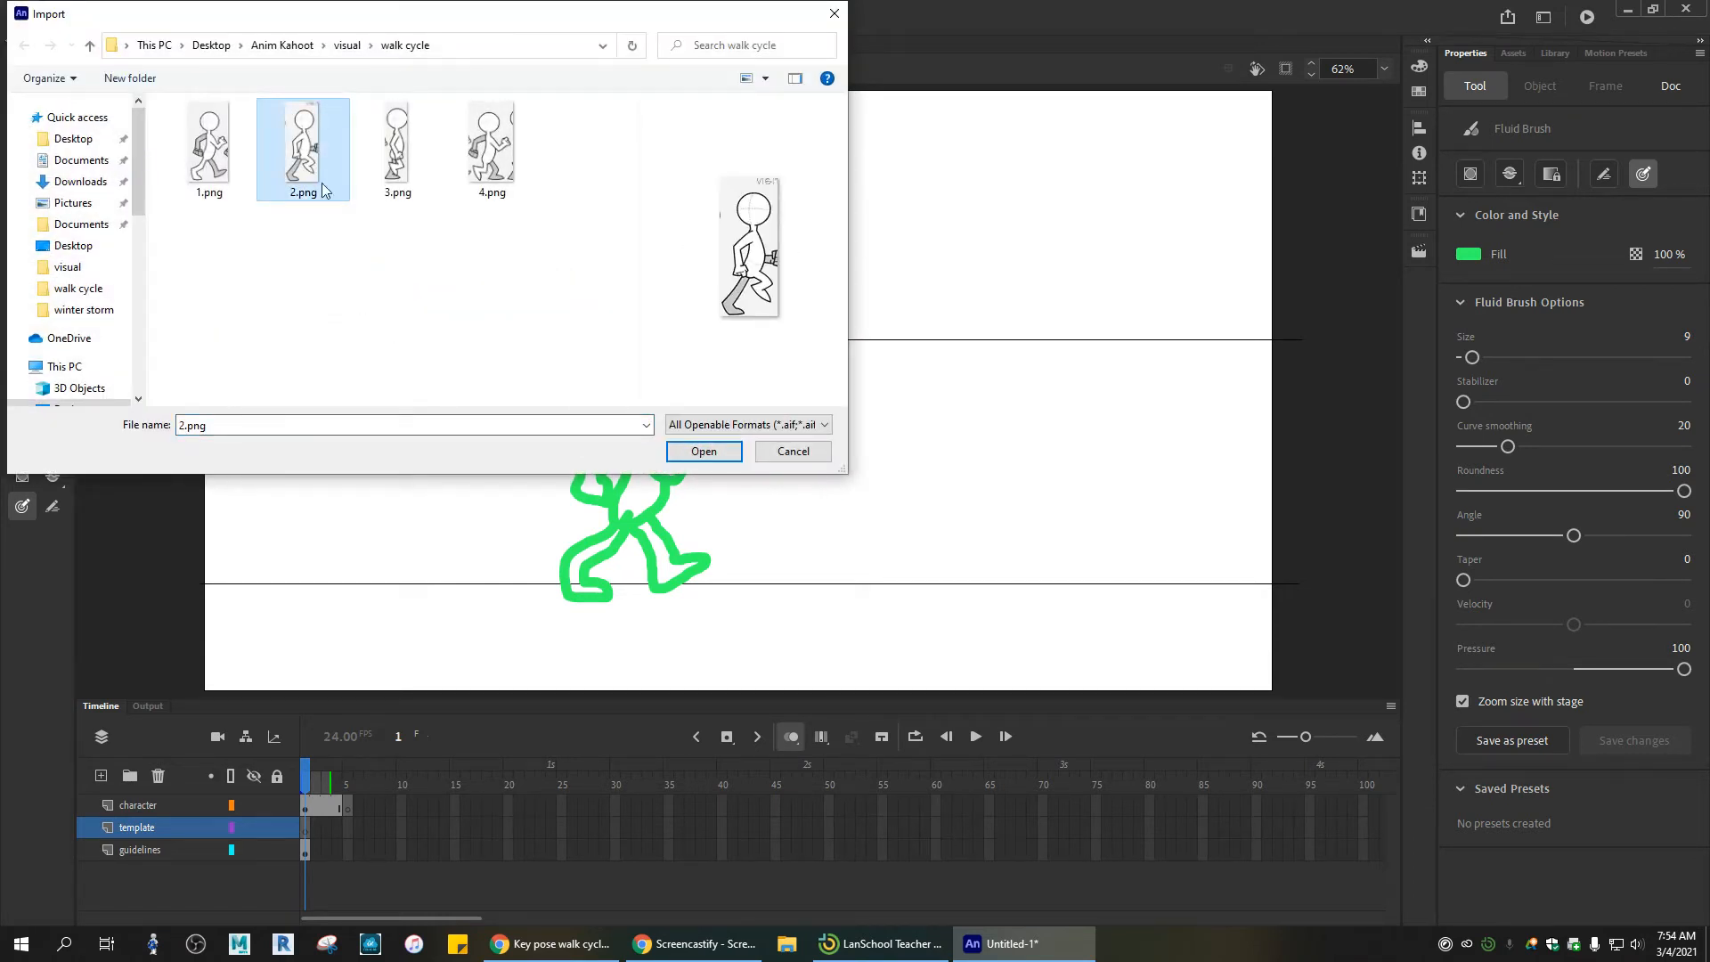
click(478, 164)
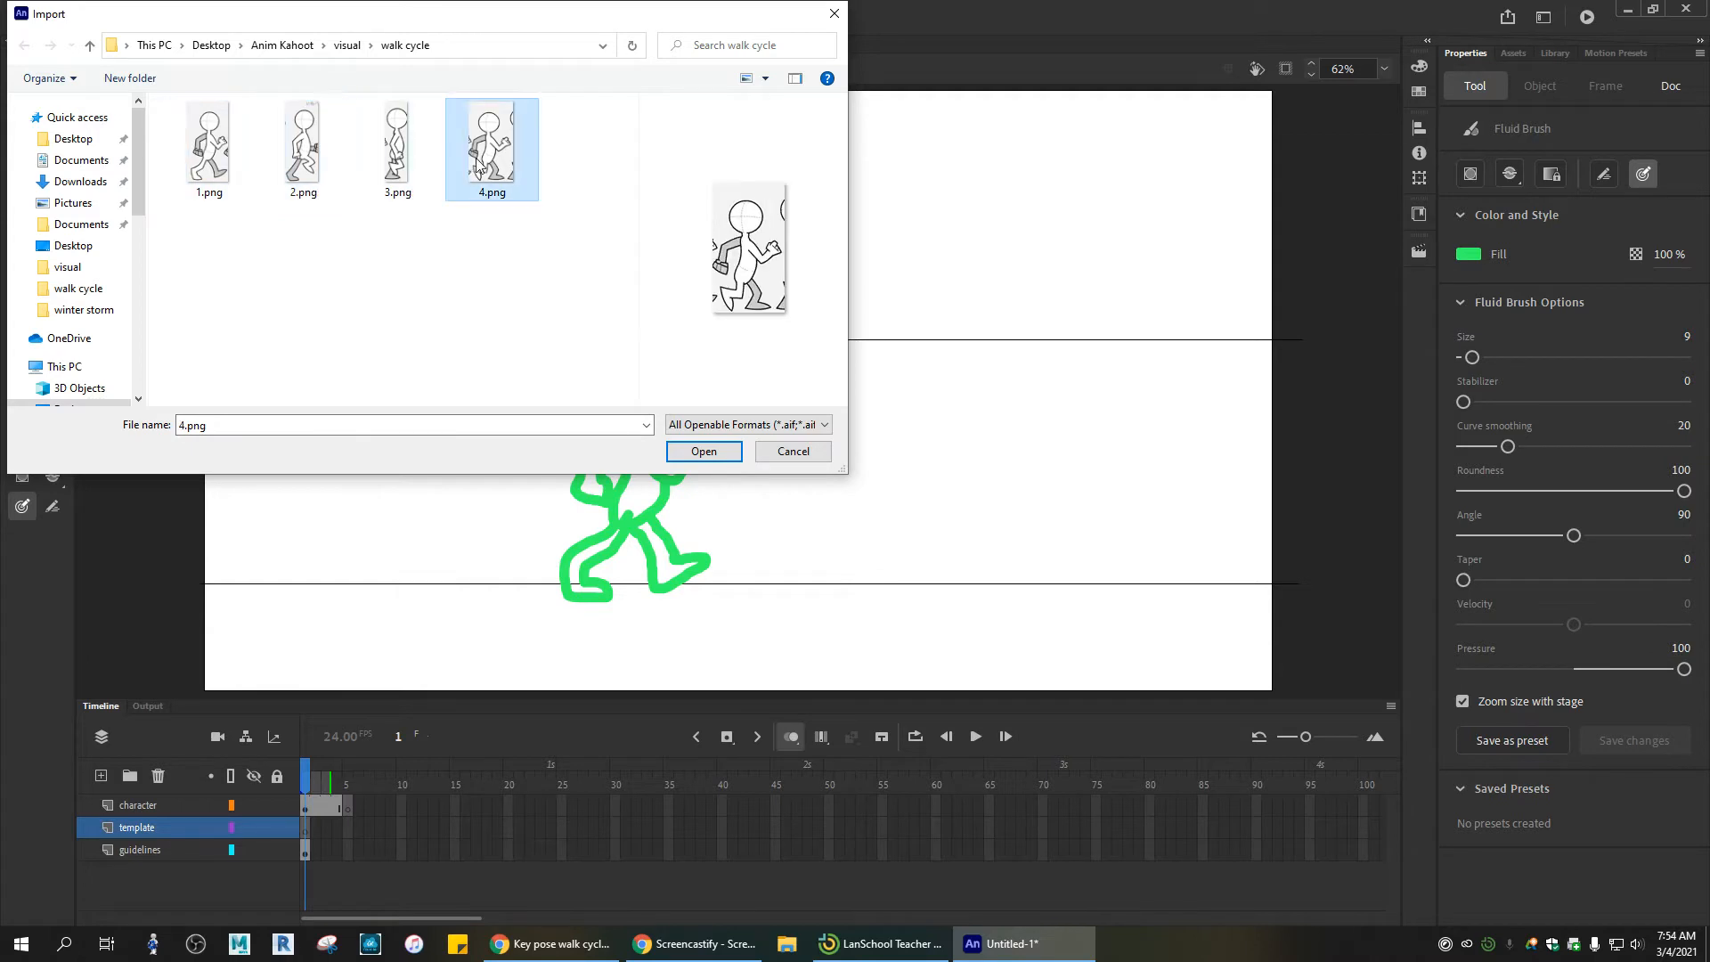
click(704, 450)
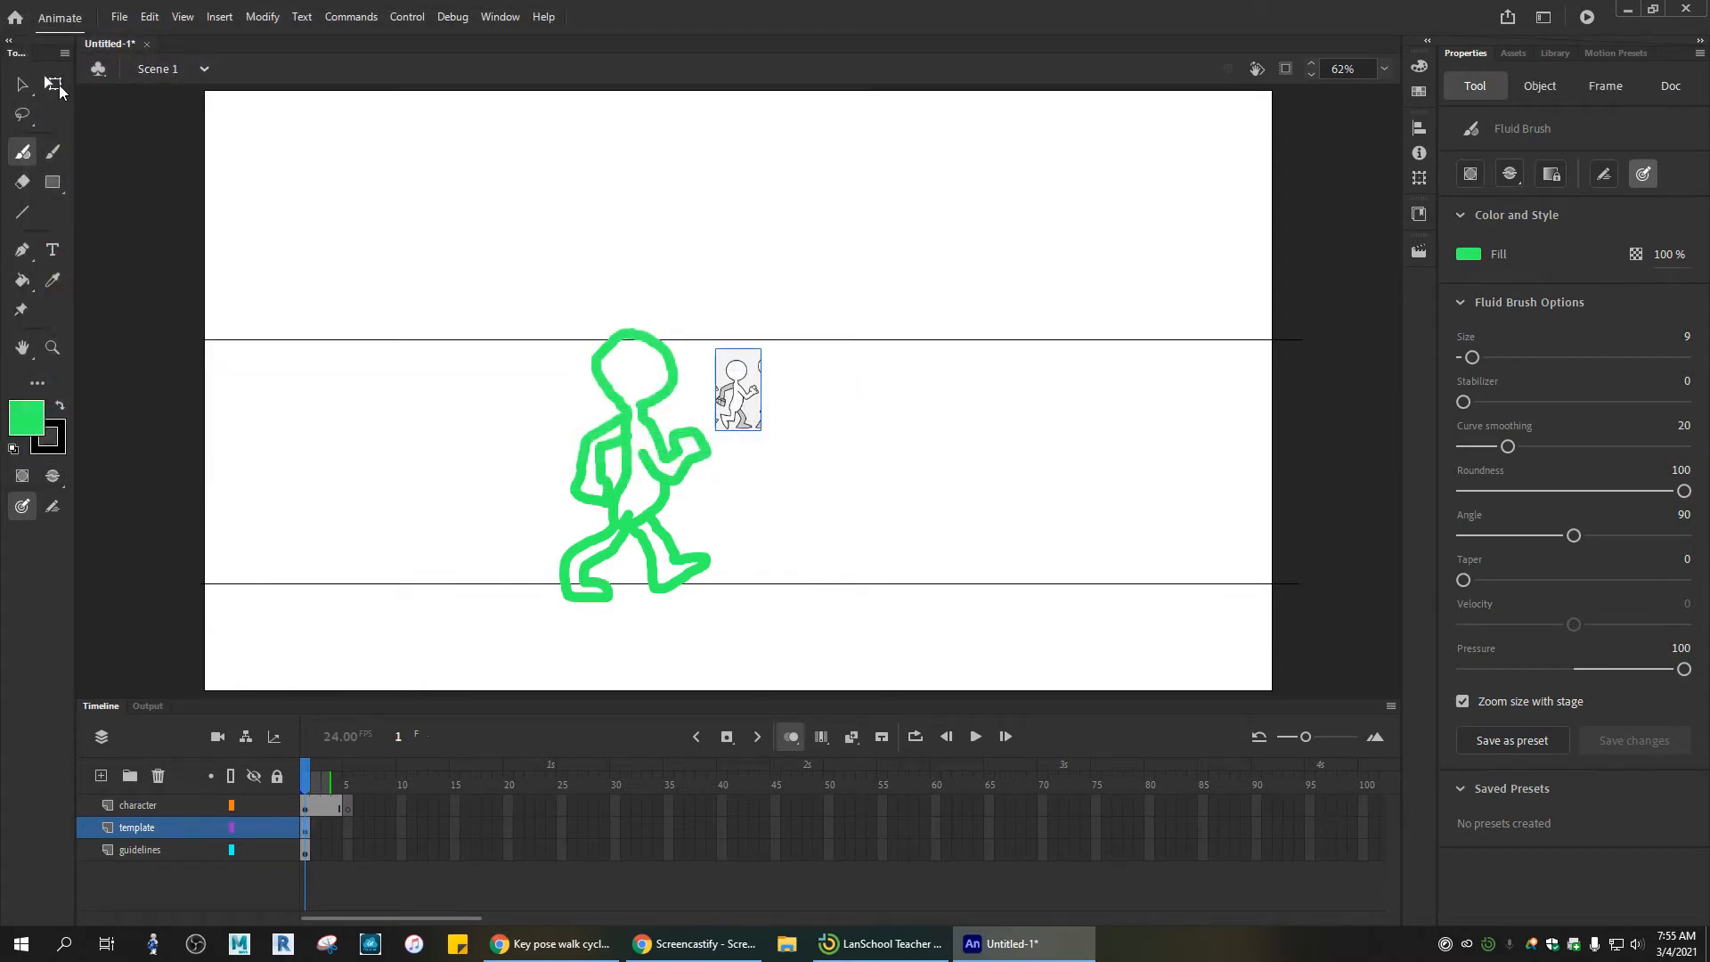
Step: Scale the imported pose with Free Transform to about 279 × 503 px and place it over the first drawing at about X 673, Y 418
click(53, 83)
mouse_move(712, 429)
mouse_down()
mouse_move(659, 532)
mouse_move(686, 518)
mouse_move(608, 546)
mouse_move(630, 558)
mouse_up()
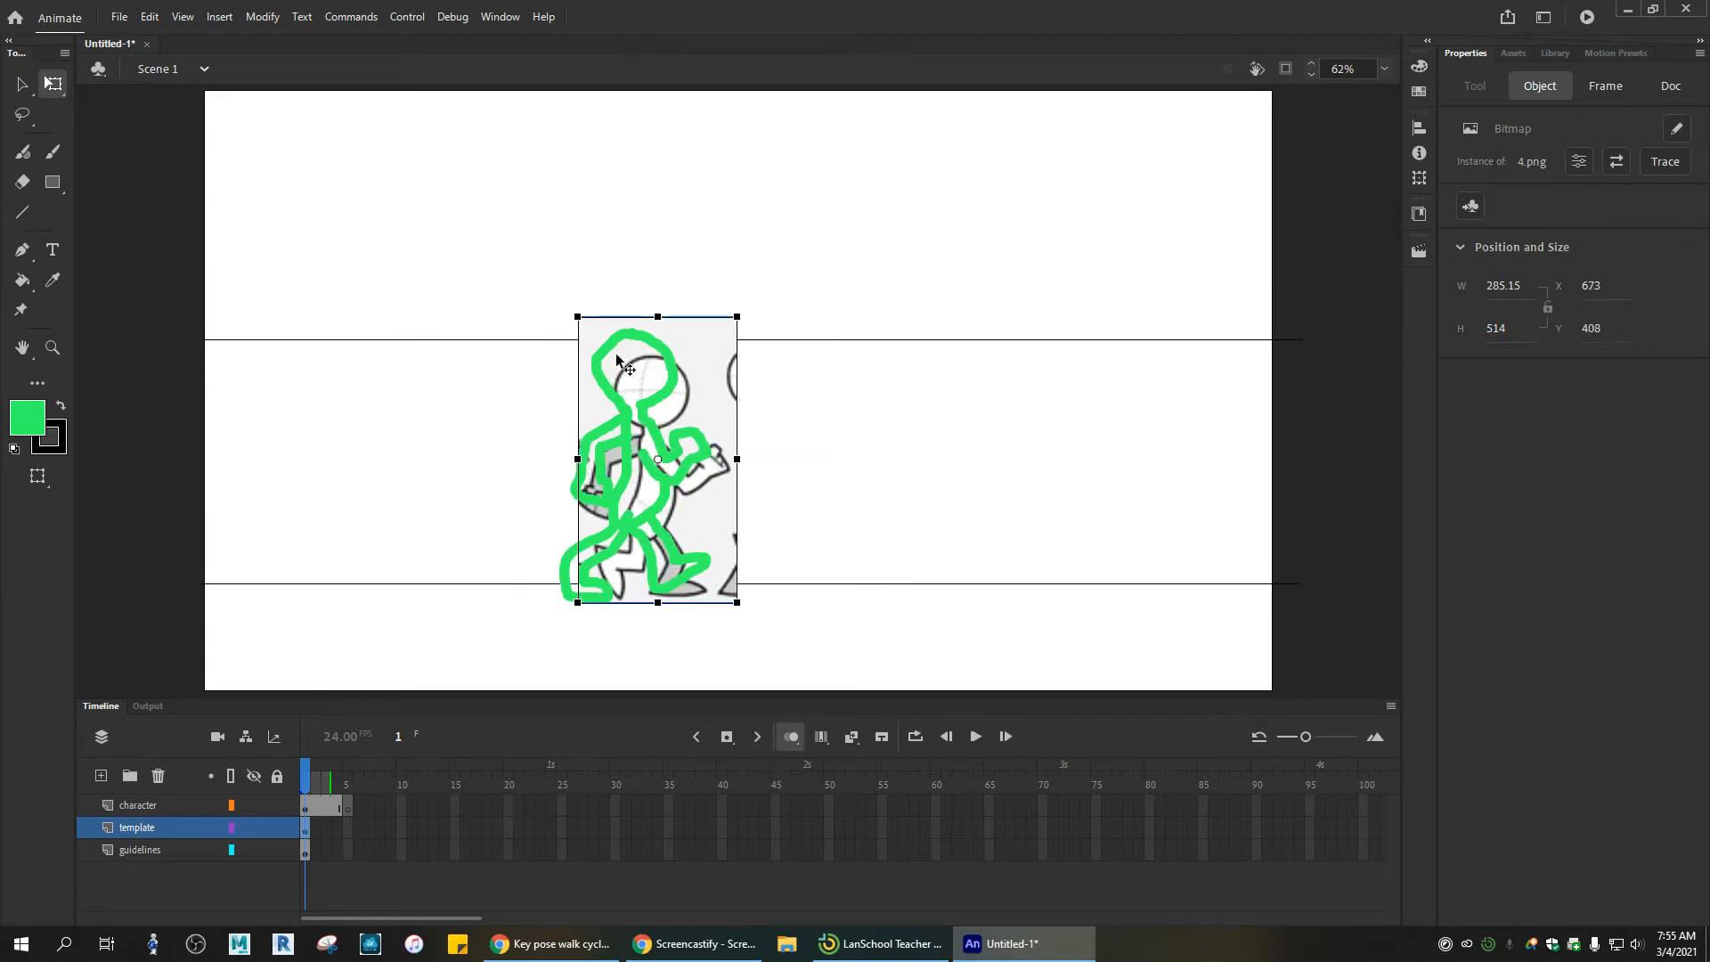
drag(577, 317, 572, 305)
drag(699, 415, 697, 412)
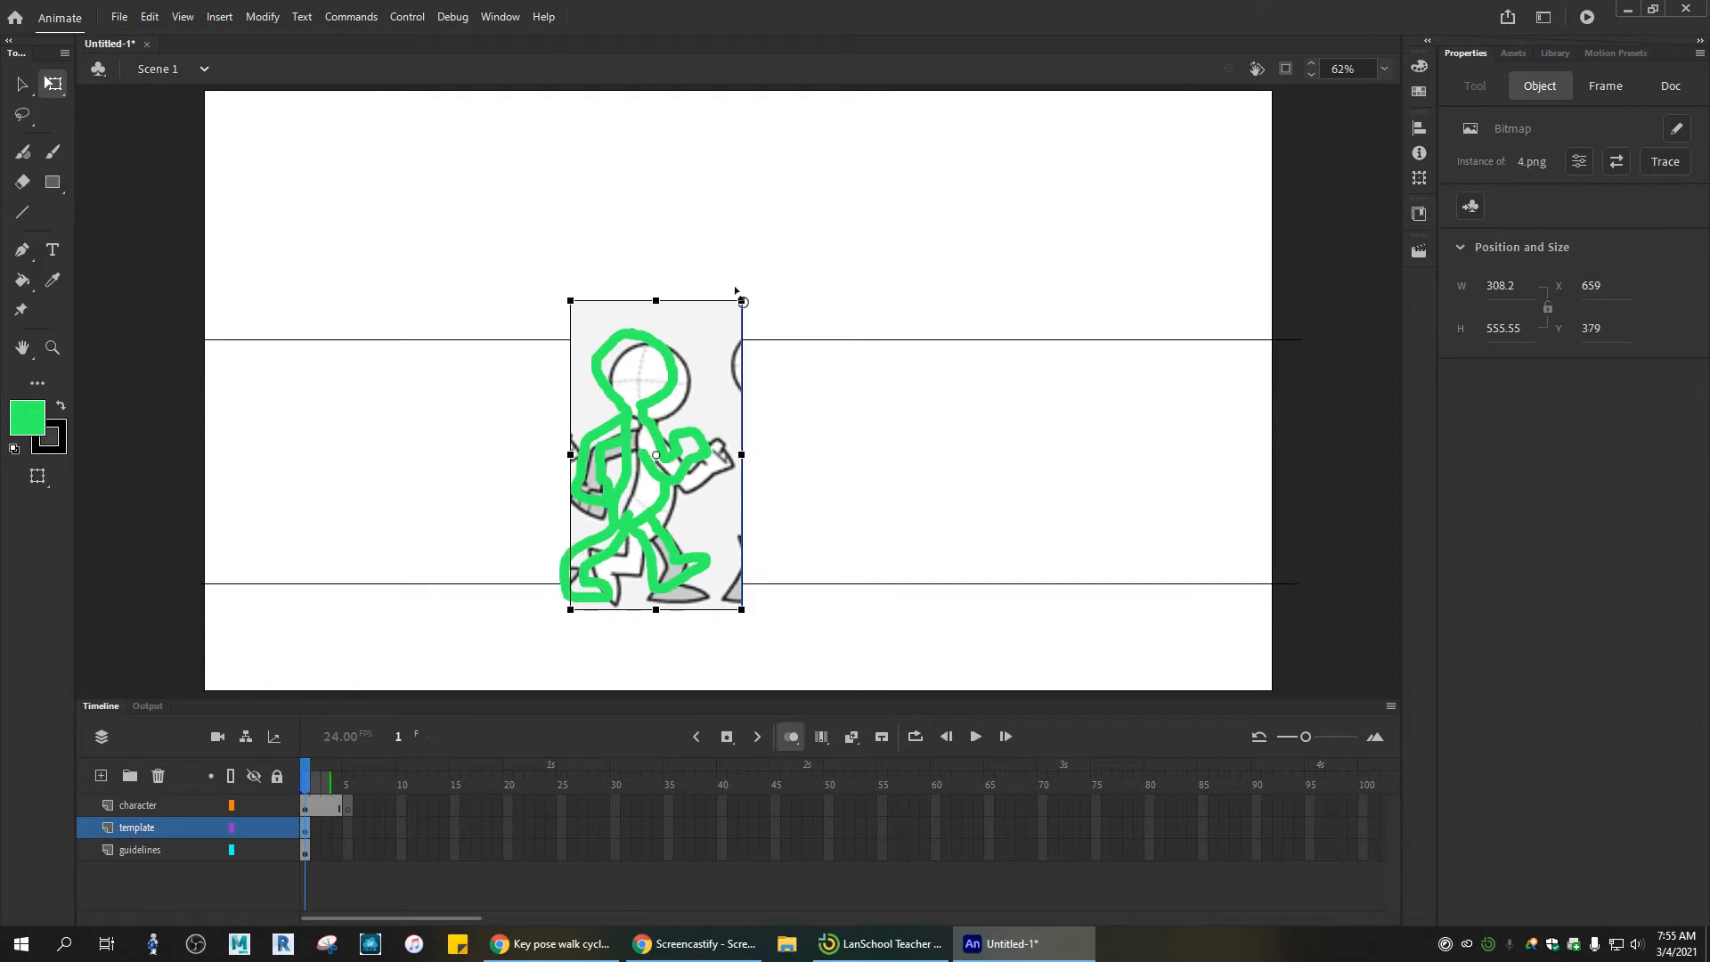
drag(738, 302, 733, 312)
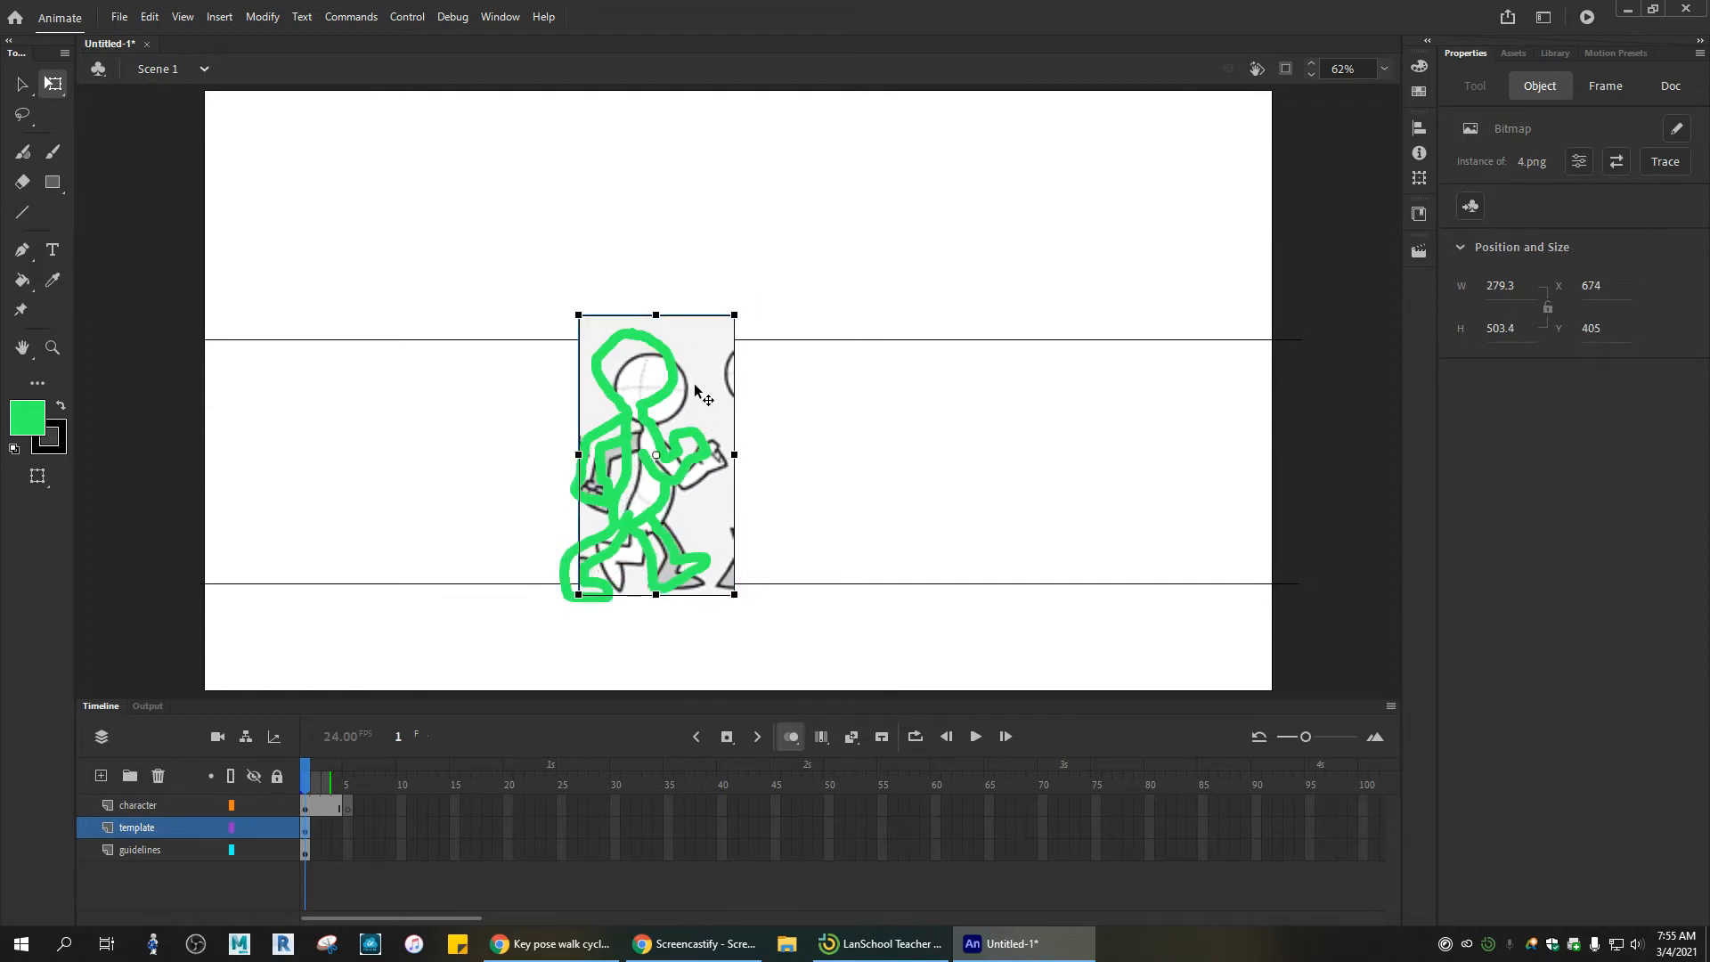
drag(698, 381, 694, 400)
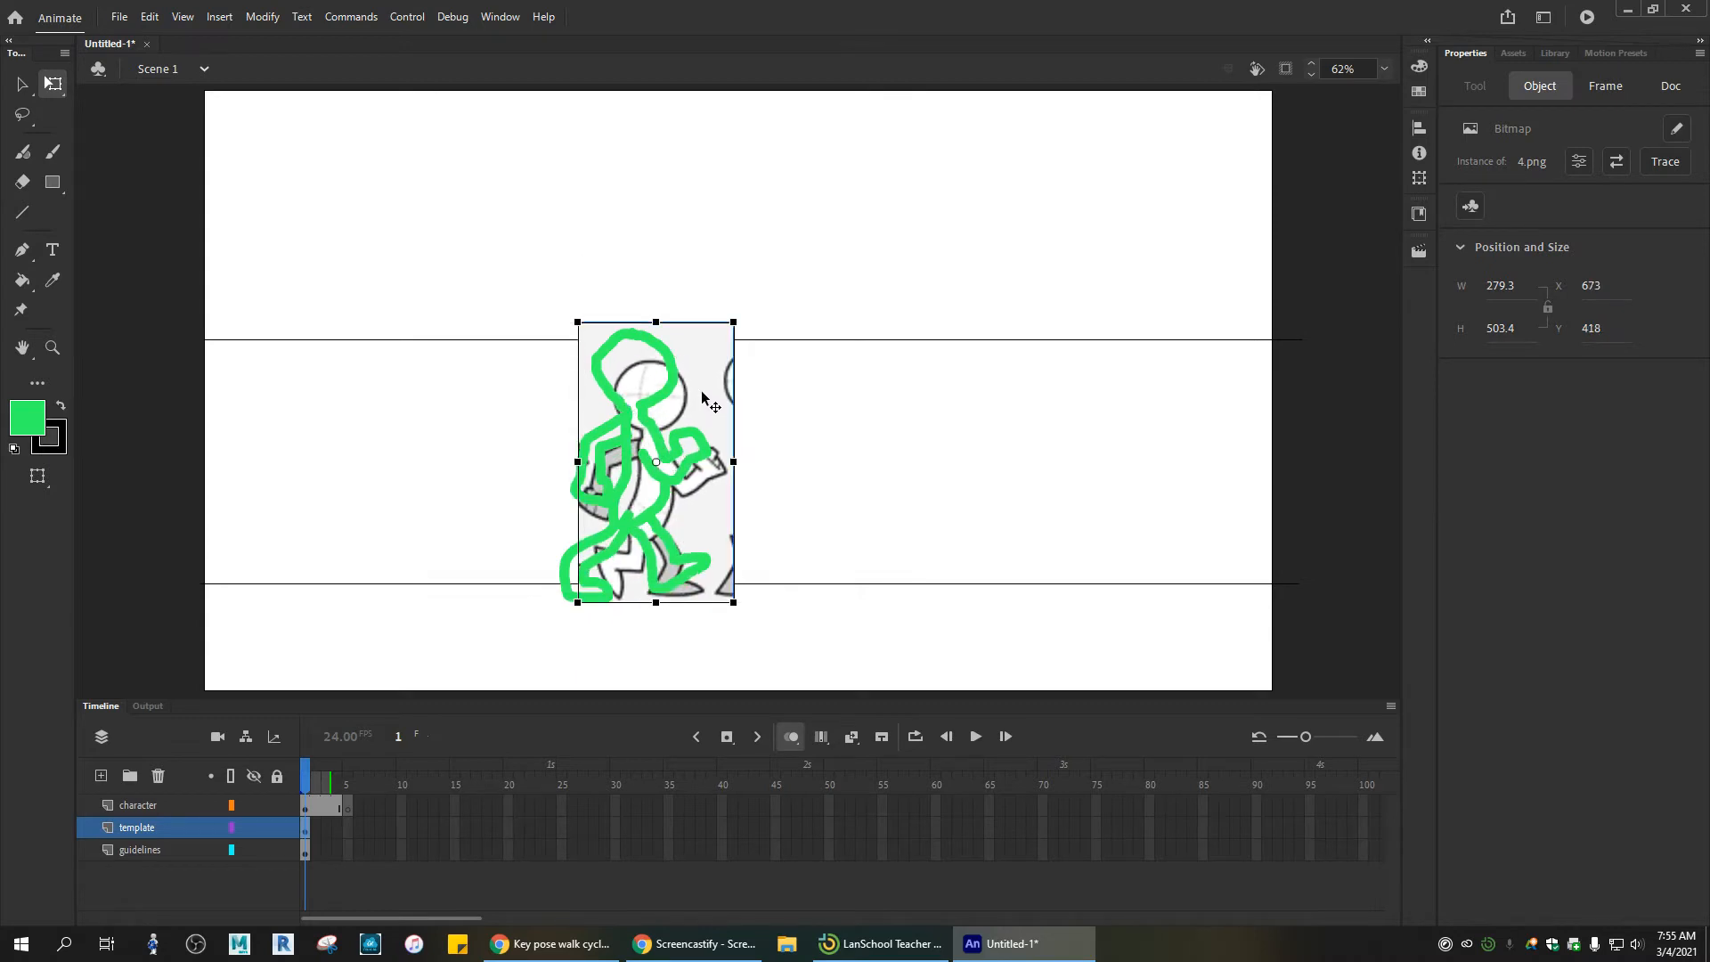
Step: Nudge the pose image to about X 678, Y 410 to align its feet with the ground line
key(Up)
key(Up)
key(Up)
key(Up)
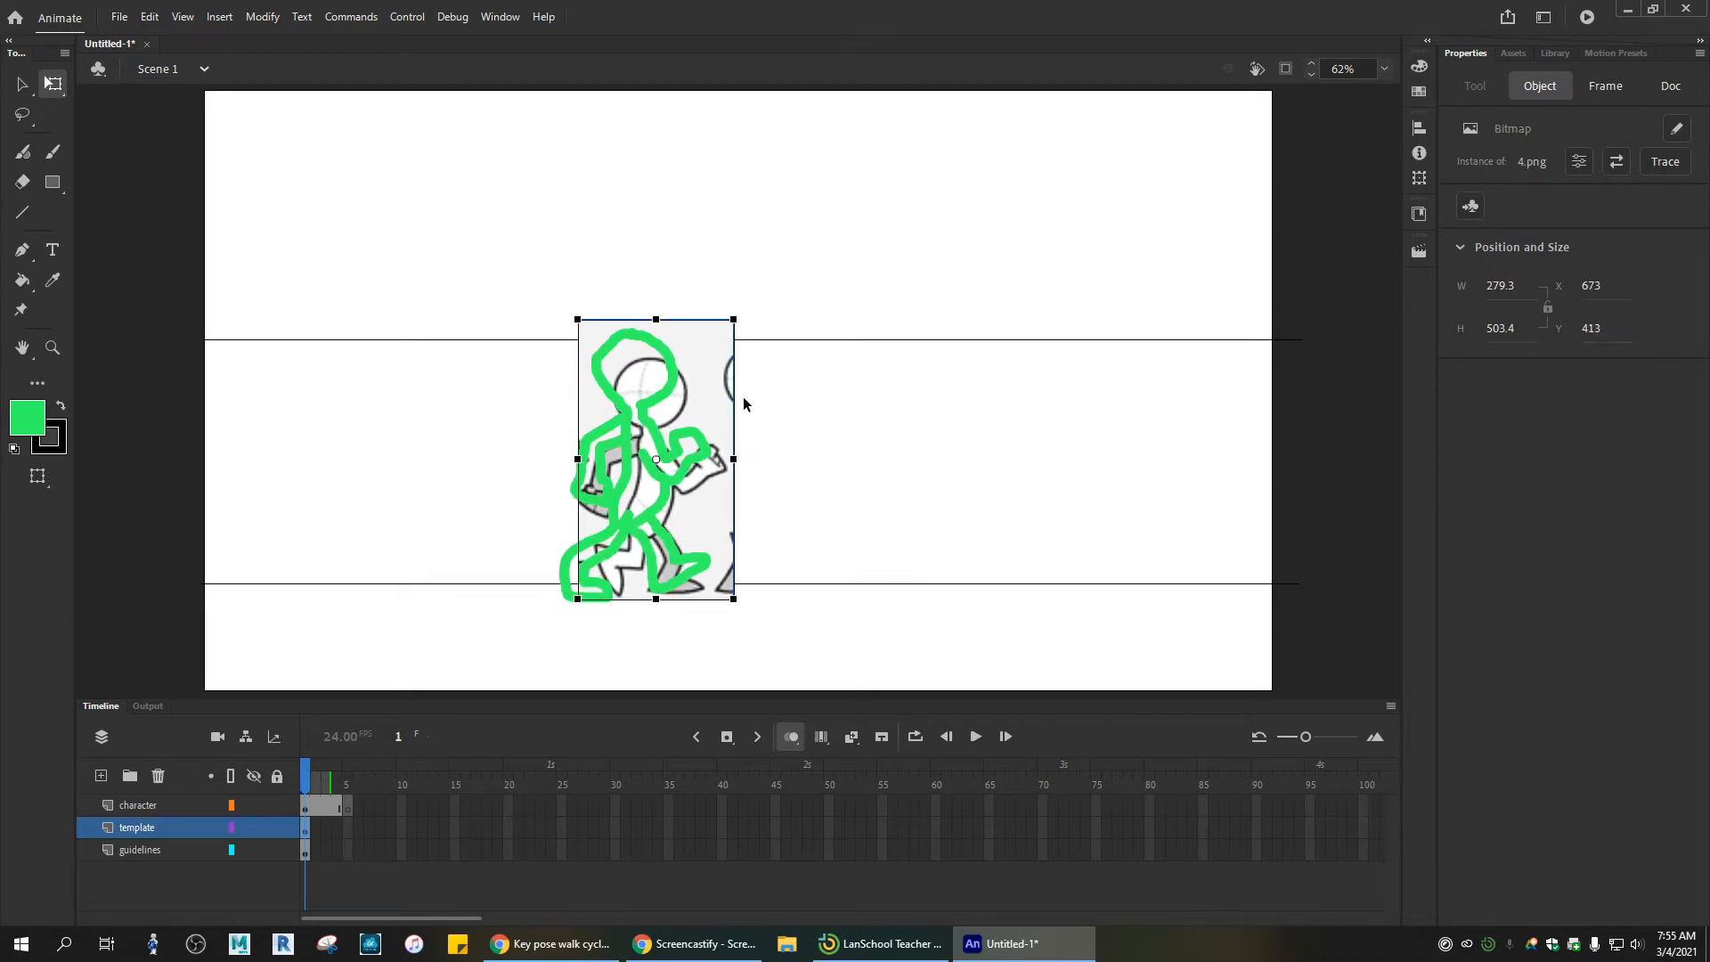
key(Right)
key(Right)
key(Right)
key(Right)
key(Right)
key(Up)
key(Up)
key(Up)
key(Right)
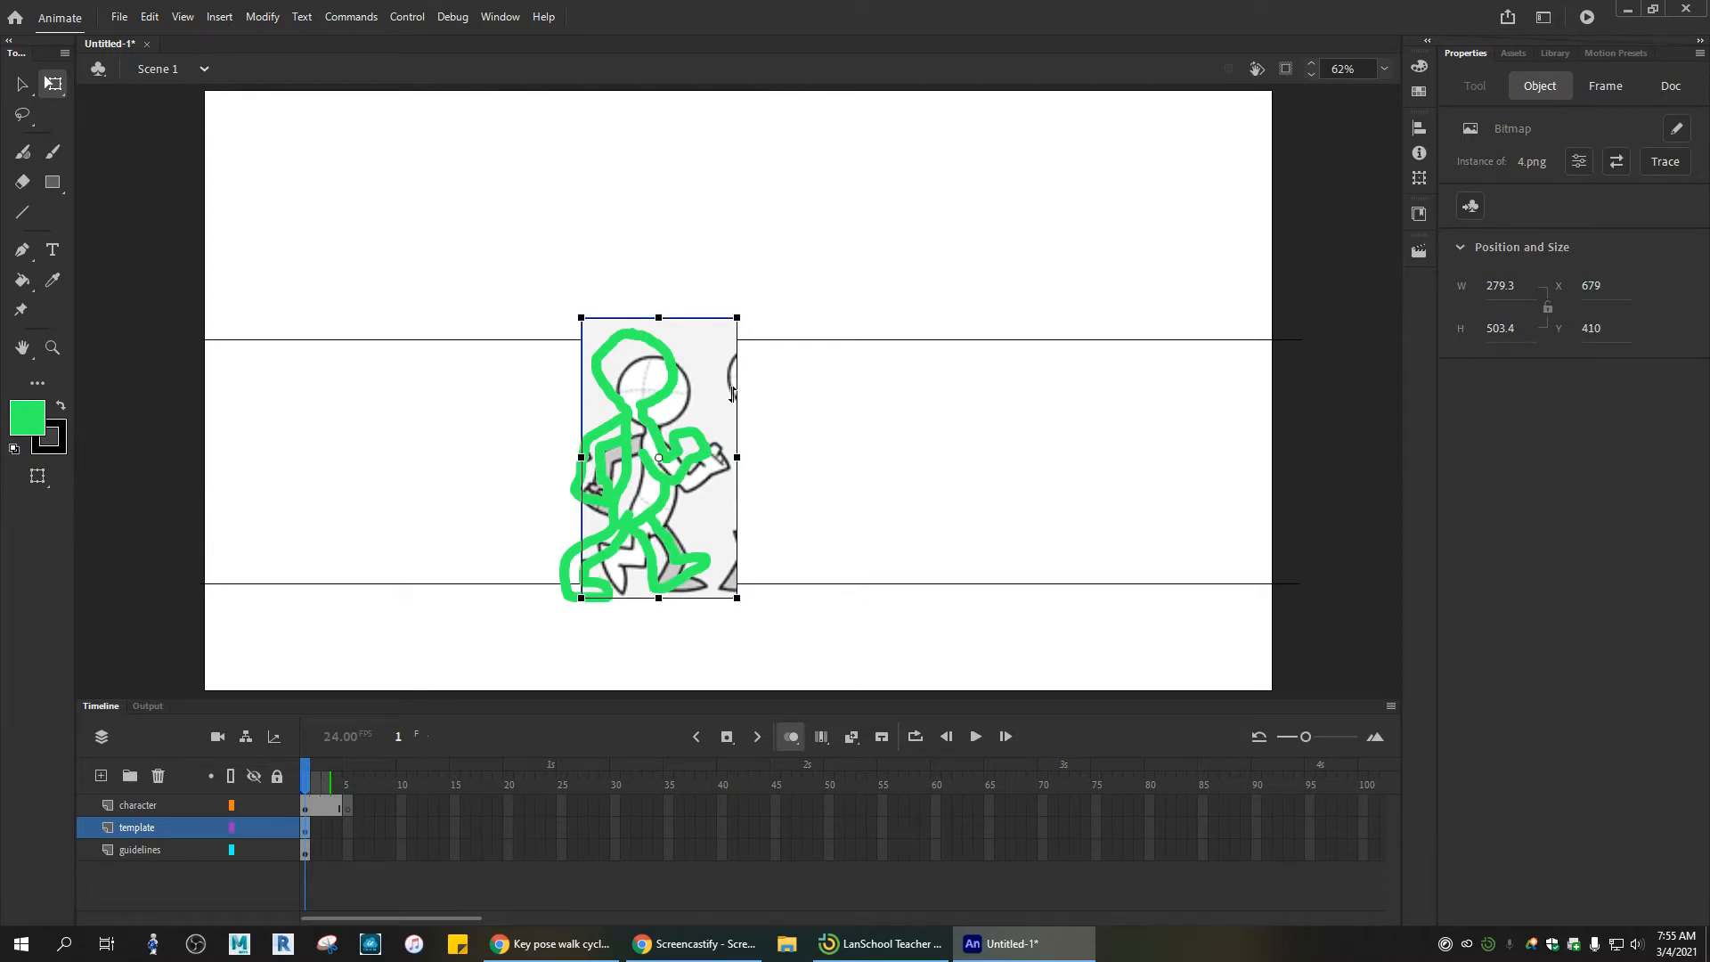
key(Left)
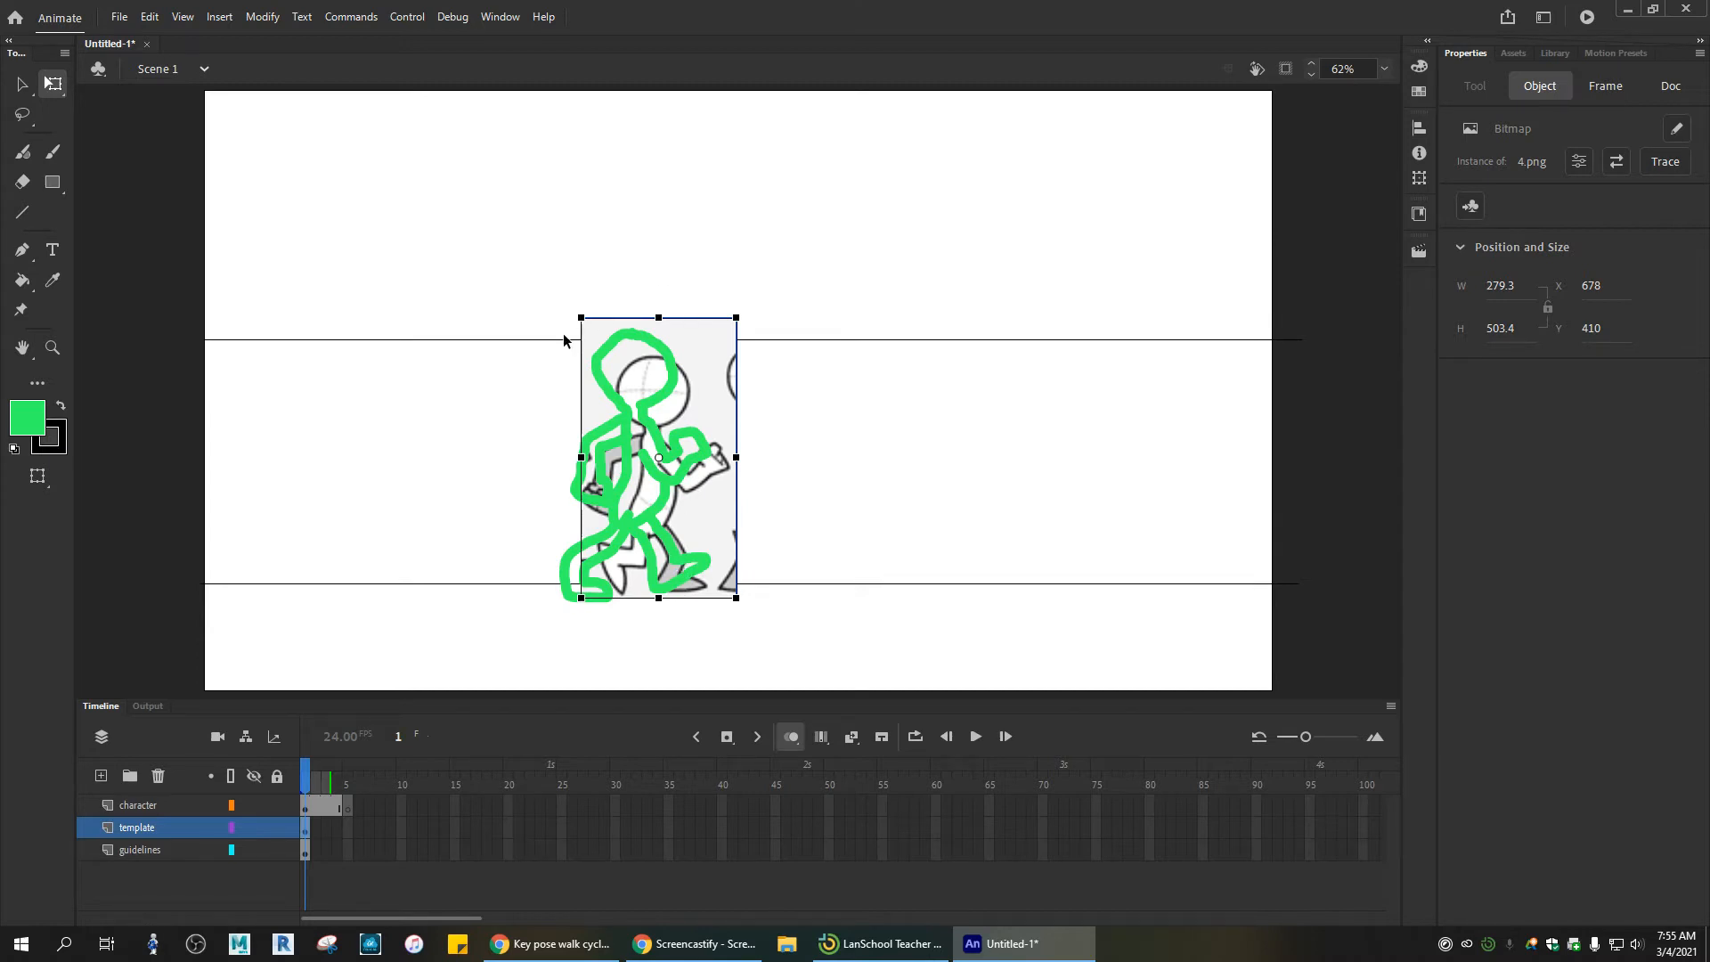
Step: Enlarge the pose image to about 299 × 539 px and nudge it up to about X 668, Y 381, fitting it between the guidelines
drag(576, 313, 570, 295)
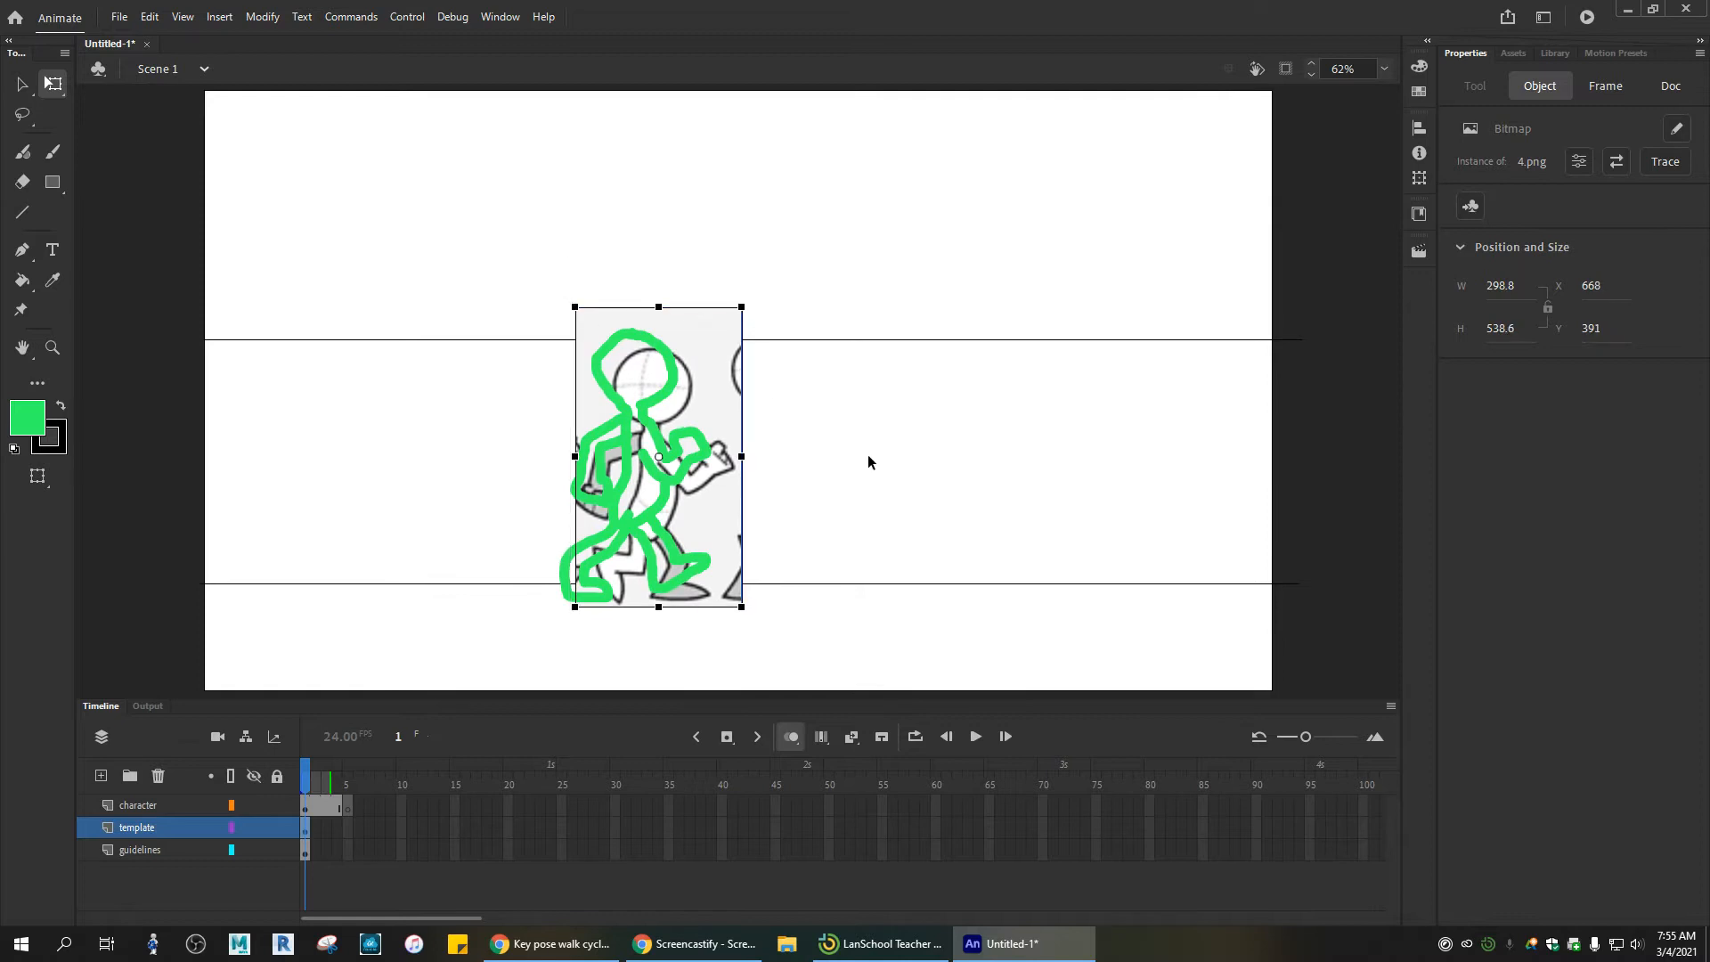
key(Up)
key(Up)
key(Up)
key(Up)
key(Up)
key(Up)
key(Up)
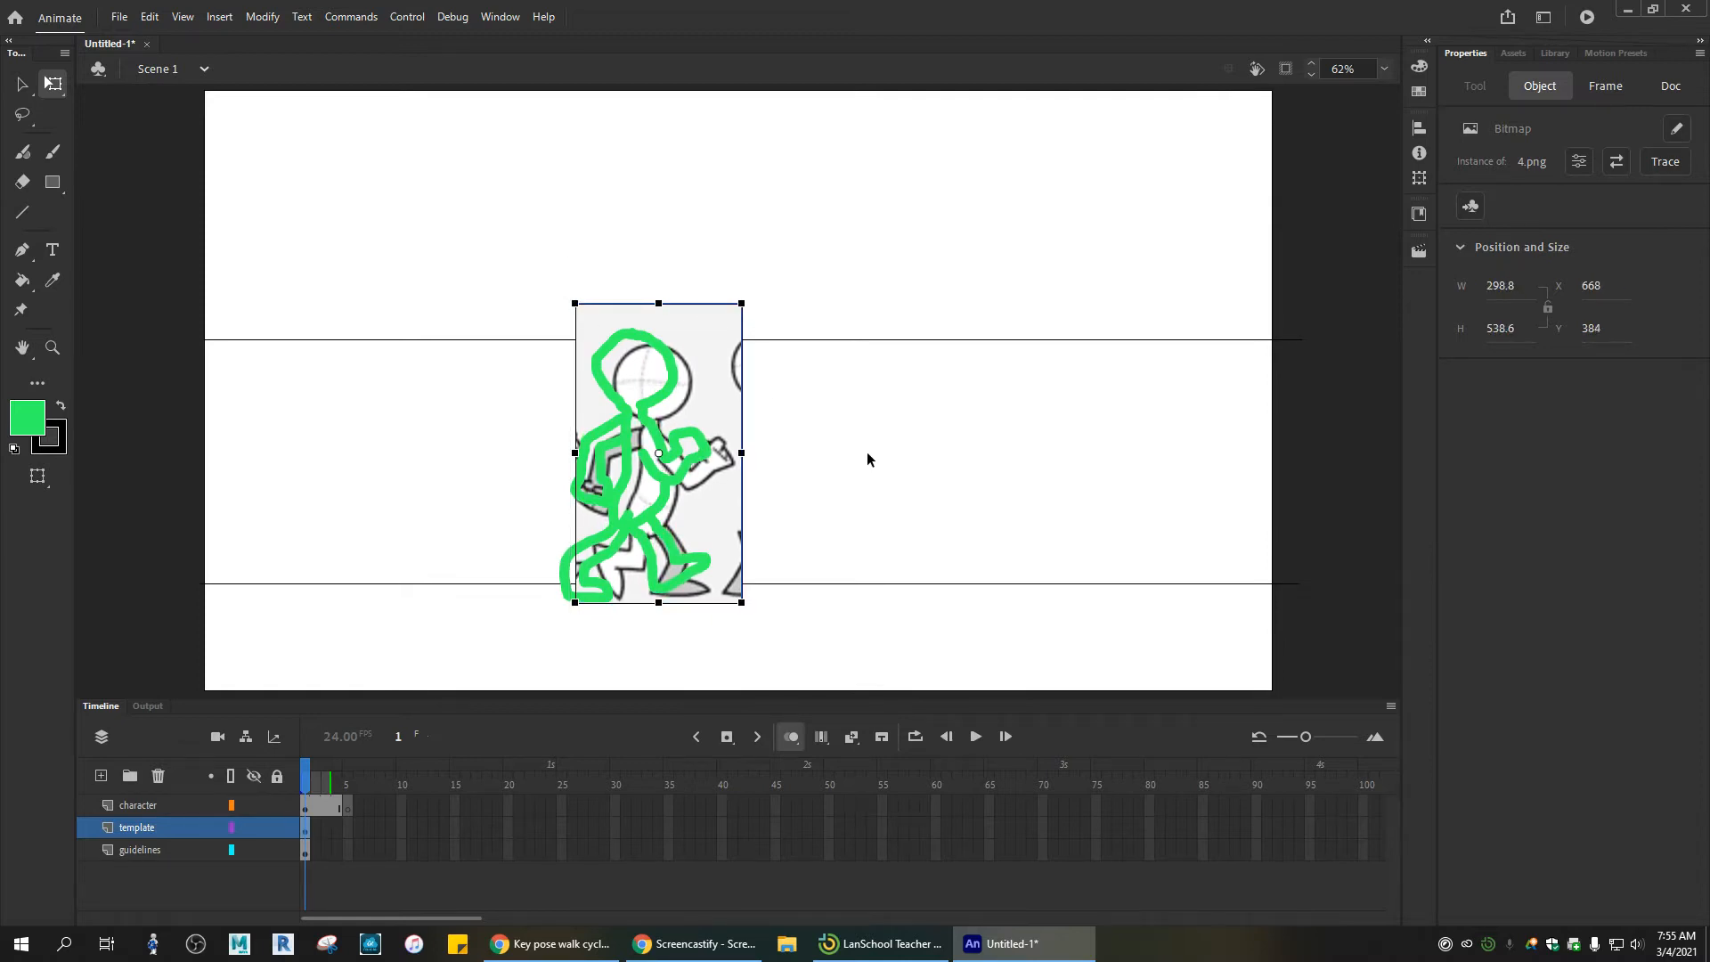
key(Up)
key(Up)
key(Up)
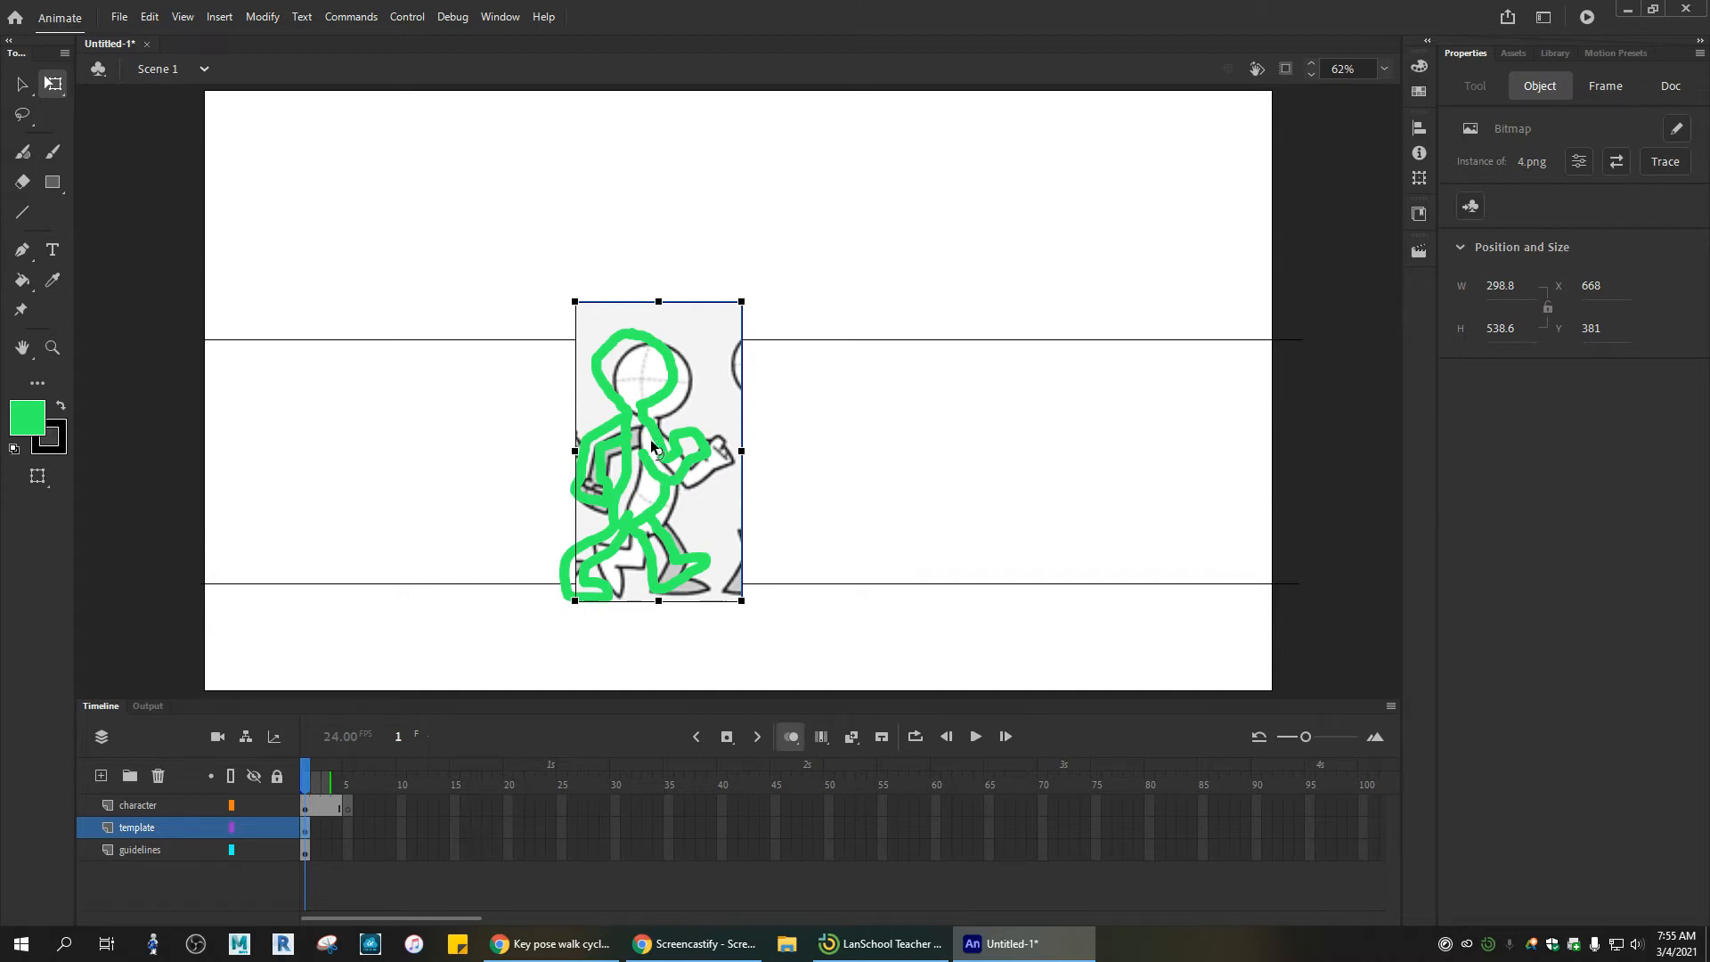
Step: Trace the 4.png pose in green with the Fluid Brush at size 9 on frame 5 of the character layer
click(348, 806)
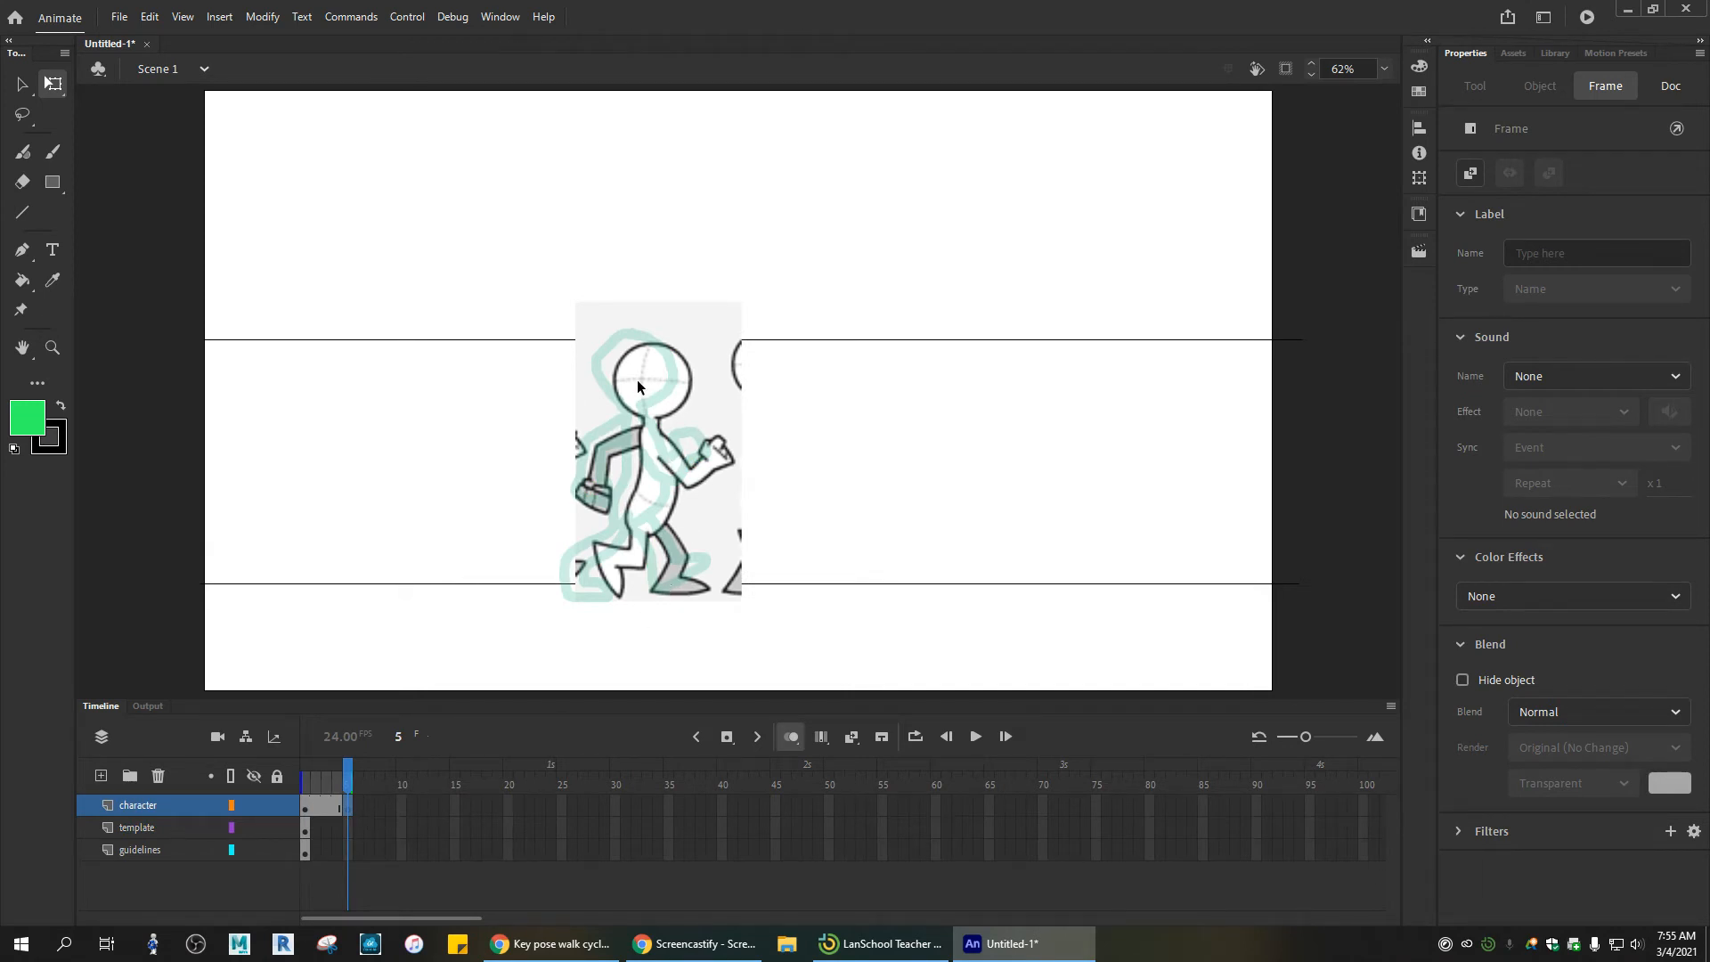
click(22, 151)
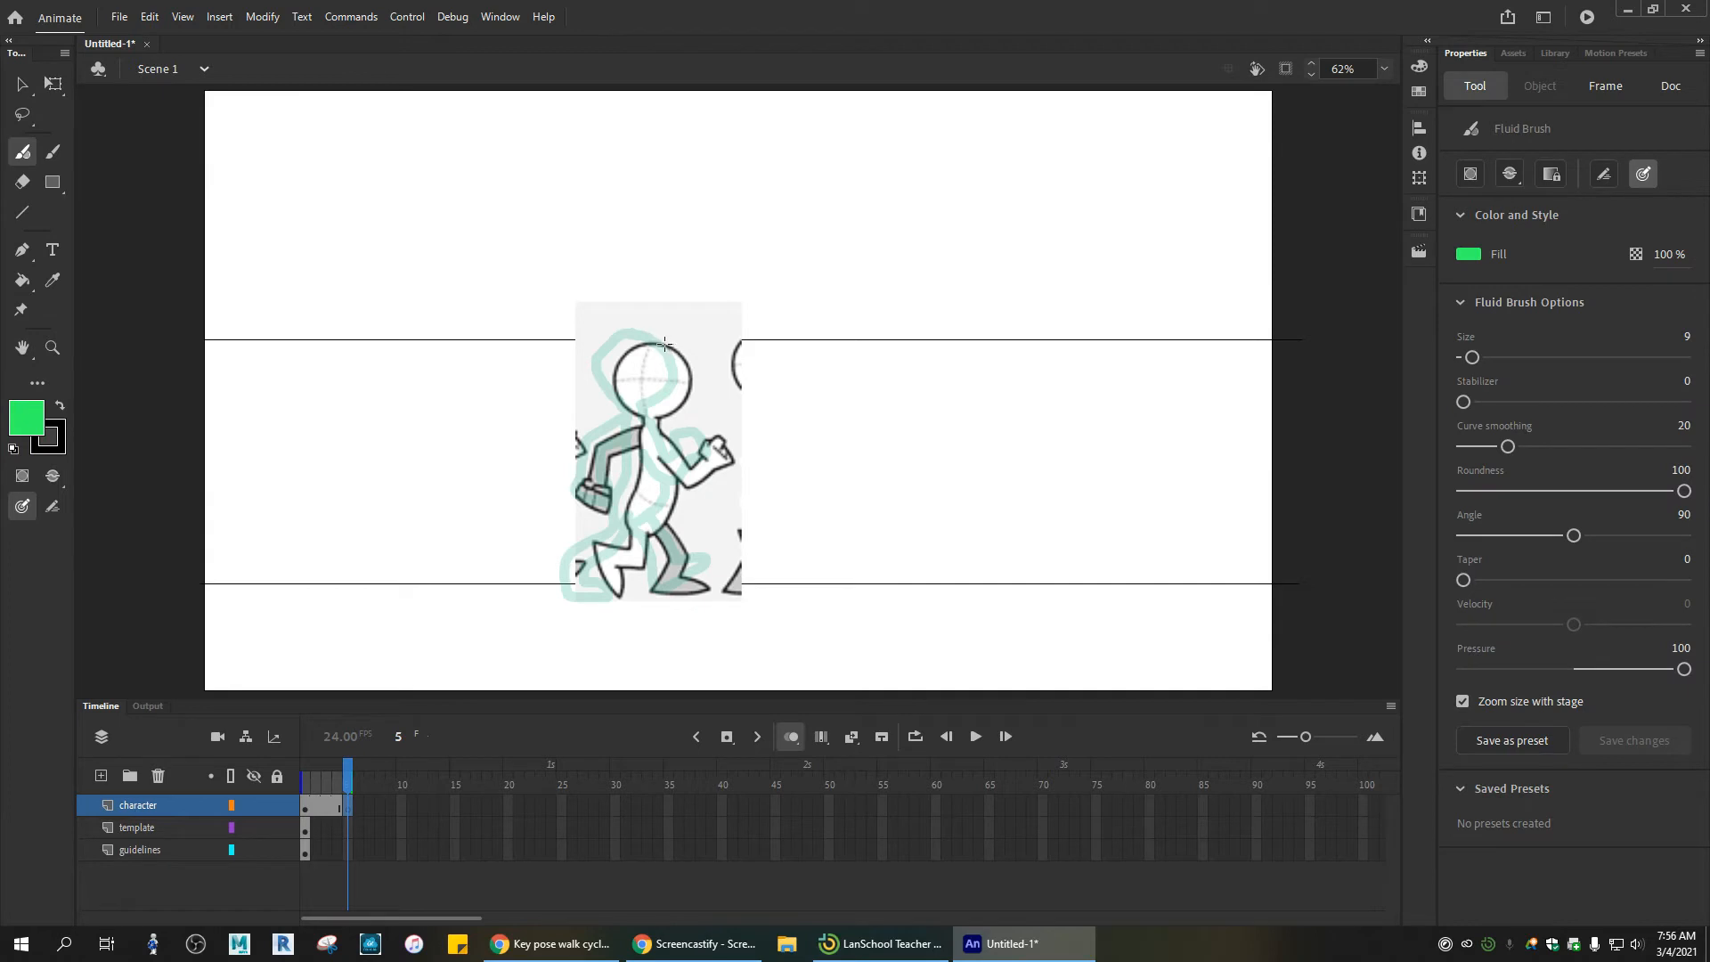
mouse_move(665, 343)
mouse_down()
mouse_move(635, 340)
mouse_move(613, 367)
mouse_move(638, 410)
mouse_move(638, 492)
mouse_move(631, 535)
mouse_move(588, 539)
mouse_move(619, 595)
mouse_move(681, 478)
mouse_up()
mouse_move(653, 539)
mouse_down()
mouse_move(654, 592)
mouse_move(711, 594)
mouse_move(683, 575)
mouse_move(659, 501)
mouse_up()
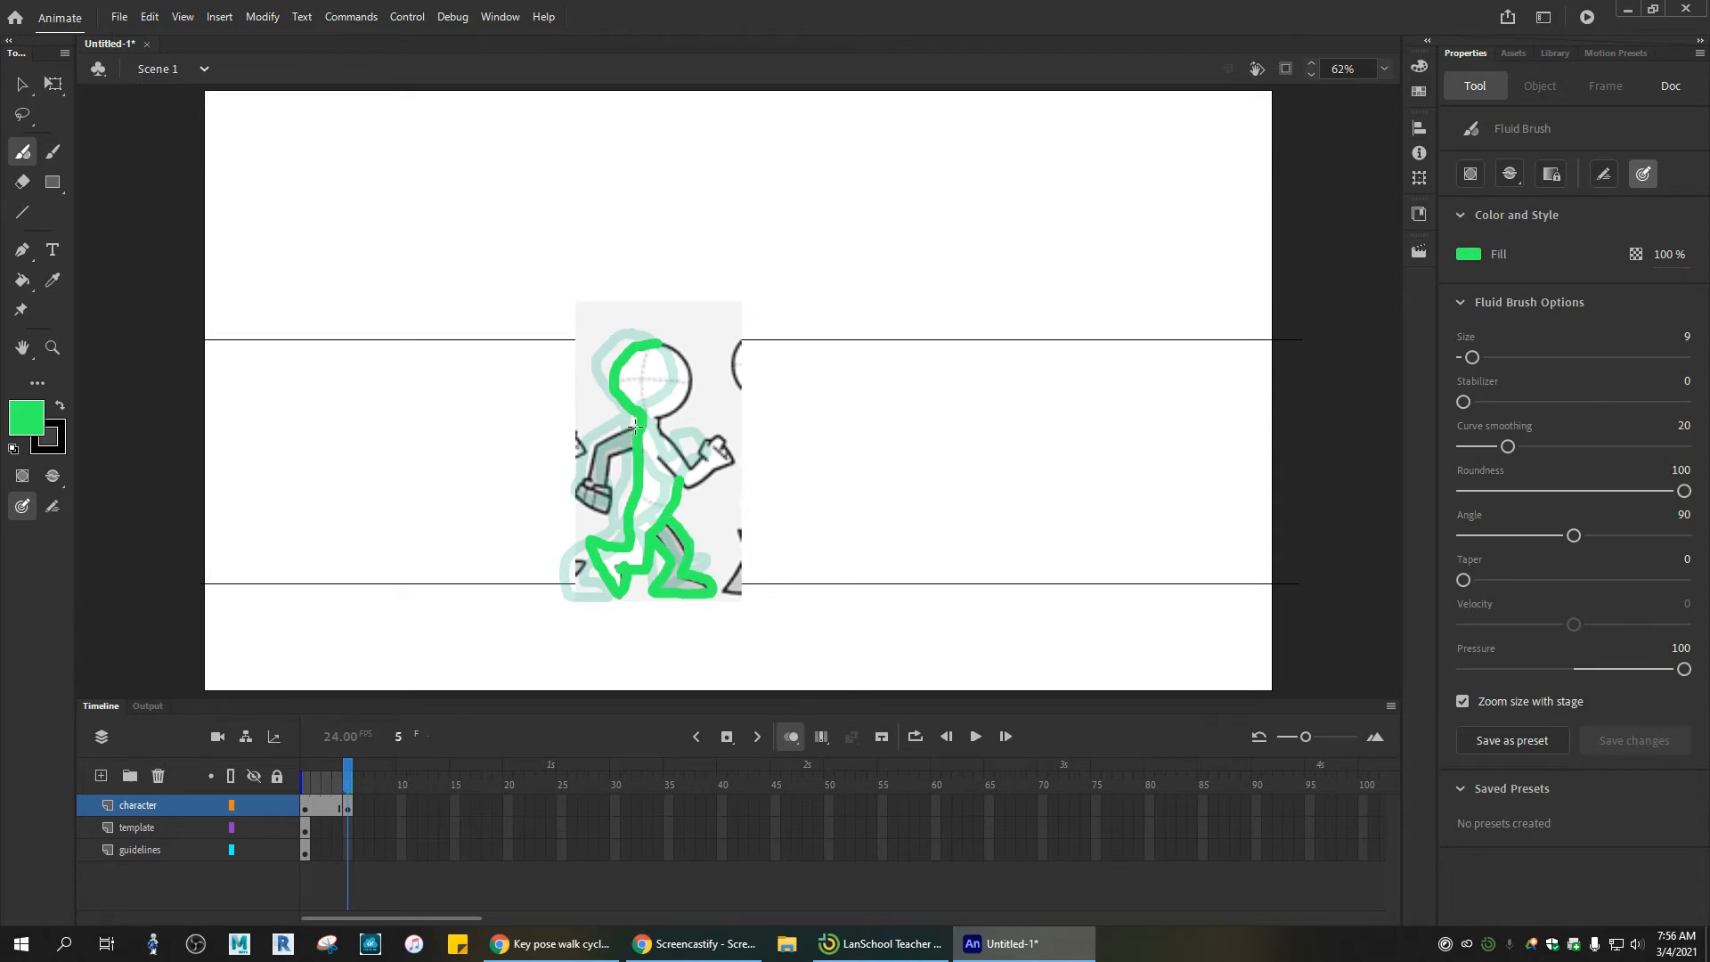
mouse_move(635, 426)
mouse_down()
mouse_move(592, 443)
mouse_move(583, 503)
mouse_move(614, 508)
mouse_move(611, 487)
mouse_move(661, 432)
mouse_move(692, 465)
mouse_move(717, 439)
mouse_move(732, 456)
mouse_move(681, 482)
mouse_up()
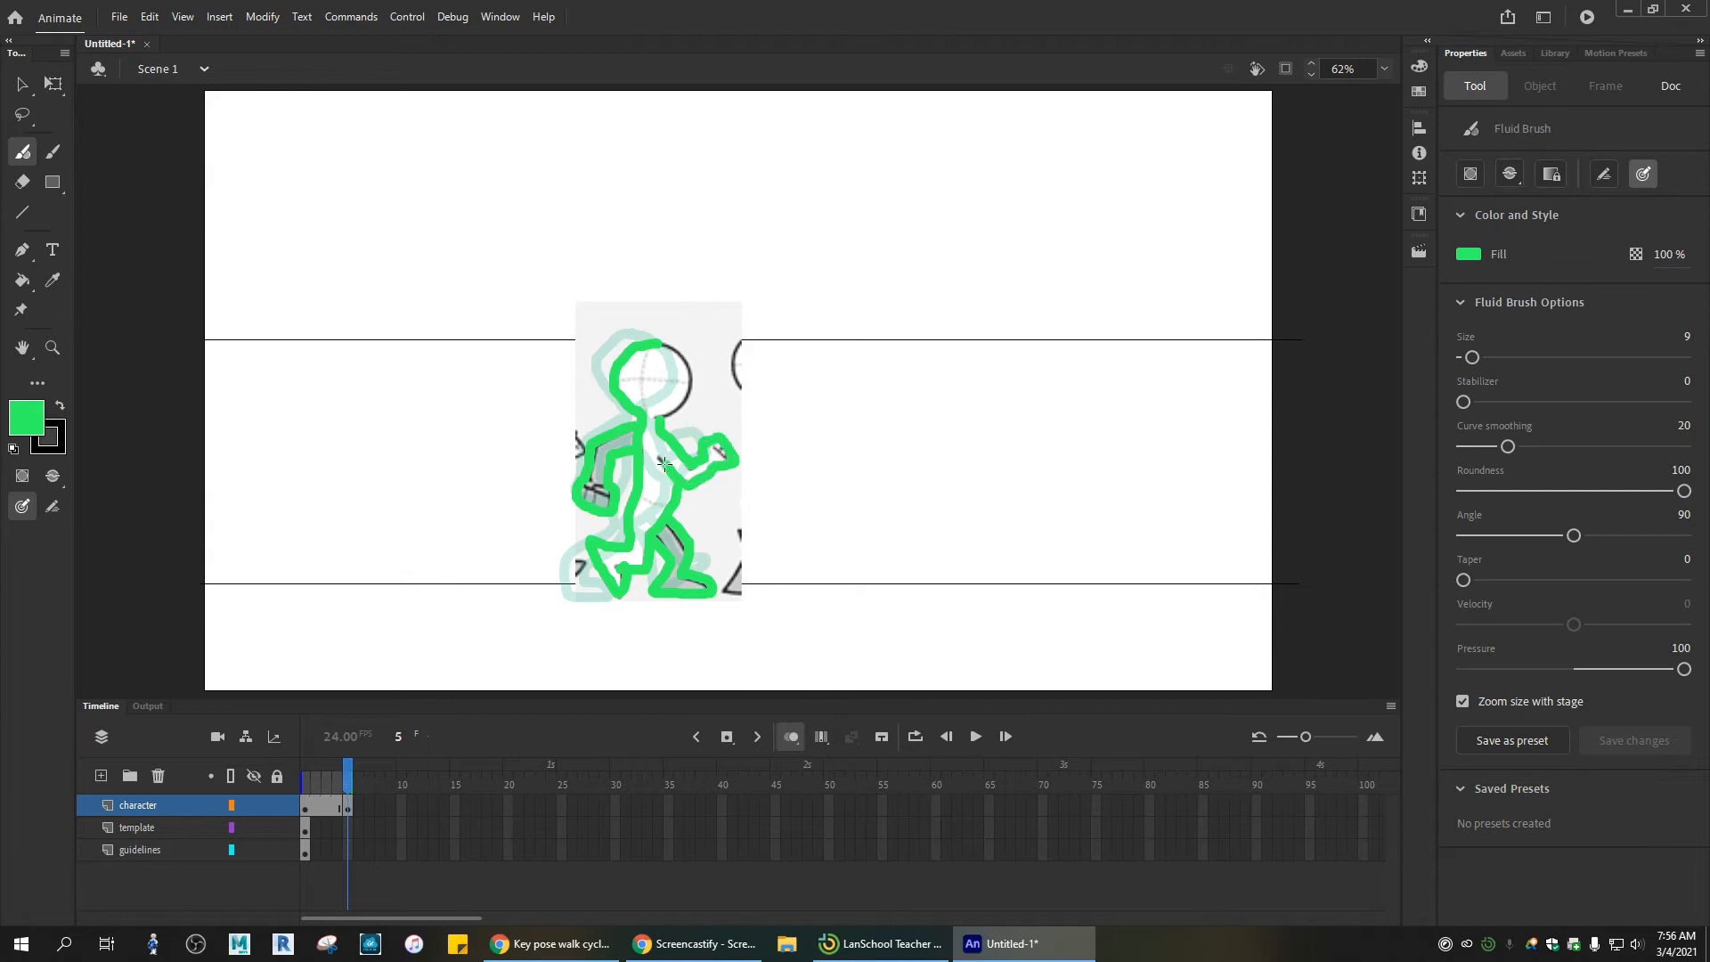
mouse_move(664, 343)
mouse_down()
mouse_move(696, 385)
mouse_move(666, 410)
mouse_up()
Step: Add a keyframe at frame 9 of the character layer and clear its copied drawing
click(390, 810)
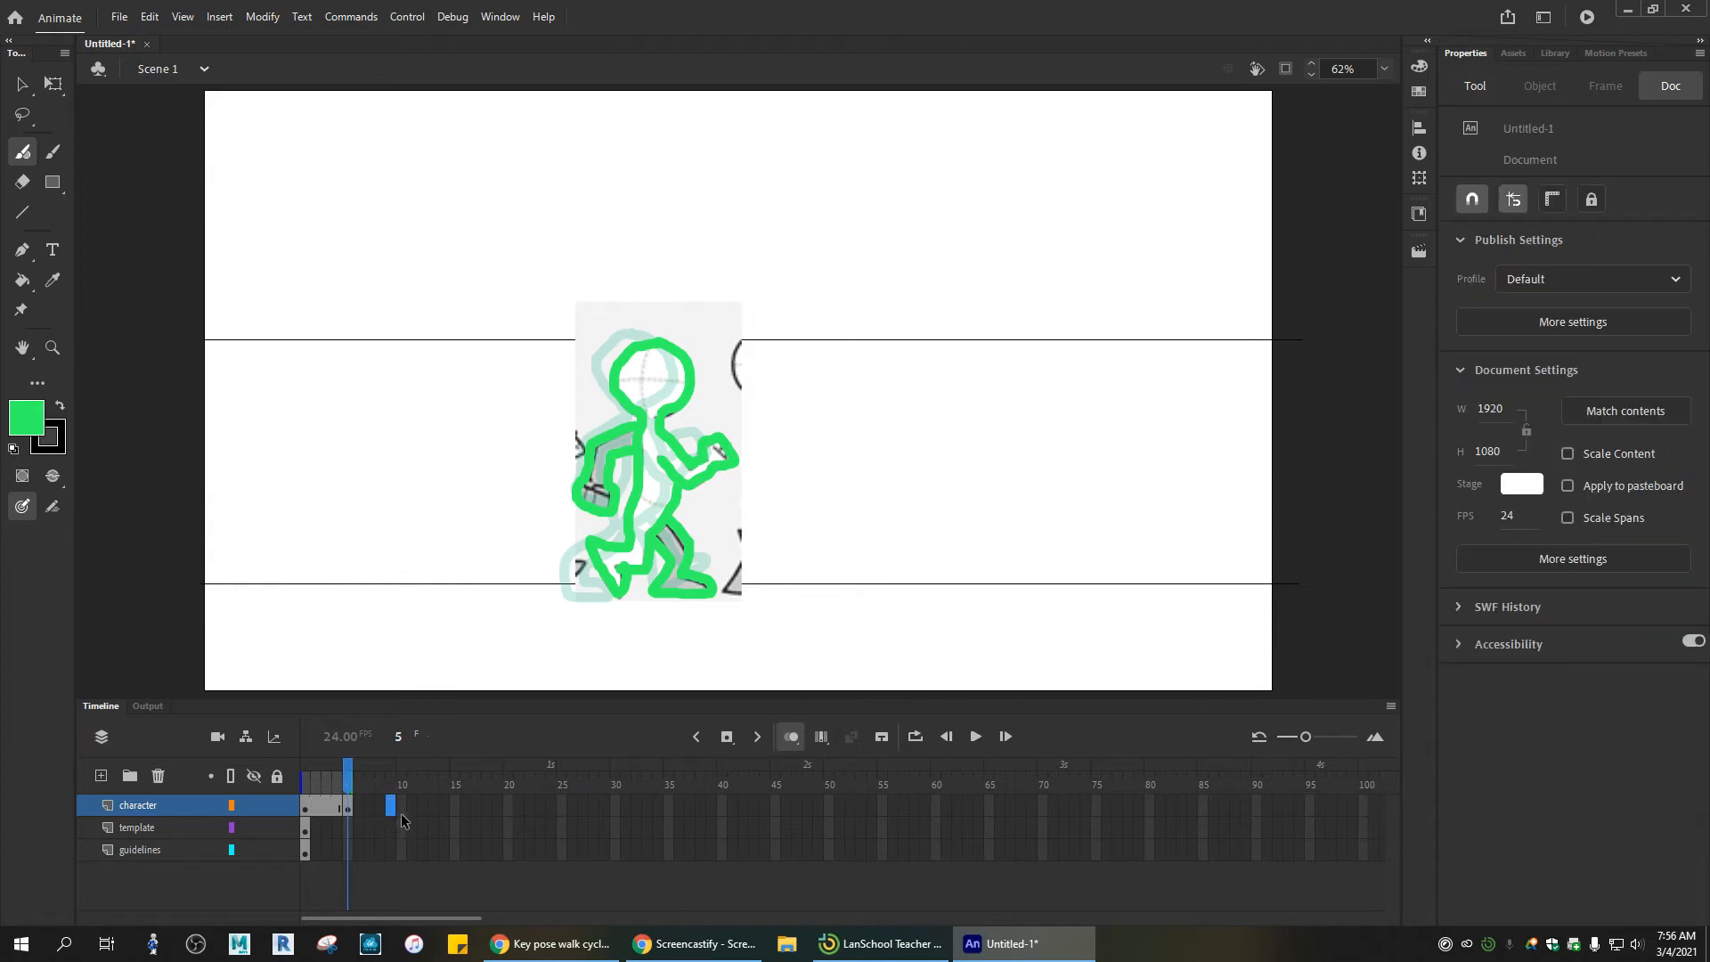
key(F6)
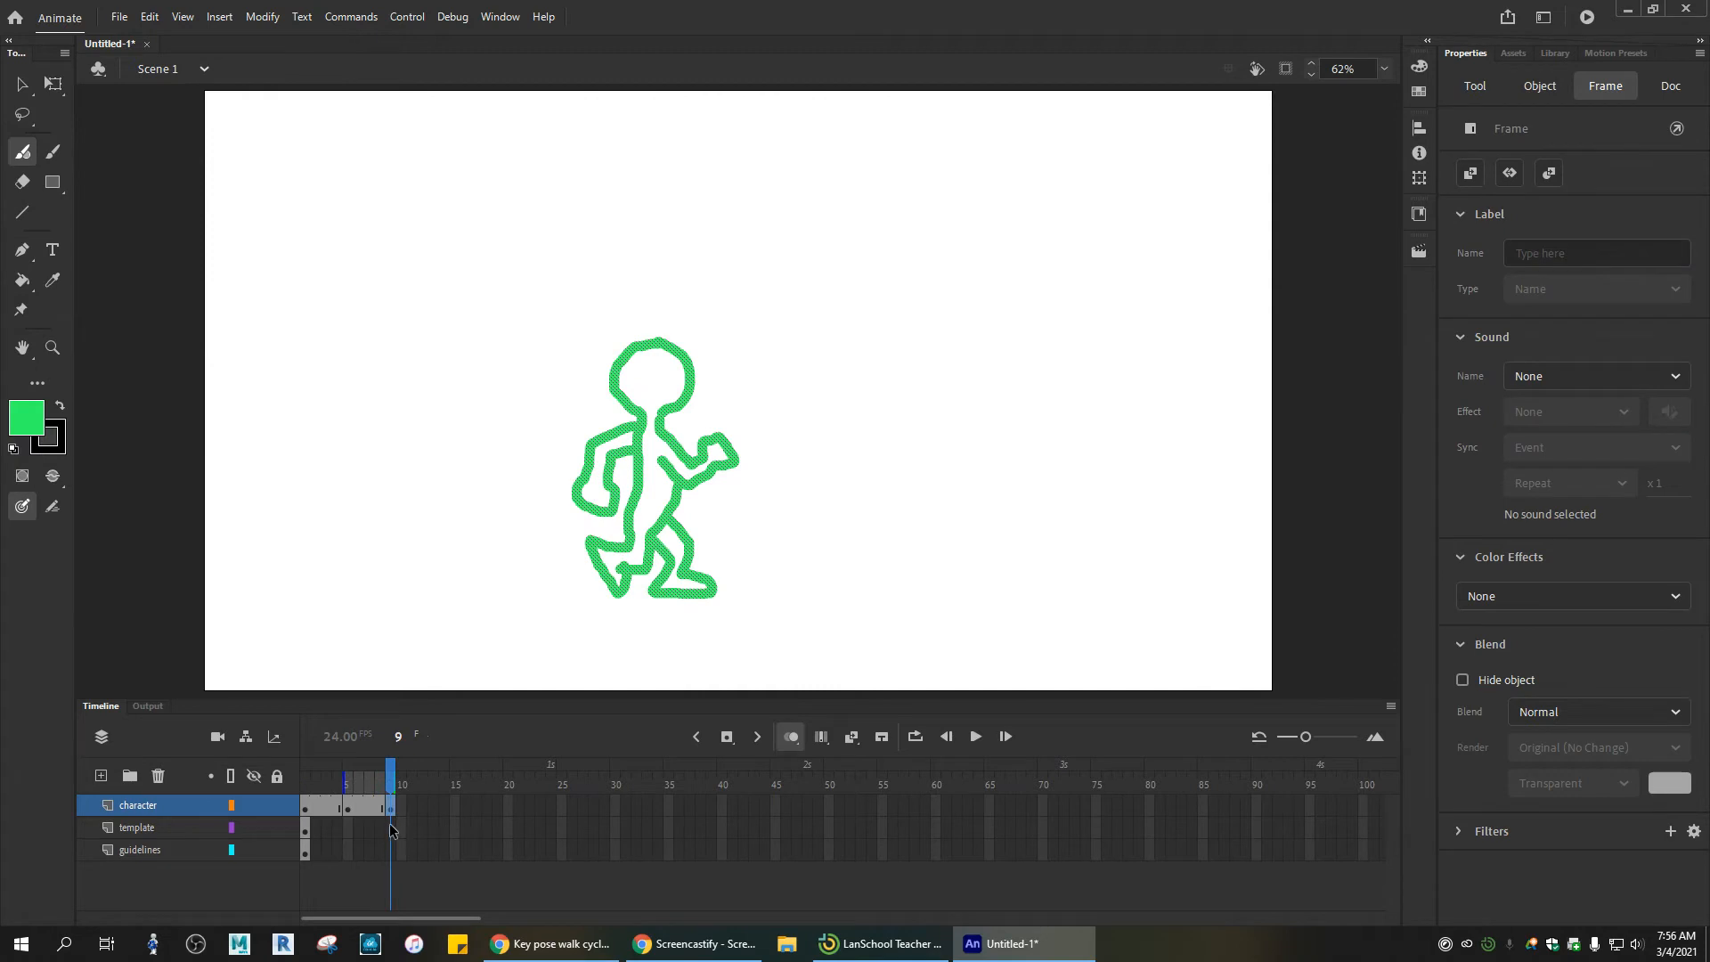
key(Delete)
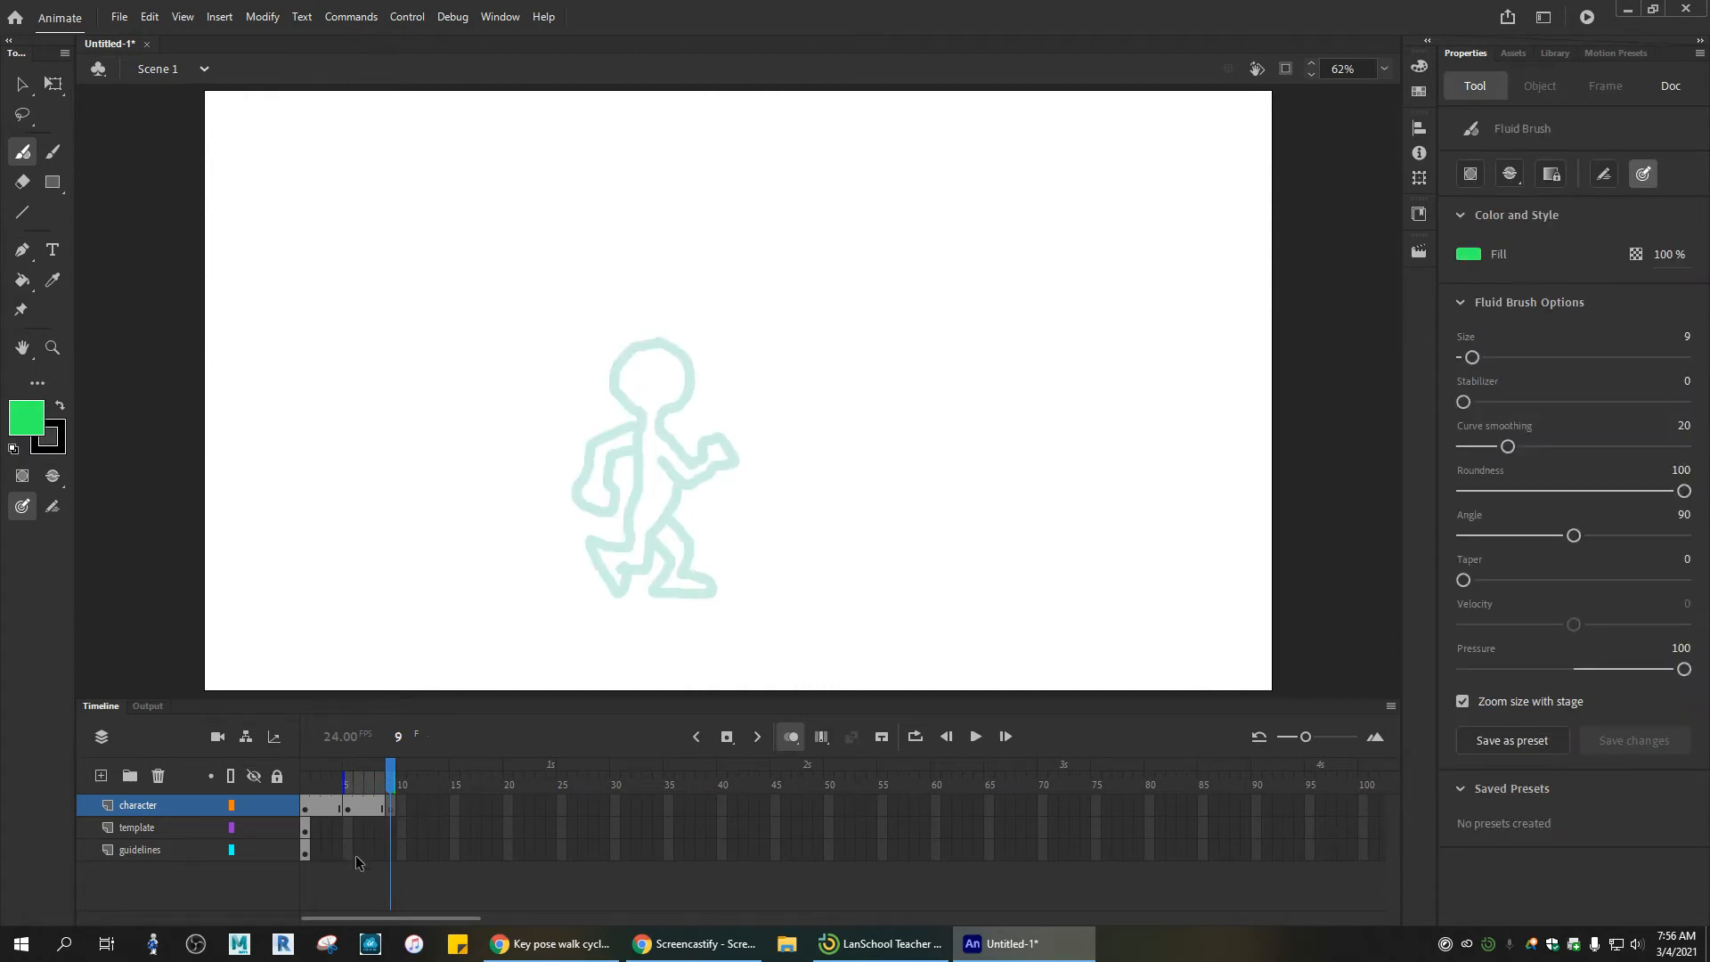
Step: Delete the 4.png pose from the template layer and import only 3.png from the walk cycle folder to the stage
click(305, 828)
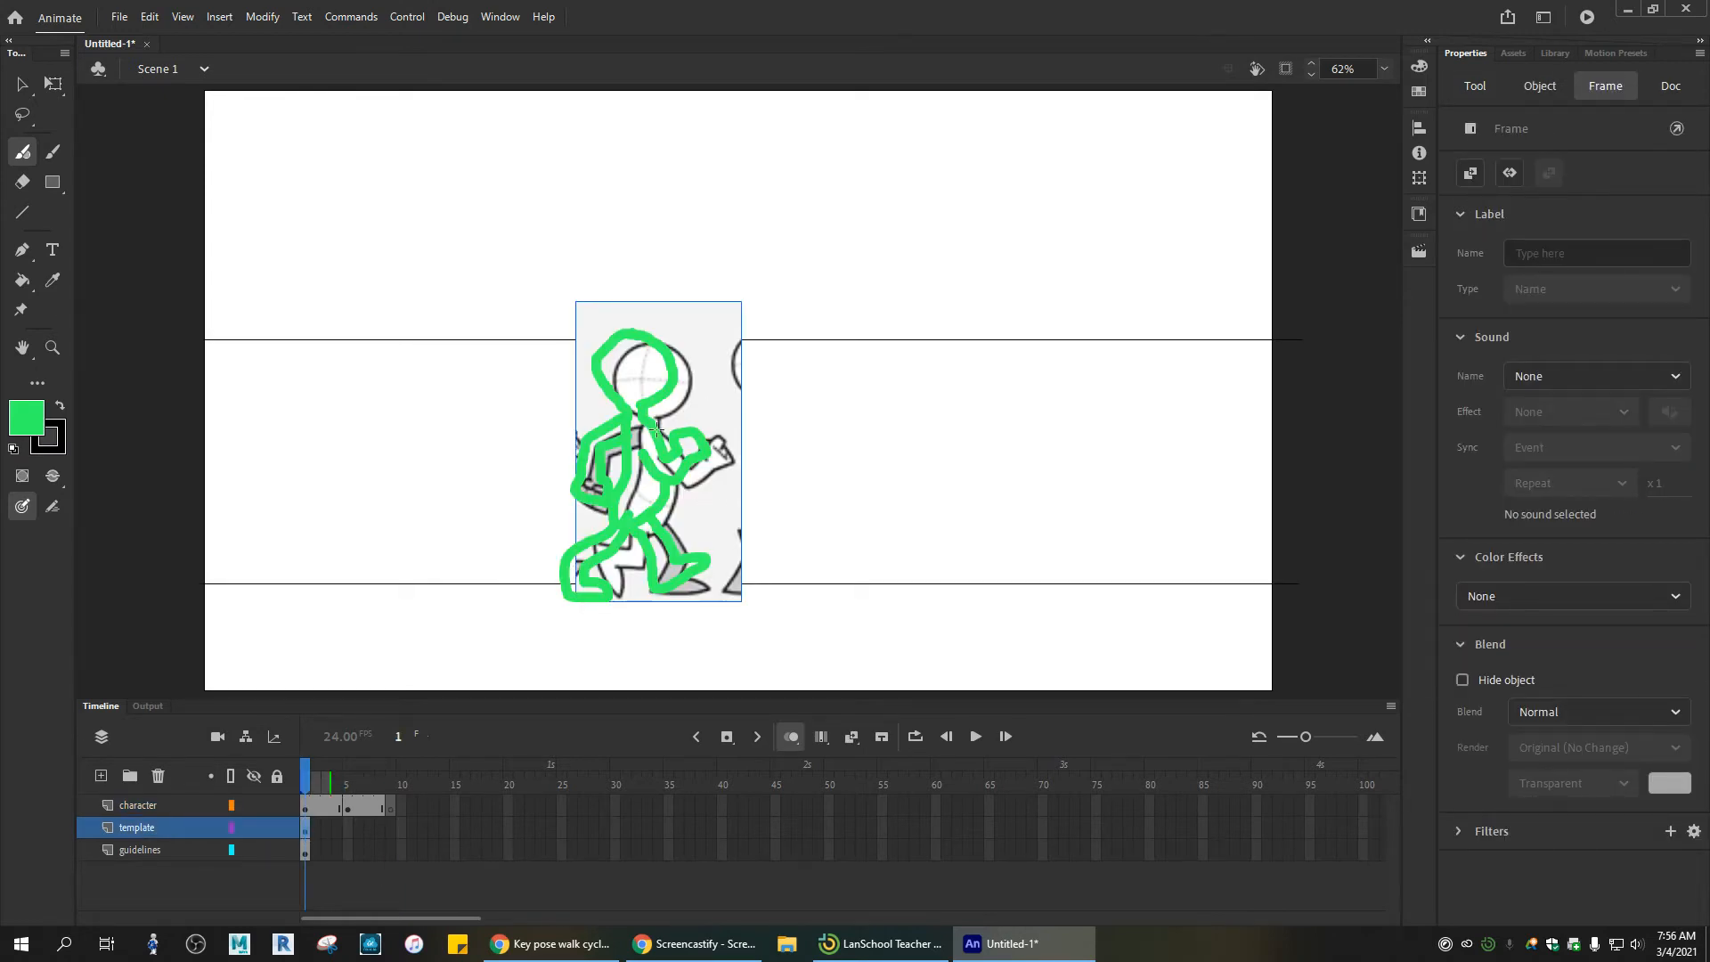
key(Delete)
click(119, 16)
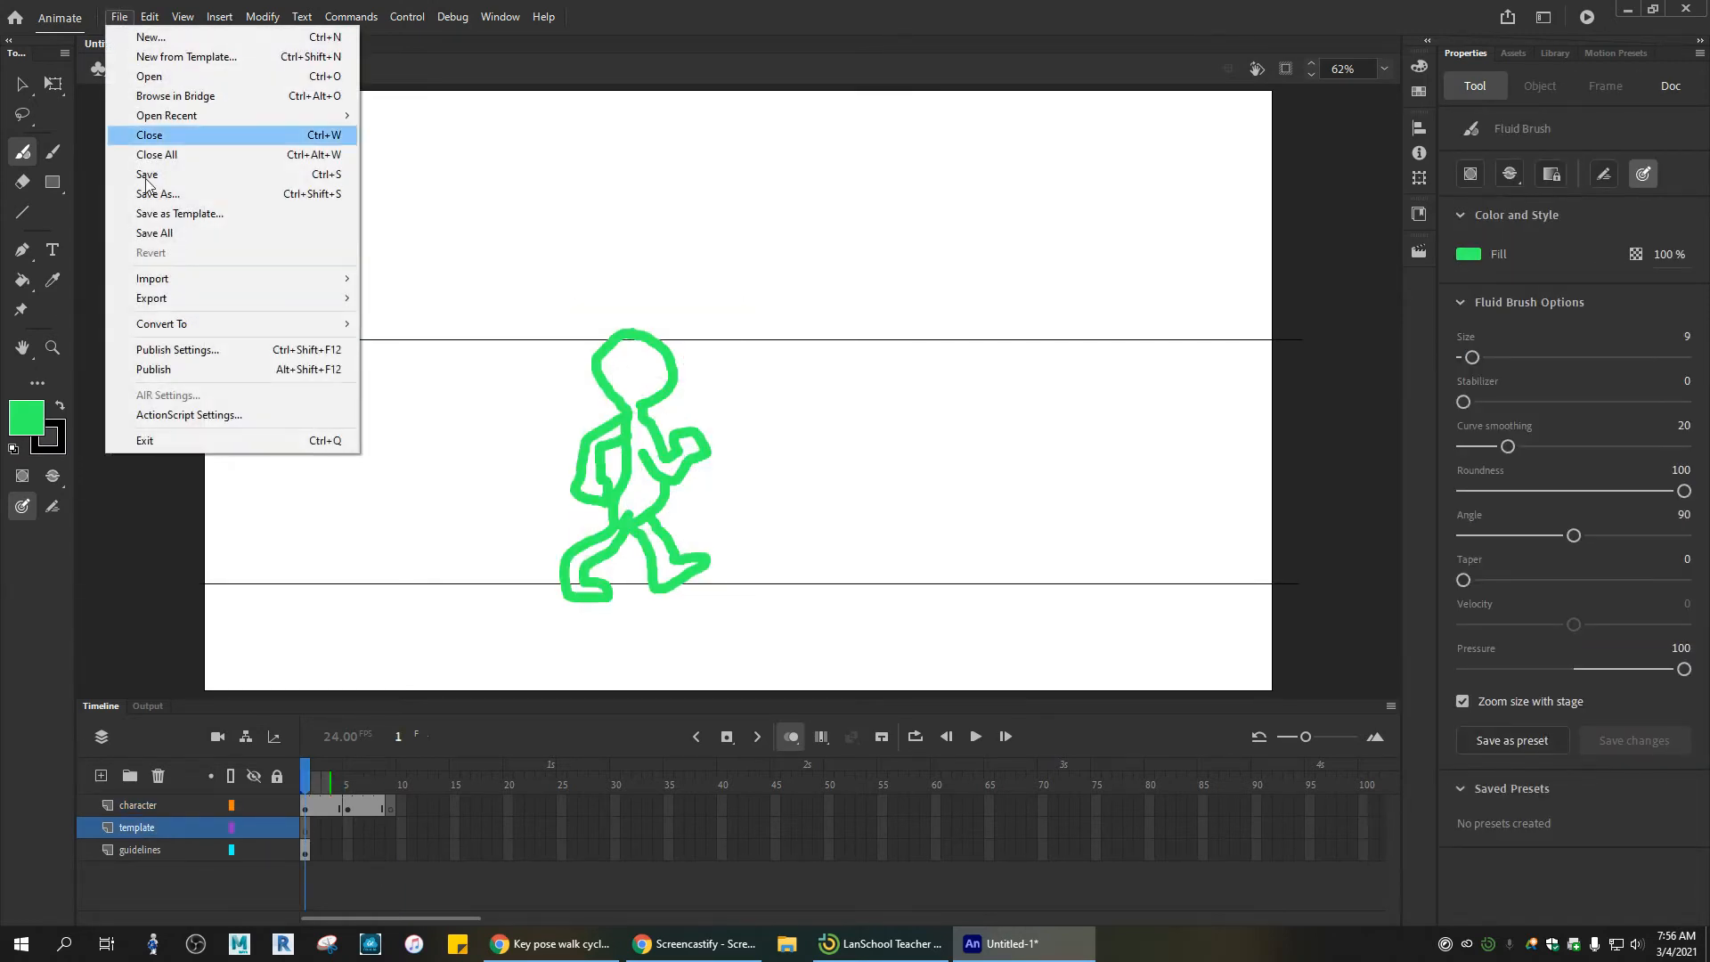
mouse_move(169, 279)
click(443, 281)
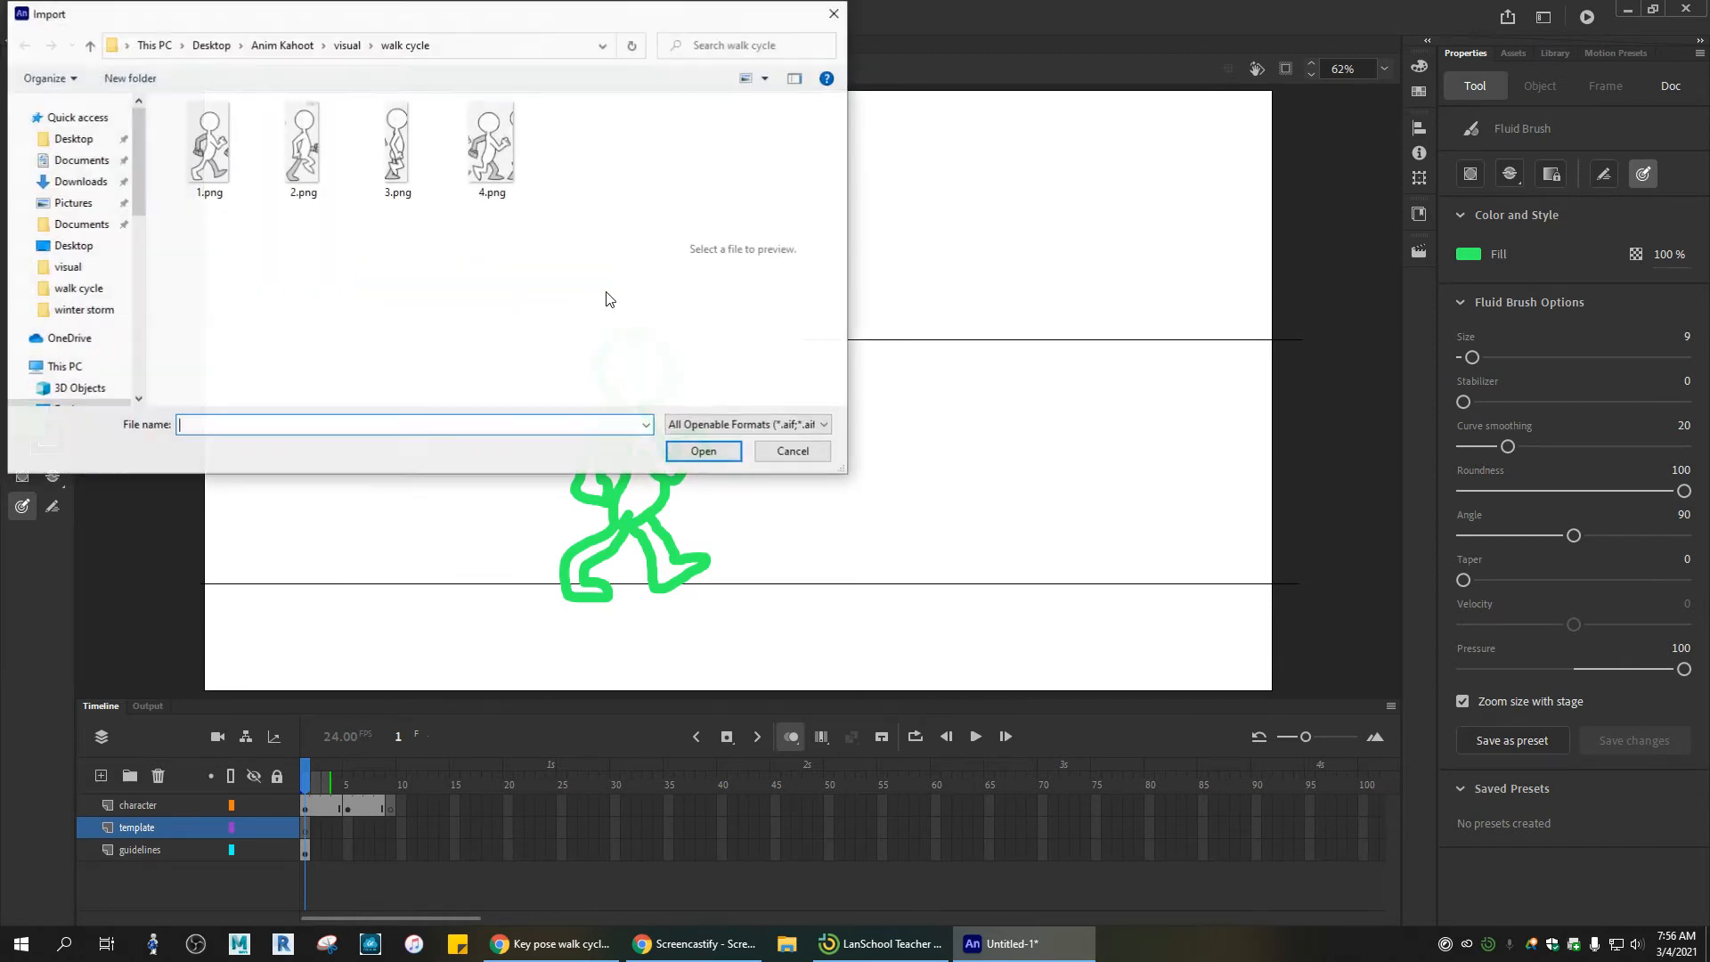
click(399, 166)
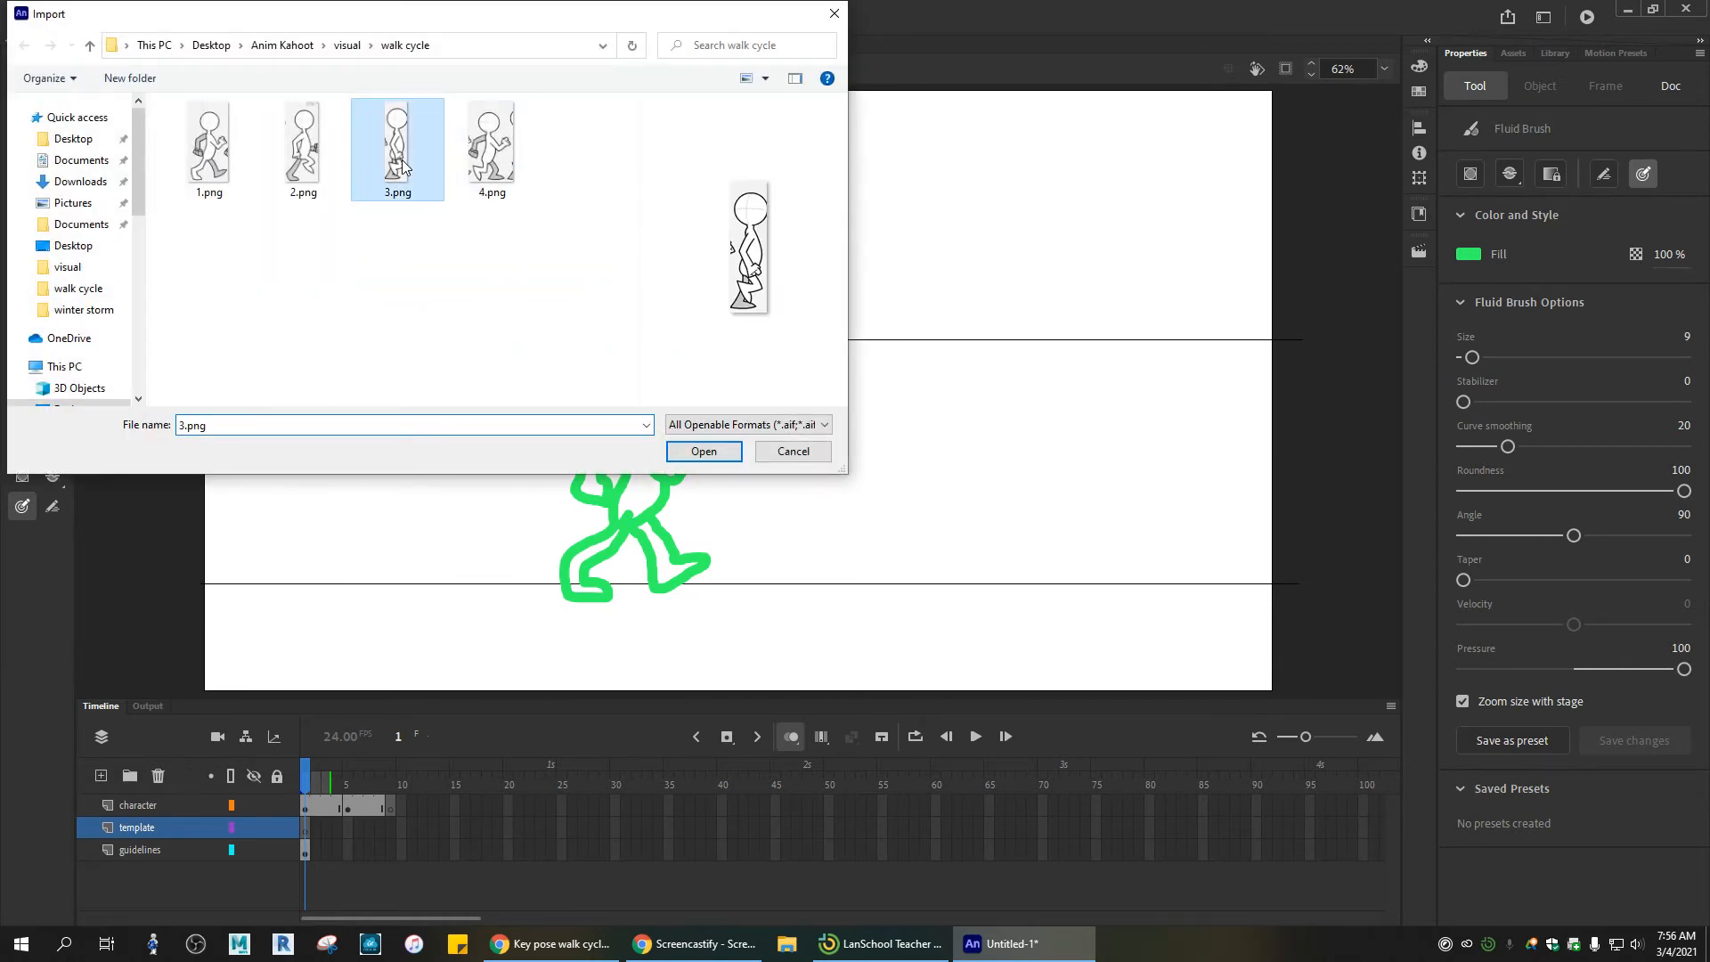
click(704, 452)
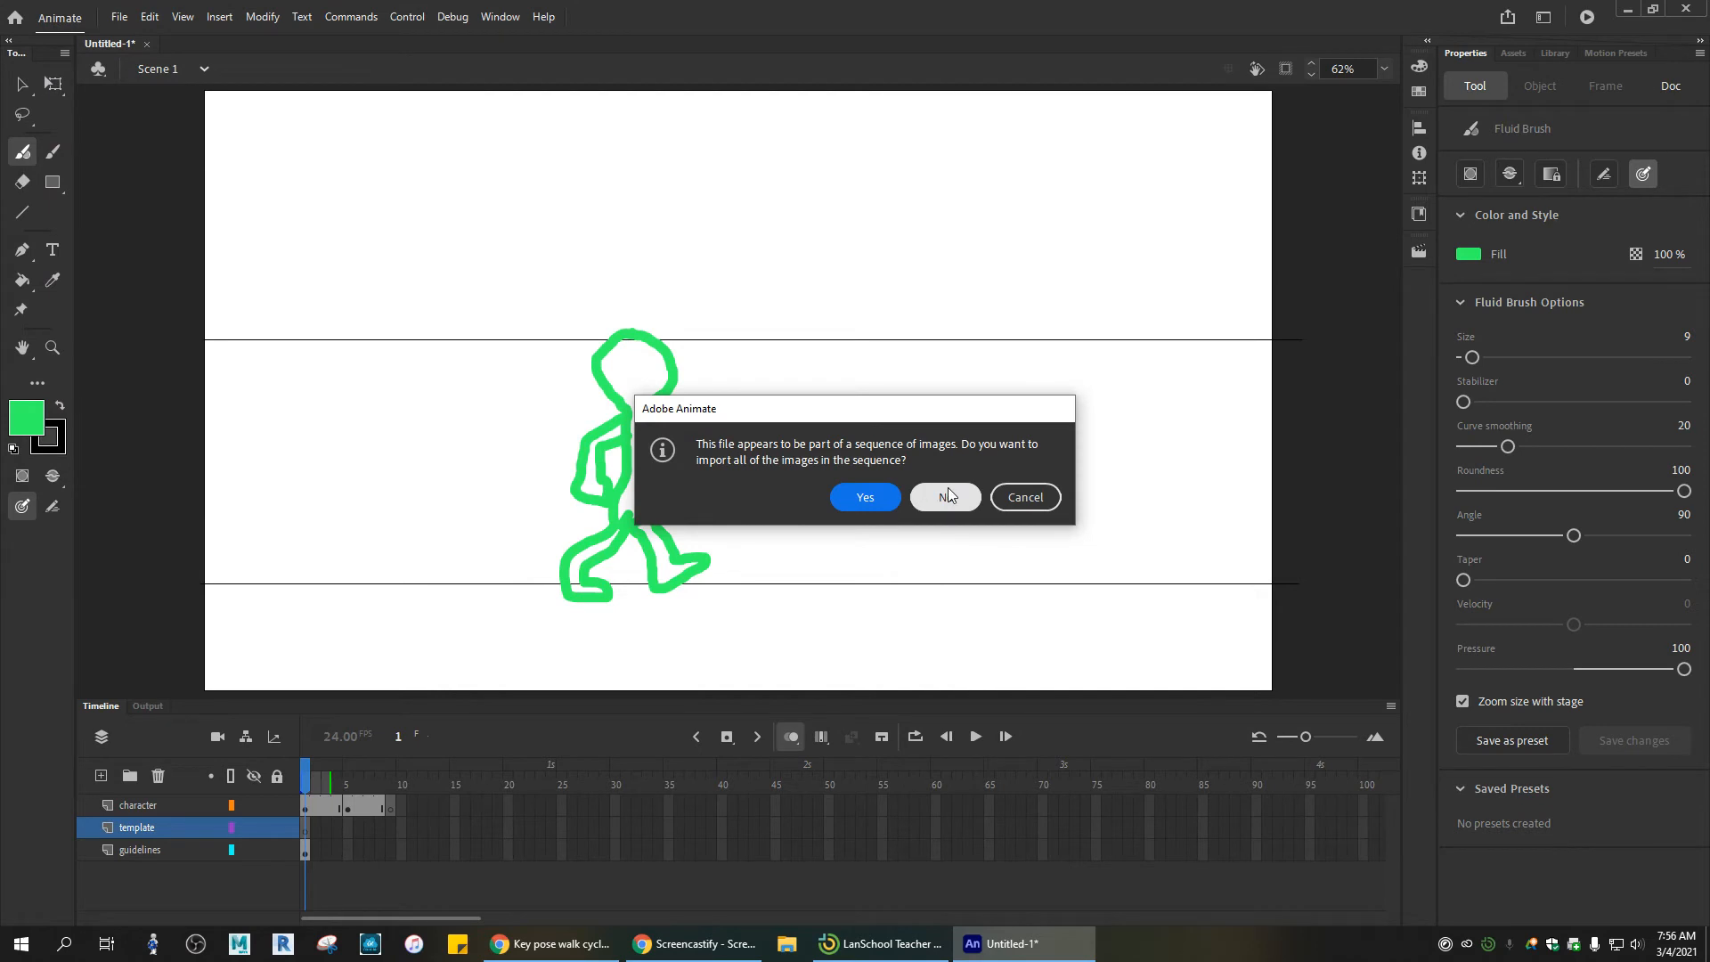
click(947, 497)
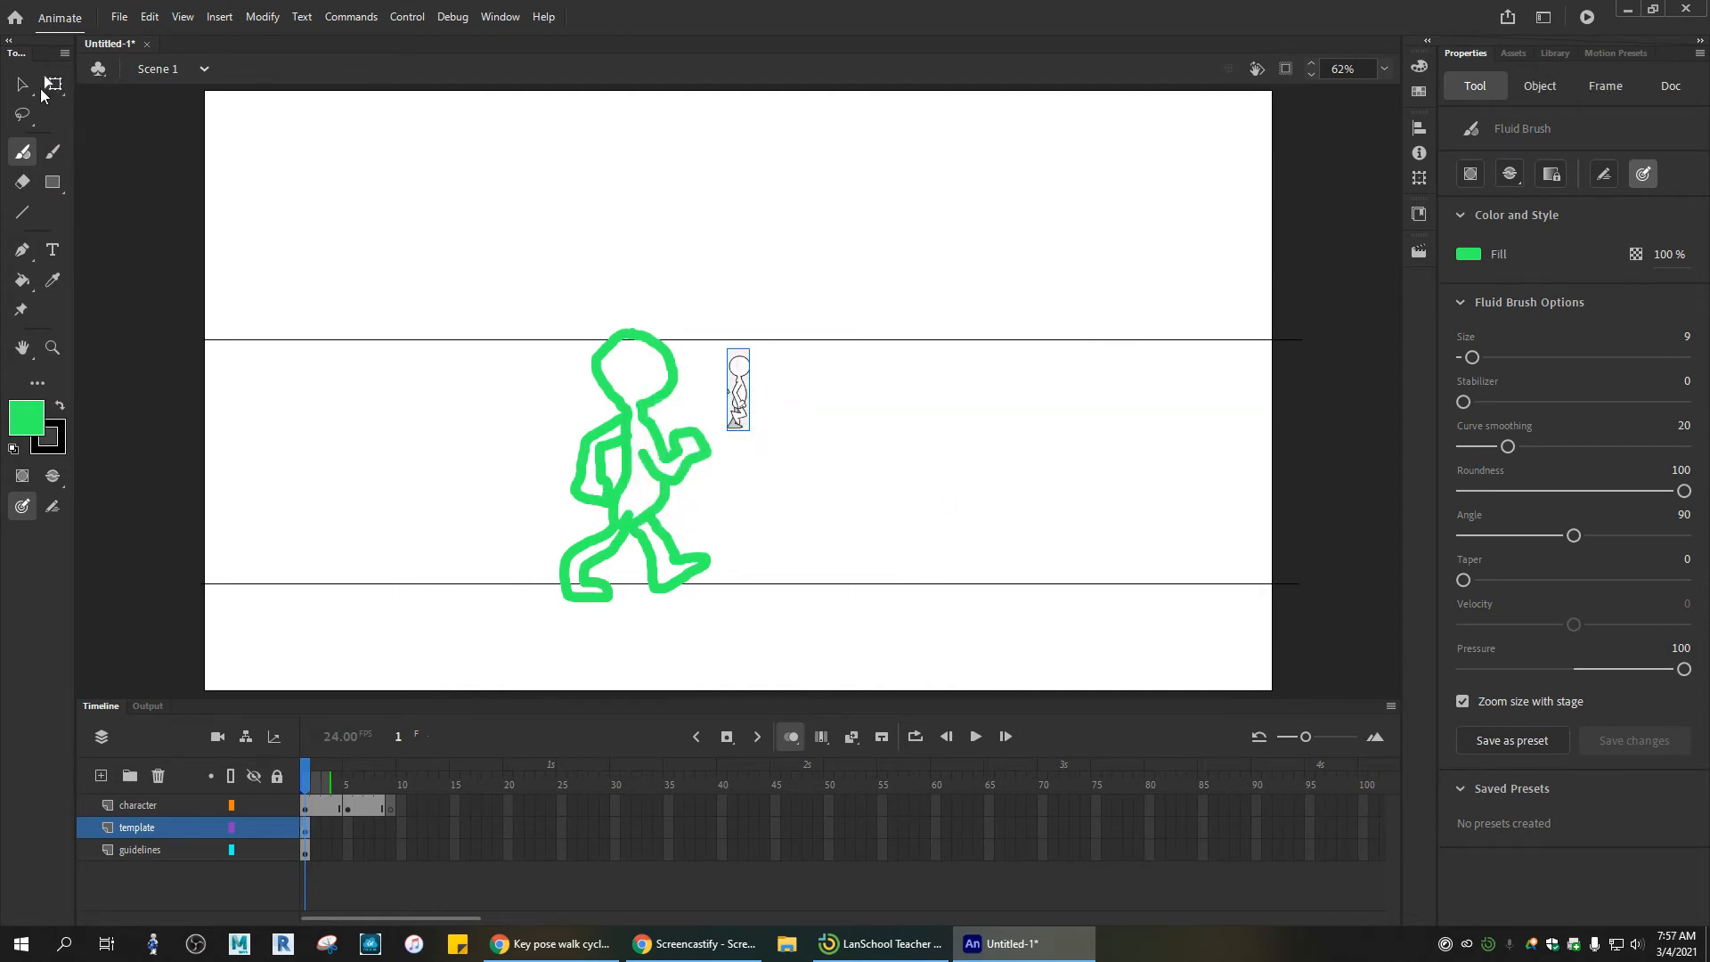
Step: Scale the 3.png pose with Free Transform to about 121 × 436 px and place it at about X 798, Y 485
click(52, 86)
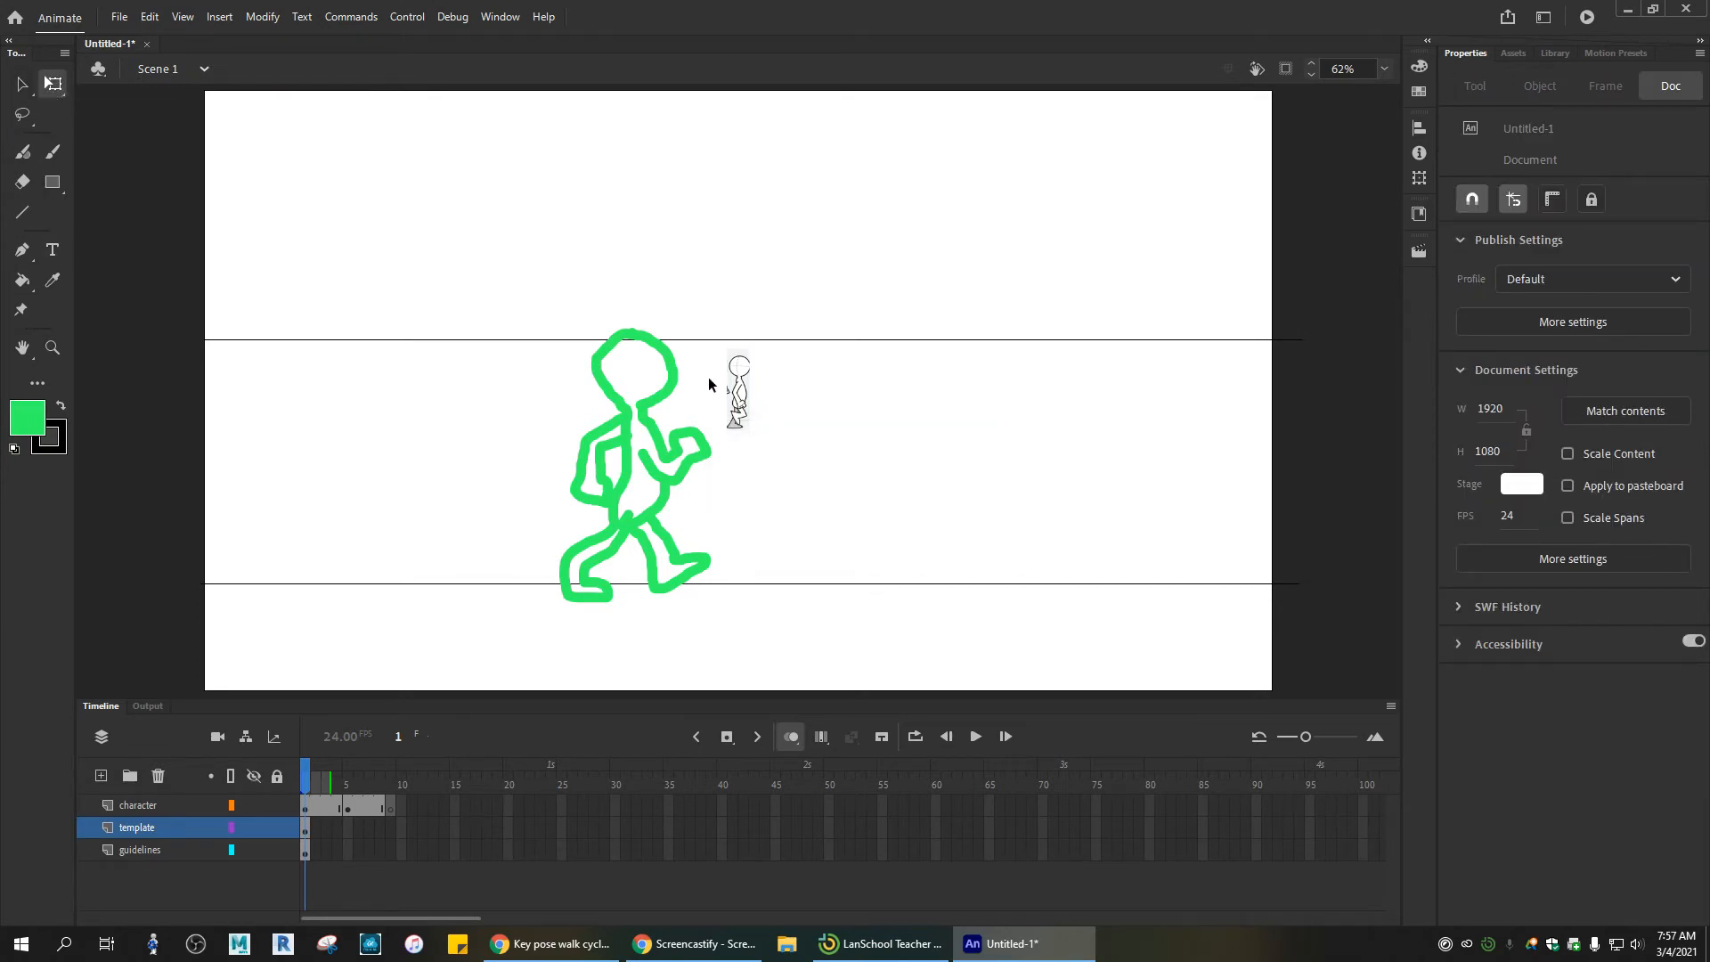
click(739, 392)
drag(725, 433, 575, 525)
drag(739, 451, 738, 545)
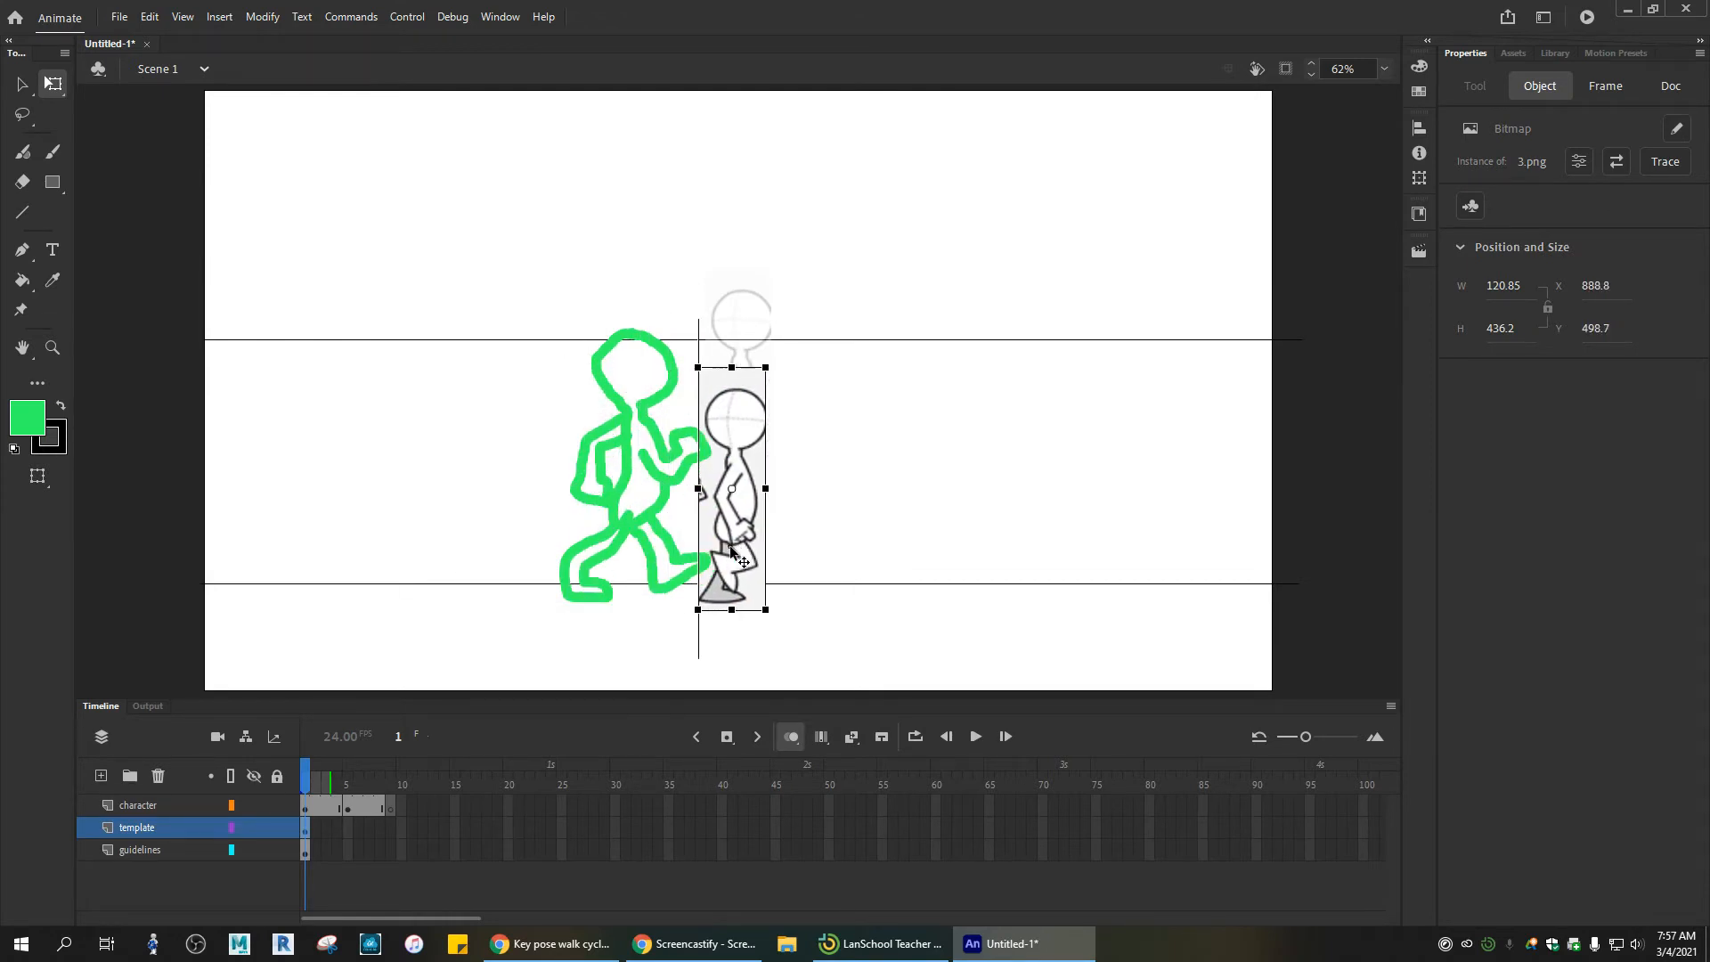
click(391, 806)
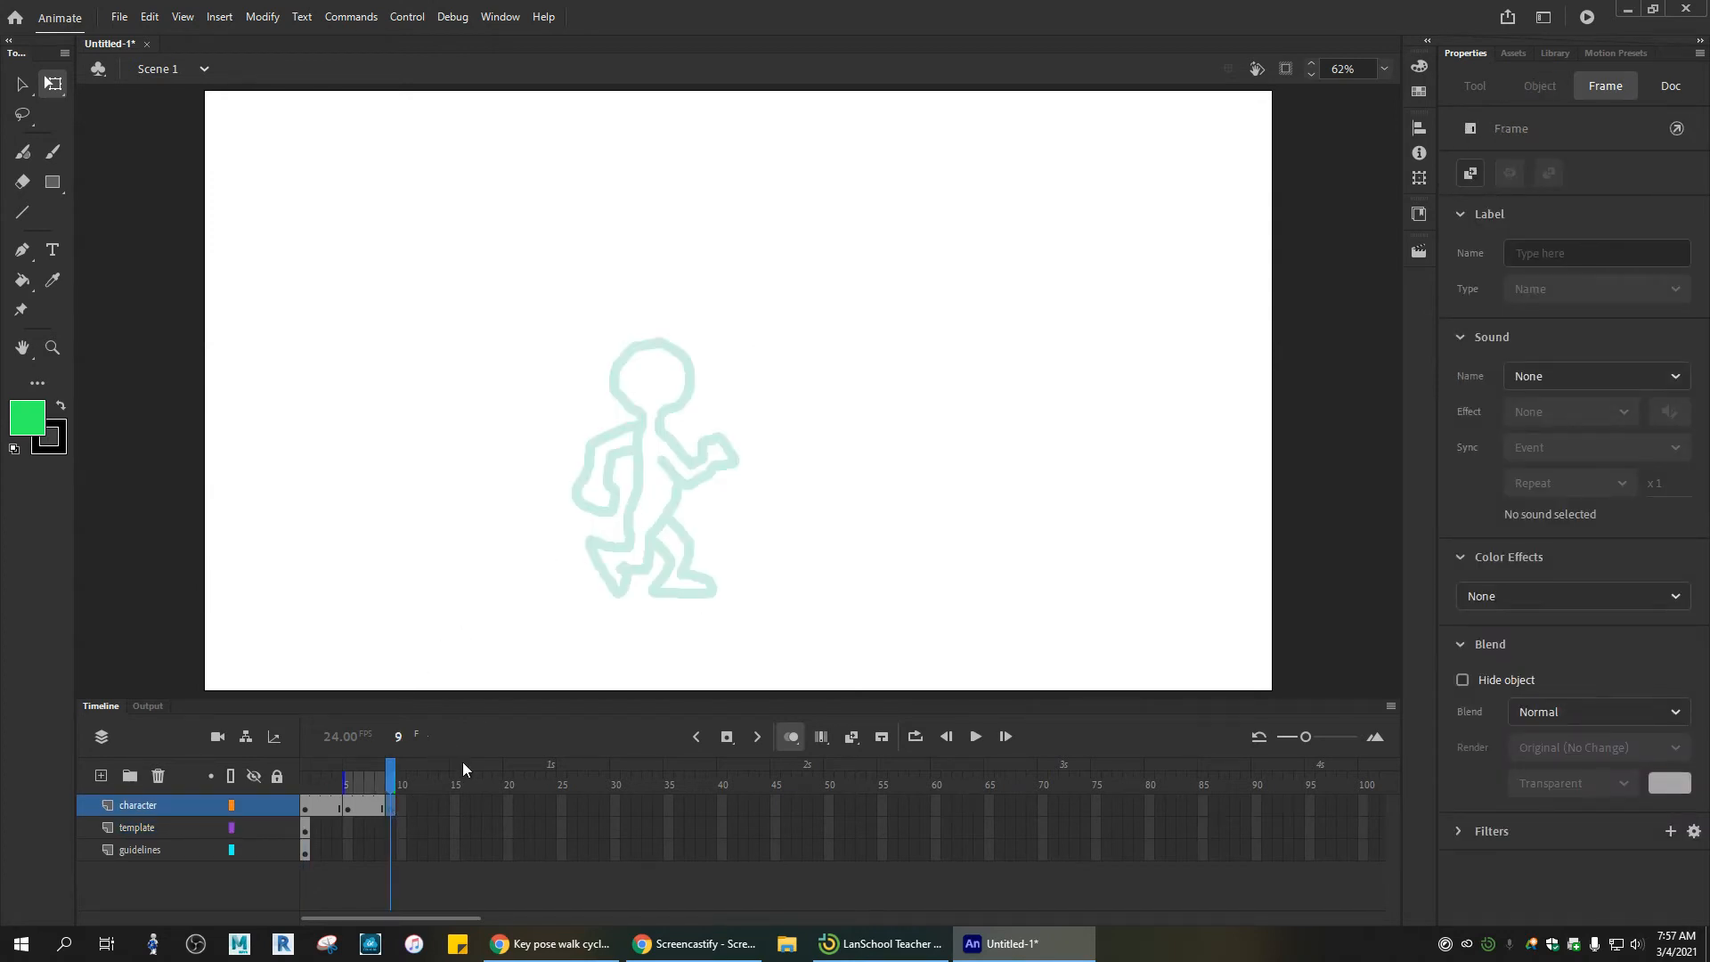
click(383, 830)
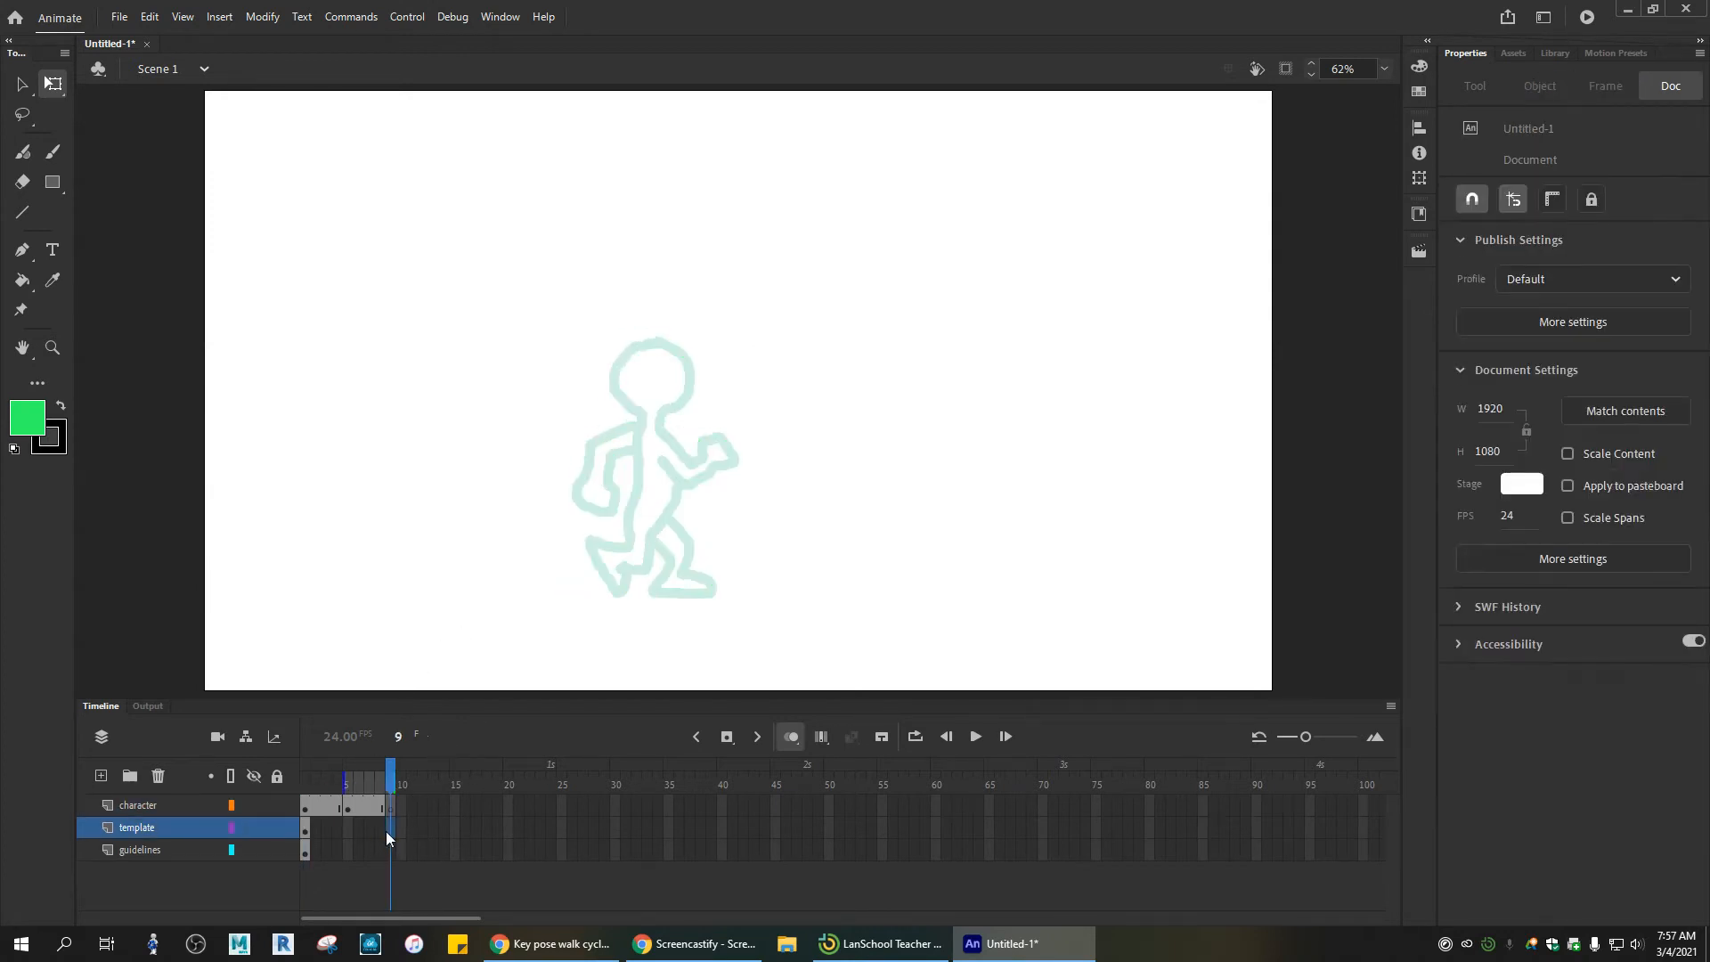
click(304, 828)
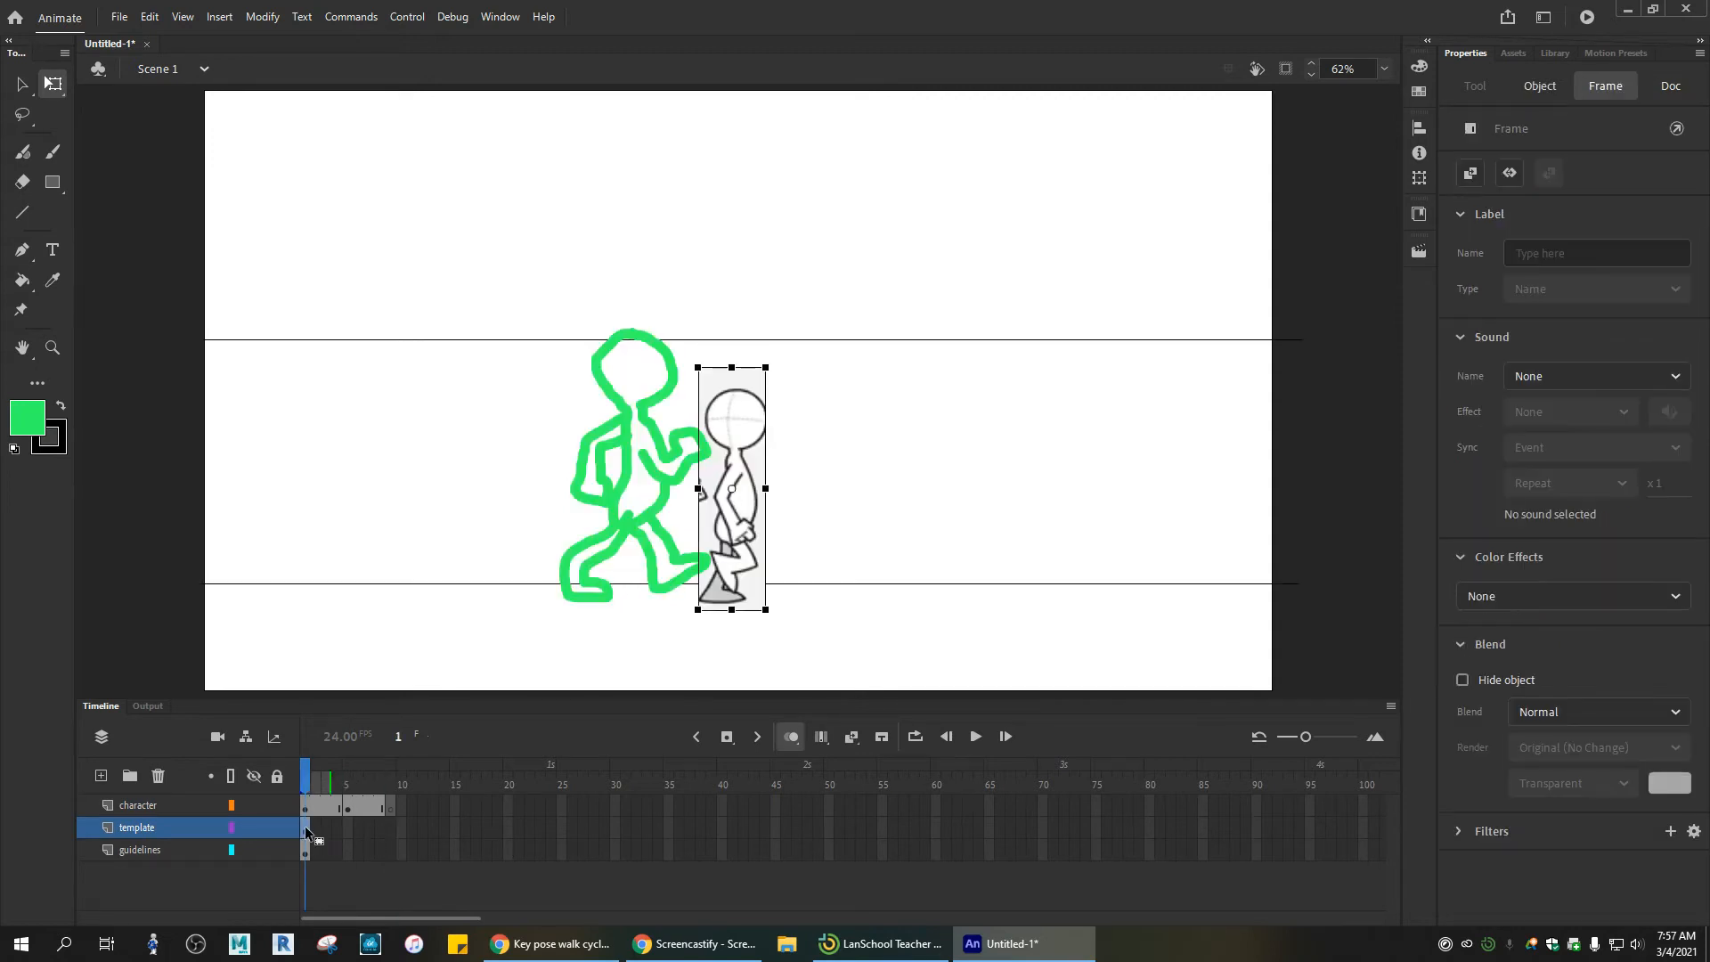
drag(718, 557, 661, 556)
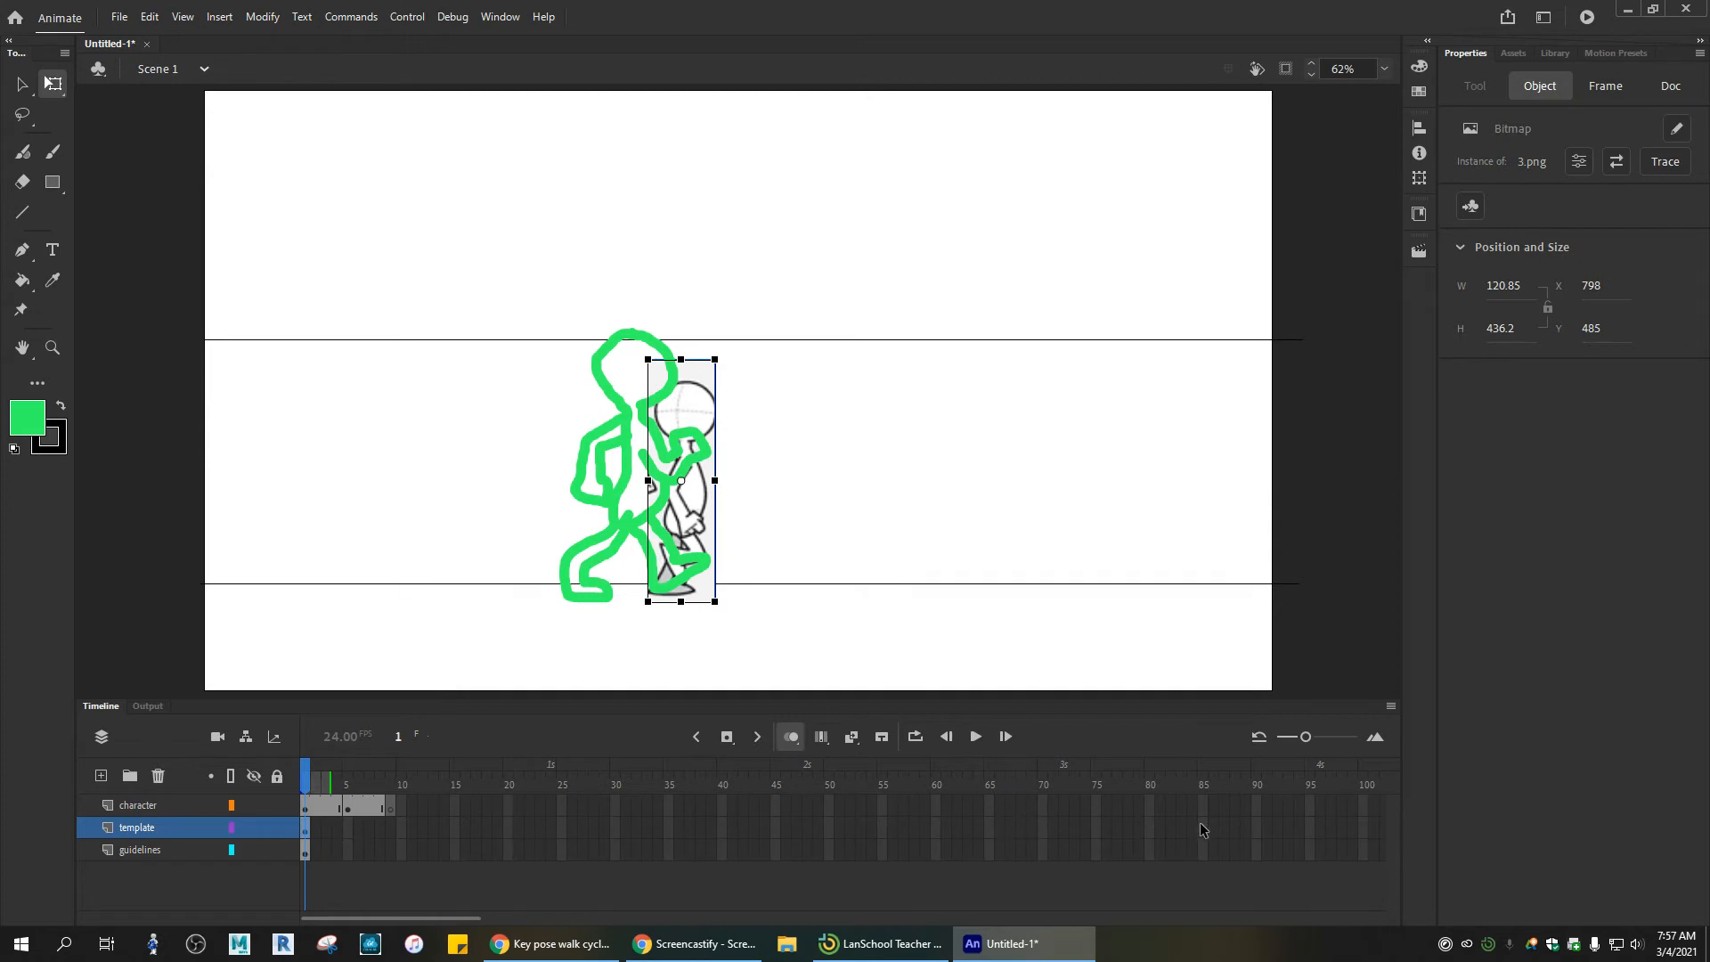
Step: Extend the template, character and guidelines layers to frame 45
click(777, 827)
key(F5)
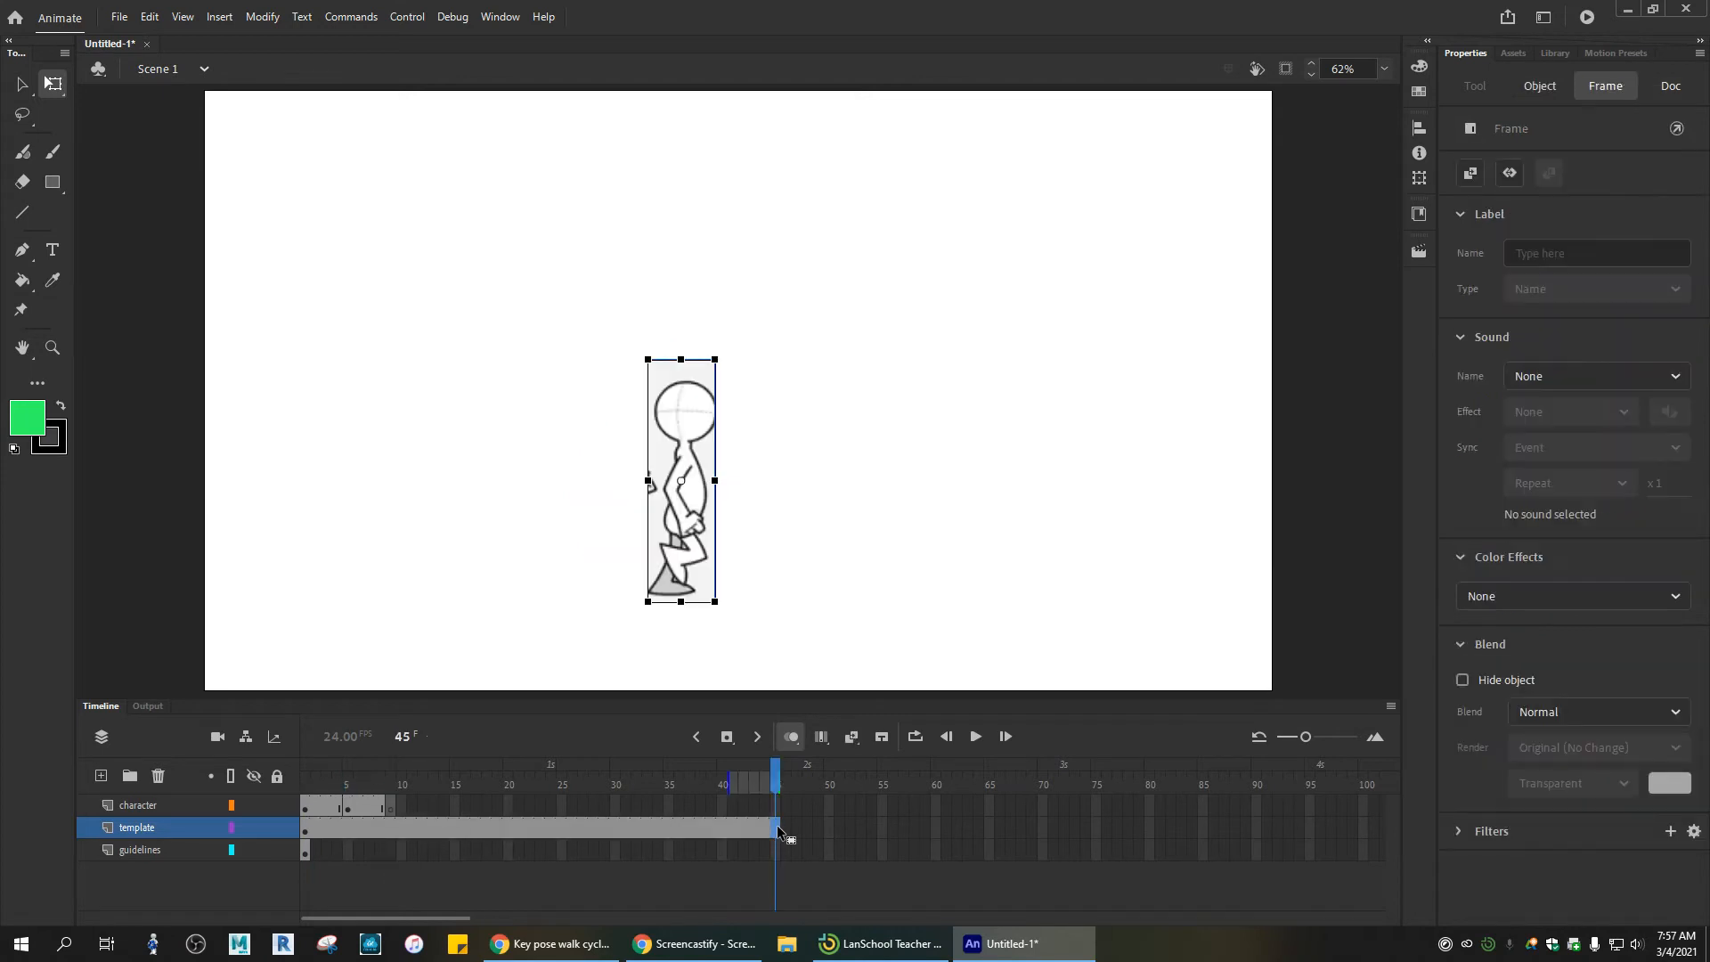
click(777, 804)
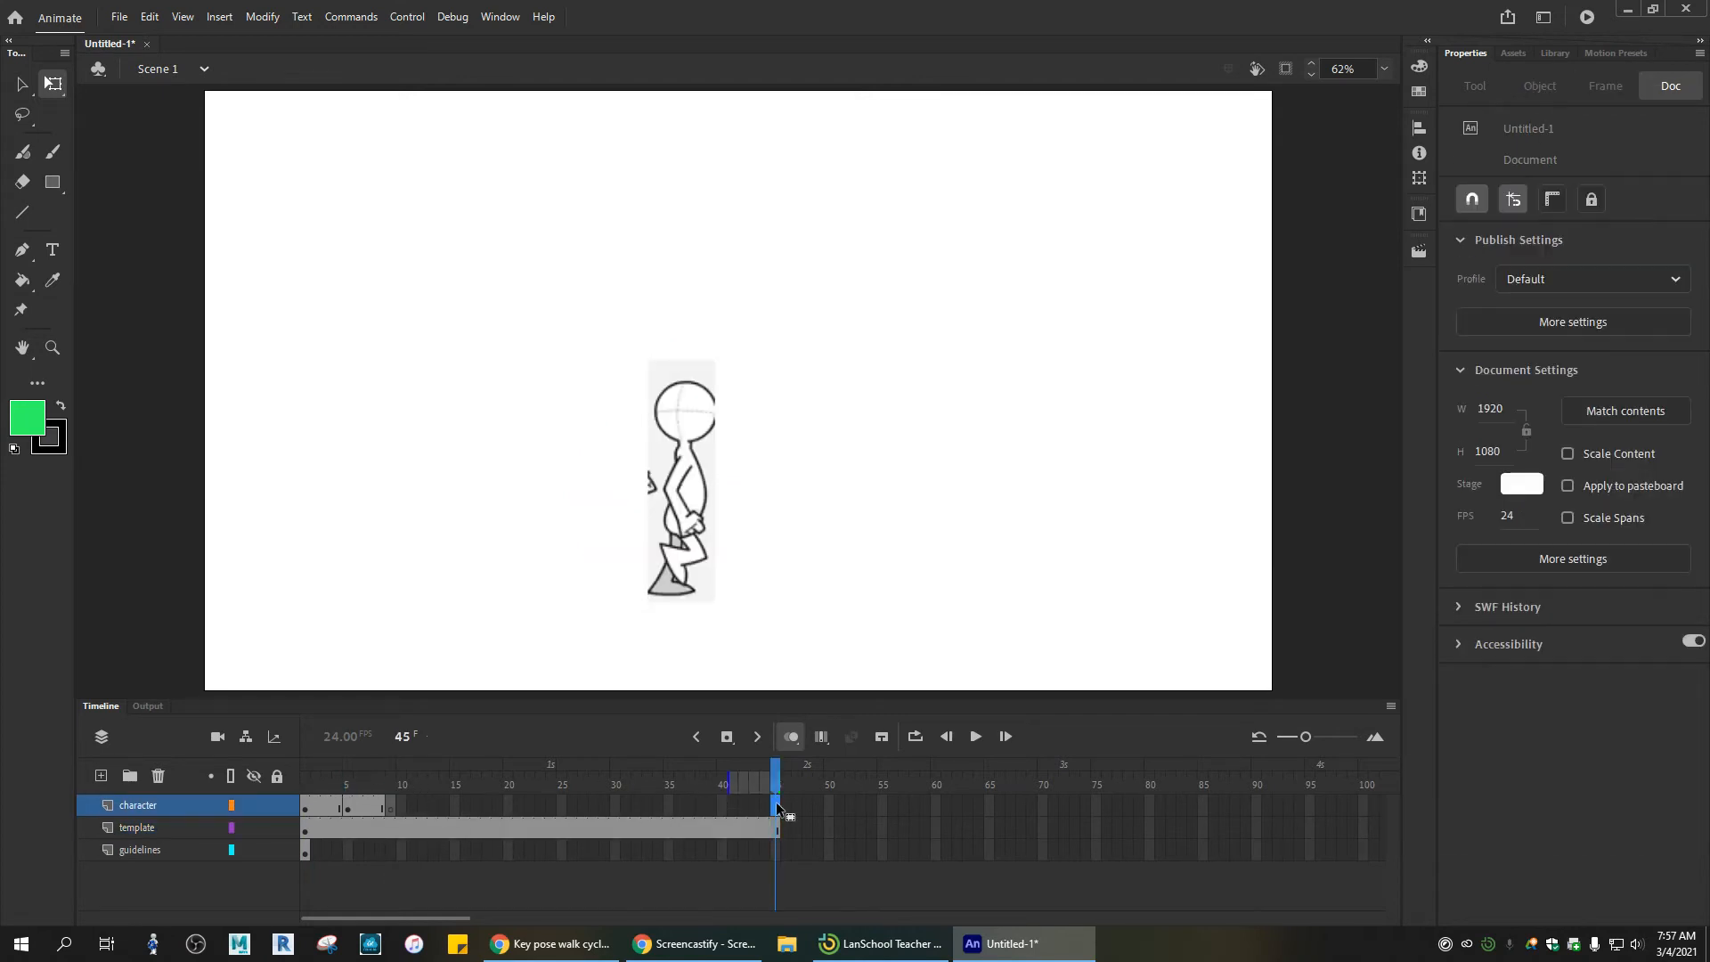
key(F5)
click(775, 850)
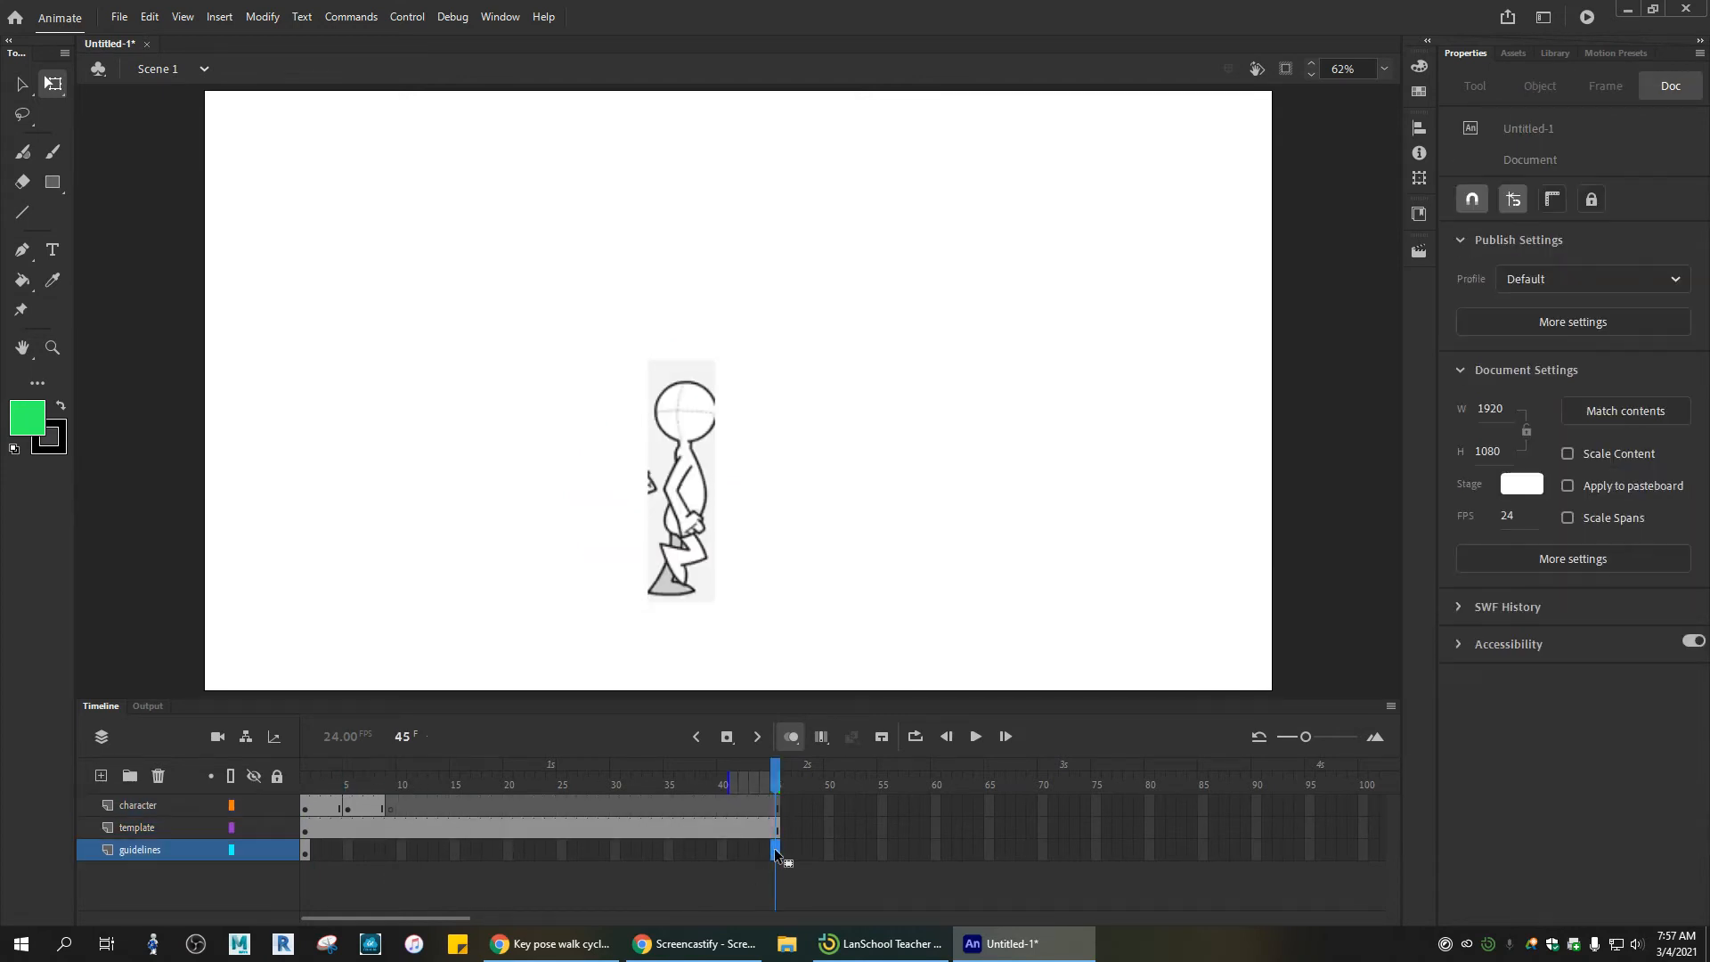
key(F5)
Step: At frame 9, enlarge the 3.png pose to about 156 × 564 px and place it at about X 801, Y 371
click(671, 481)
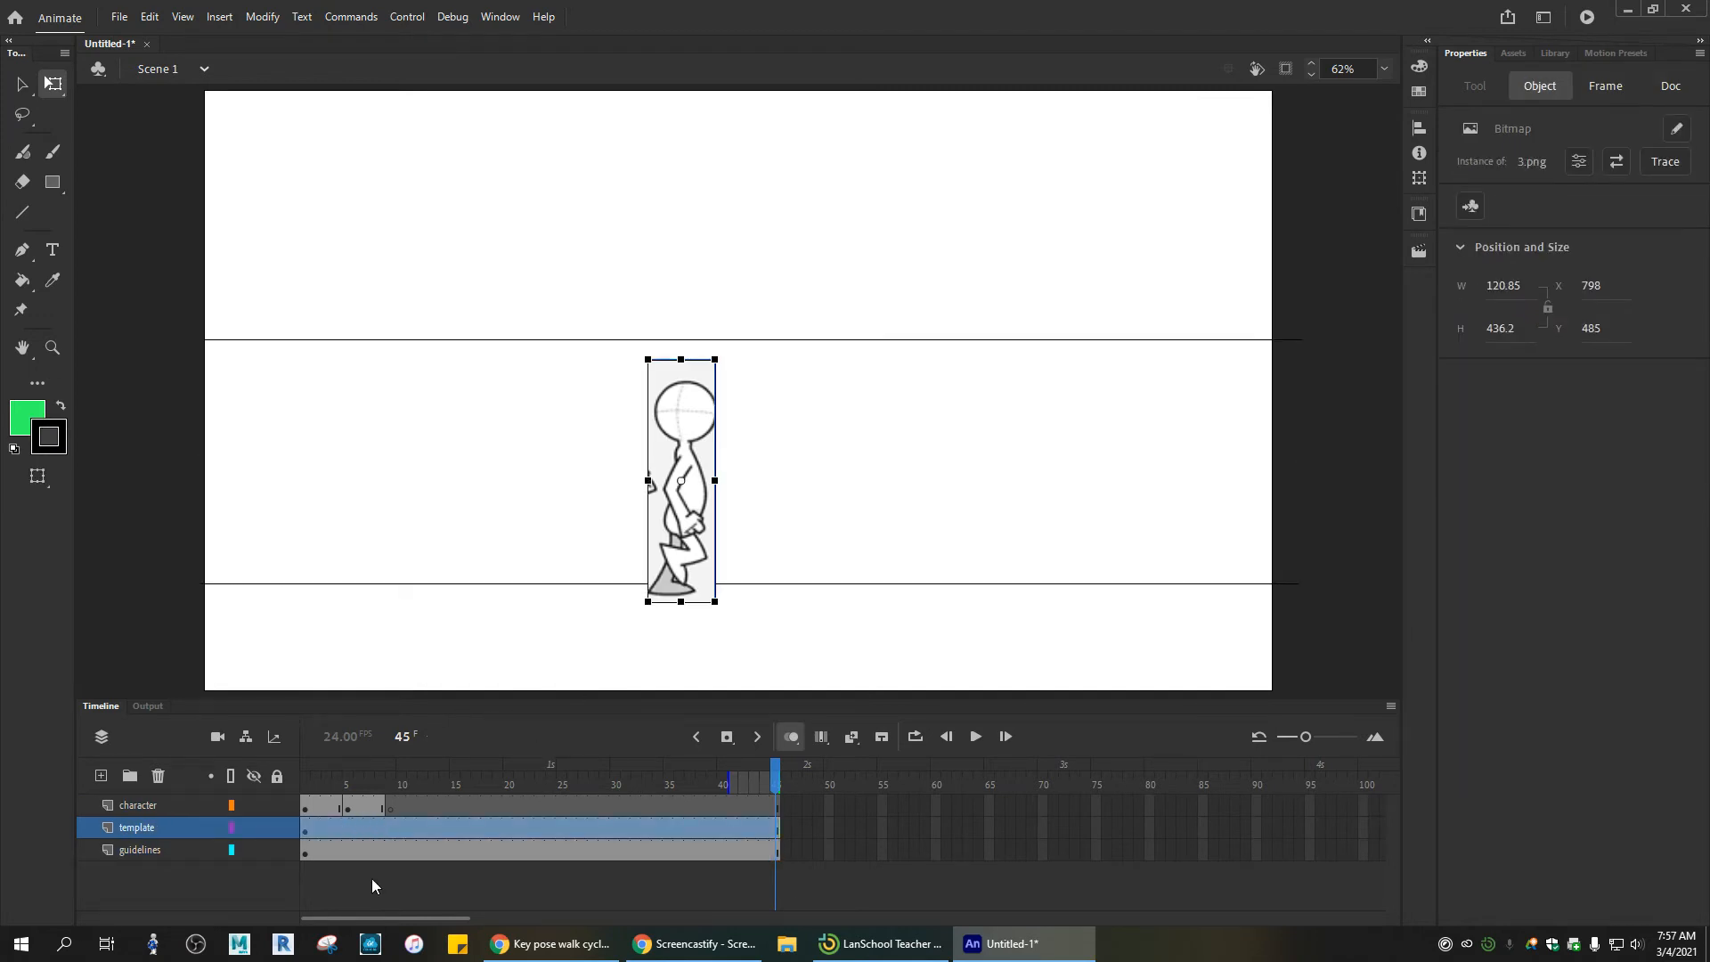
click(391, 806)
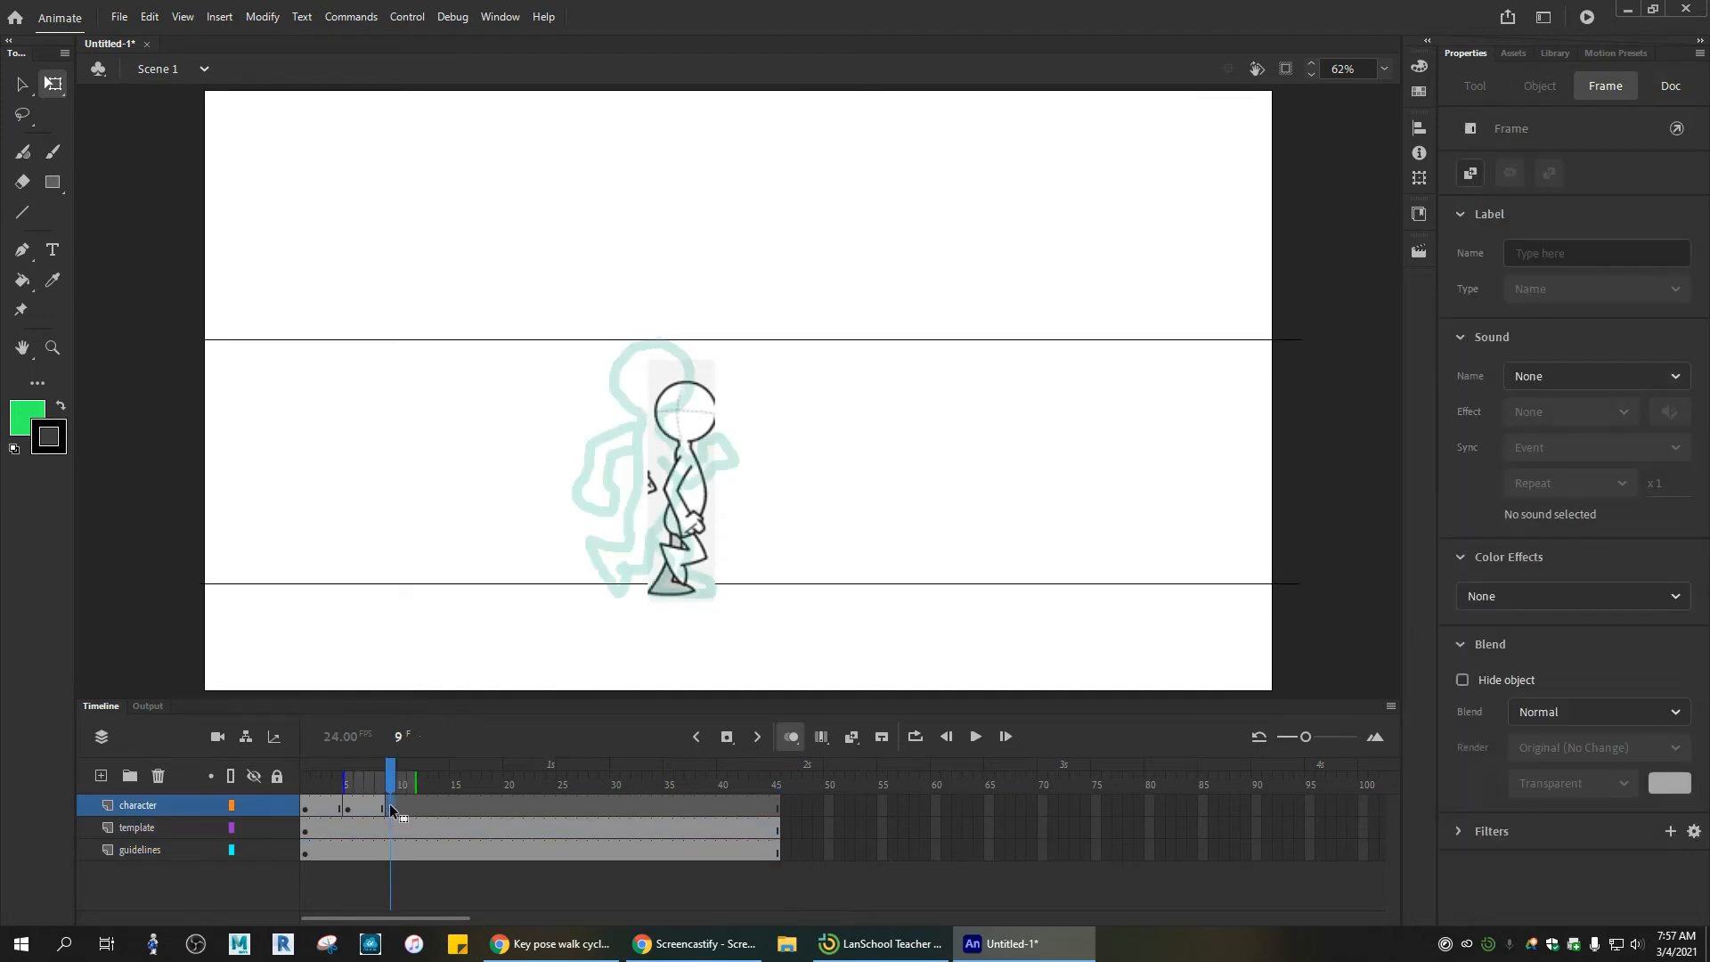
click(679, 506)
drag(679, 506, 651, 467)
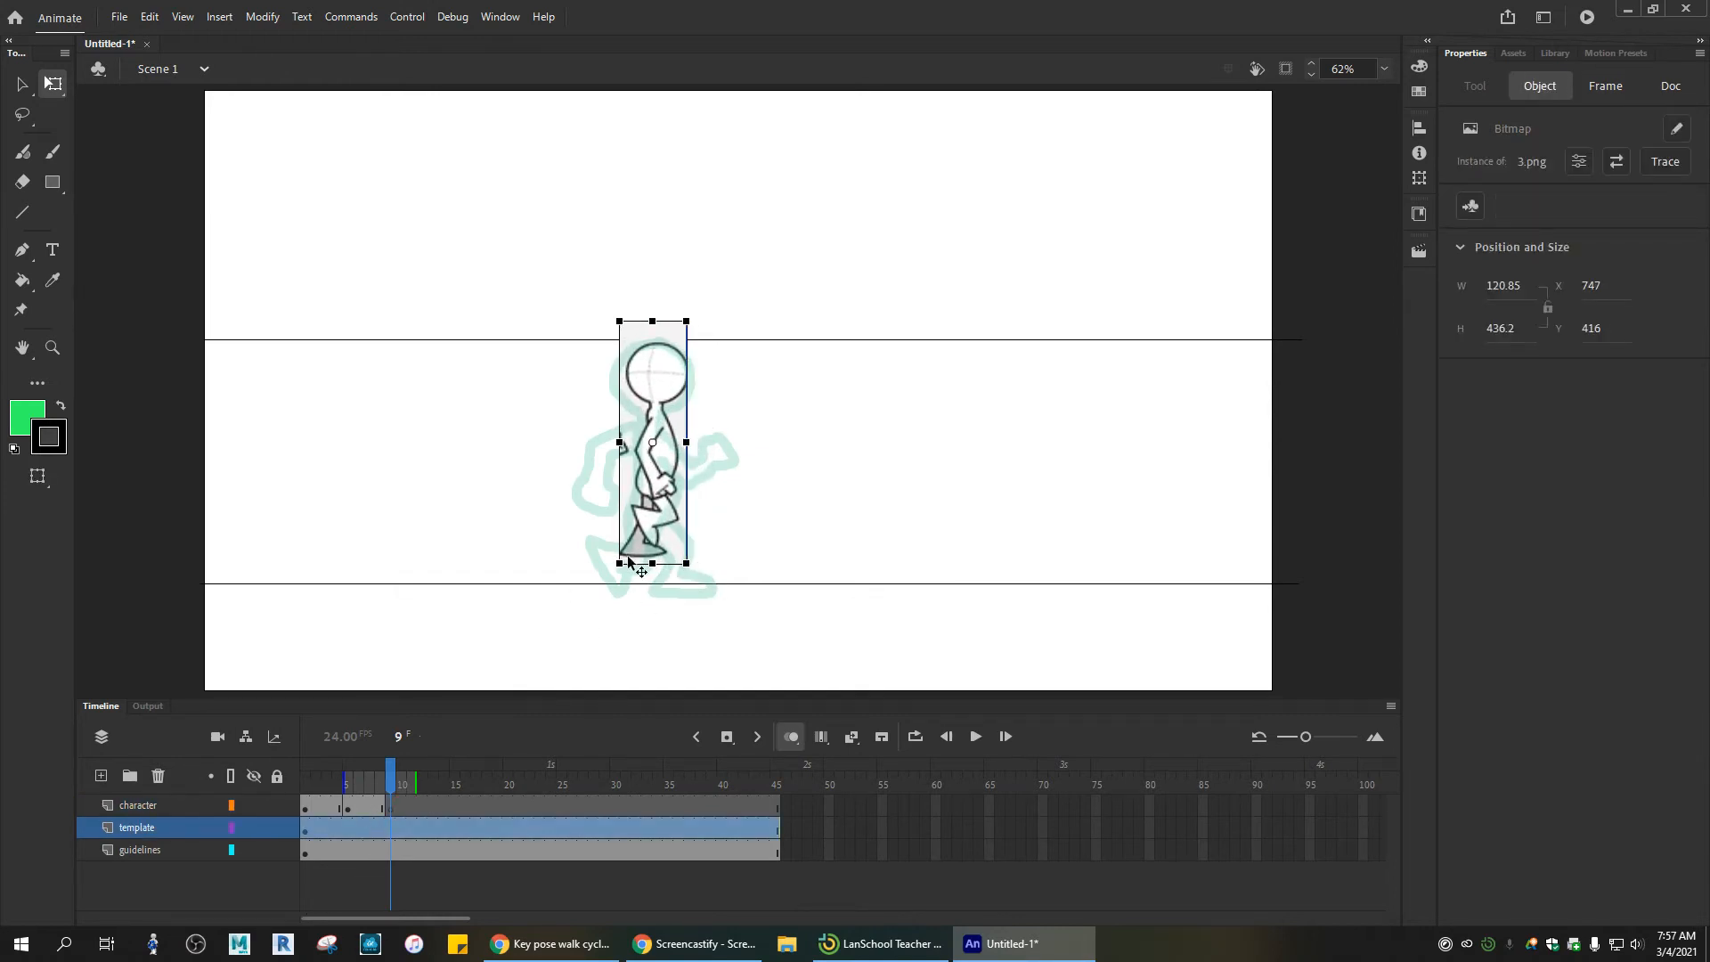
drag(620, 563, 583, 599)
drag(647, 526, 702, 521)
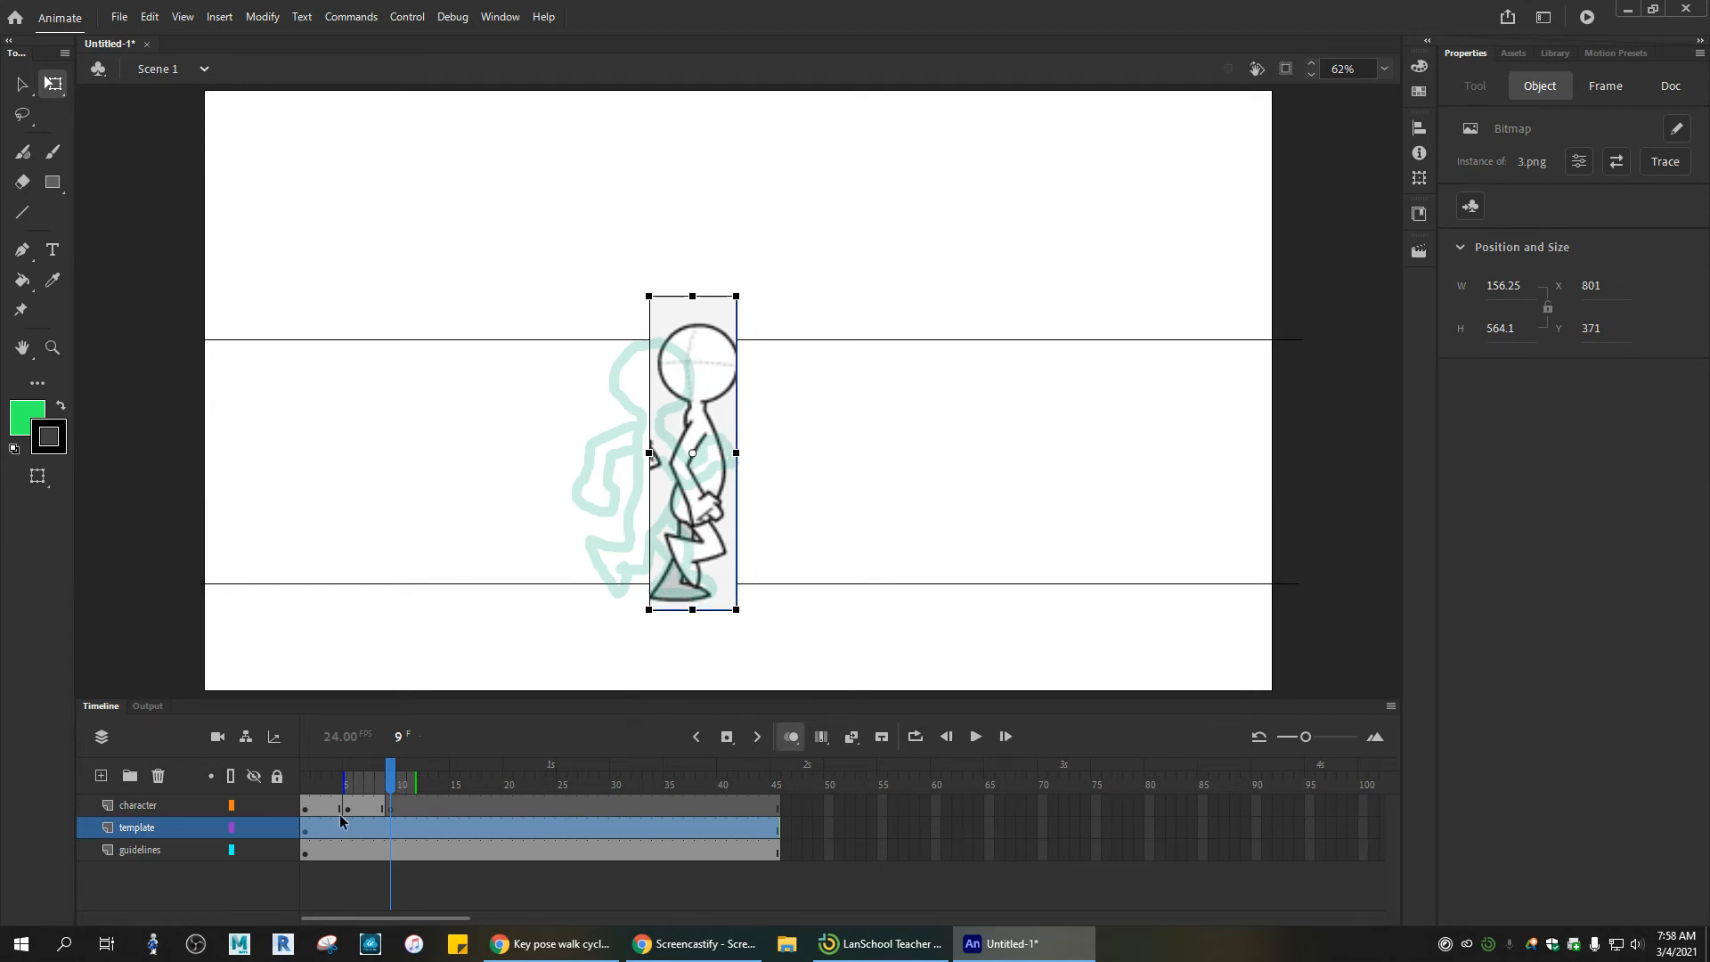
Step: Trace the 3.png pose in green with the Fluid Brush on frame 9 of the character layer, undoing and redrawing the first strokes
click(390, 811)
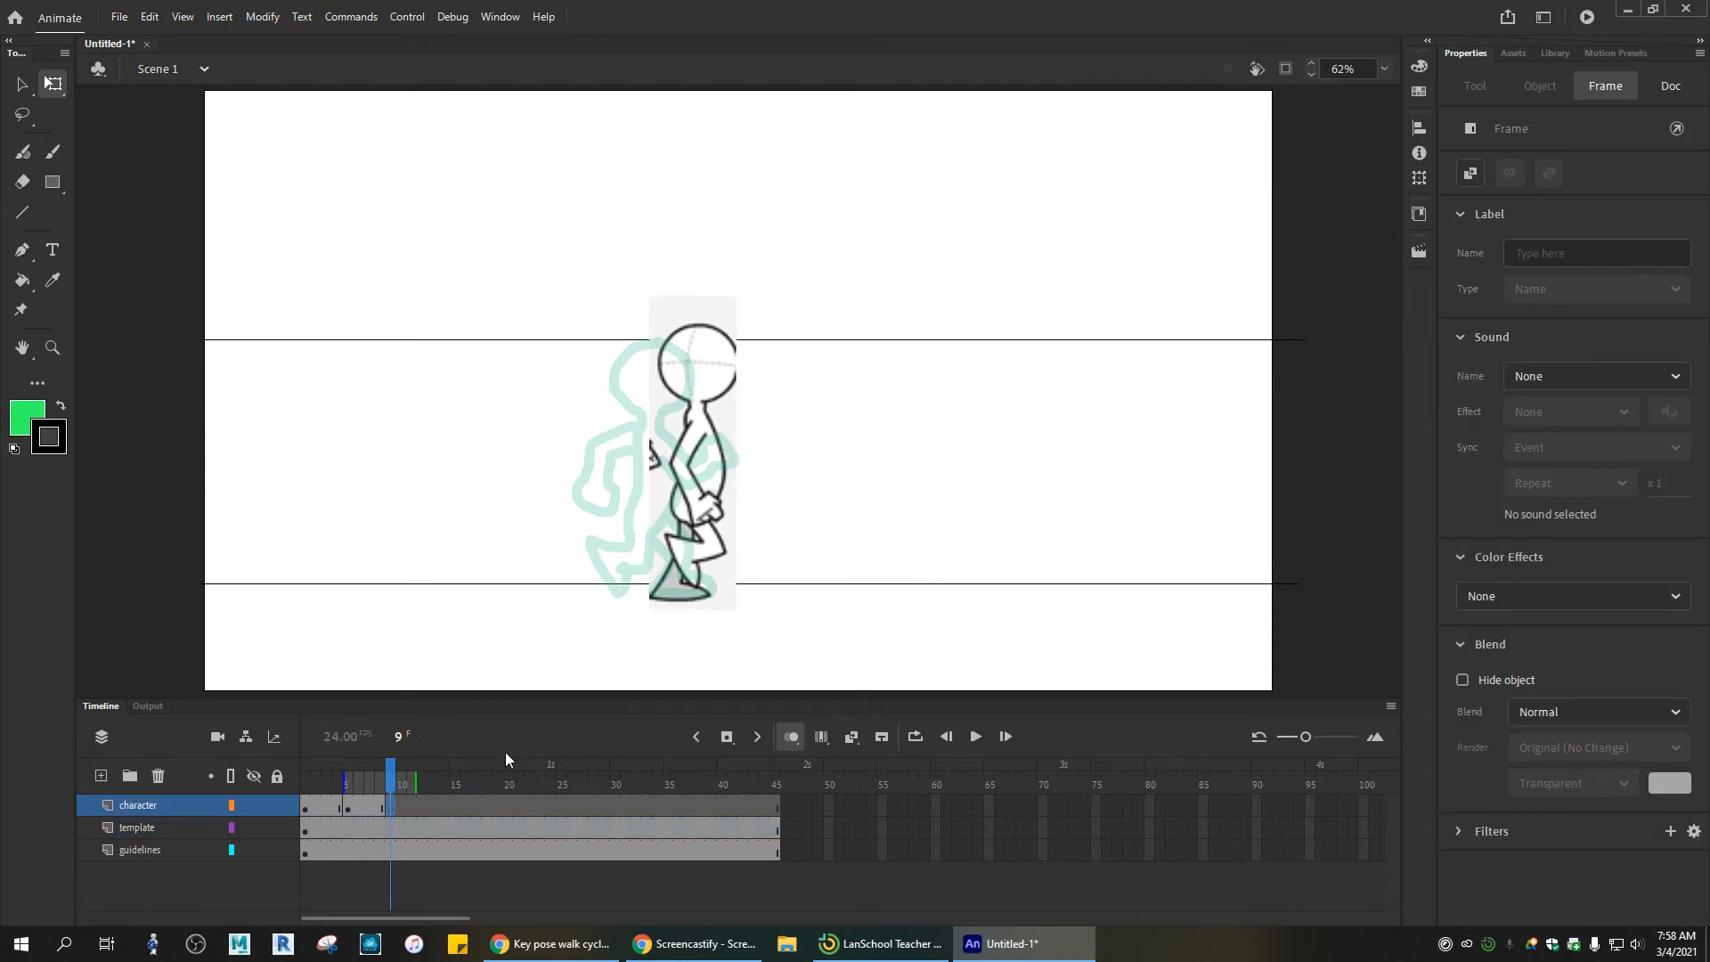
click(22, 152)
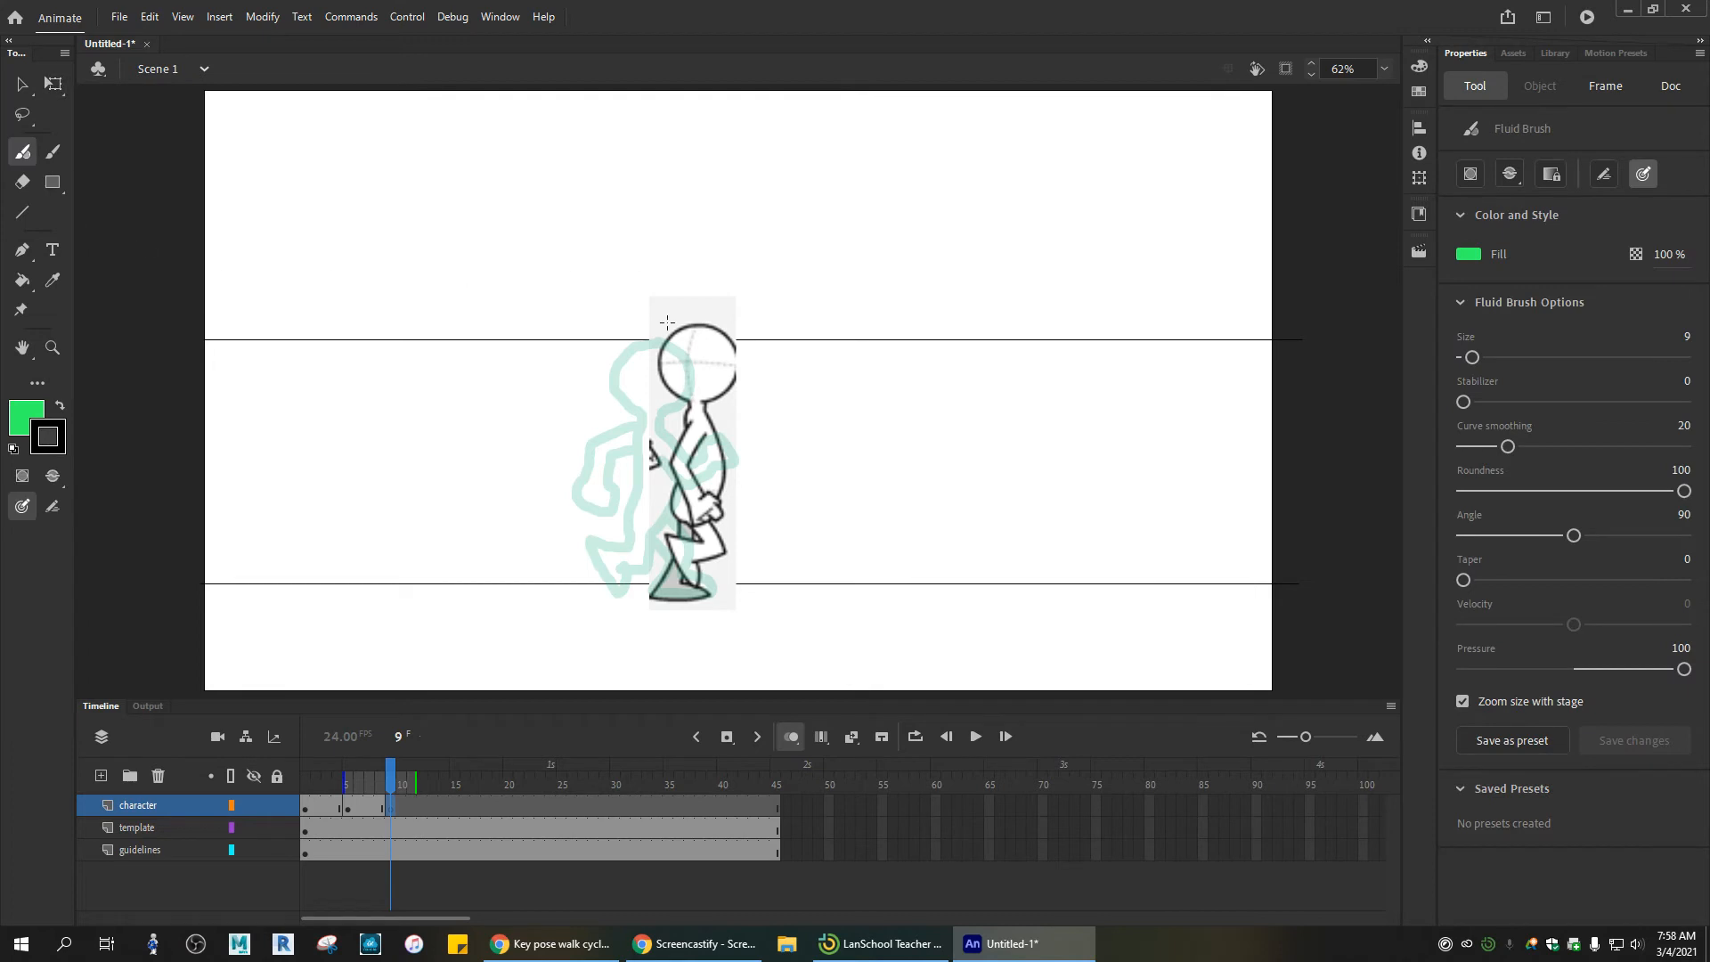
mouse_move(713, 326)
mouse_down()
mouse_move(682, 321)
mouse_move(695, 332)
mouse_move(665, 336)
mouse_move(657, 374)
mouse_move(687, 399)
mouse_move(667, 468)
mouse_move(681, 504)
mouse_move(725, 525)
mouse_move(724, 492)
mouse_move(696, 469)
mouse_move(702, 430)
mouse_up()
key(ctrl+z)
key(ctrl+z)
mouse_move(700, 321)
mouse_down()
mouse_move(738, 369)
mouse_move(705, 398)
mouse_move(719, 487)
mouse_move(675, 483)
mouse_move(679, 536)
mouse_move(701, 542)
mouse_move(664, 537)
mouse_move(697, 586)
mouse_move(699, 561)
mouse_move(729, 553)
mouse_move(721, 527)
mouse_move(670, 560)
mouse_move(650, 595)
mouse_move(706, 586)
mouse_up()
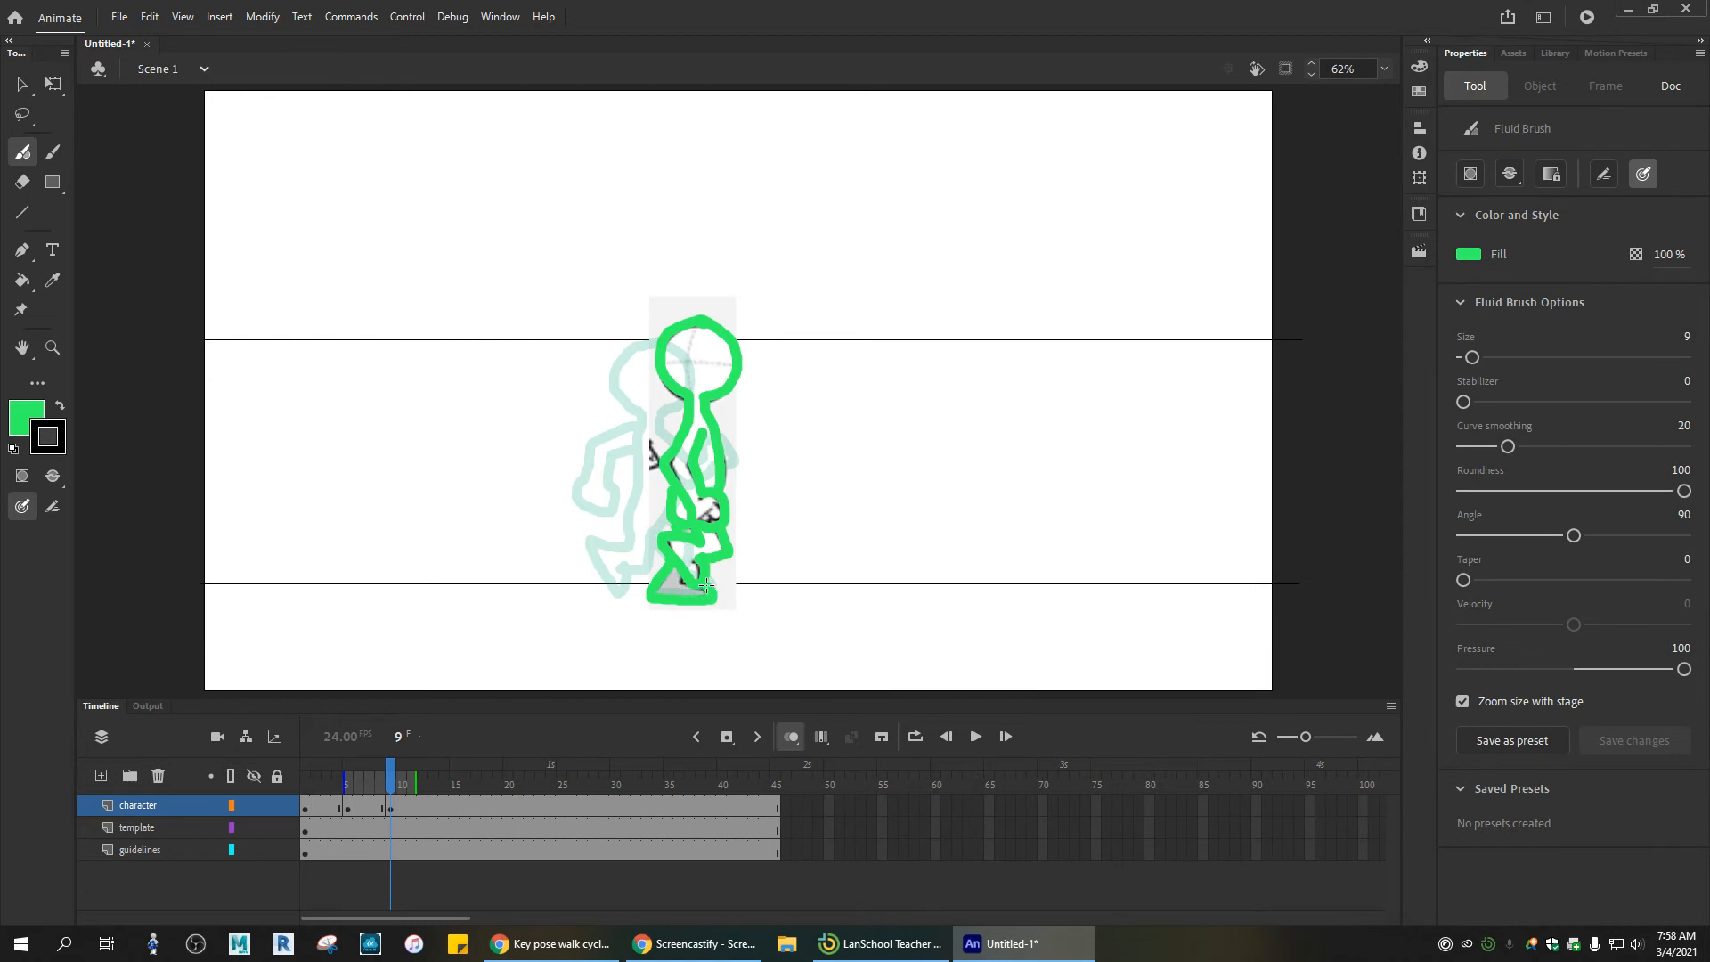
Step: Insert a blank keyframe at frame 13 of the character layer
click(430, 811)
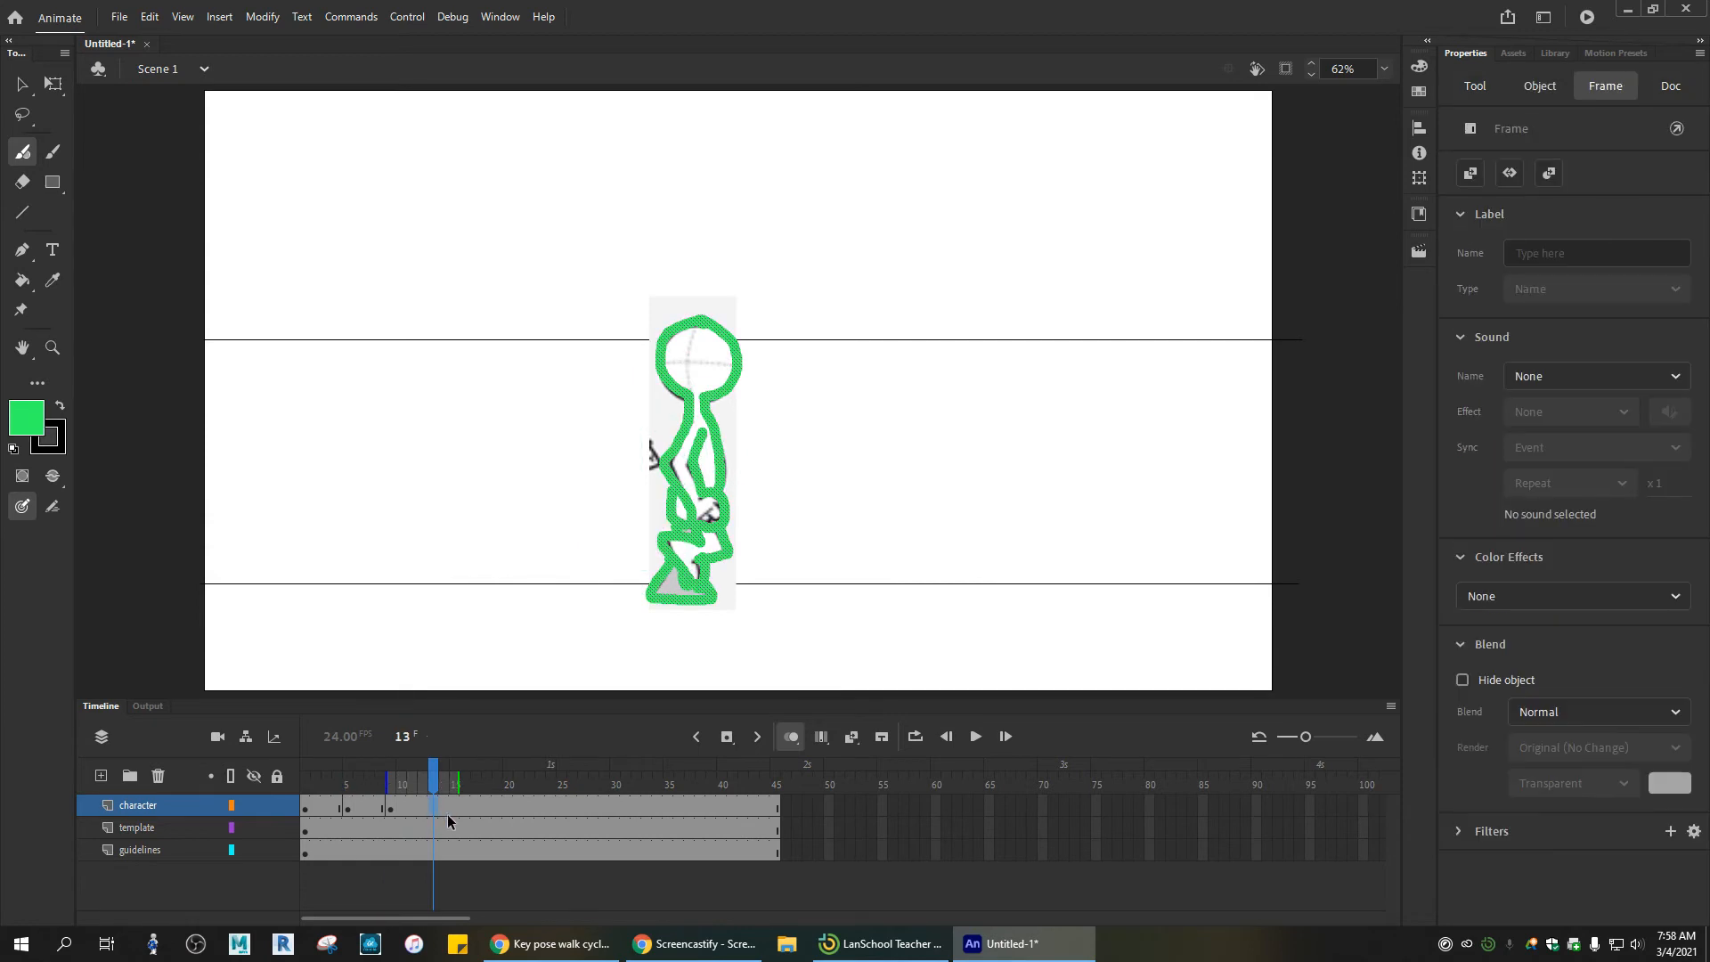
click(412, 808)
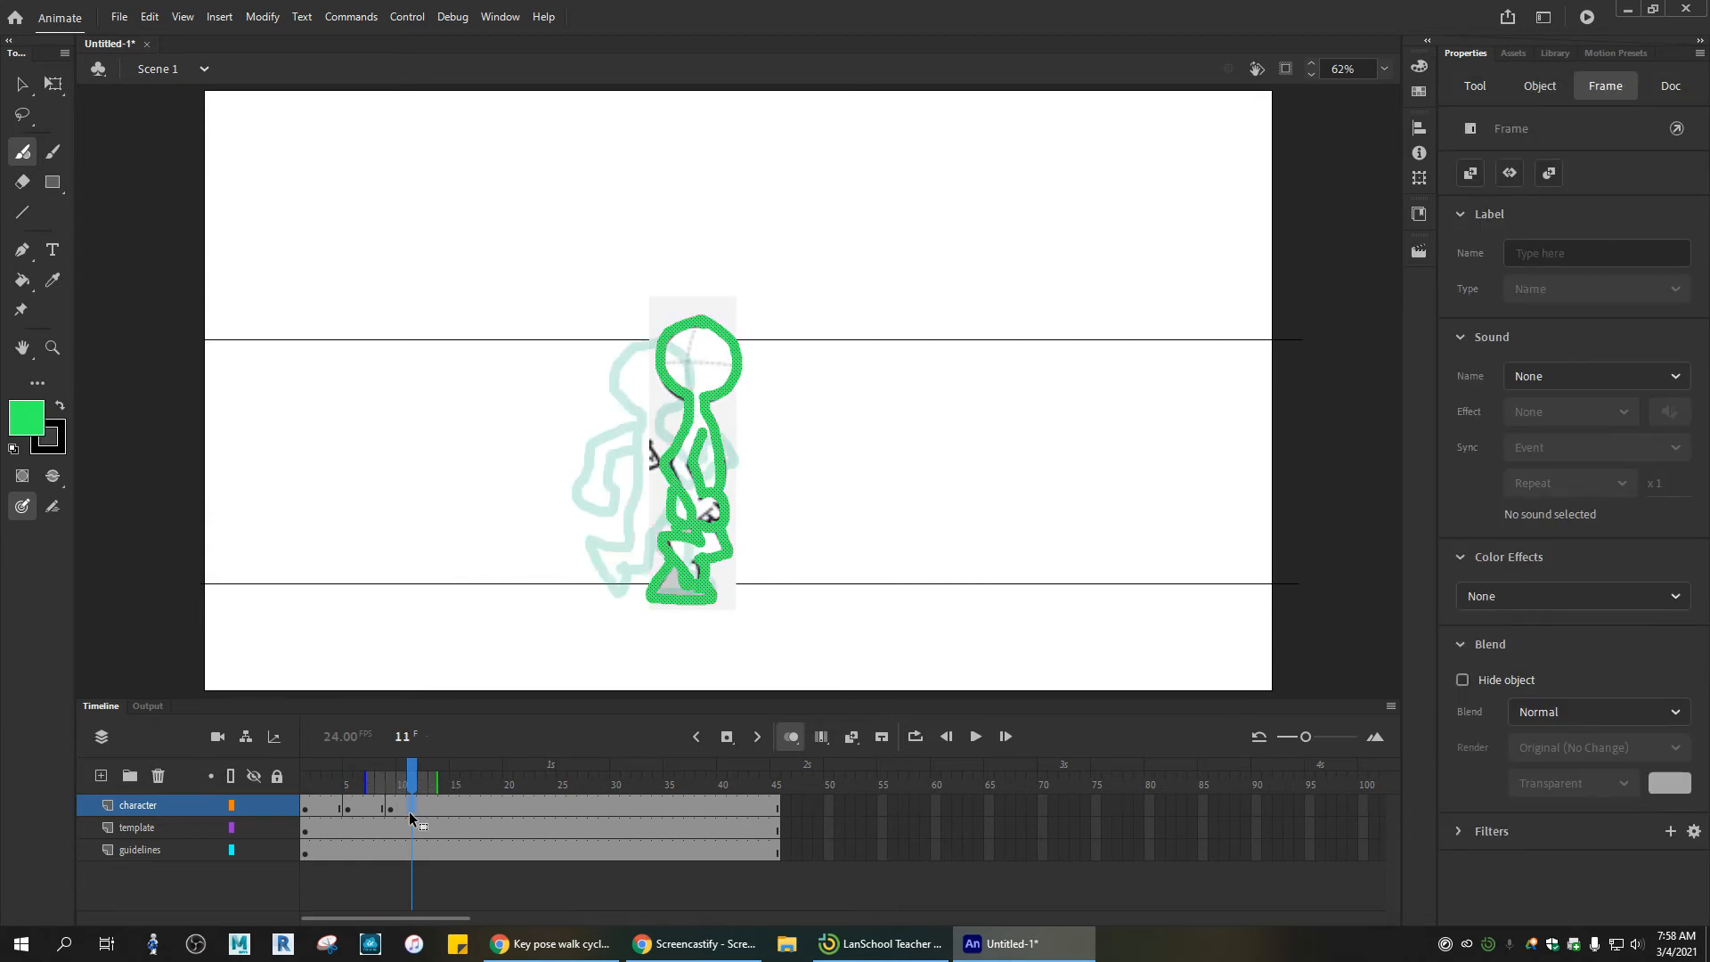
click(433, 811)
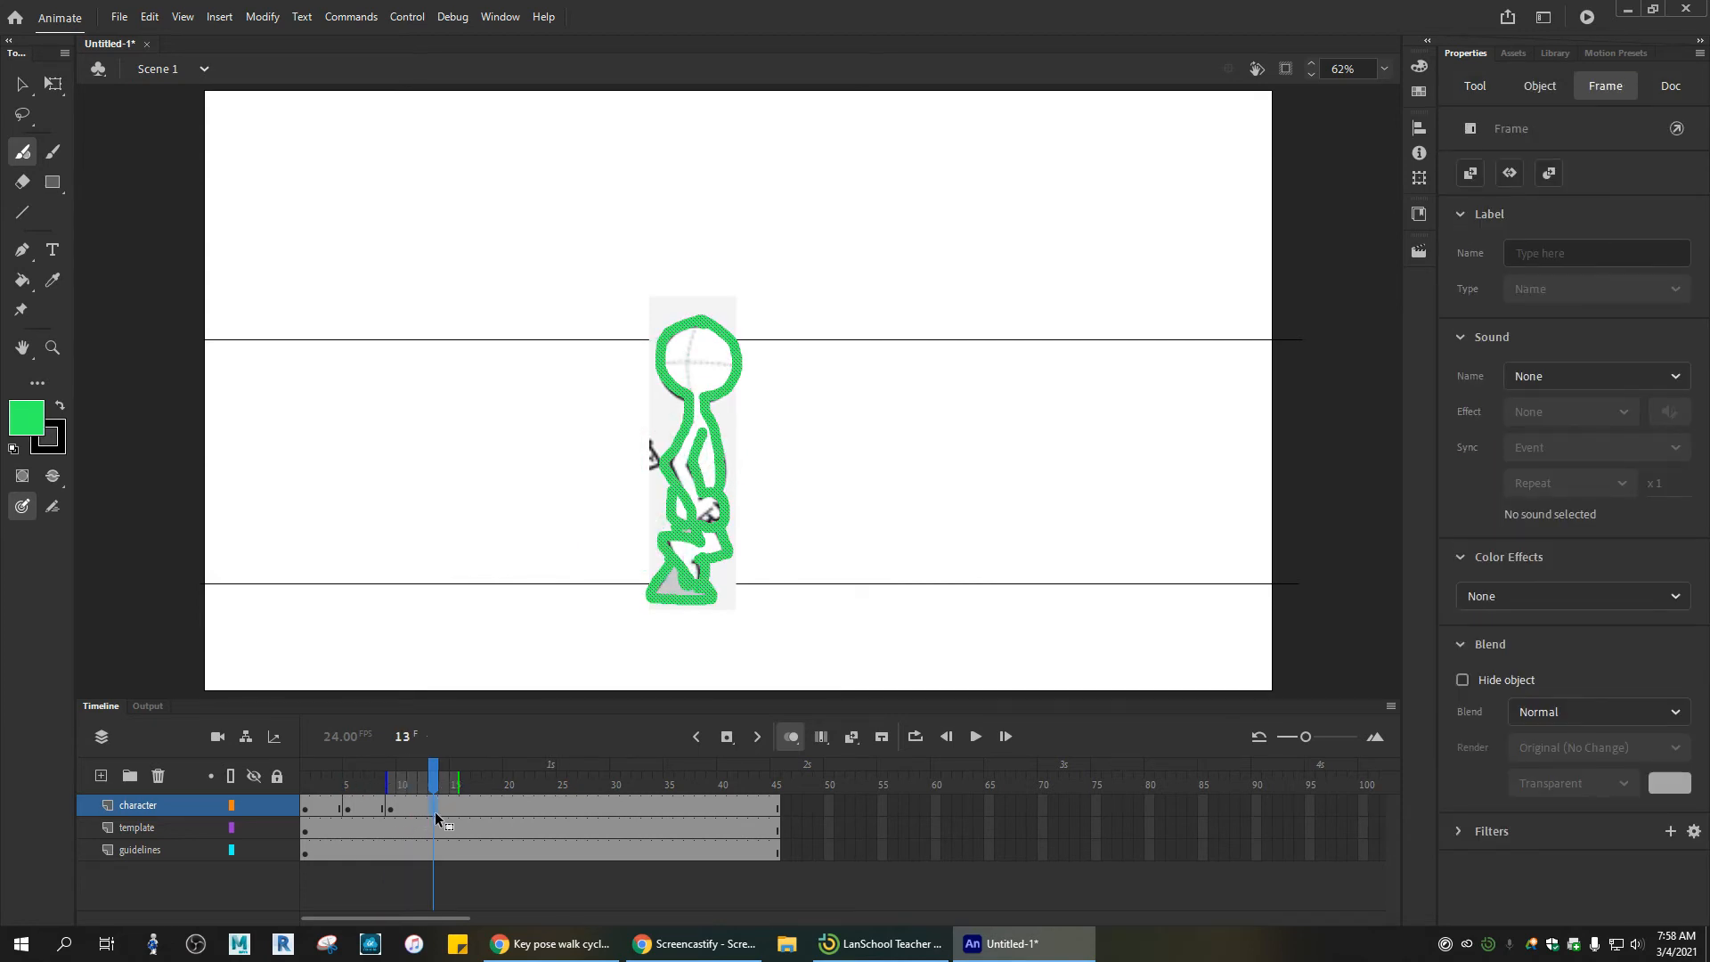
key(F7)
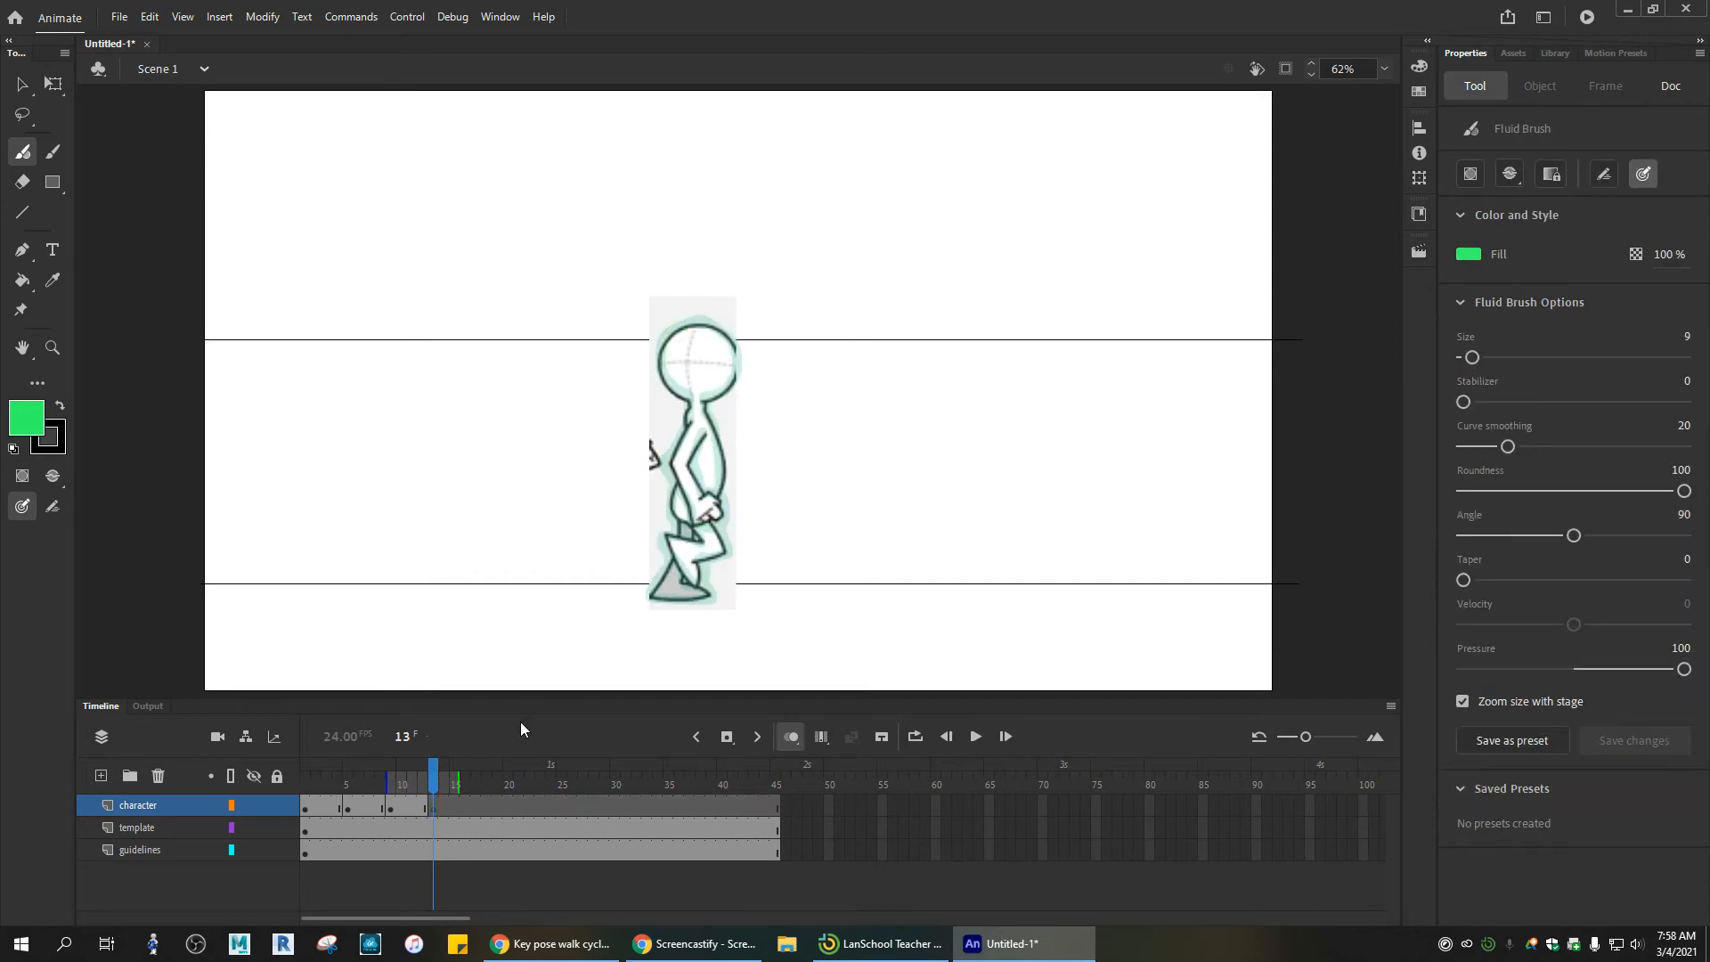
Step: Delete the 3.png pose from the template layer and import 2.png to the stage in its place, without the rest of the image sequence
click(303, 831)
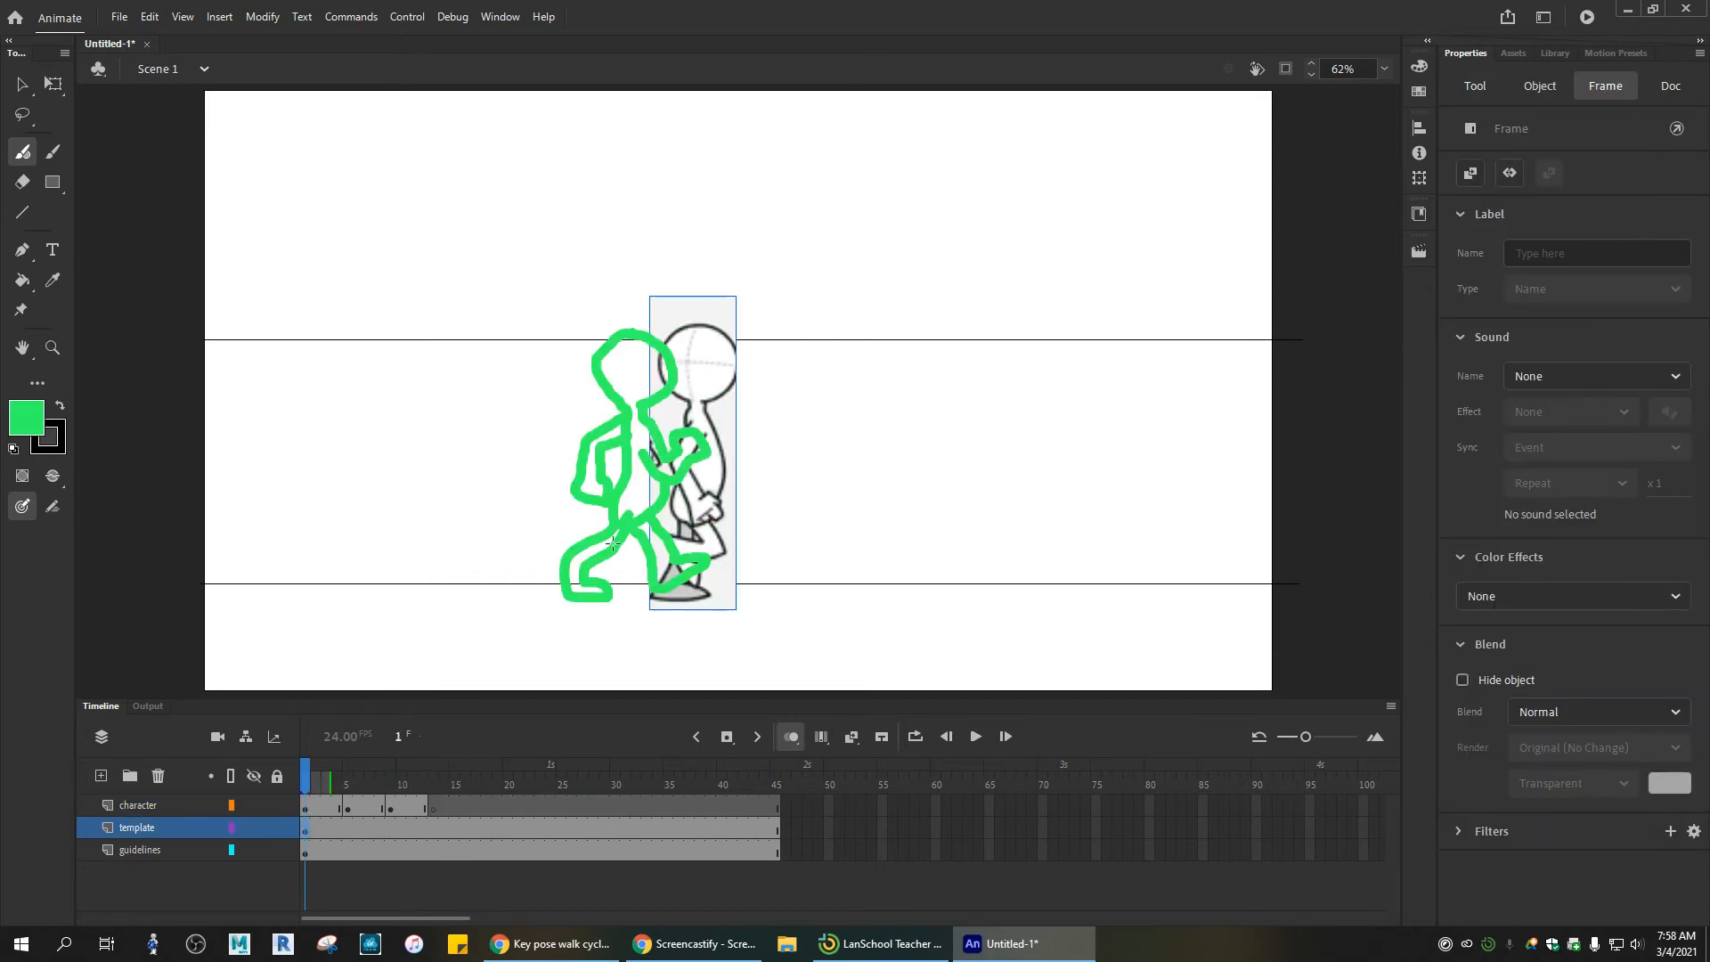
key(Delete)
click(118, 16)
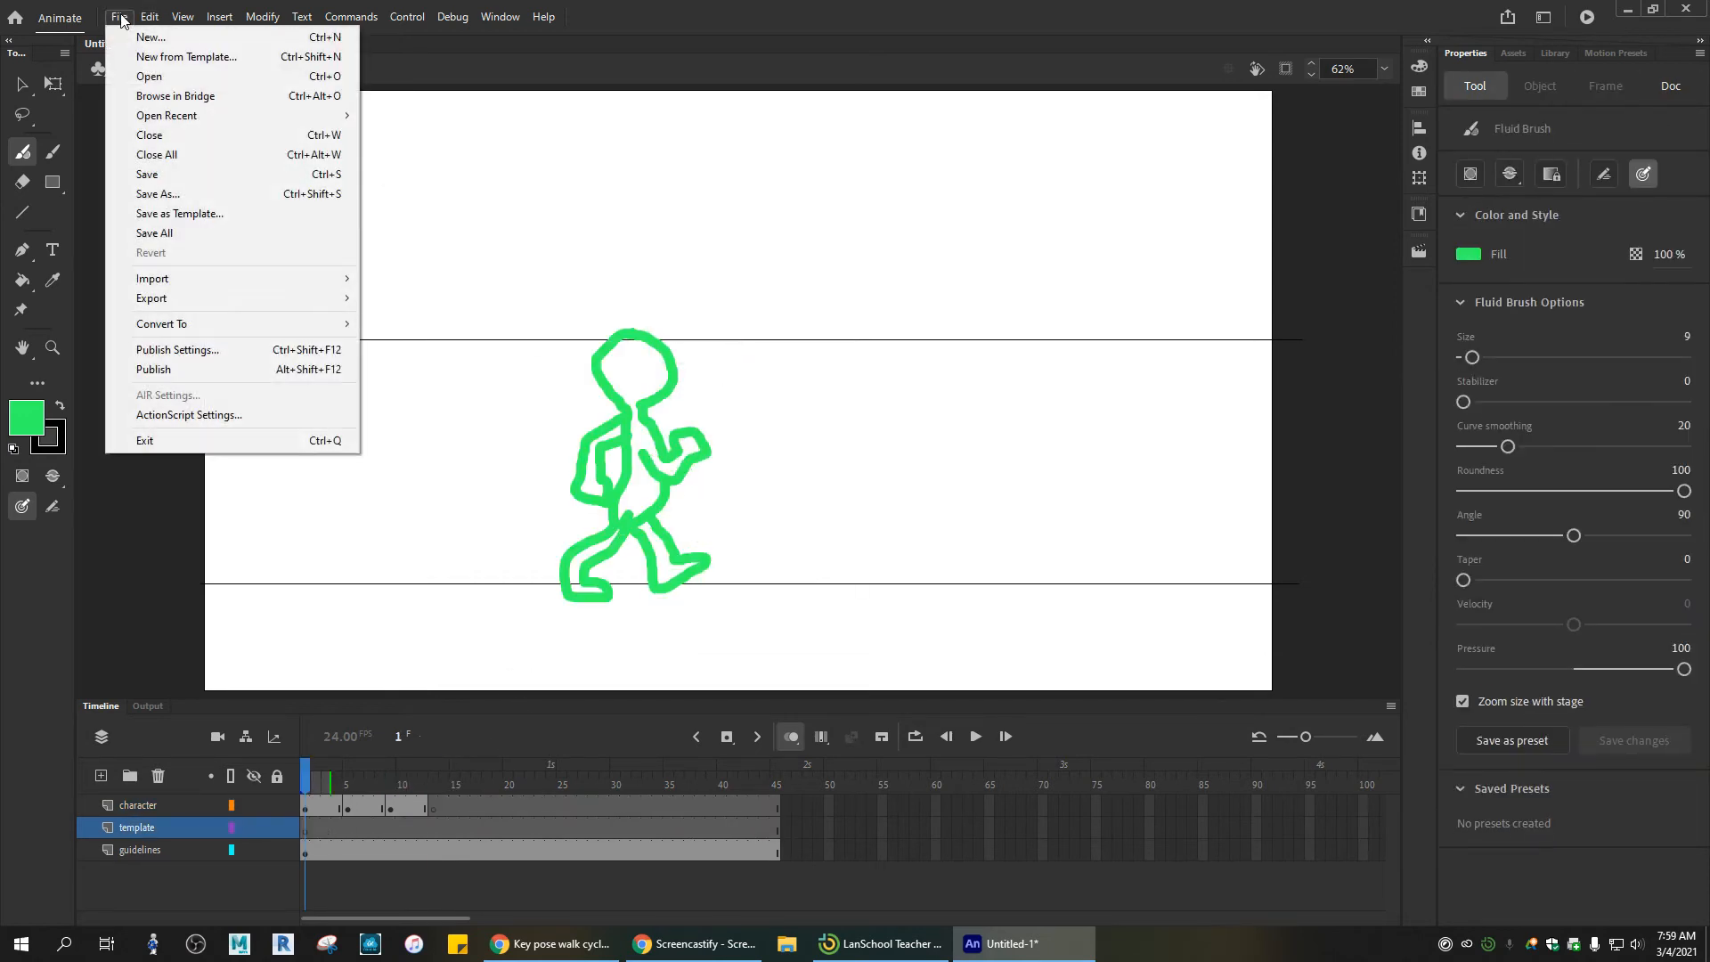
mouse_move(163, 279)
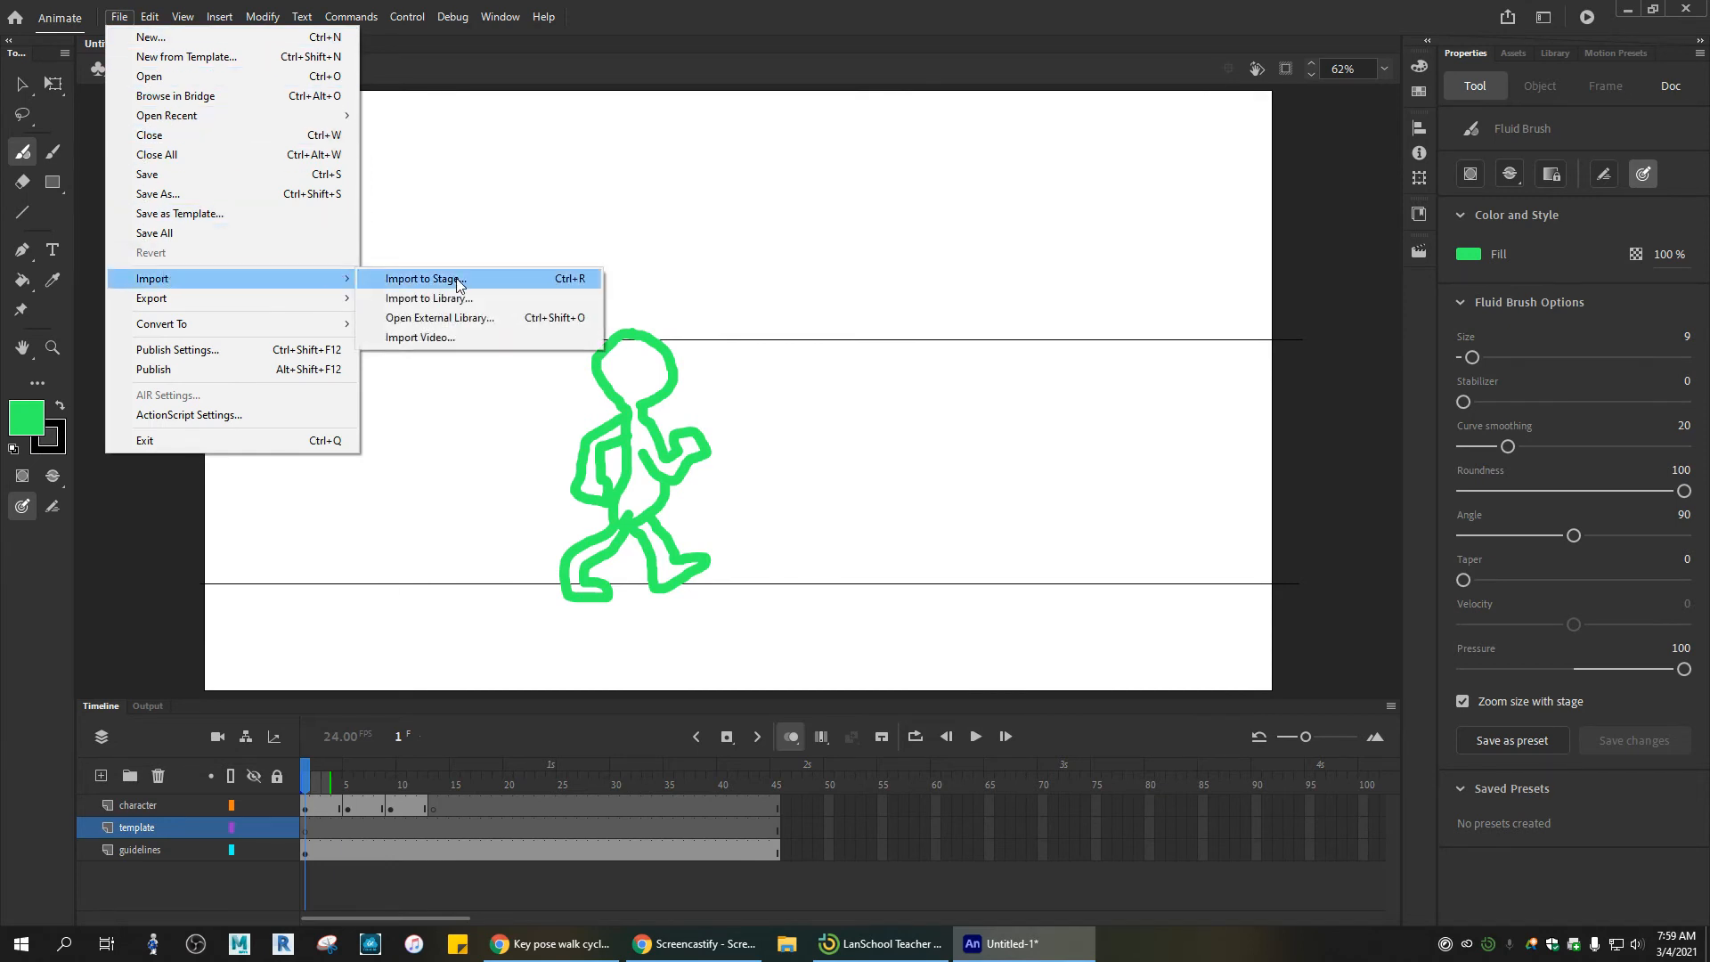
click(504, 279)
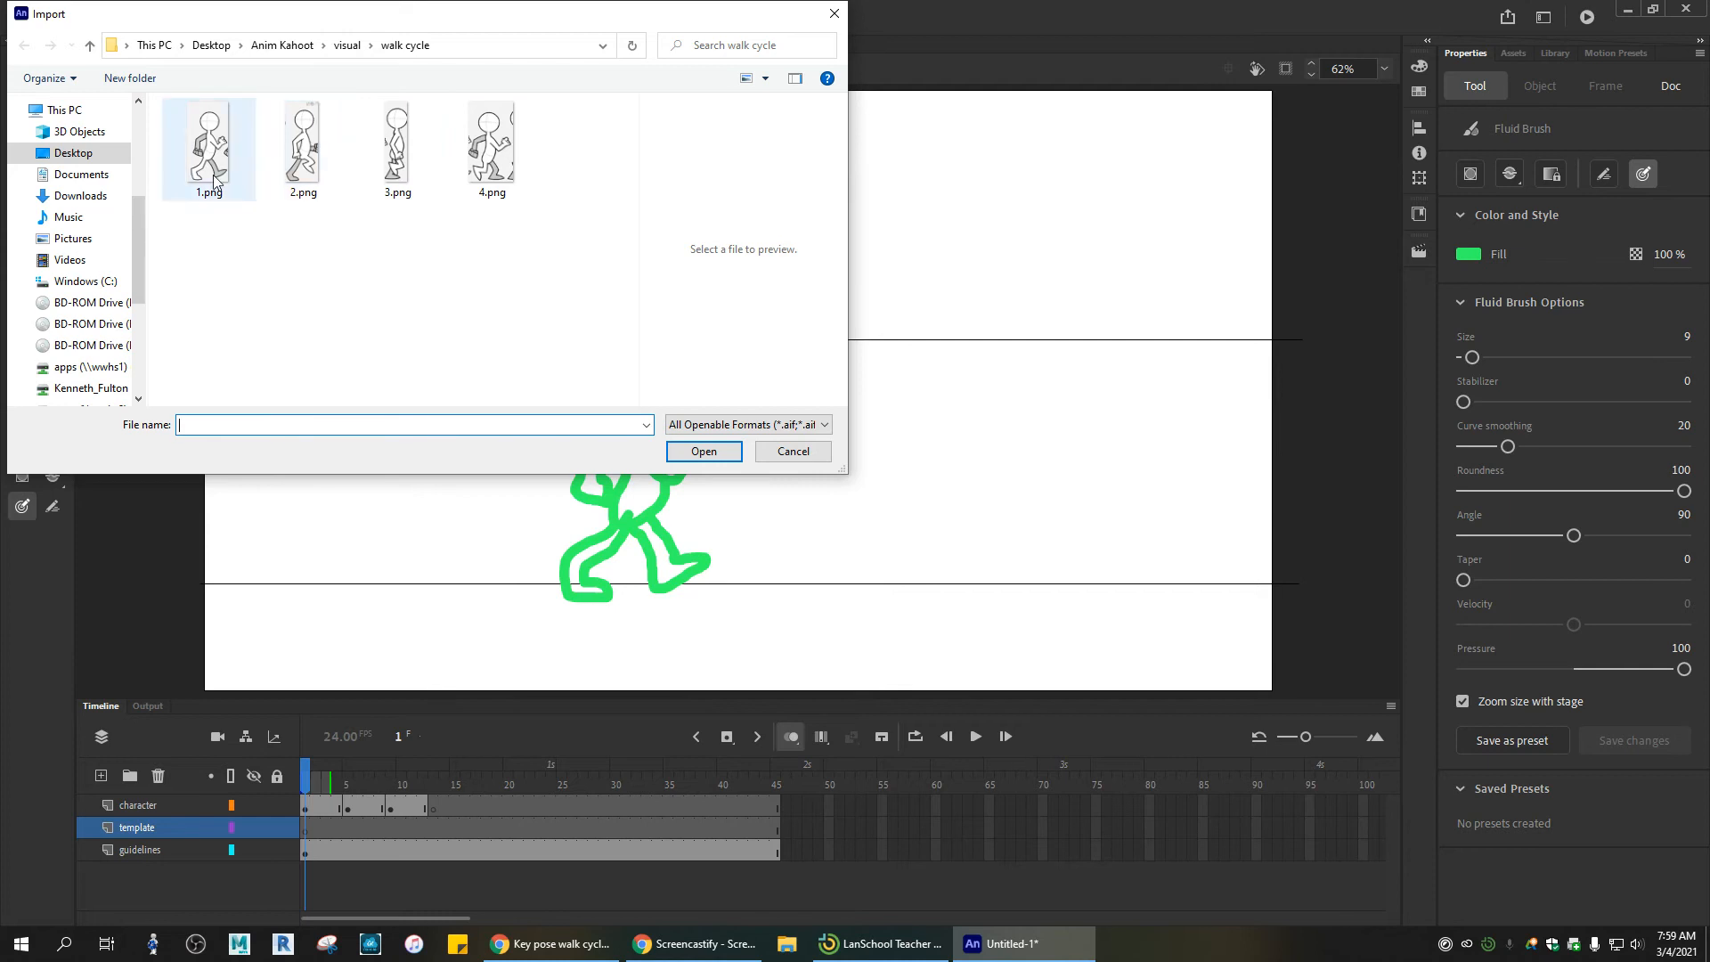
click(303, 147)
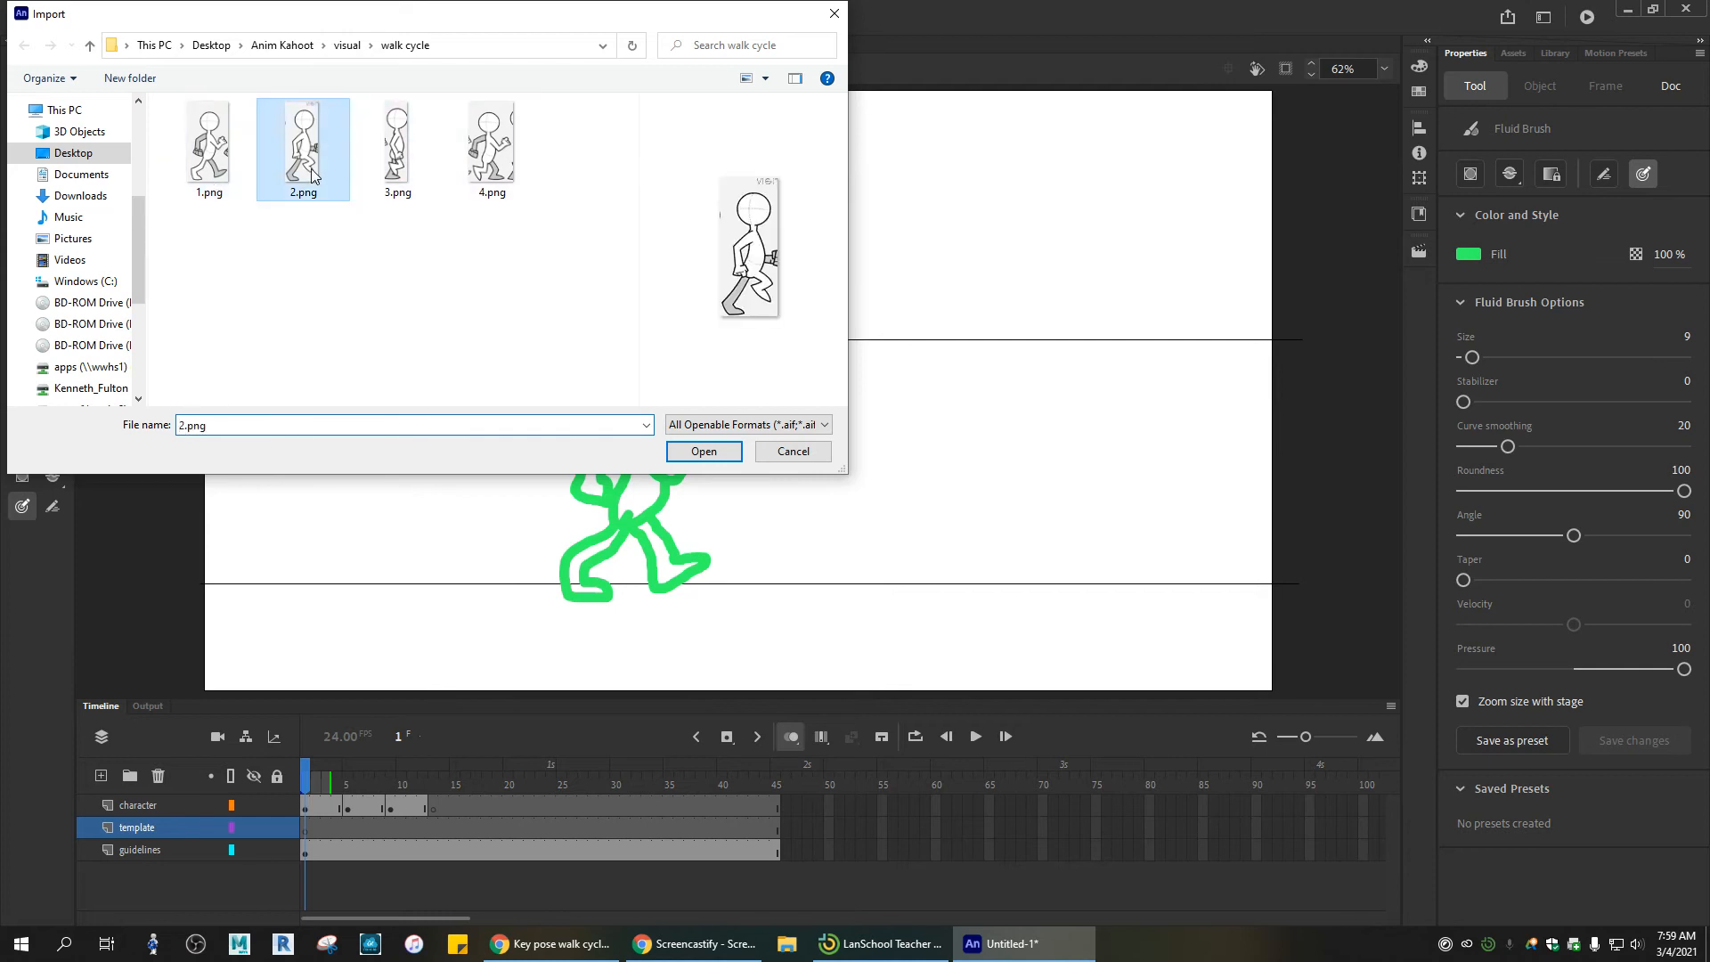
click(710, 458)
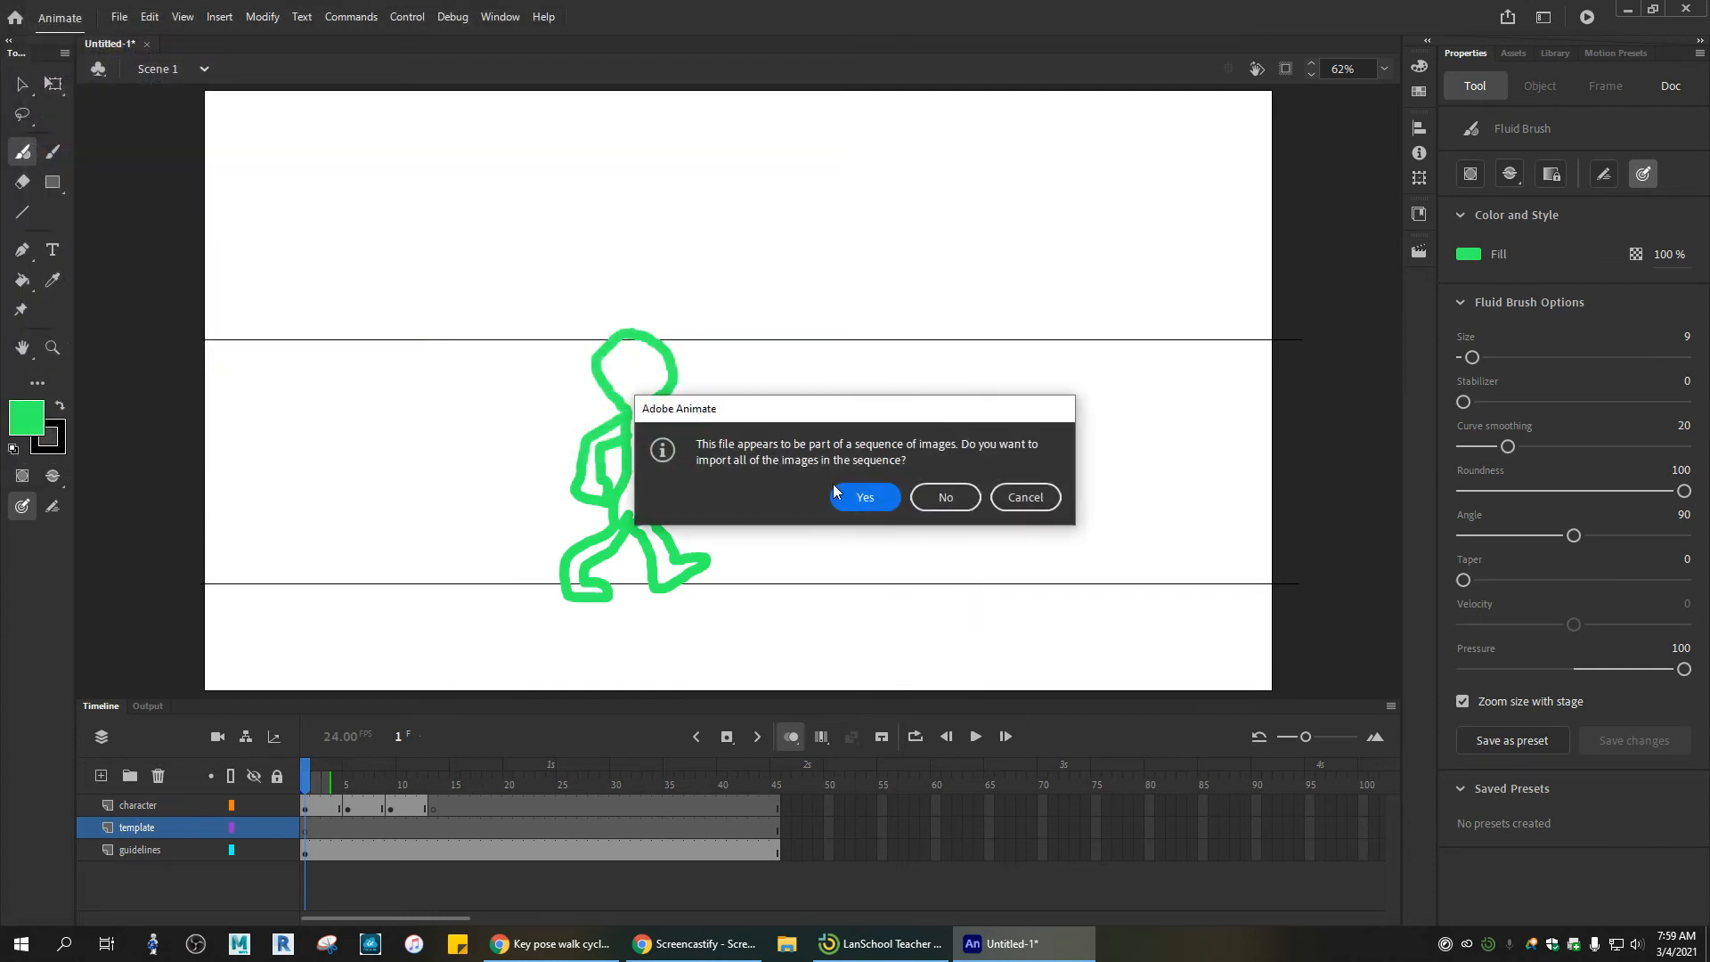
click(954, 497)
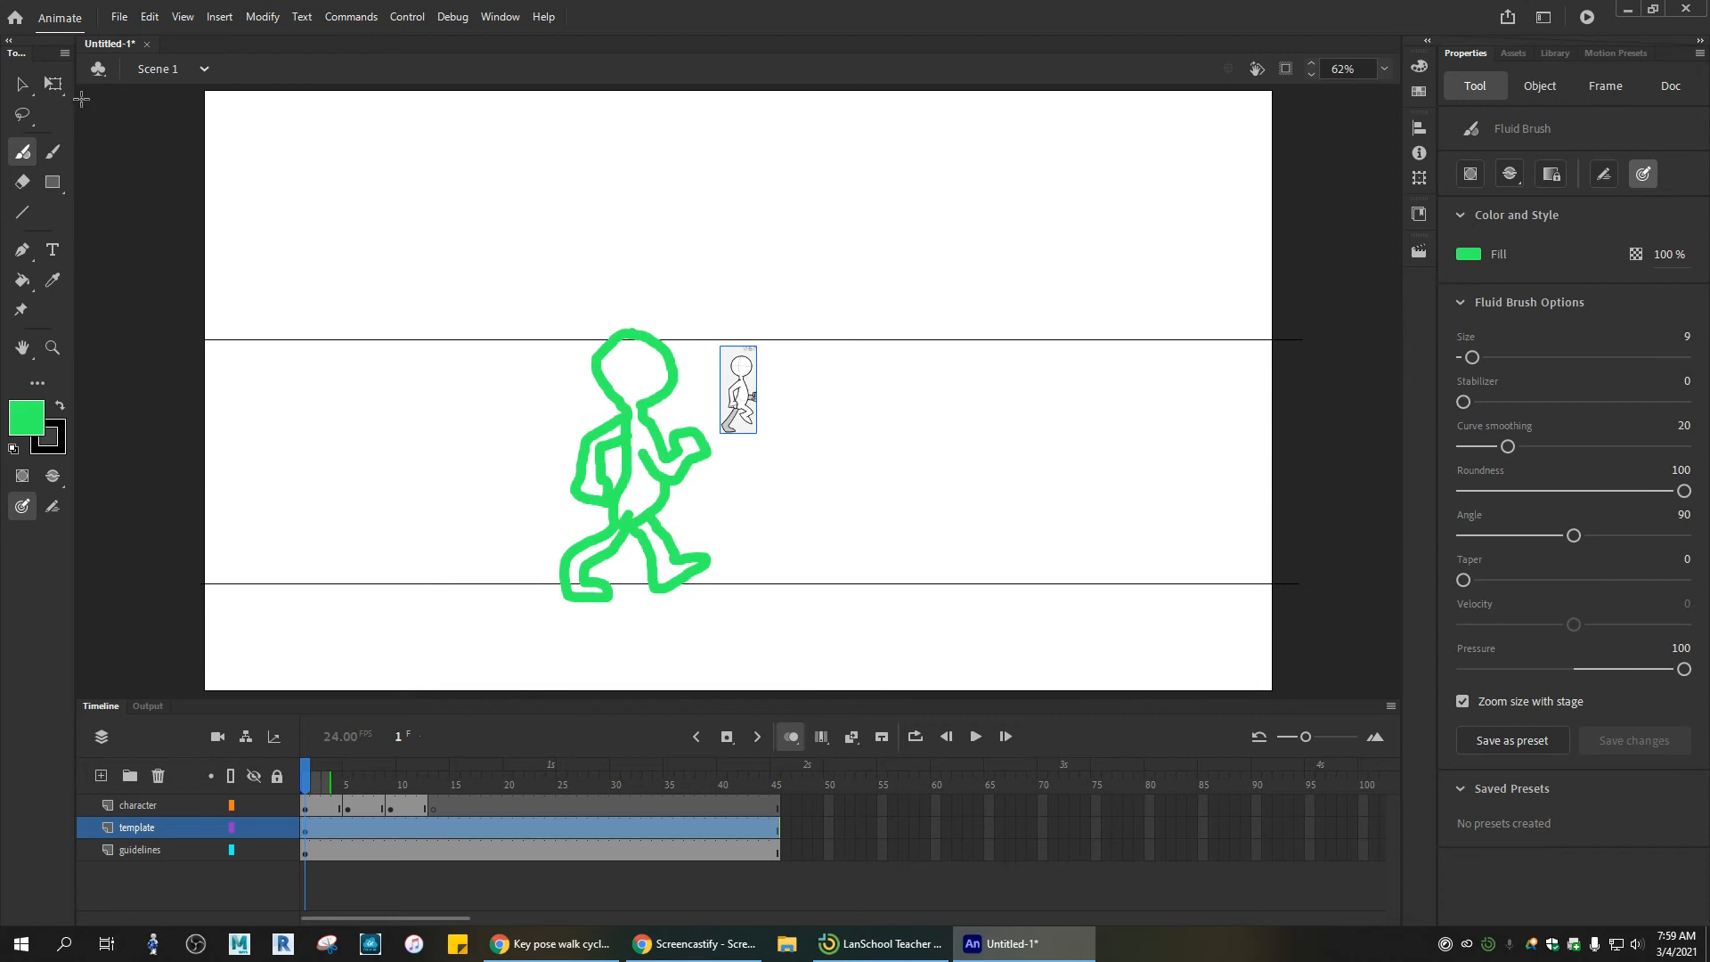
Step: At frame 13, enlarge the 2.png pose to about 240 × 577 px and place it at about X 802, Y 340
click(53, 83)
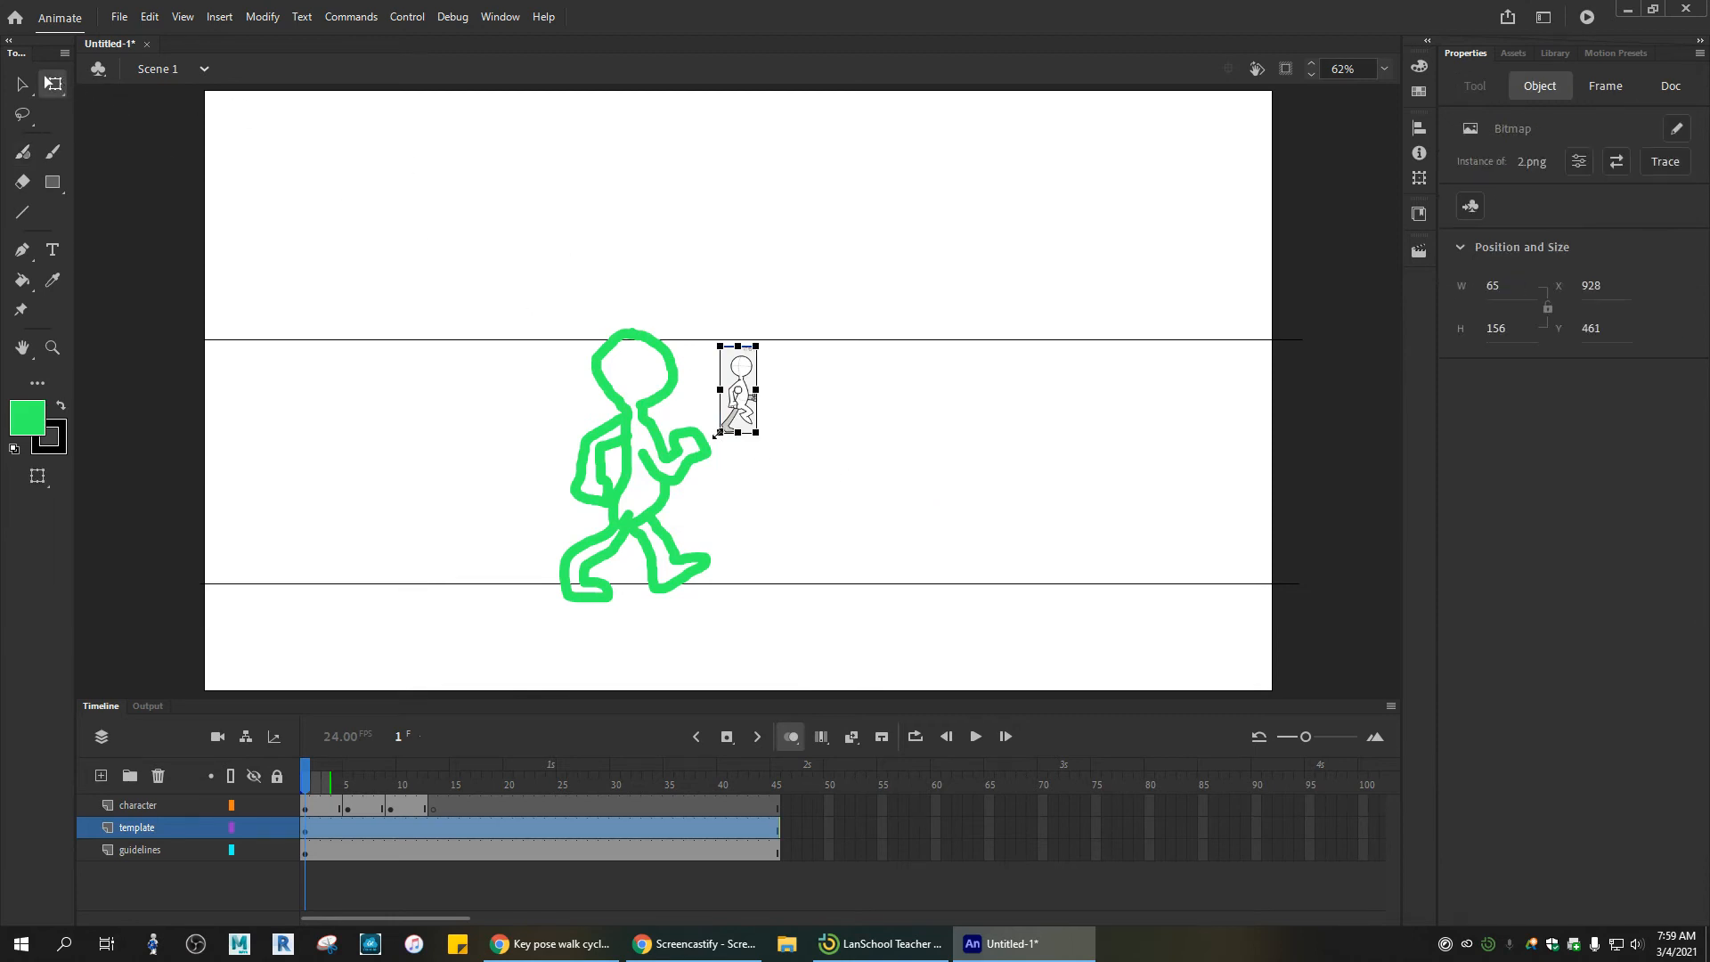
drag(715, 435, 703, 478)
click(433, 809)
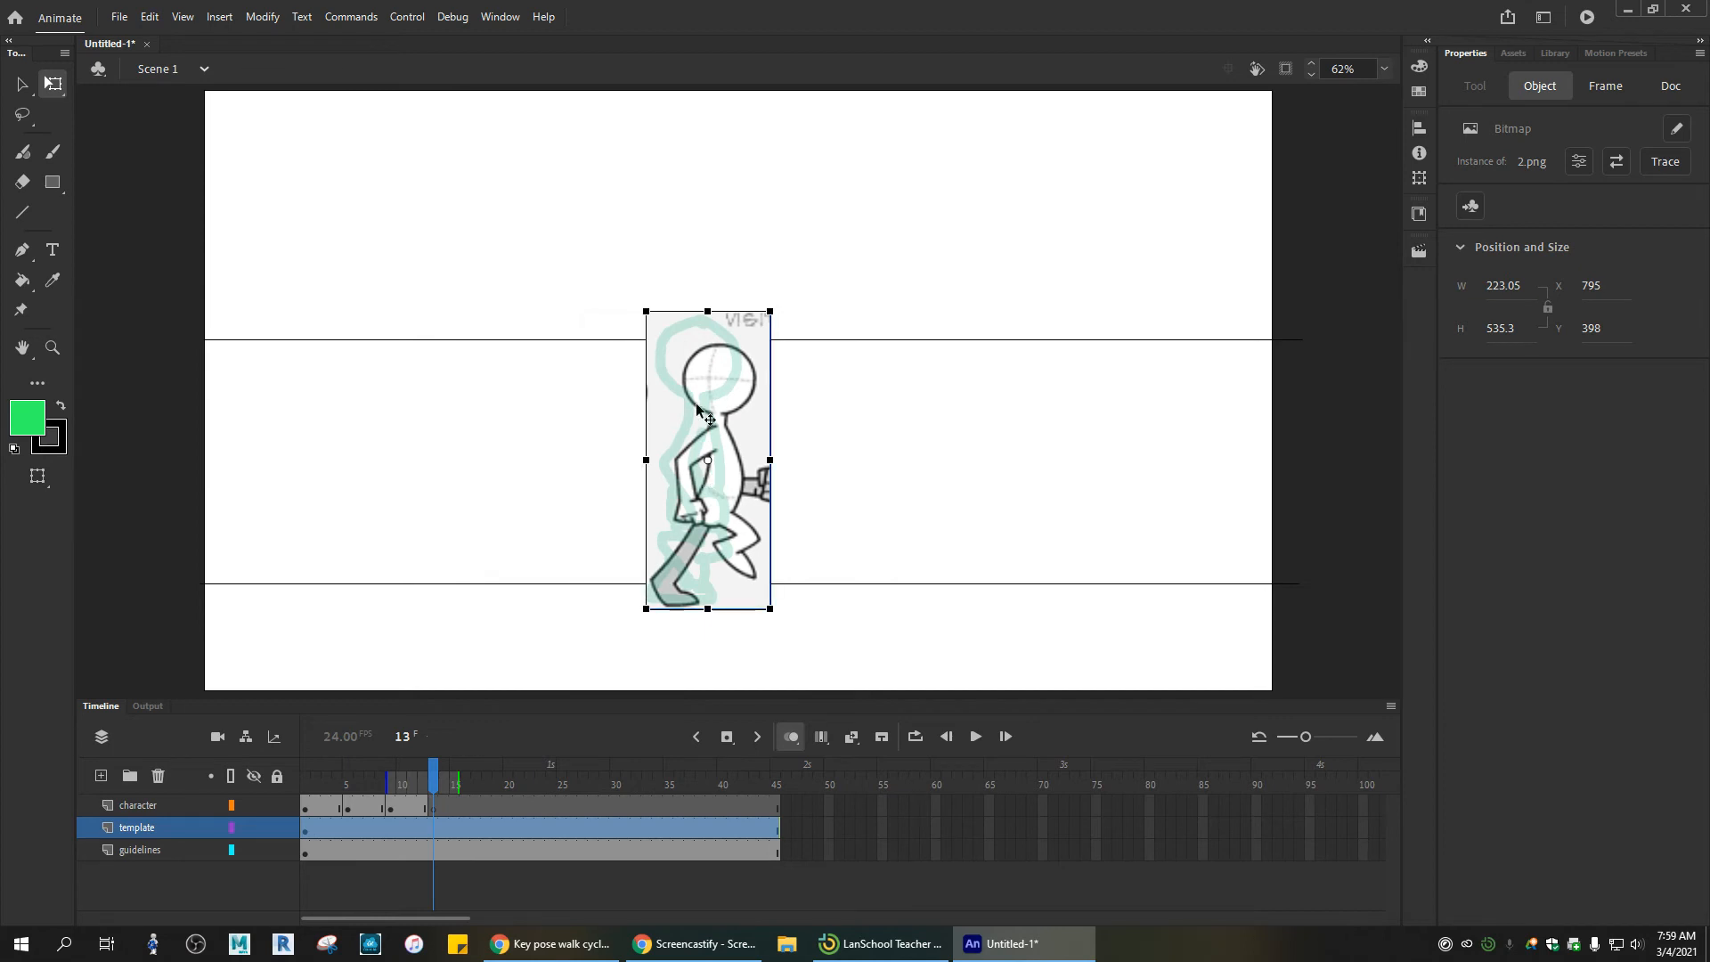
drag(770, 308, 801, 283)
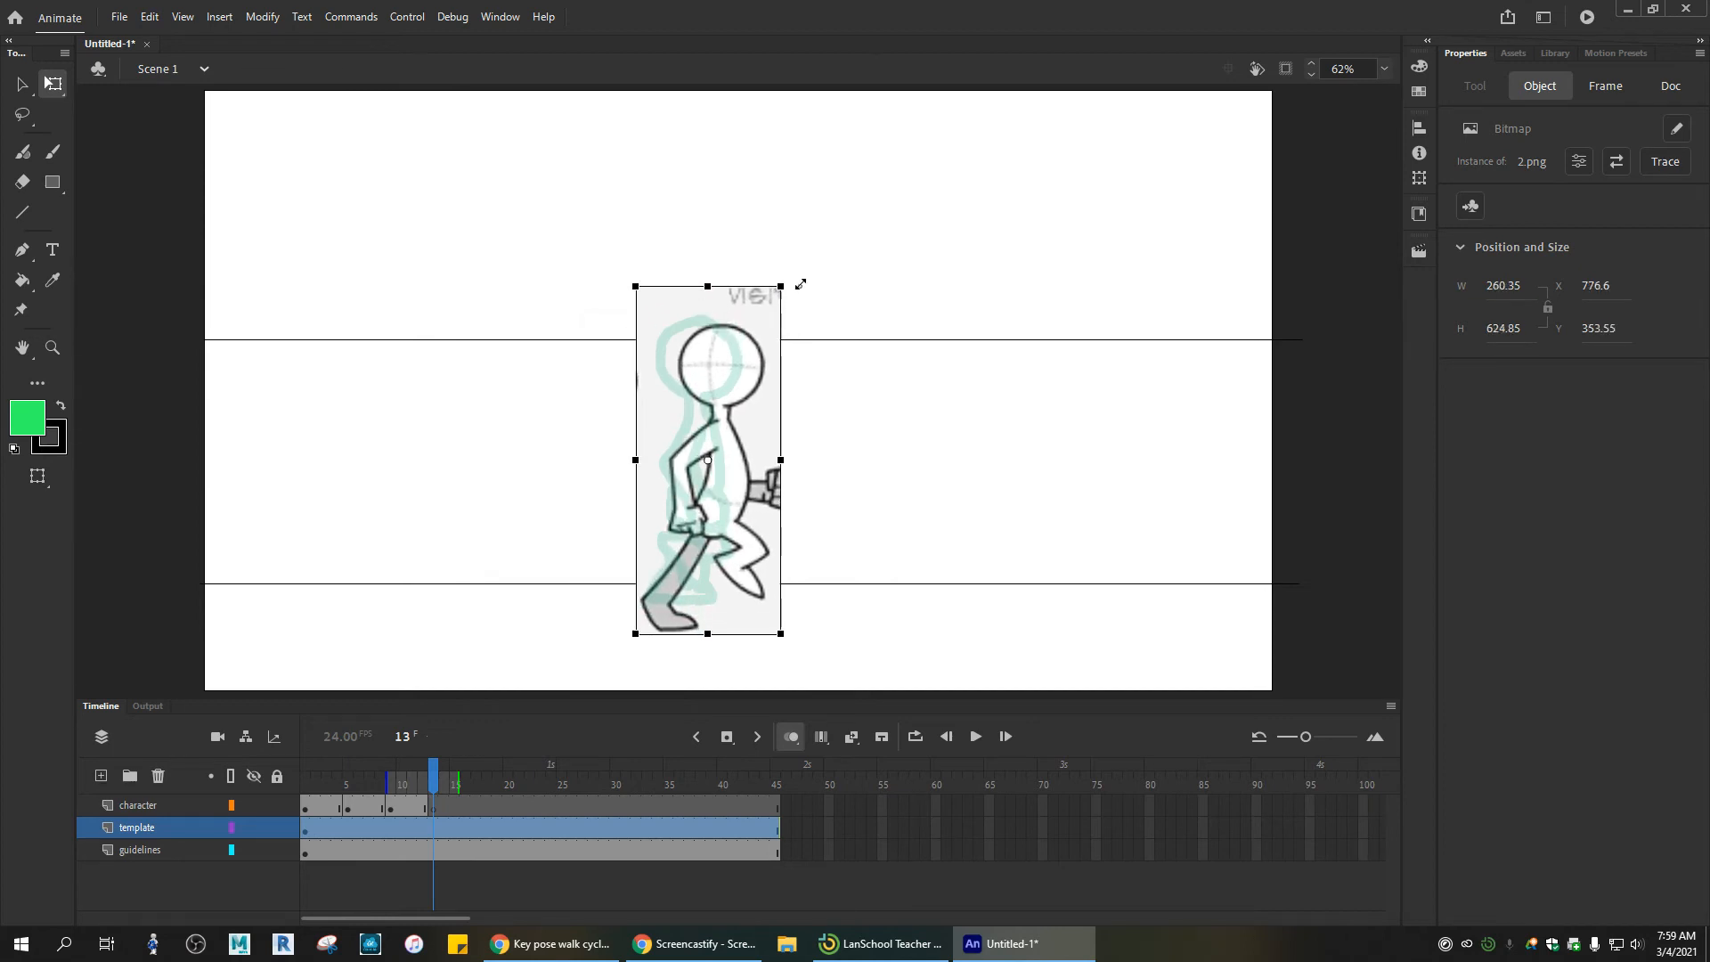
drag(735, 402, 746, 374)
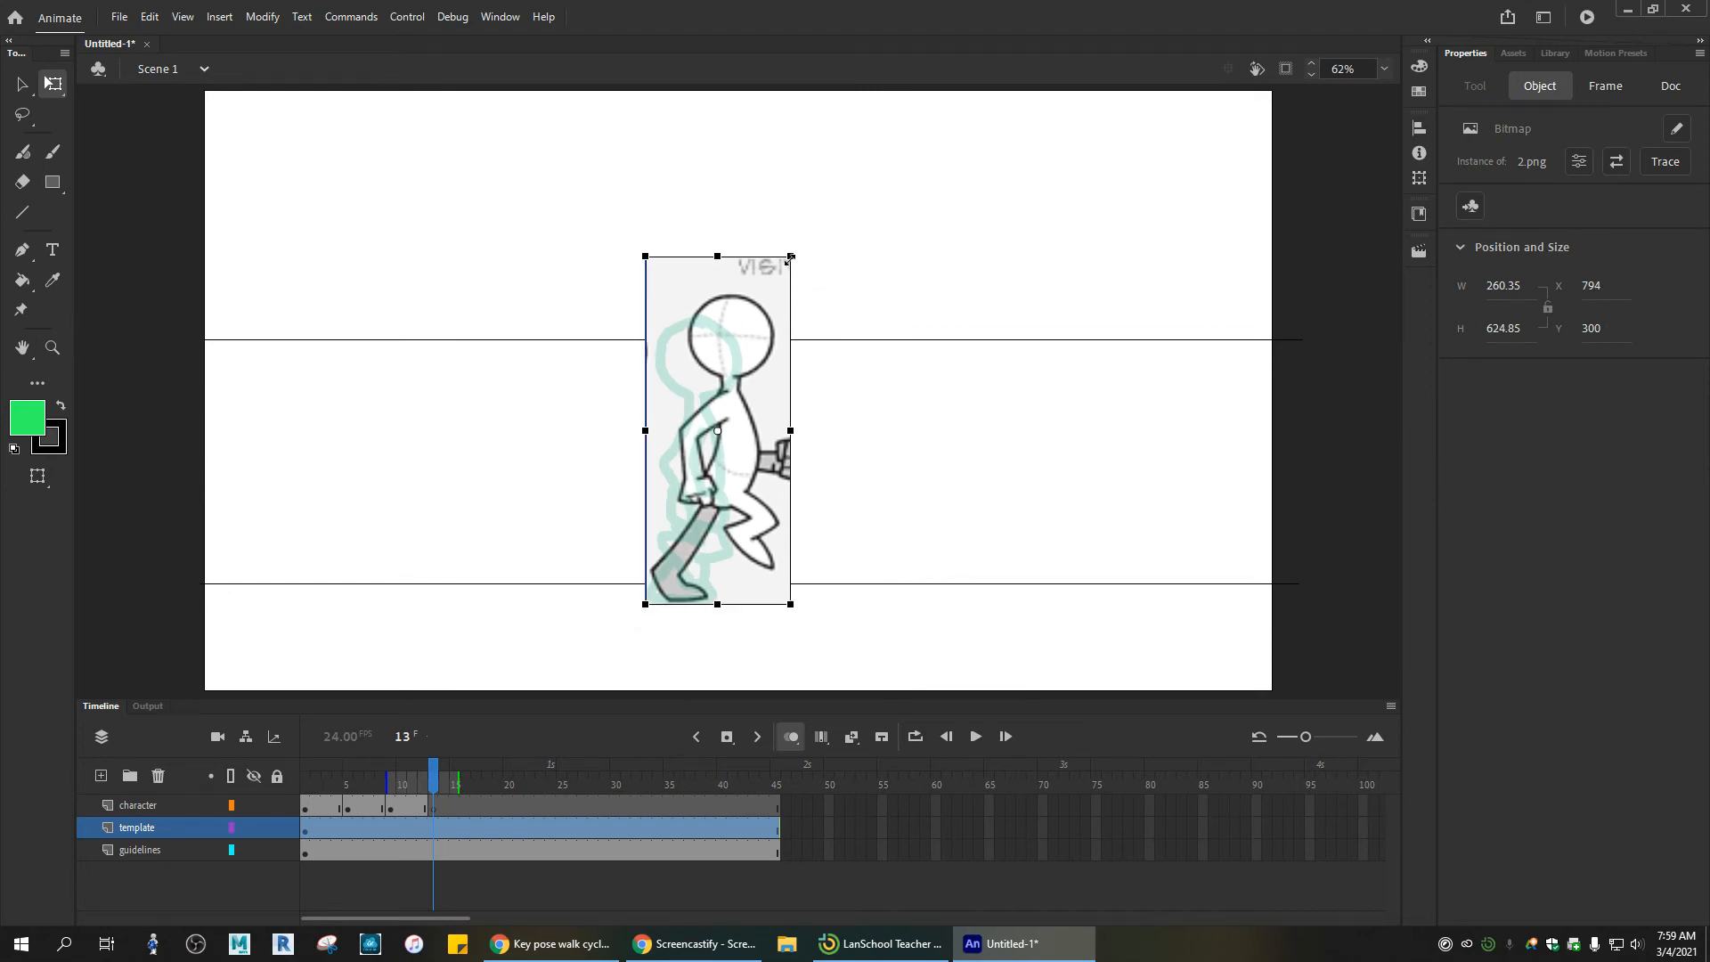
drag(790, 257, 781, 280)
drag(729, 350, 738, 346)
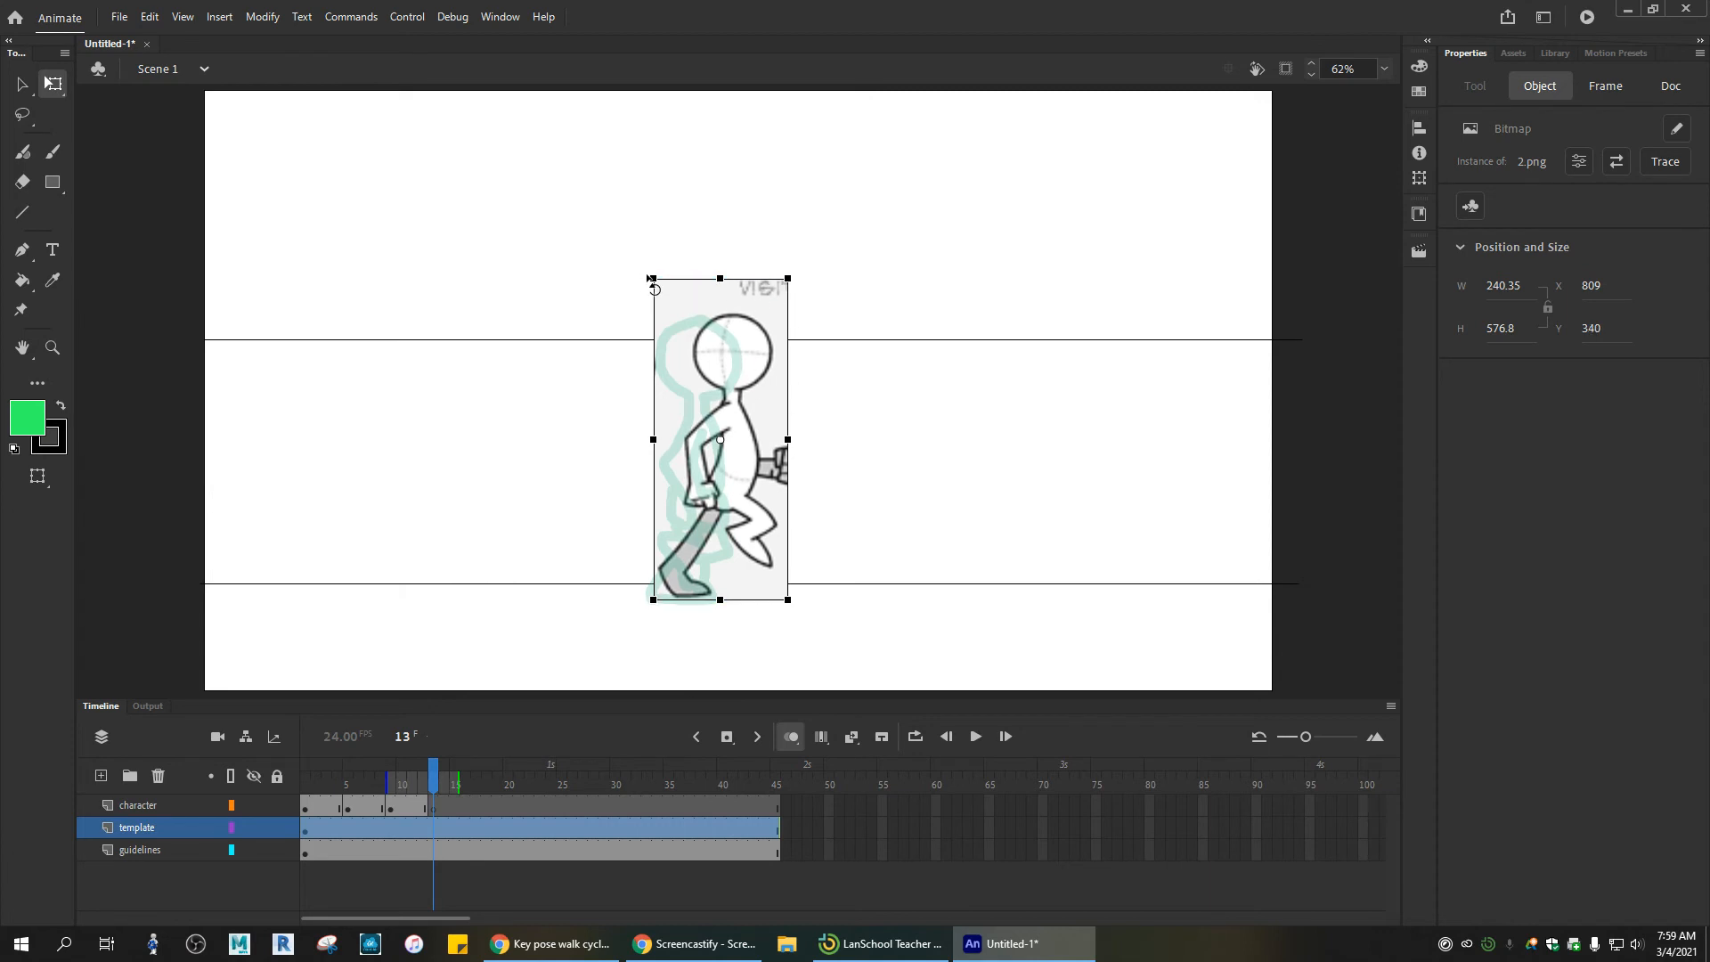
drag(654, 279, 650, 267)
key(ctrl+z)
key(ctrl+z)
drag(713, 525, 703, 518)
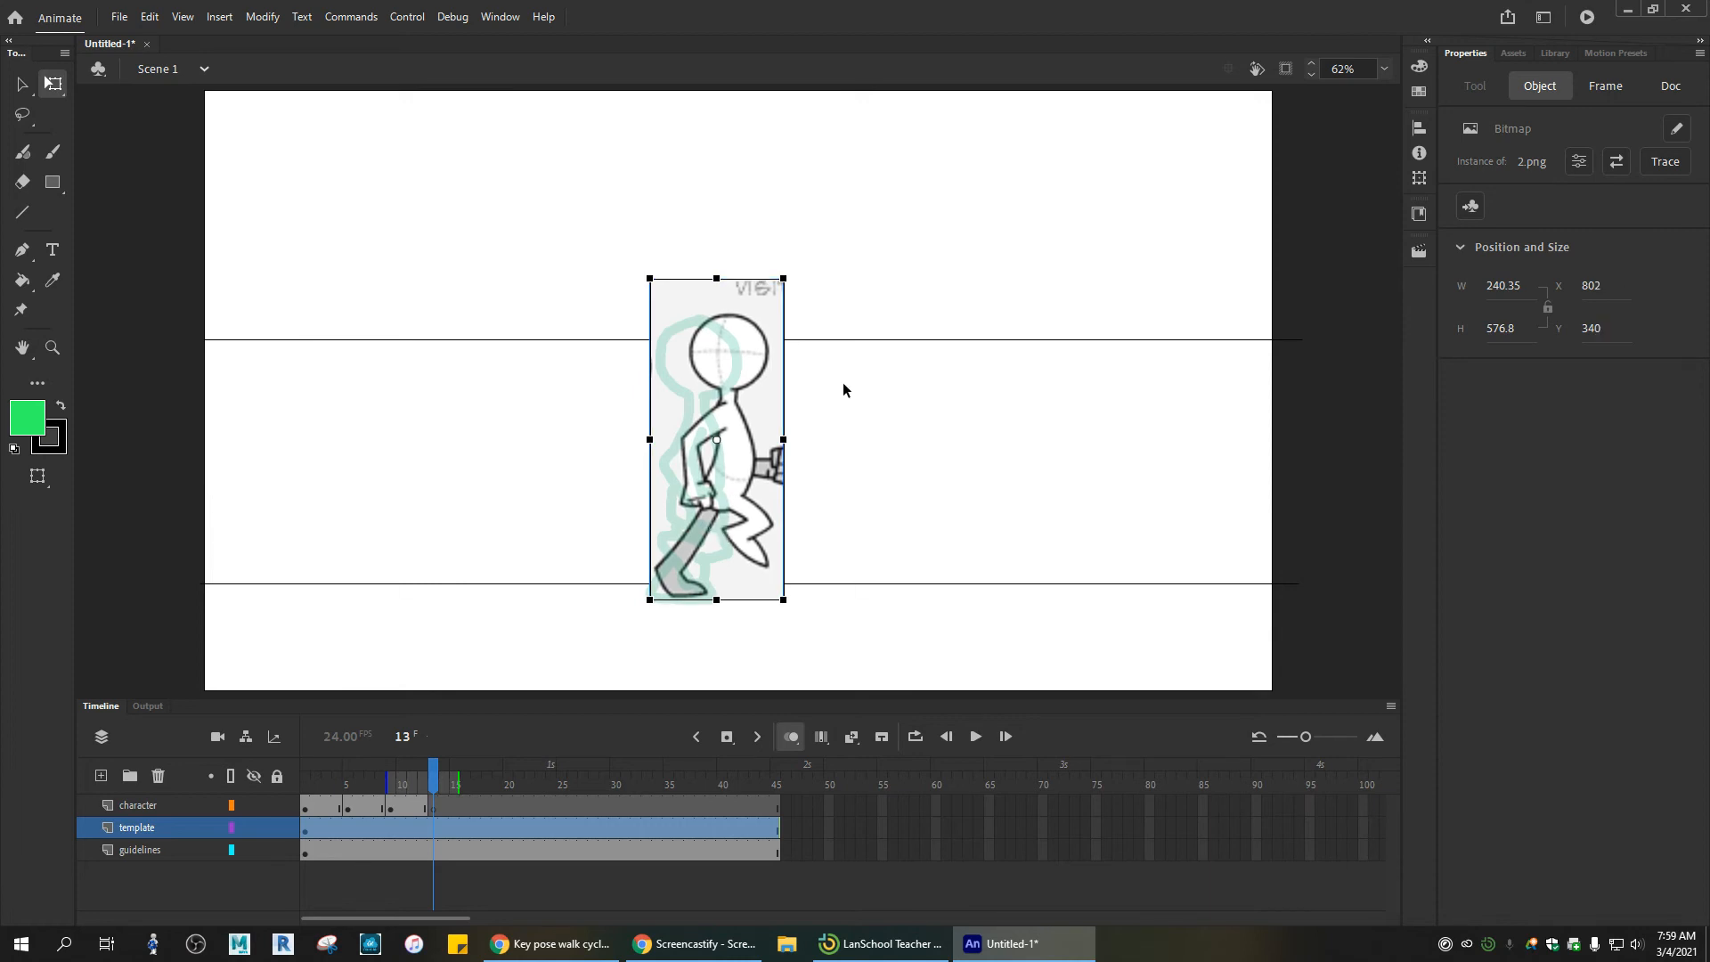
click(605, 636)
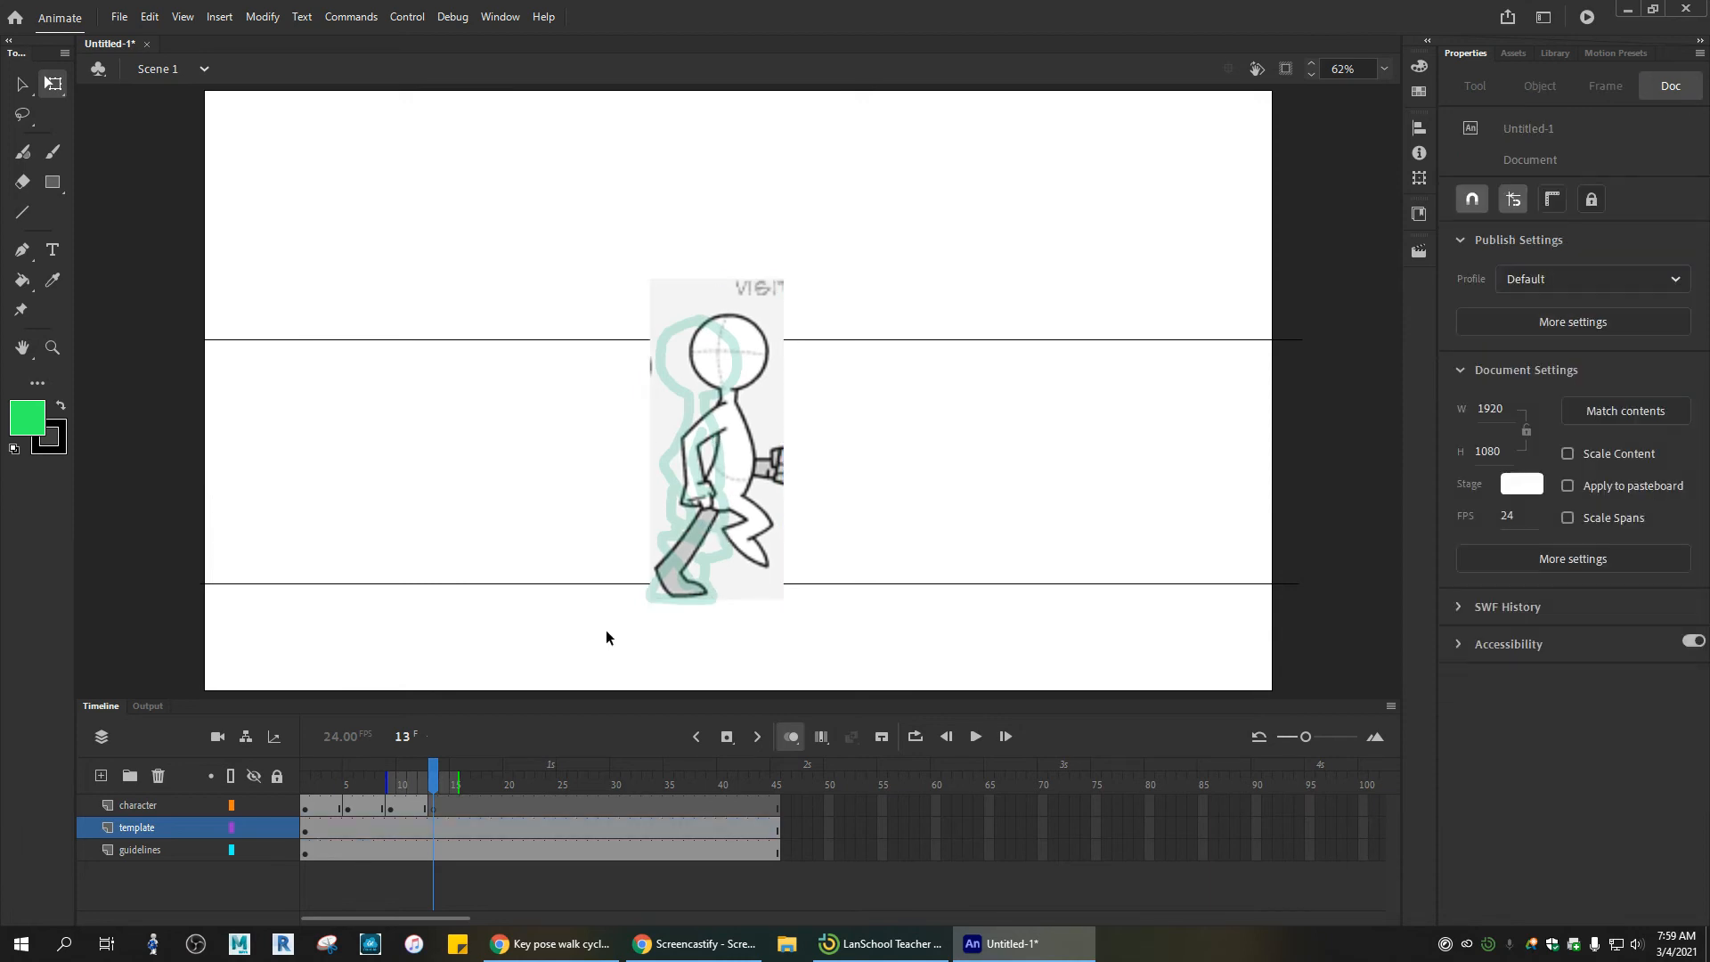
Step: Trace the 2.png pose in green with the Fluid Brush on frame 13 of the character layer
click(436, 807)
click(22, 152)
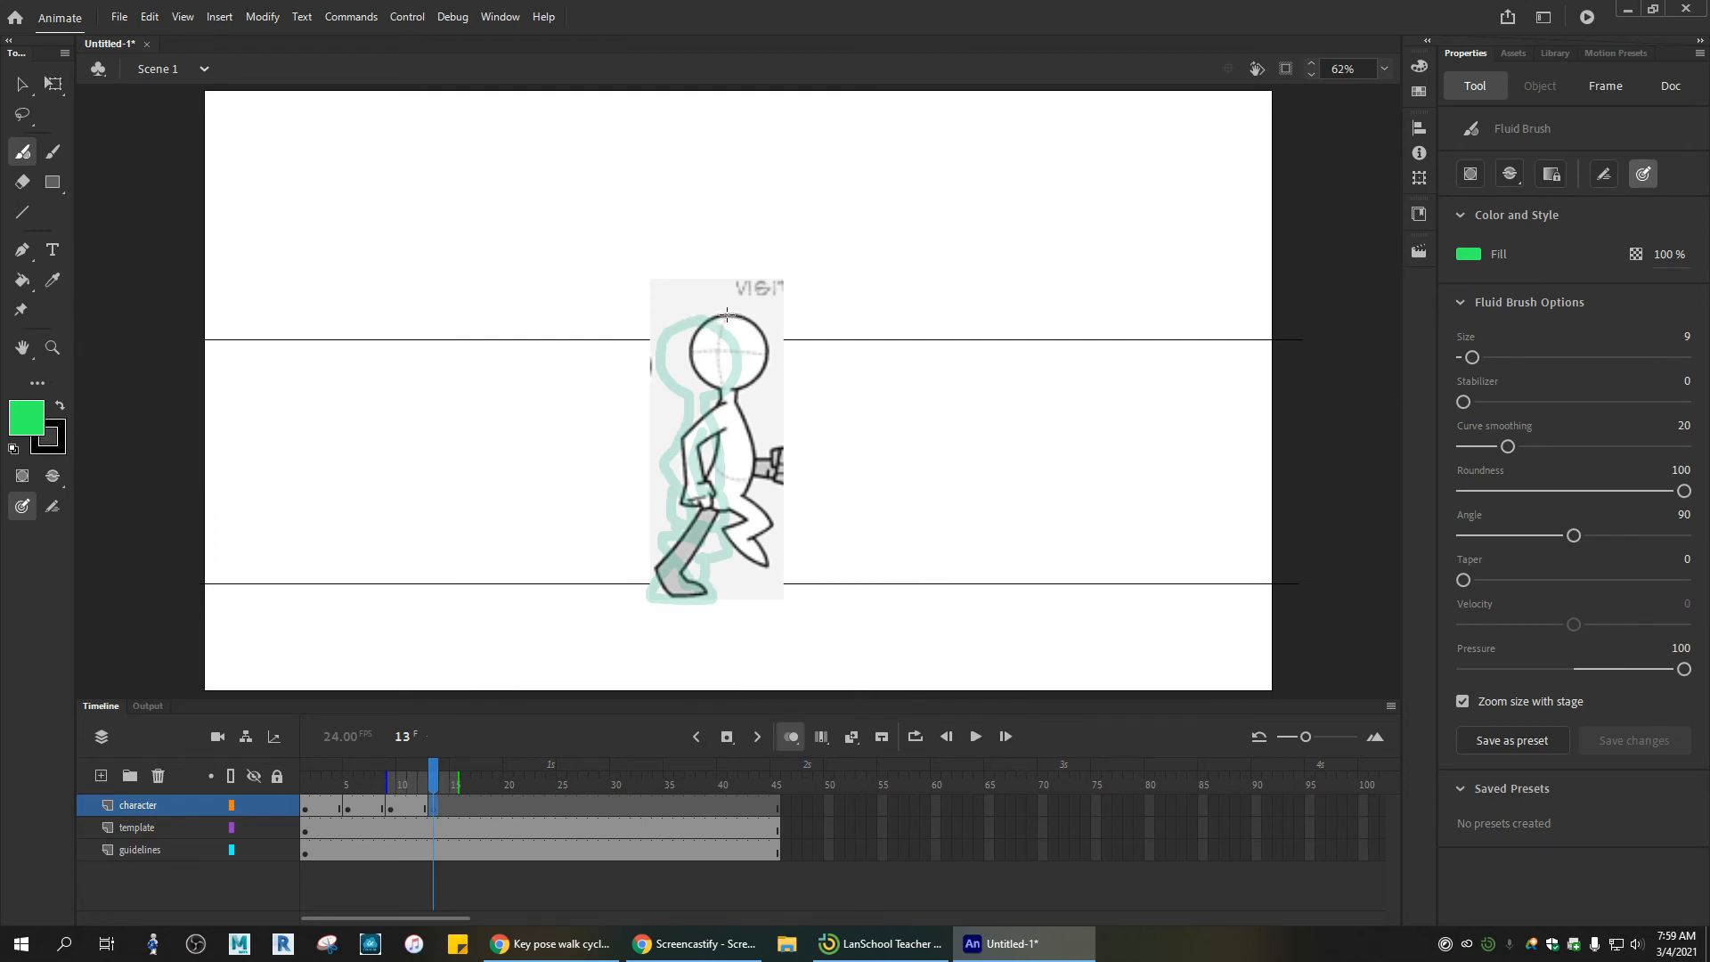
mouse_move(706, 321)
mouse_down()
mouse_move(691, 351)
mouse_move(717, 389)
mouse_move(685, 490)
mouse_move(710, 498)
mouse_move(699, 444)
mouse_move(726, 429)
mouse_up()
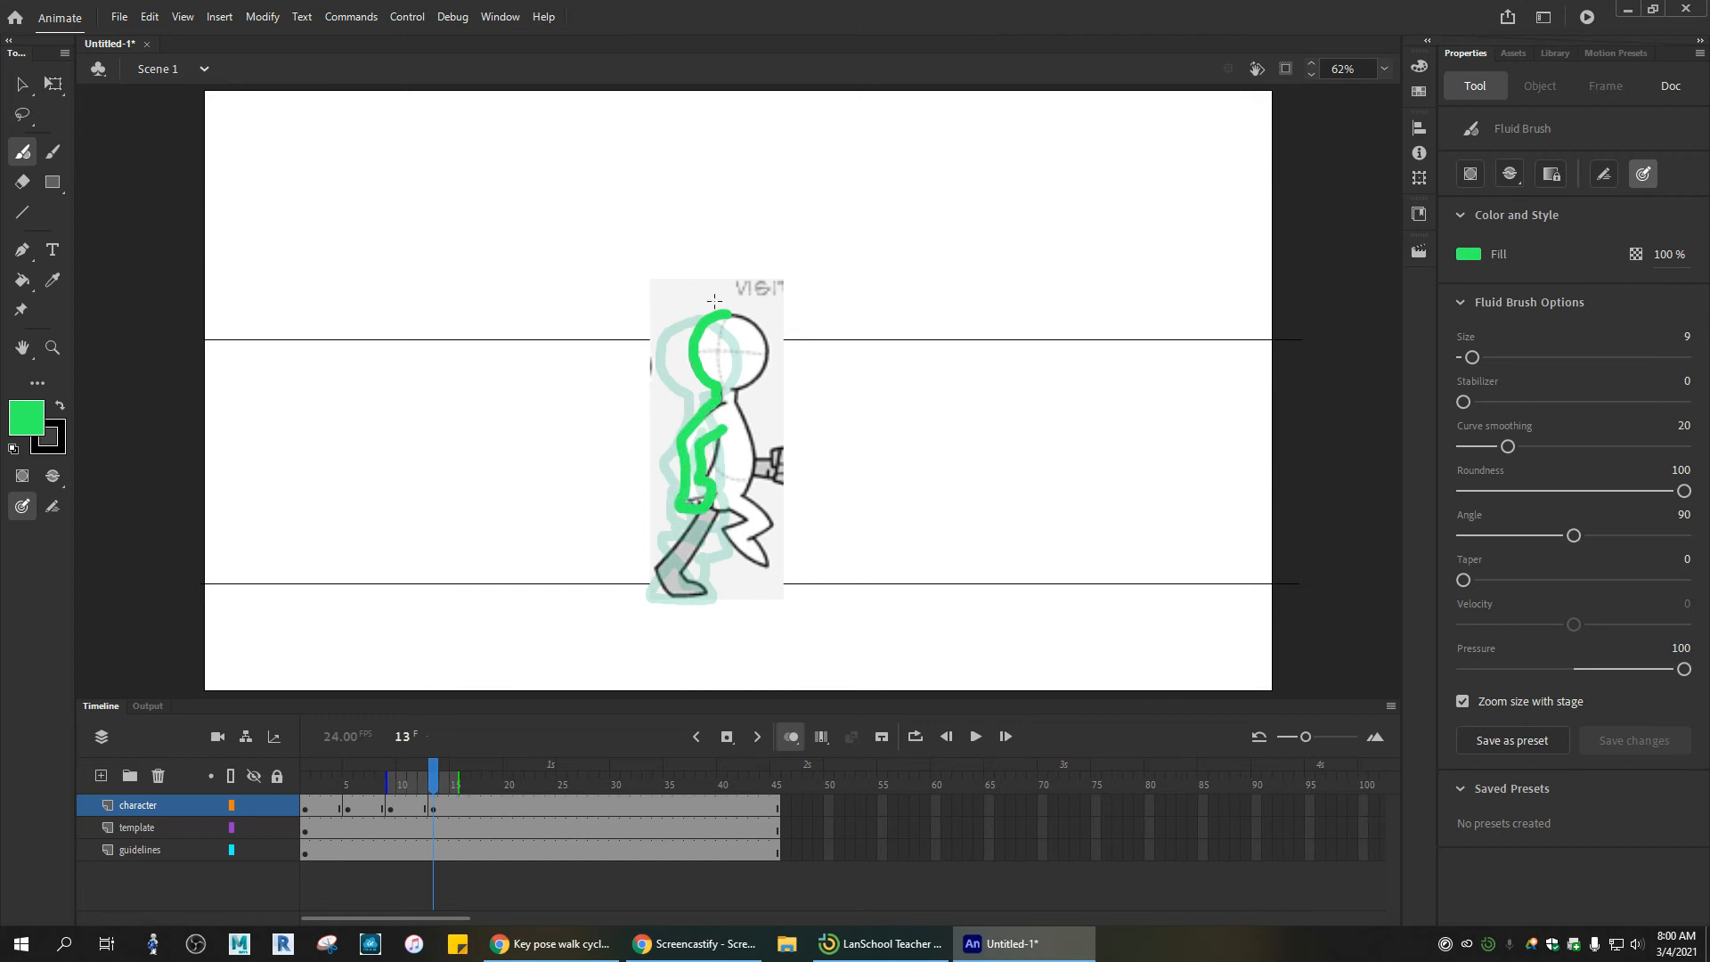
mouse_move(727, 313)
mouse_down()
mouse_move(770, 358)
mouse_move(731, 388)
mouse_move(760, 464)
mouse_move(748, 496)
mouse_move(697, 513)
mouse_move(655, 564)
mouse_move(673, 605)
mouse_move(706, 599)
mouse_move(682, 578)
mouse_move(709, 511)
mouse_move(745, 523)
mouse_move(726, 534)
mouse_move(764, 564)
mouse_move(765, 448)
mouse_move(768, 481)
mouse_up()
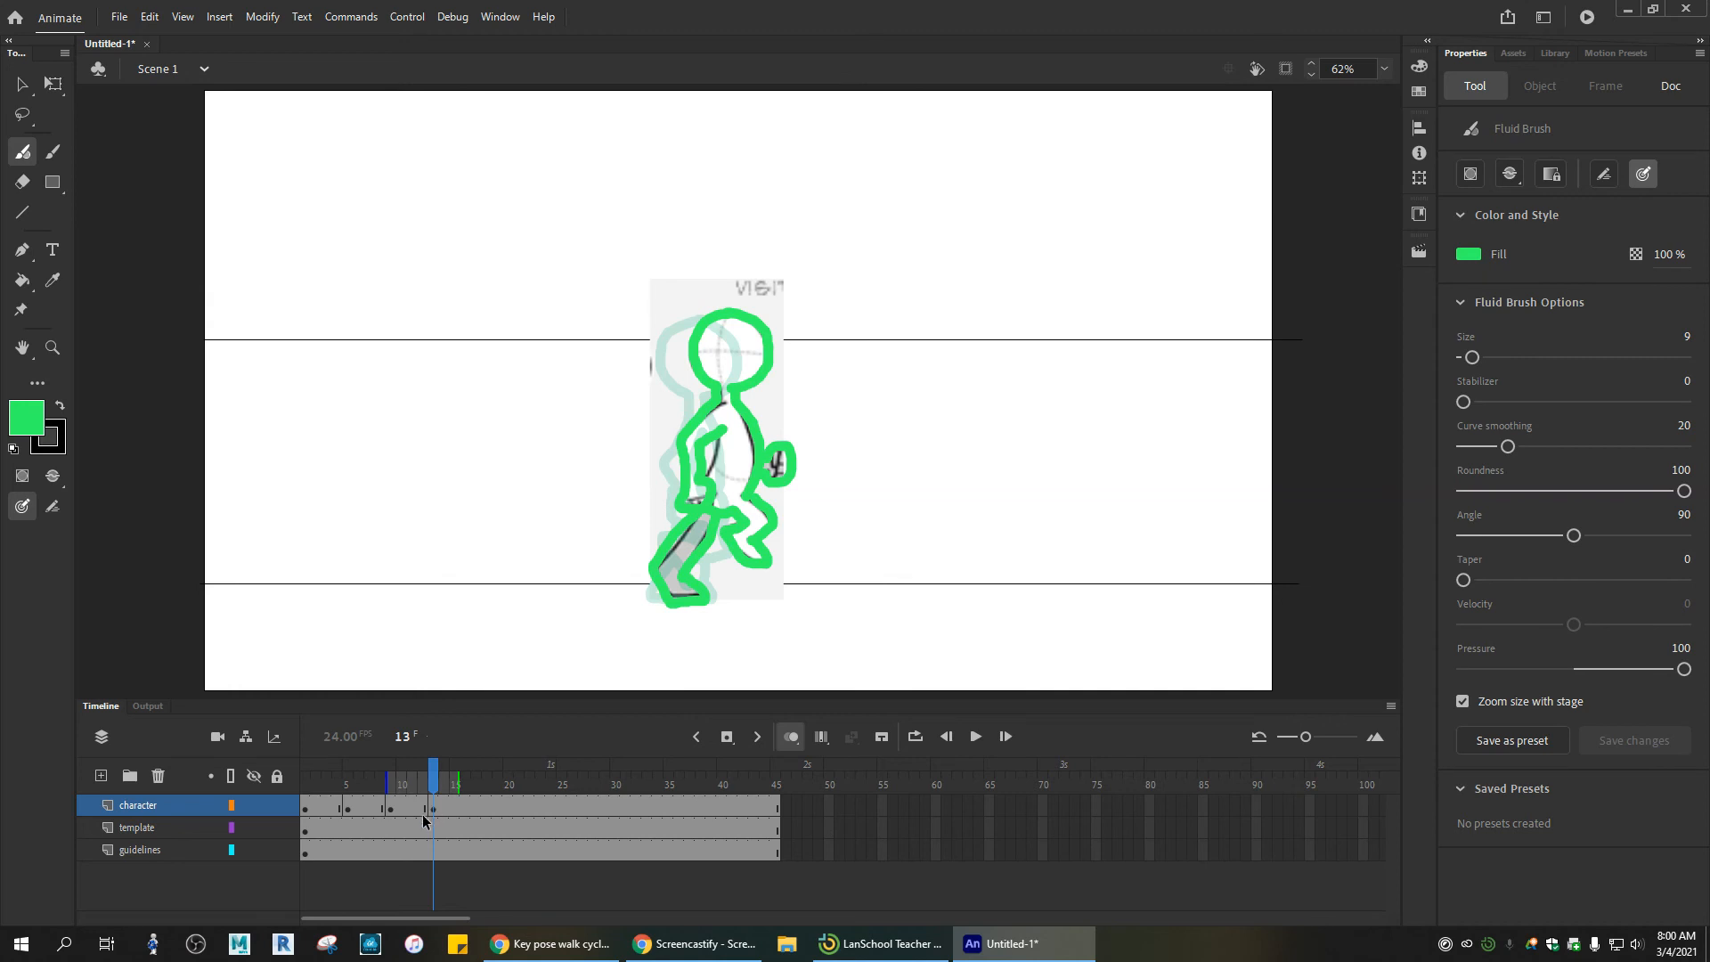
Step: Hide the template layer, turn off onion skinning and scrub through the traced poses
click(254, 828)
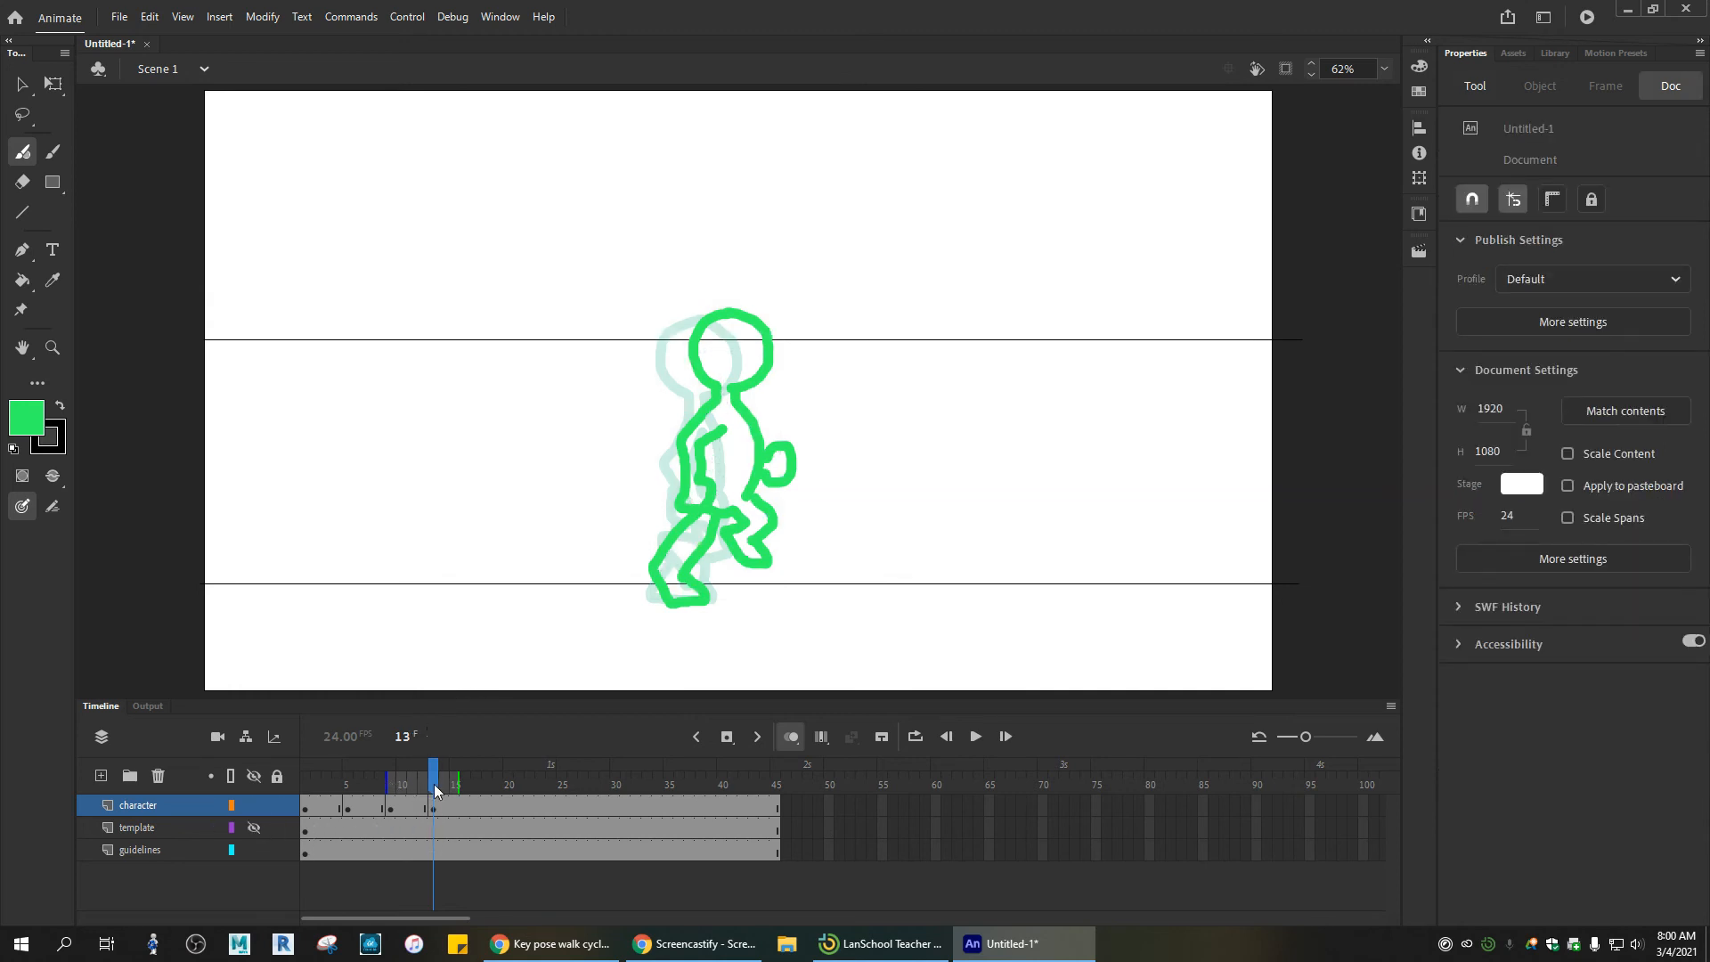
click(791, 737)
drag(437, 775, 517, 802)
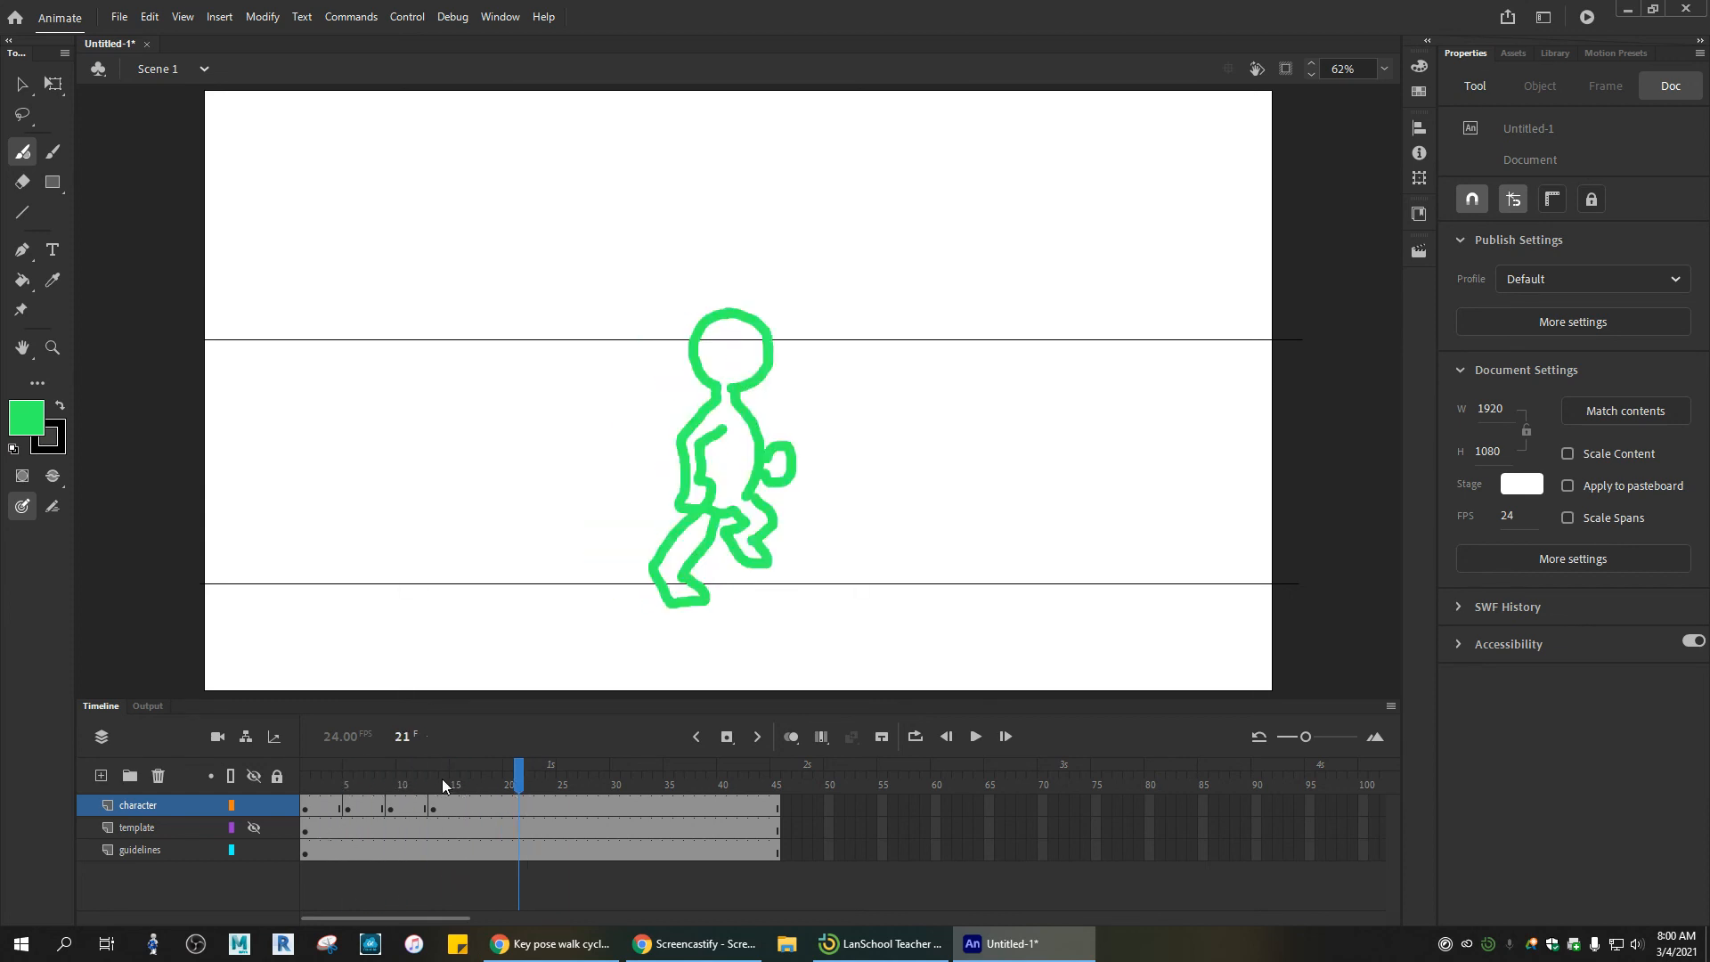
Step: Shift the character drawings at frames 5, 9 and 13 left to align each with its preceding pose, toggling onion skinning as a guide
click(349, 811)
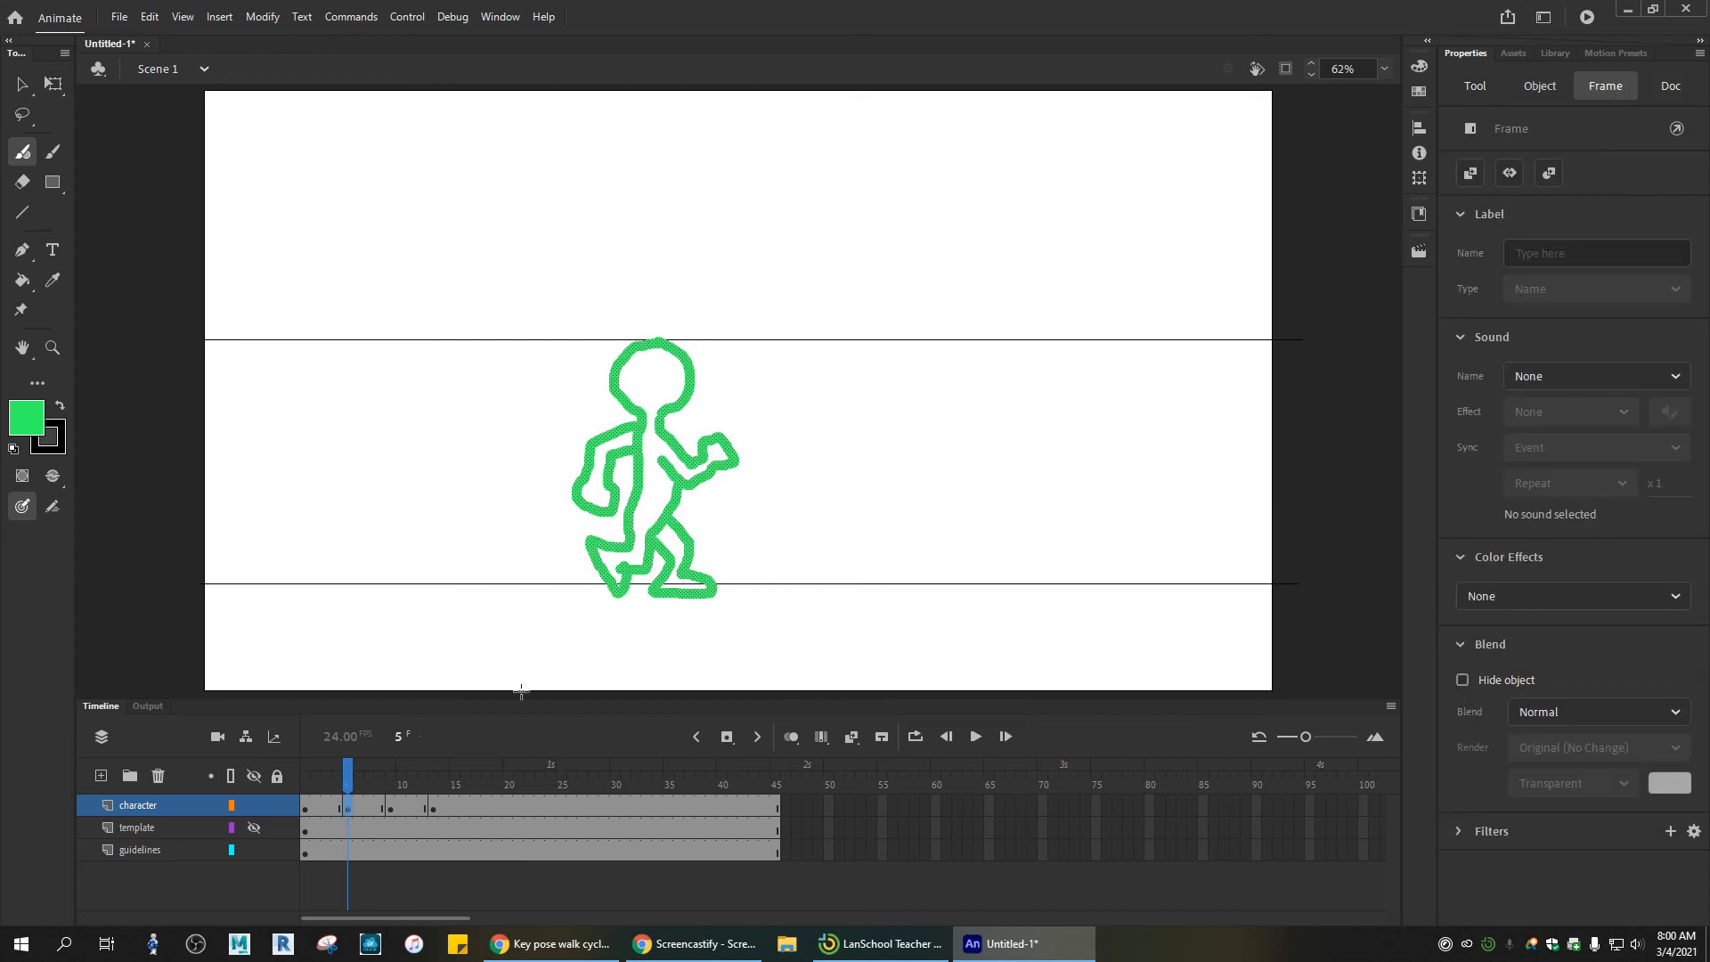
click(791, 737)
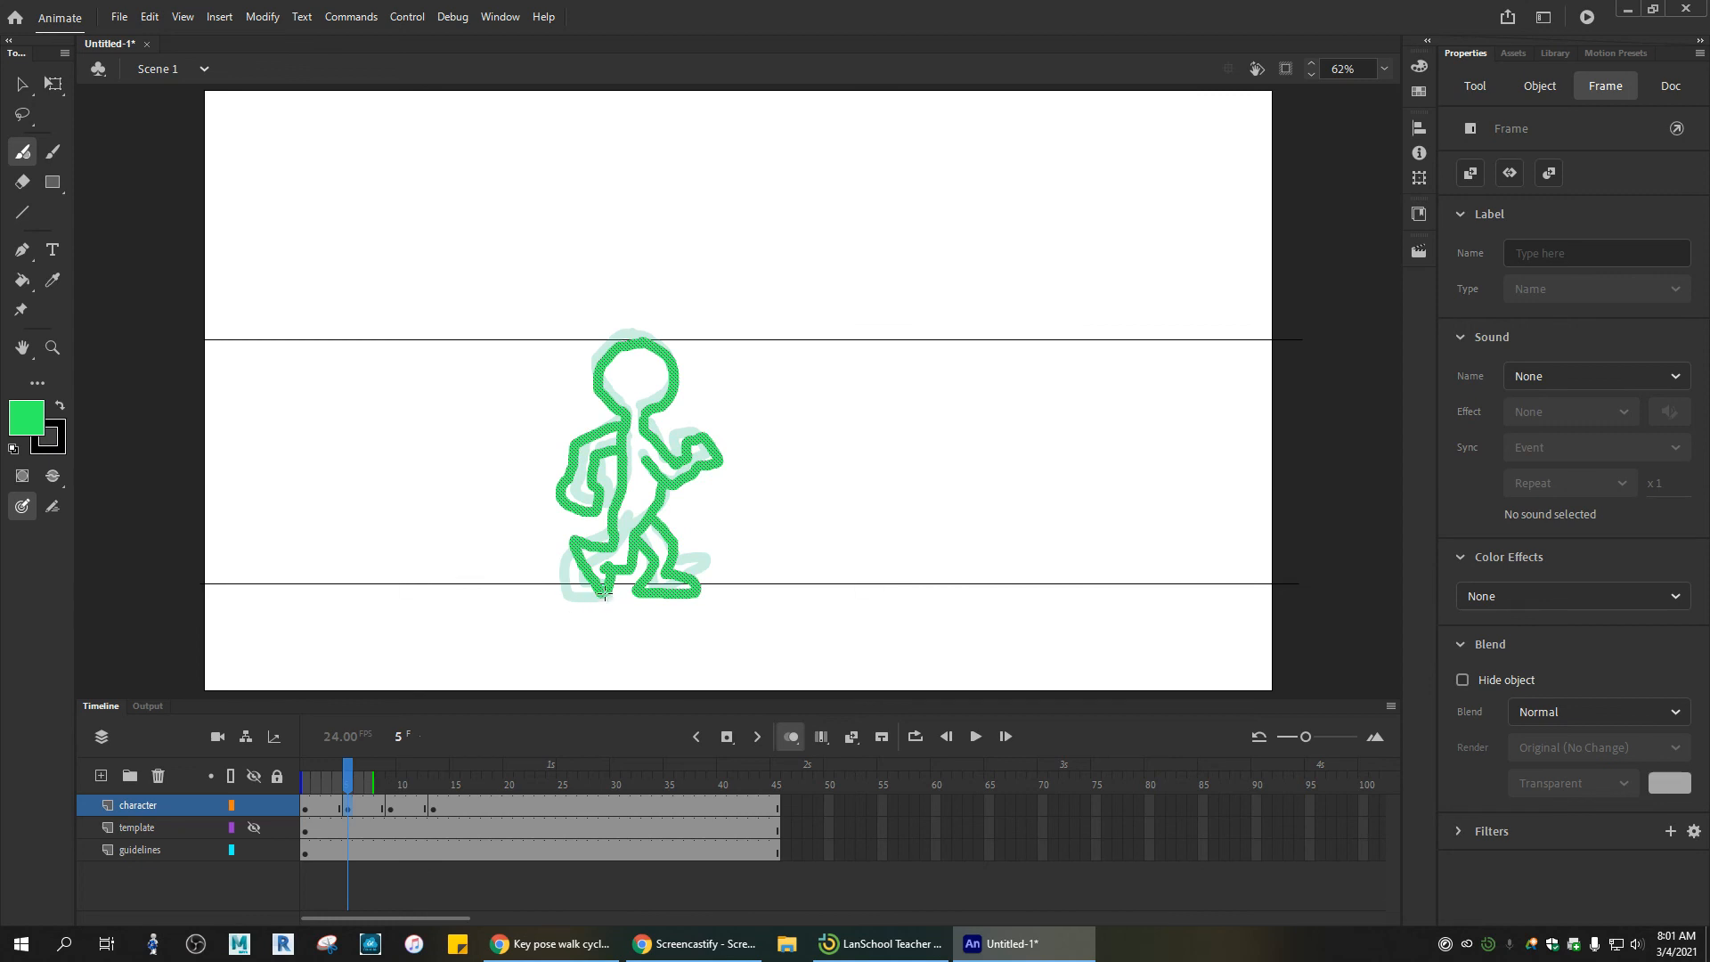
click(387, 812)
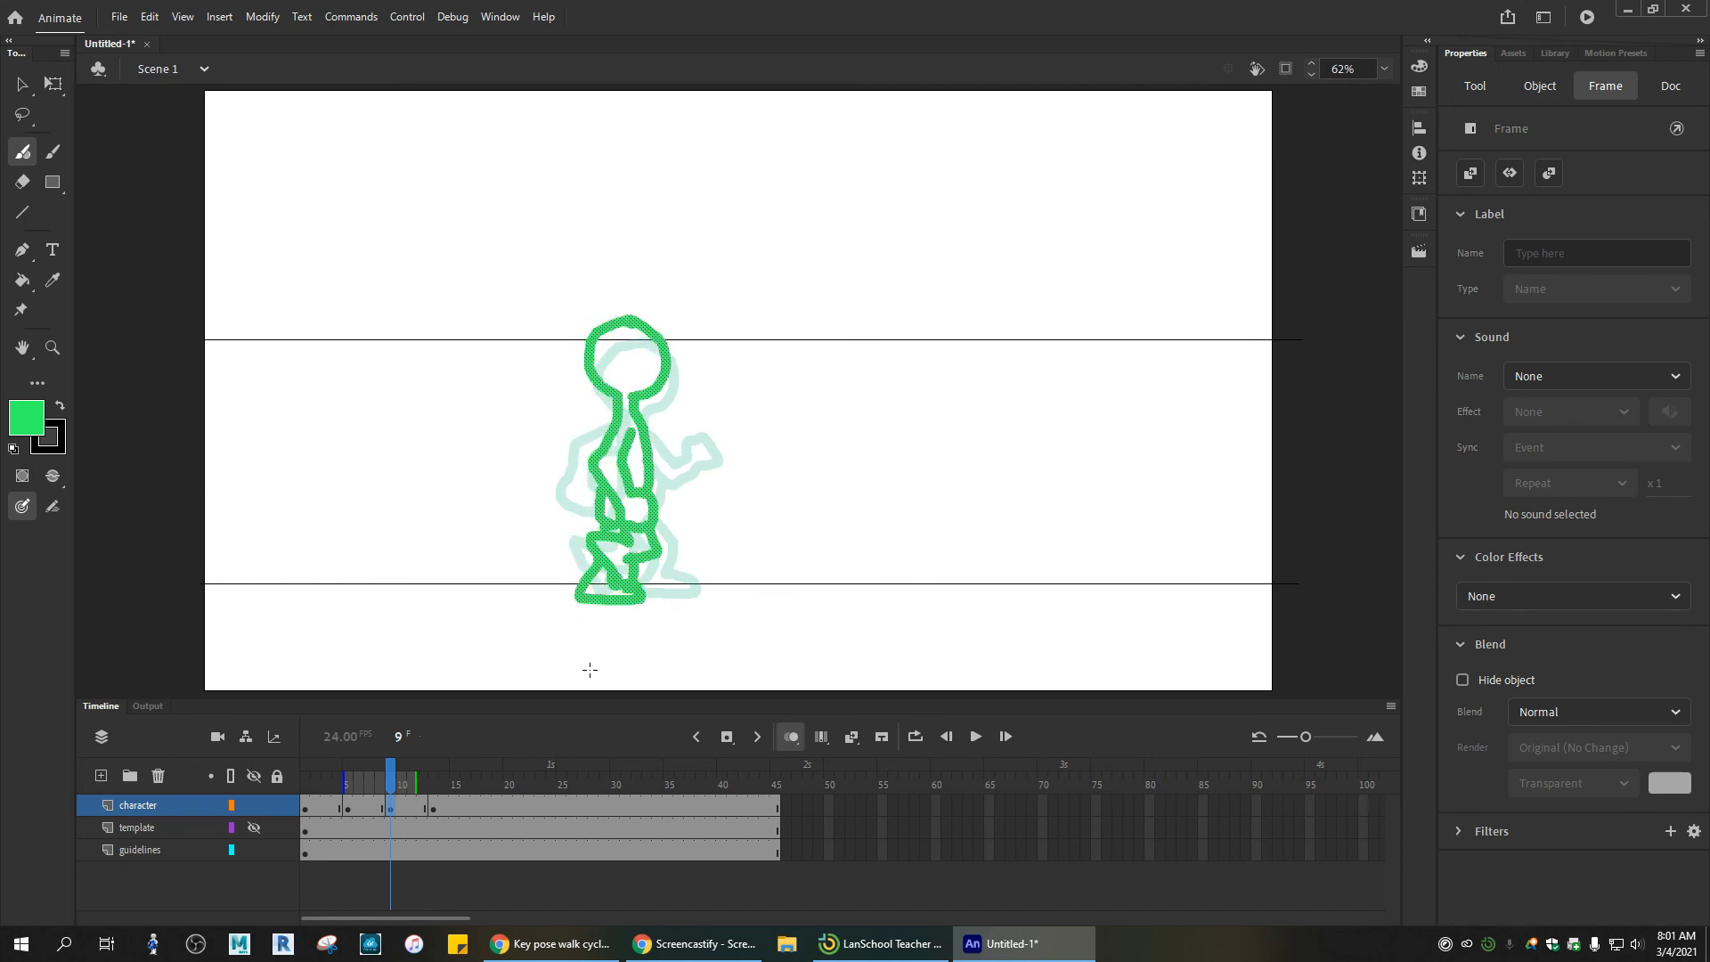
click(435, 808)
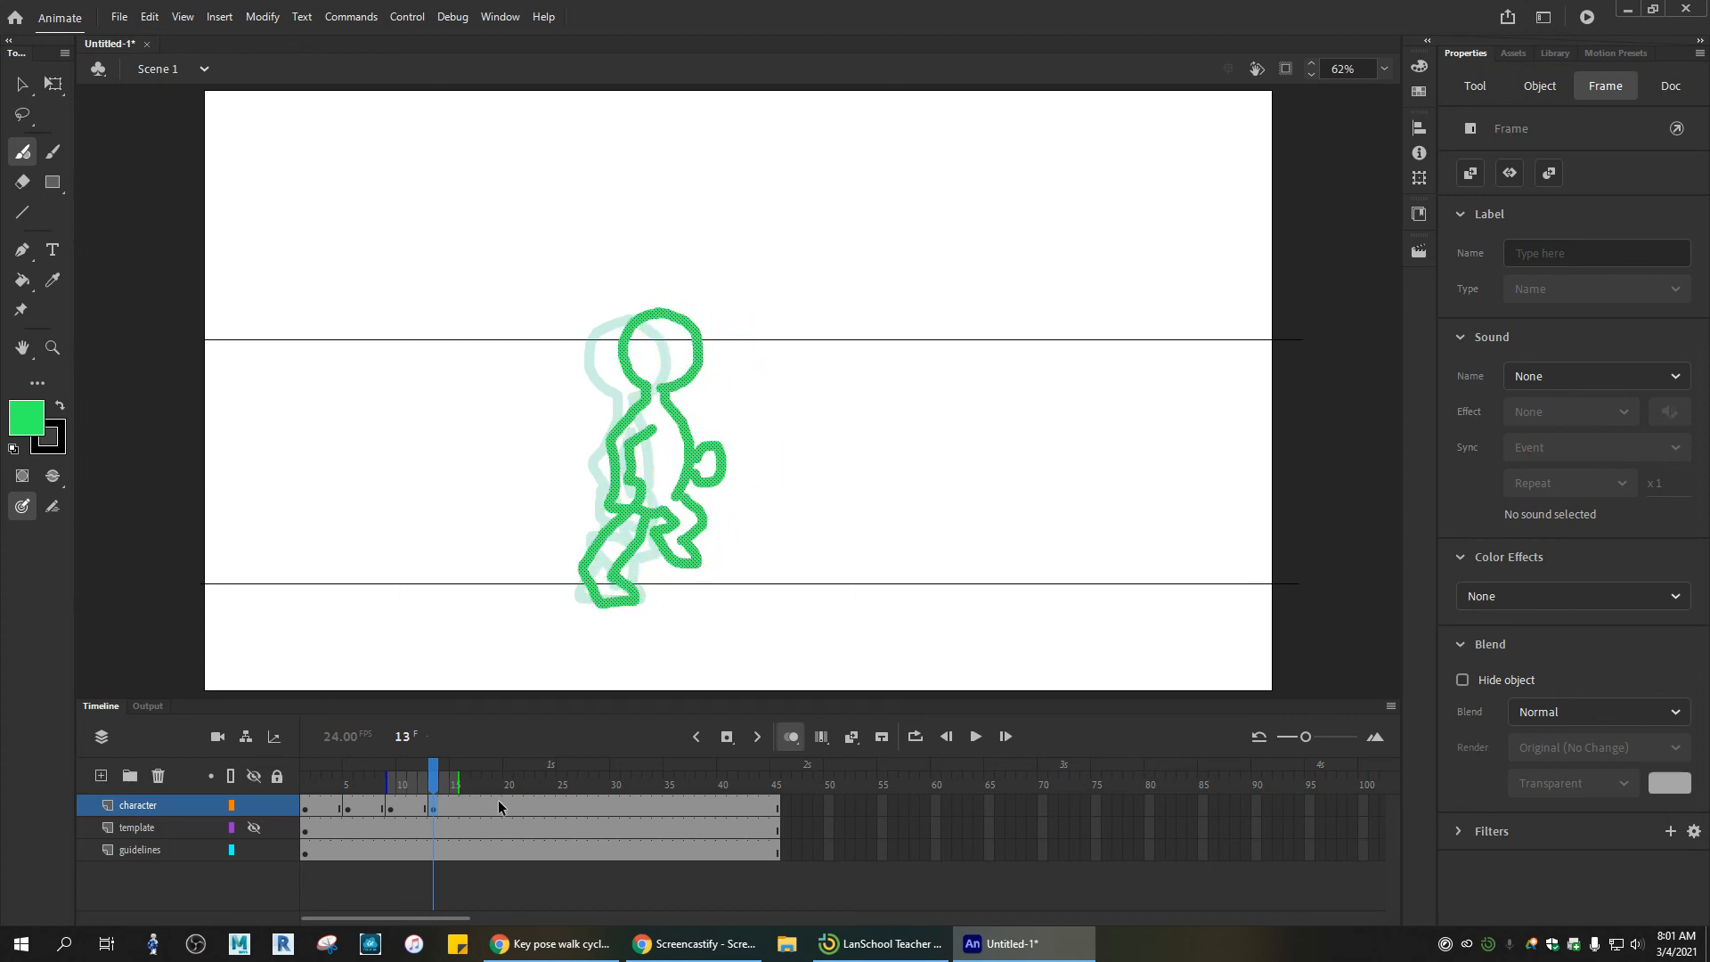
click(791, 737)
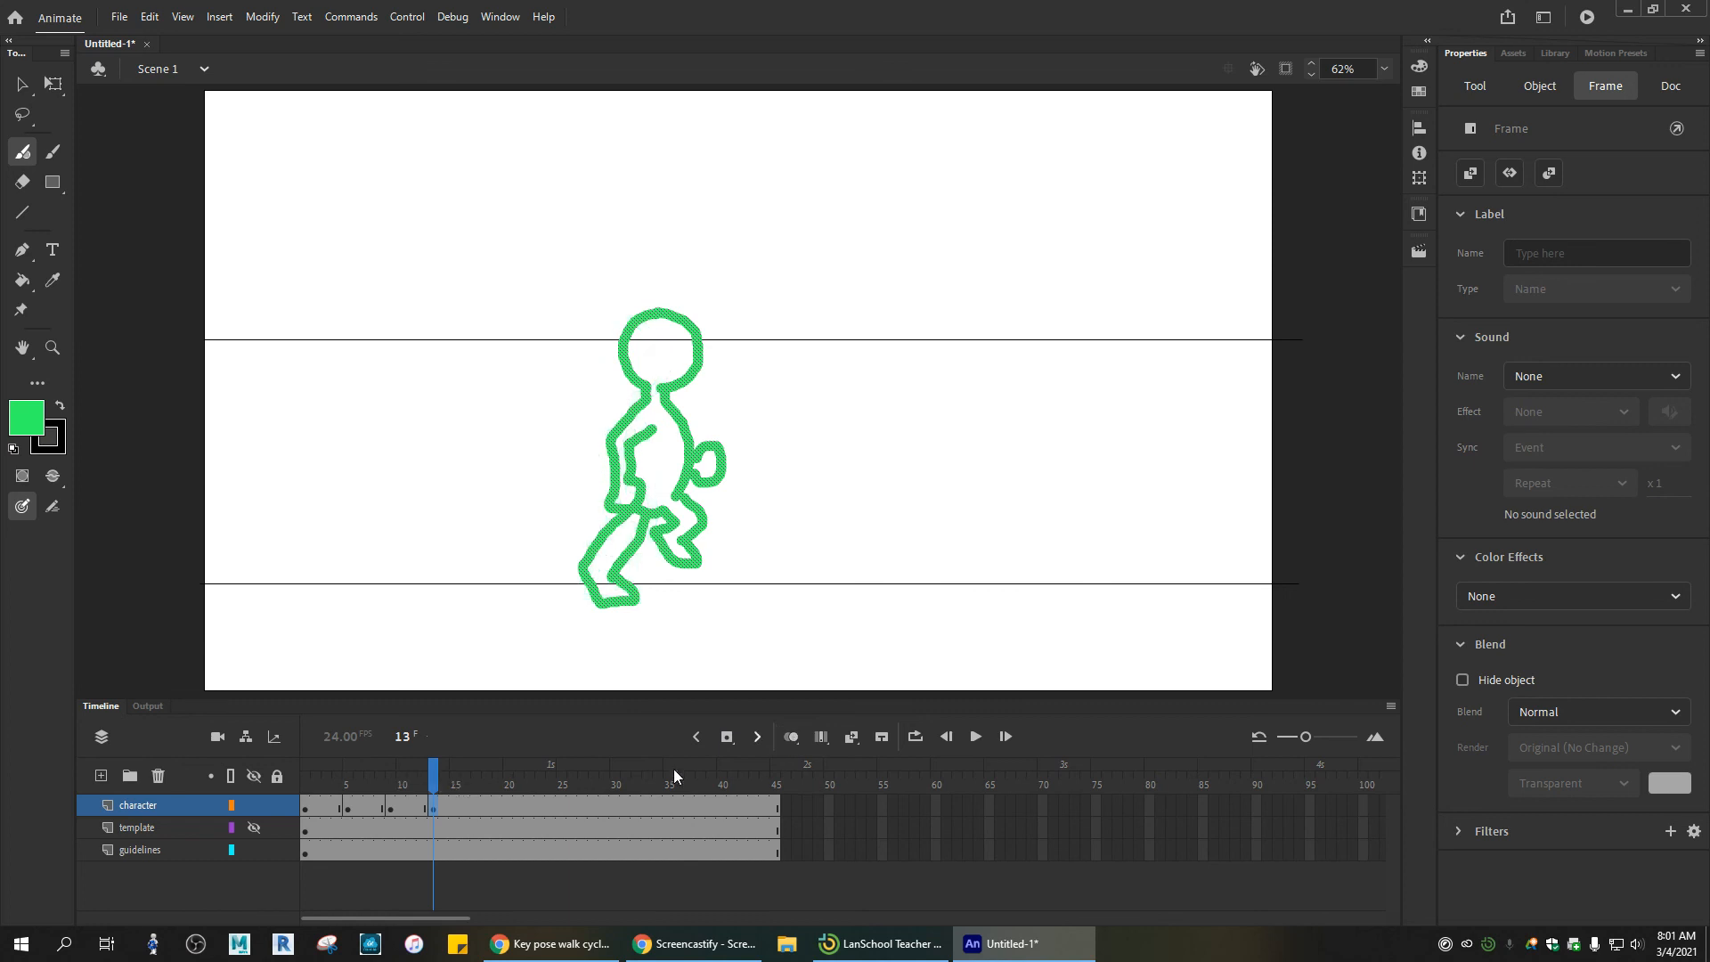
mouse_move(435, 783)
mouse_down()
mouse_move(303, 784)
mouse_move(472, 782)
mouse_move(381, 782)
mouse_move(433, 786)
mouse_up()
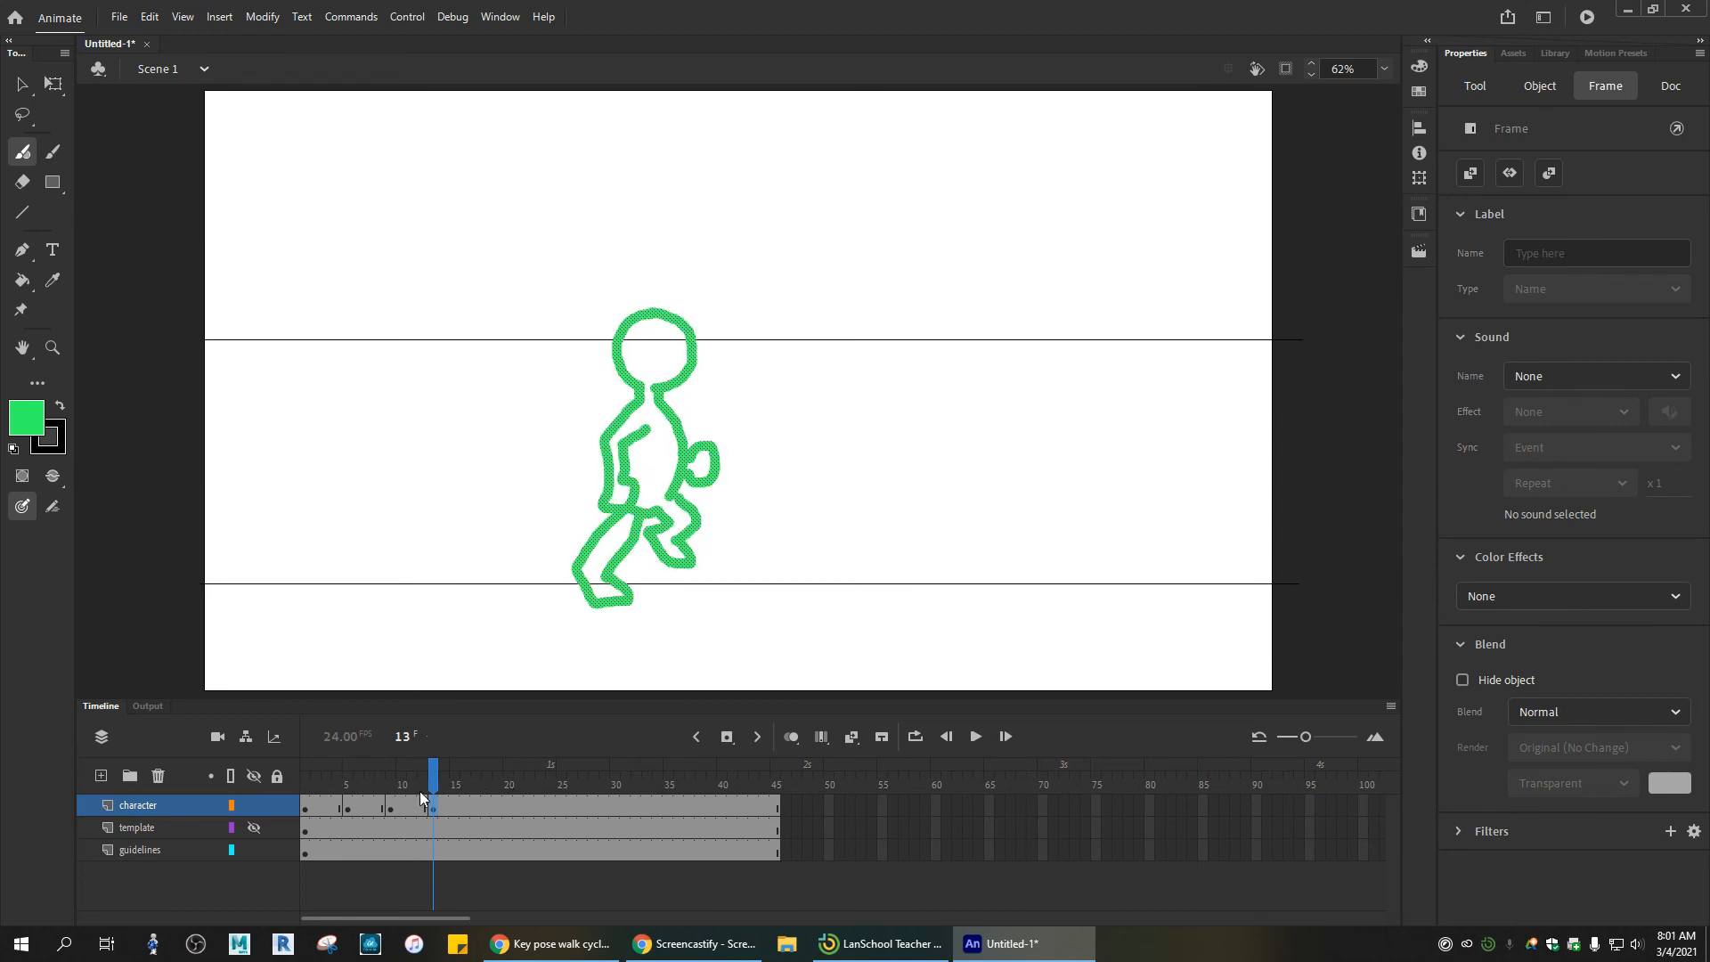
Step: Scrub the timeline between frames 1 and 15 to review the motion of the realigned poses
mouse_move(431, 784)
mouse_down()
mouse_move(319, 777)
mouse_move(465, 784)
mouse_move(319, 782)
mouse_move(472, 800)
mouse_move(358, 798)
mouse_move(489, 798)
mouse_move(333, 799)
mouse_move(473, 799)
mouse_move(311, 775)
mouse_move(443, 786)
mouse_up()
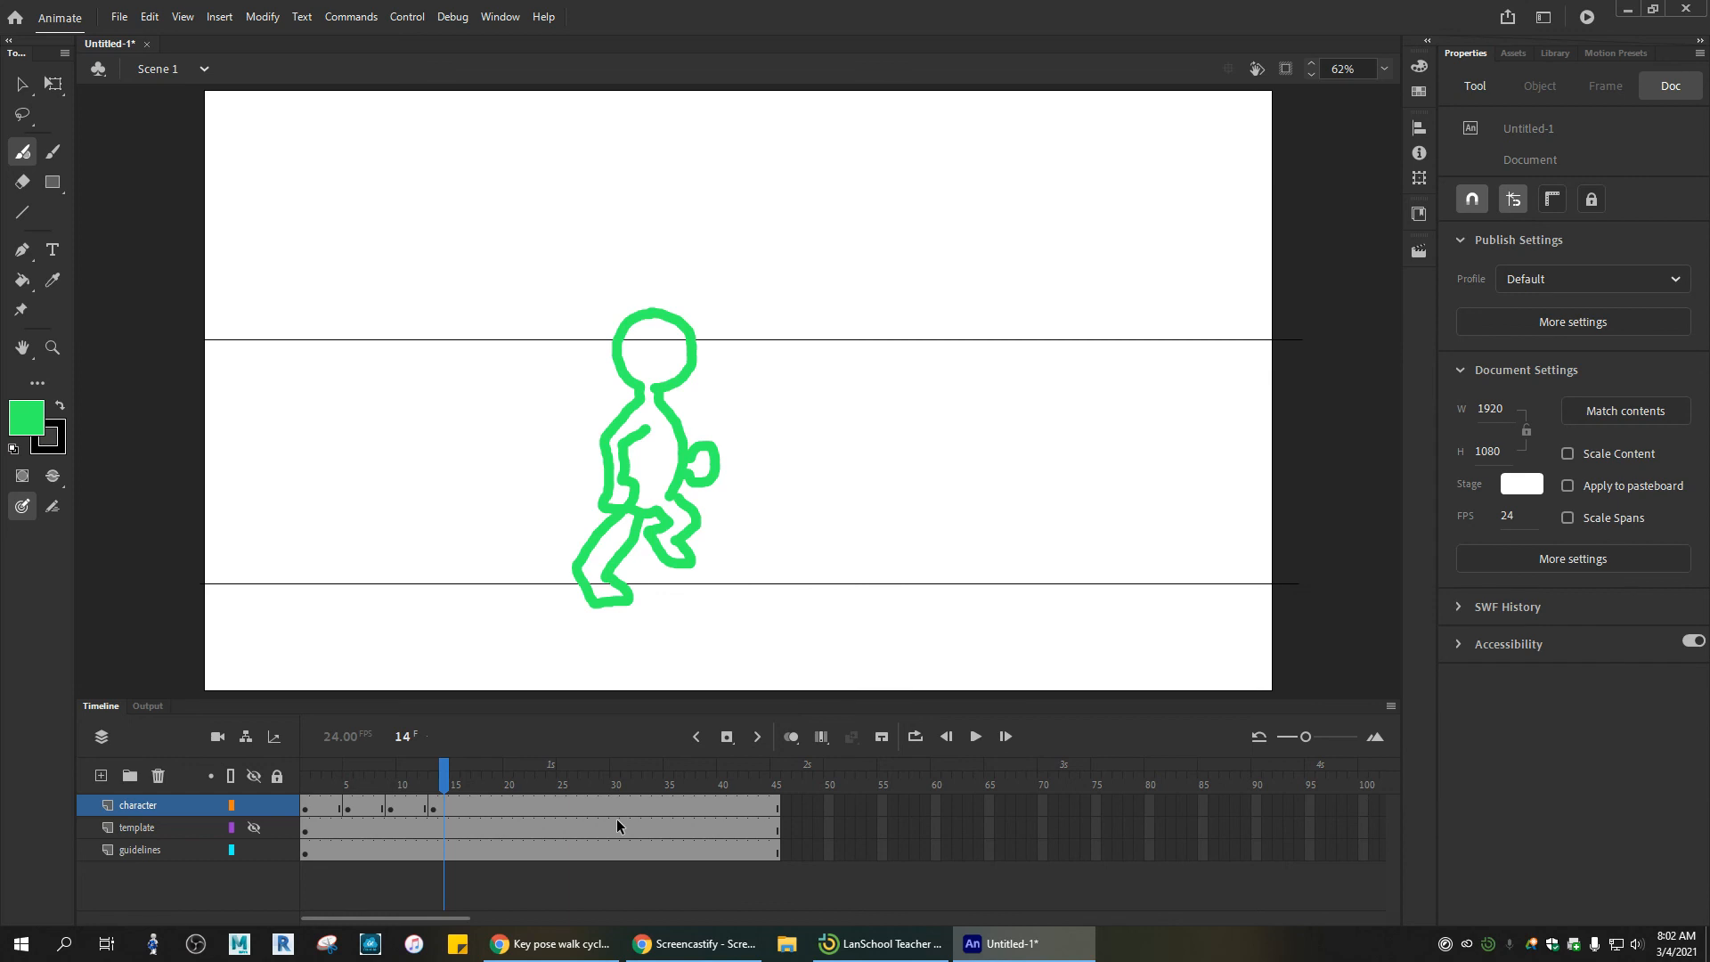
drag(448, 768, 299, 759)
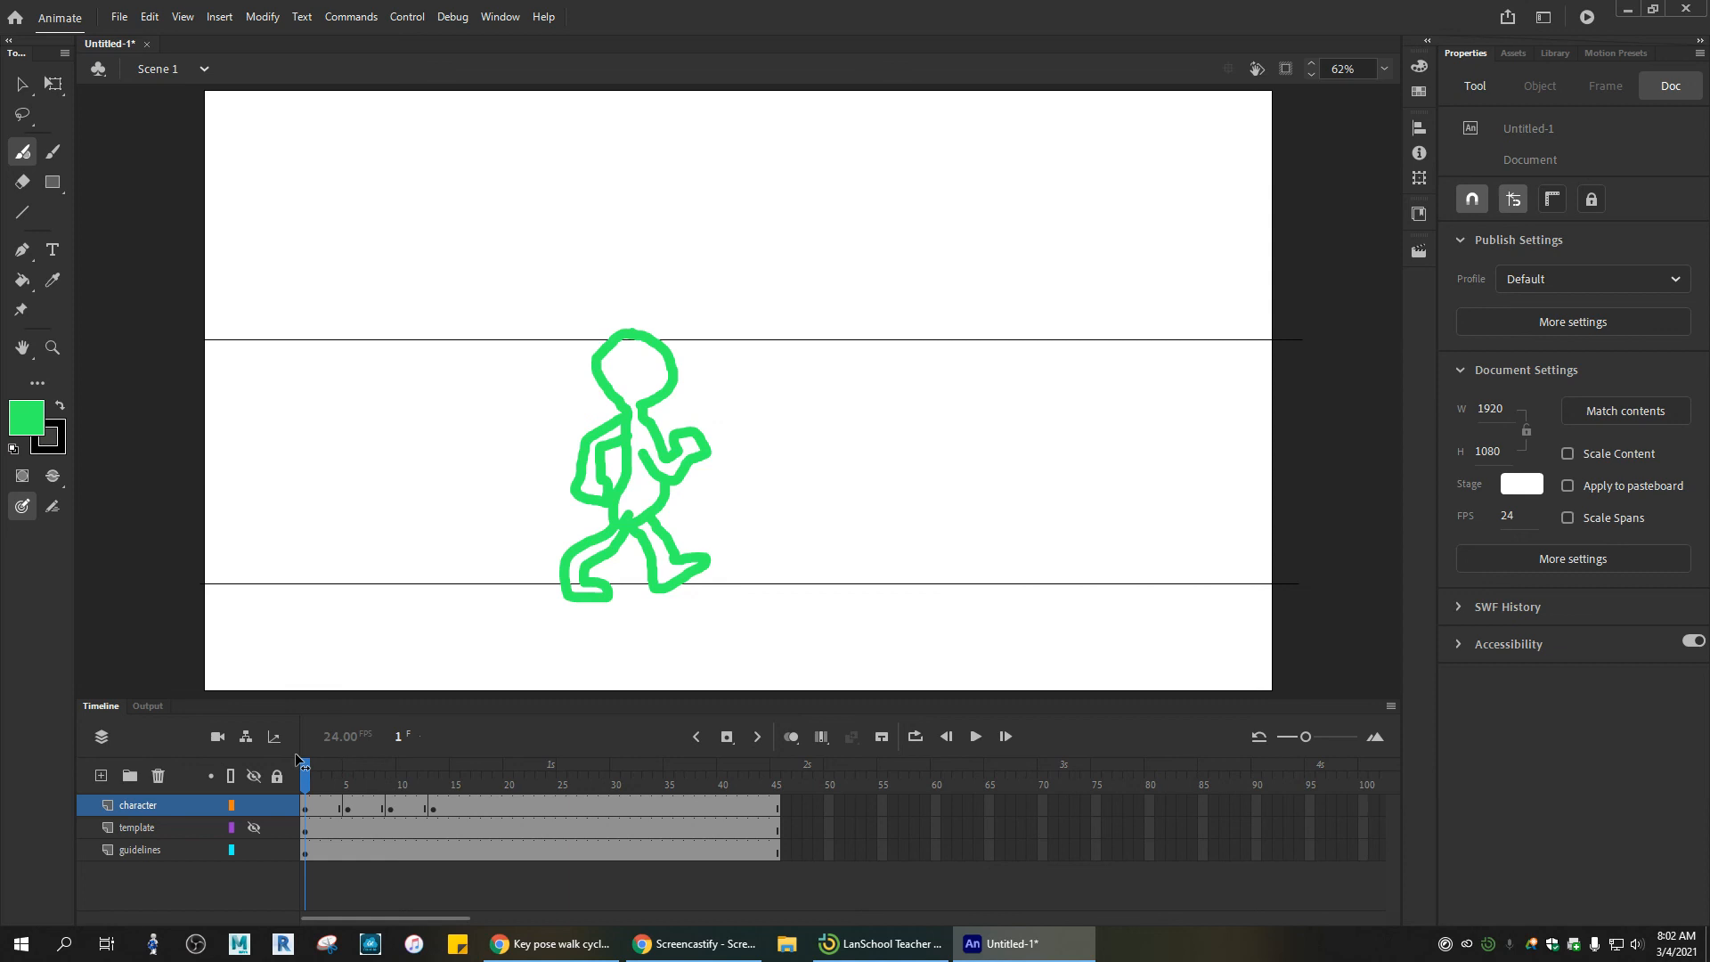
drag(299, 759, 456, 790)
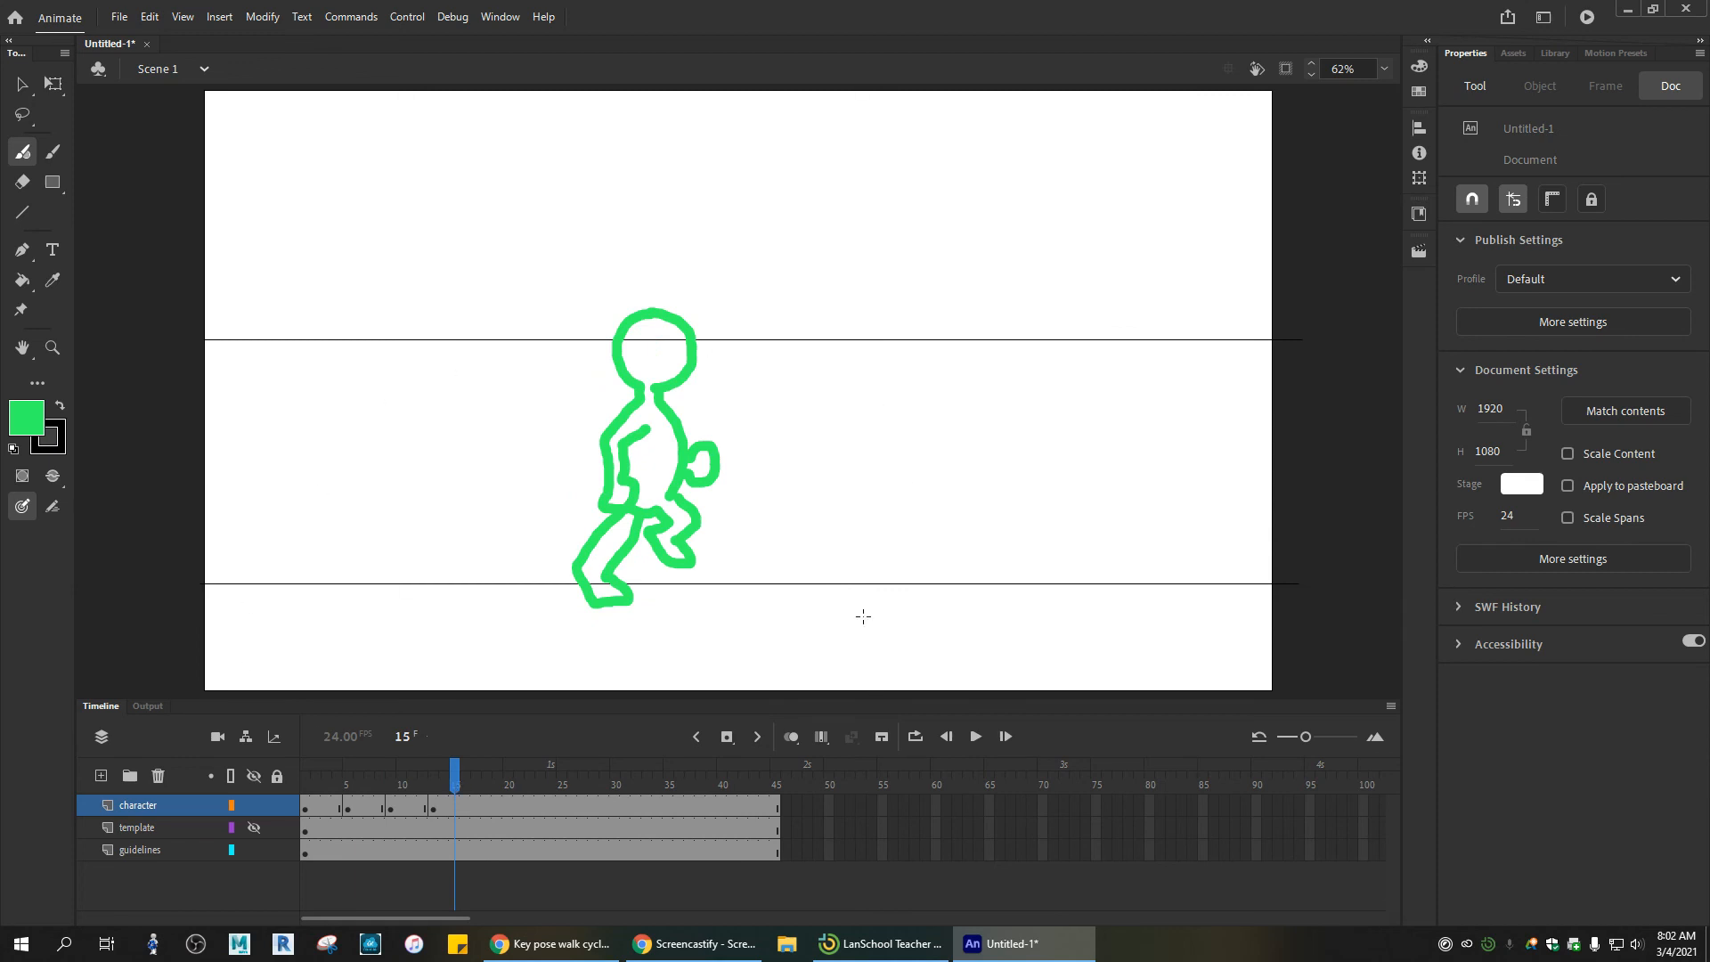